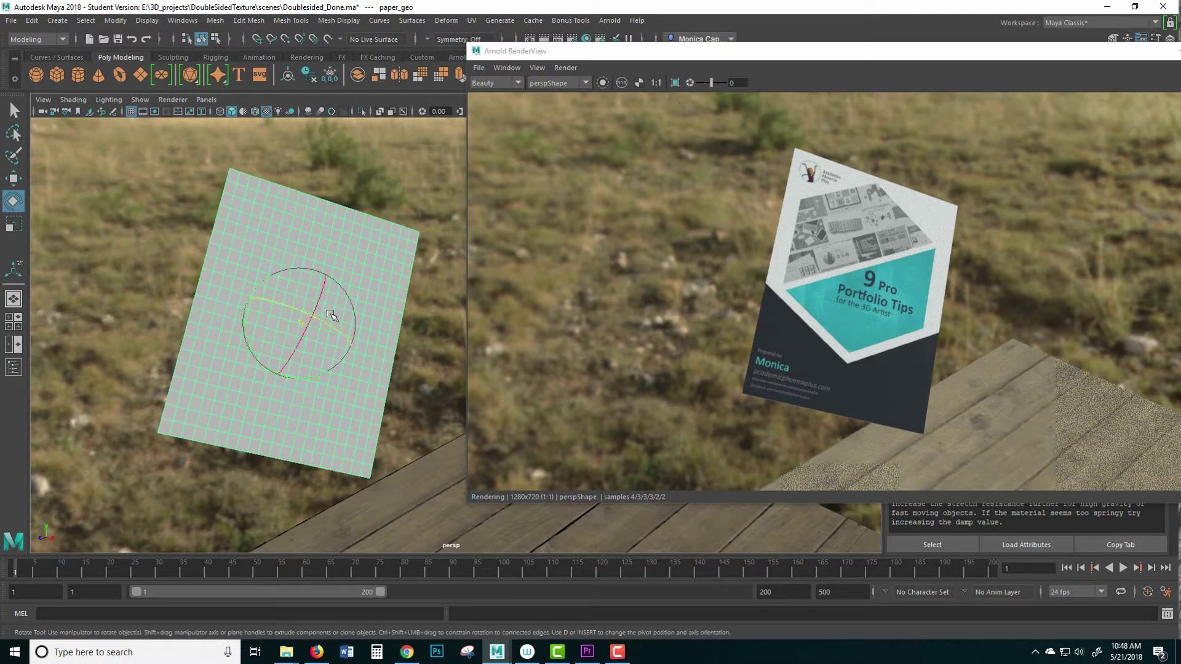
Step: Rotate the paper around in the viewport to check both of its sides in the Arnold render
{"action": "left_click_drag", "start_coordinate": [331, 315], "coordinate": [253, 294]}
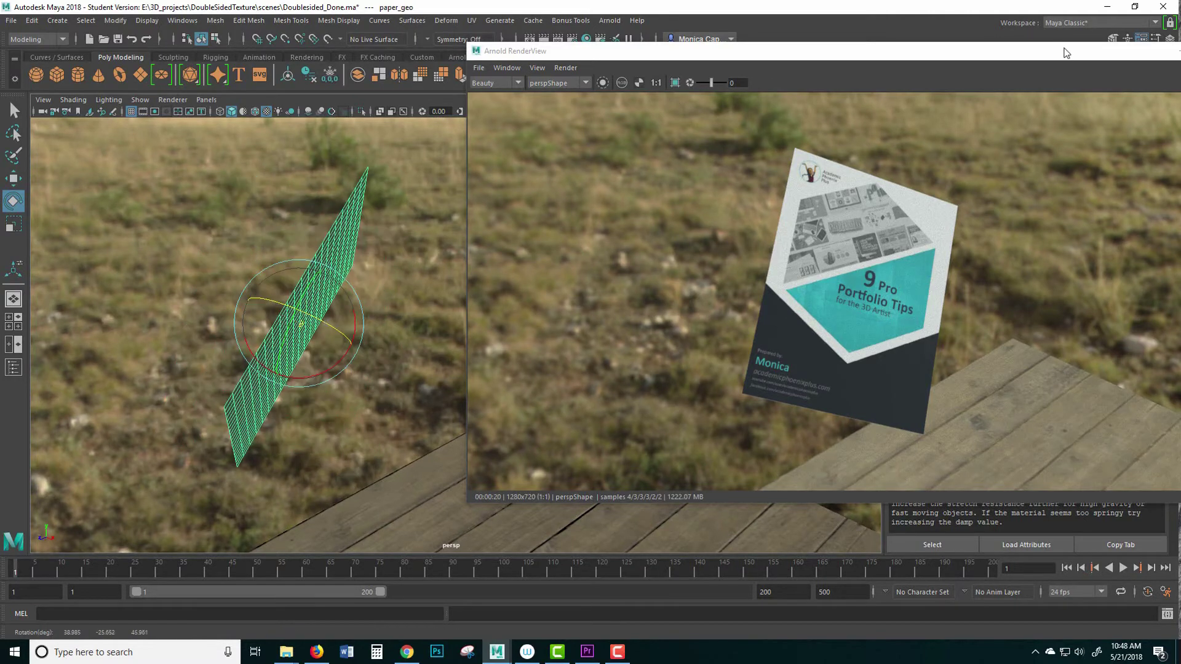
{"action": "left_click_drag", "start_coordinate": [1066, 53], "coordinate": [1107, 82]}
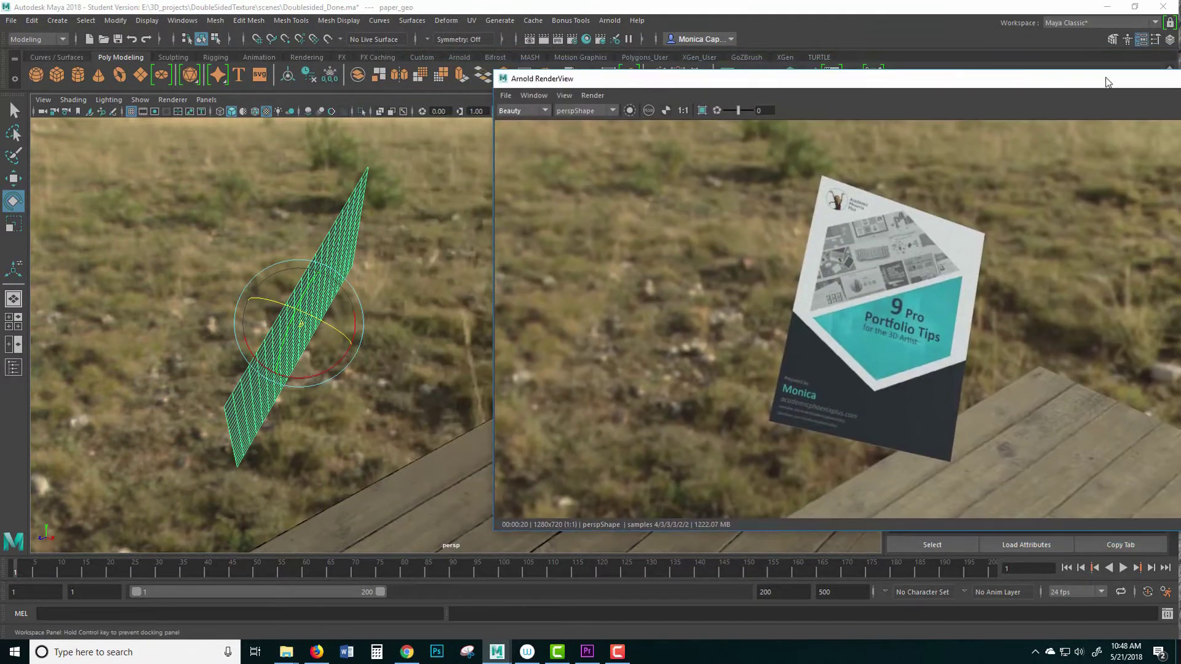
{"action": "left_click", "coordinate": [268, 303]}
{"action": "left_click_drag", "start_coordinate": [299, 314], "coordinate": [335, 340]}
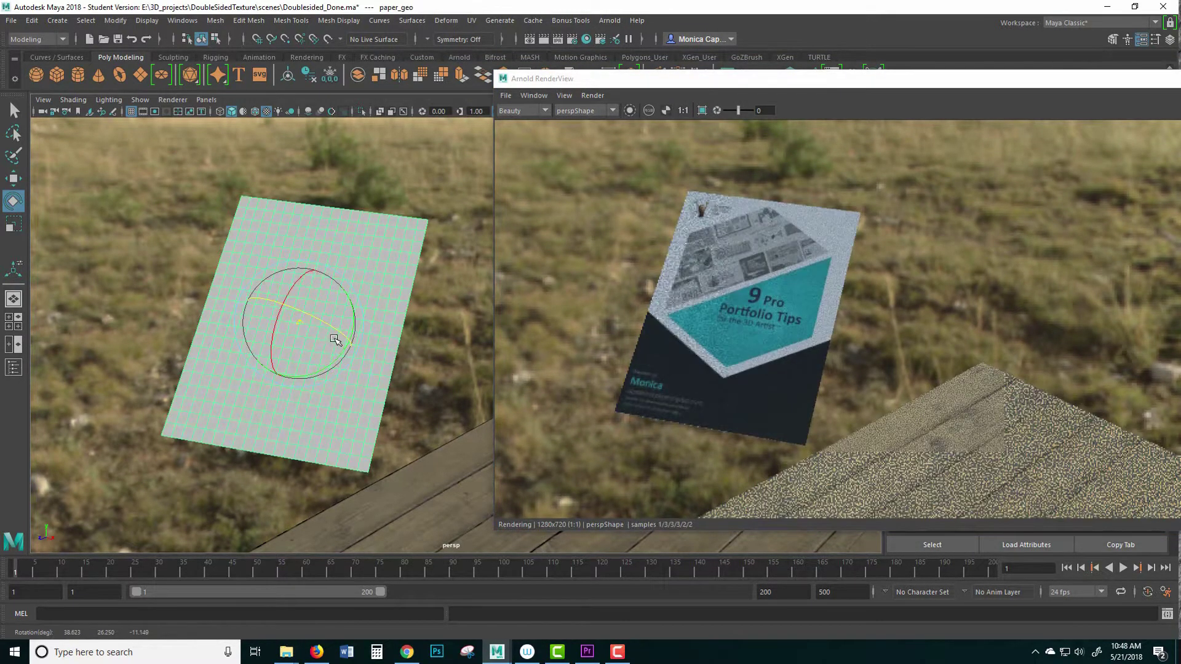
Step: Limit the Arnold render to a crop region around the paper and rotate the paper to preview it
{"action": "left_click", "coordinate": [701, 109]}
{"action": "left_click_drag", "start_coordinate": [532, 132], "coordinate": [886, 493]}
{"action": "left_click", "coordinate": [311, 319]}
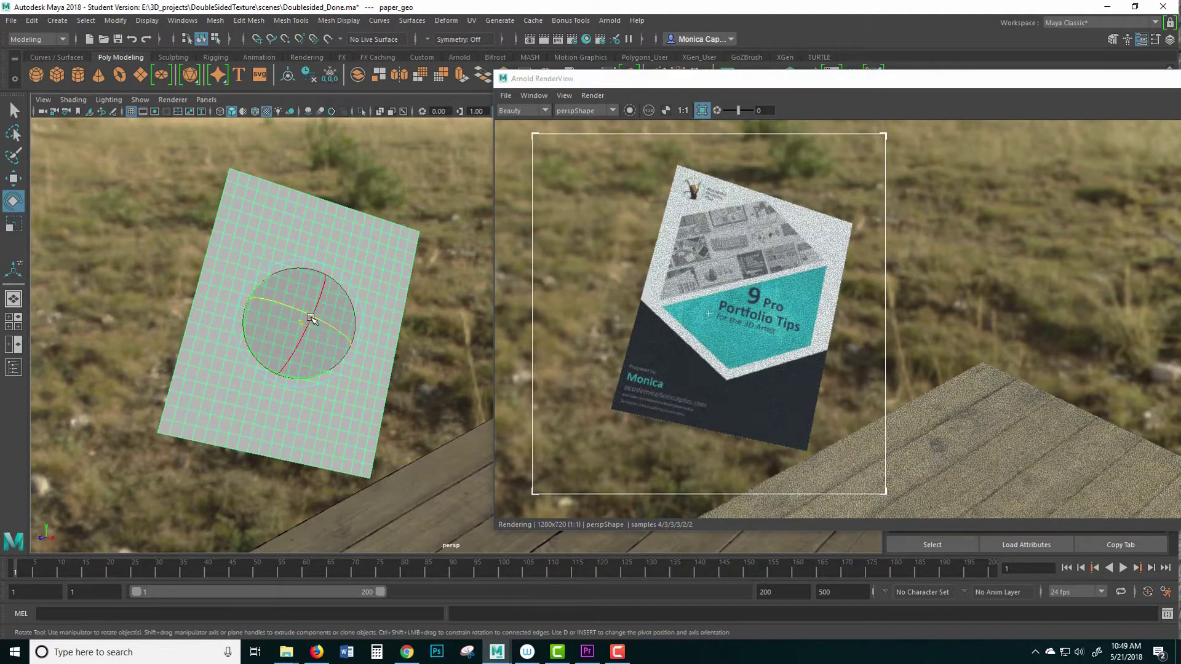
{"action": "left_click_drag", "start_coordinate": [289, 310], "coordinate": [303, 312]}
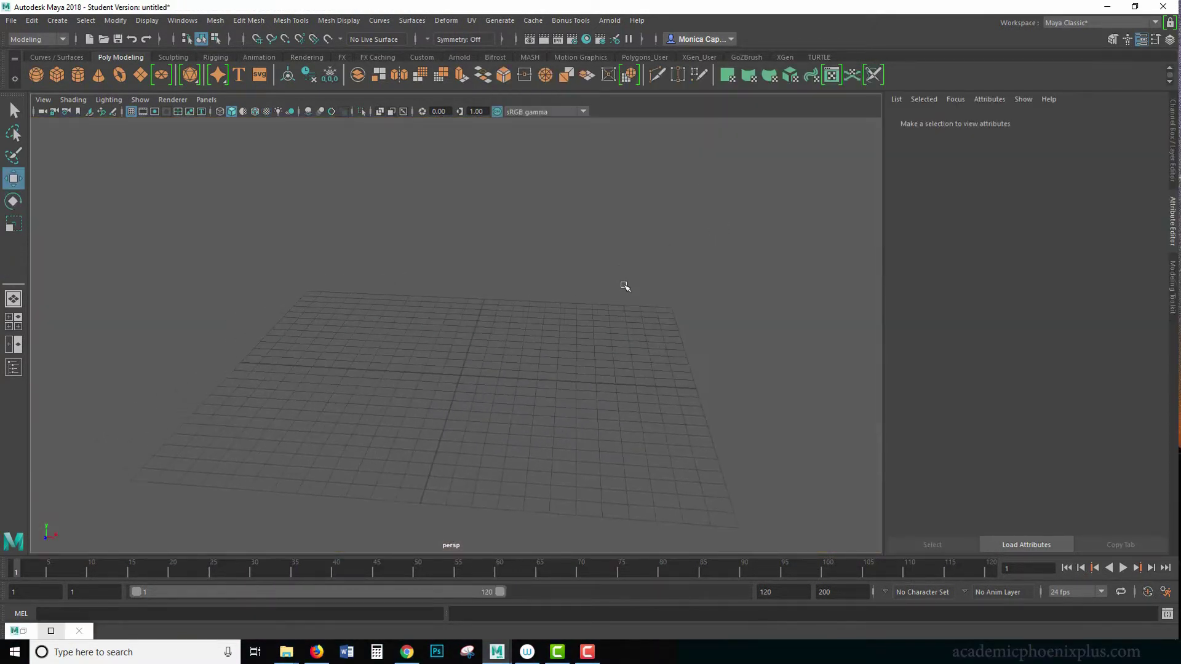
Step: Create a polygon plane at the grid's center and scale it up along X and Z into an elongated sheet
{"action": "left_click_drag", "start_coordinate": [654, 284], "coordinate": [614, 294], "text": "alt"}
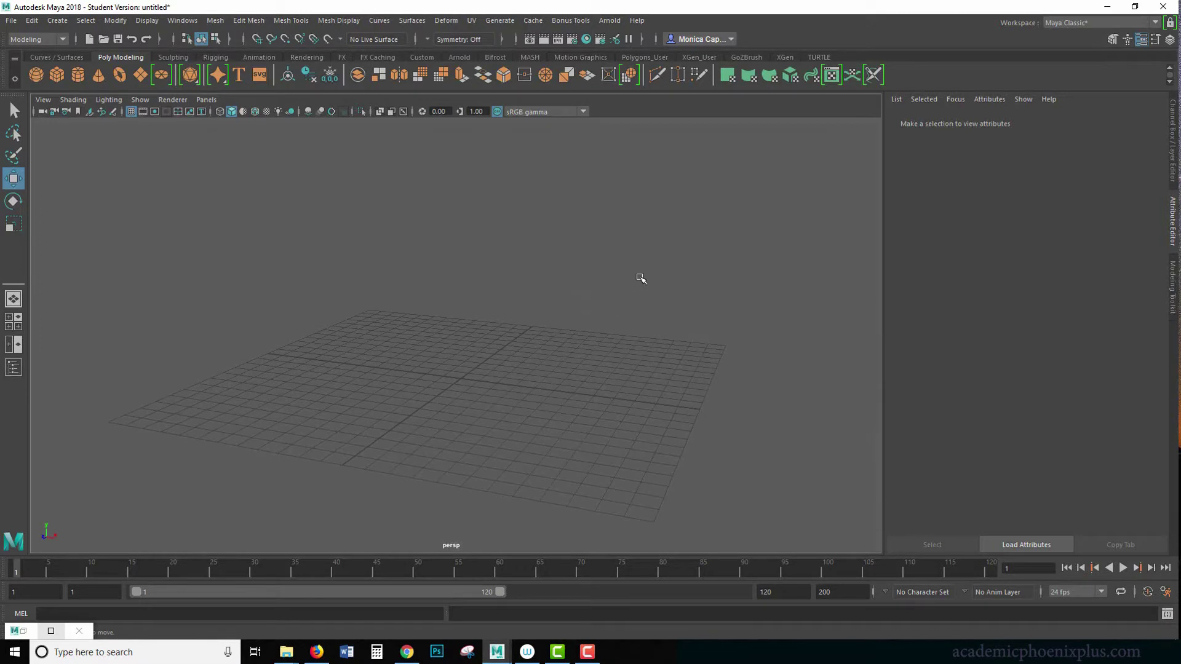
{"action": "left_click", "coordinate": [140, 74]}
{"action": "key", "text": "r"}
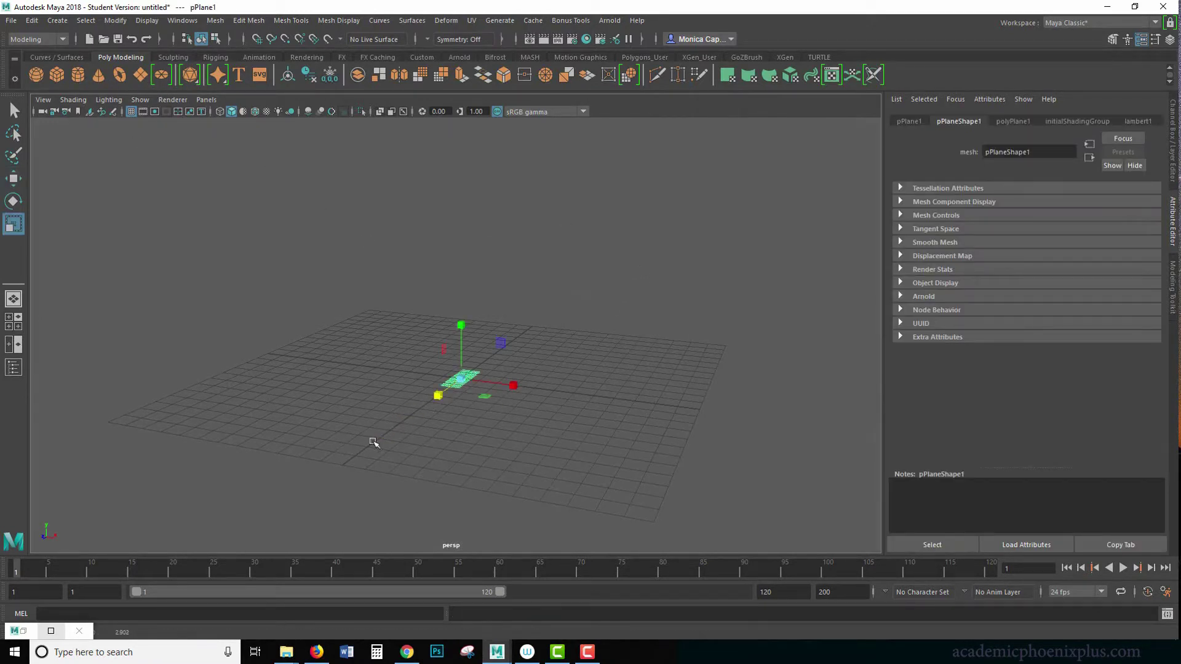
{"action": "left_click_drag", "start_coordinate": [514, 387], "coordinate": [527, 398]}
{"action": "left_click_drag", "start_coordinate": [437, 397], "coordinate": [422, 405]}
Step: Raise the plane about 2.27 units above the grid
{"action": "key", "text": "w"}
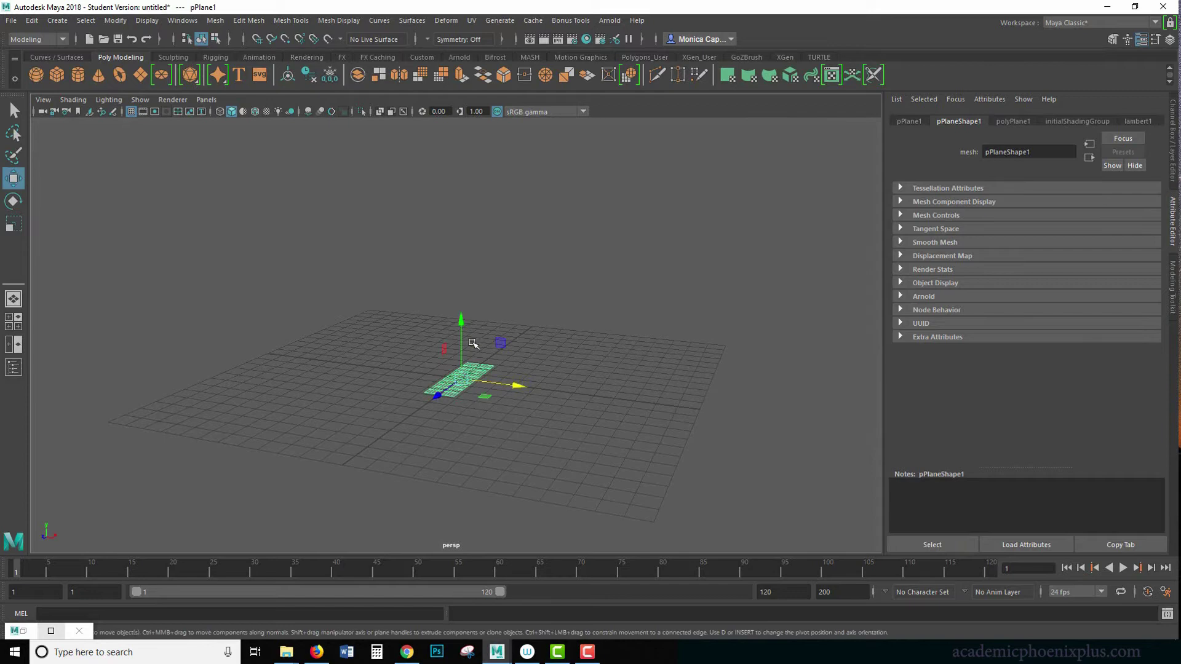
{"action": "left_click_drag", "start_coordinate": [473, 342], "coordinate": [473, 300]}
{"action": "left_click", "coordinate": [548, 329]}
{"action": "left_click", "coordinate": [456, 343]}
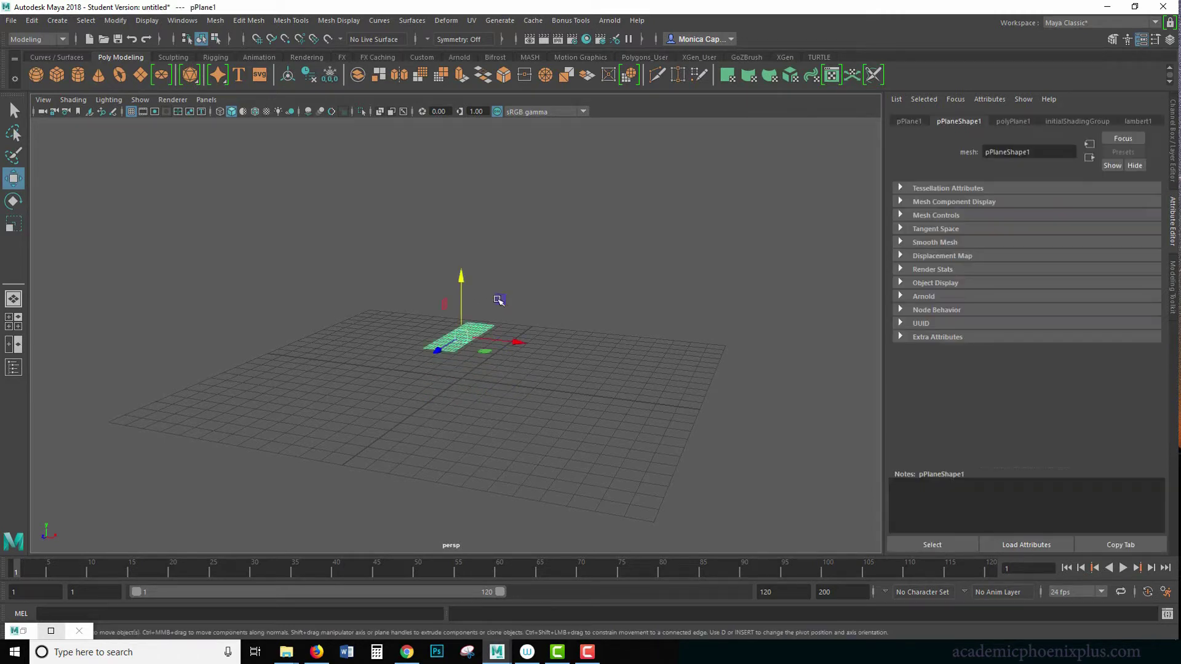
Step: Widen the plane along X to a scale of about 3.22 for page-like proportions, and deselect it
{"action": "right_click_drag", "start_coordinate": [606, 306], "coordinate": [976, 353], "text": "alt"}
{"action": "left_click_drag", "start_coordinate": [602, 369], "coordinate": [501, 343], "text": "alt"}
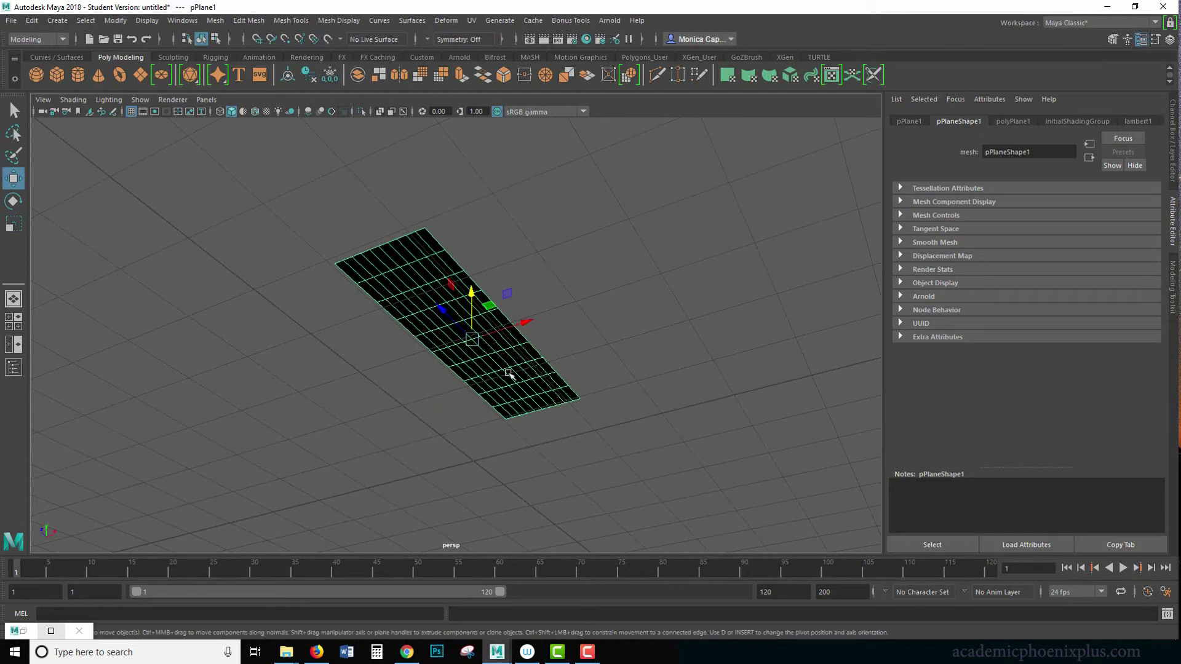
{"action": "left_click_drag", "start_coordinate": [599, 252], "coordinate": [601, 344]}
{"action": "left_click_drag", "start_coordinate": [575, 282], "coordinate": [575, 377], "text": "alt"}
{"action": "left_click", "coordinate": [491, 355]}
{"action": "key", "text": "r"}
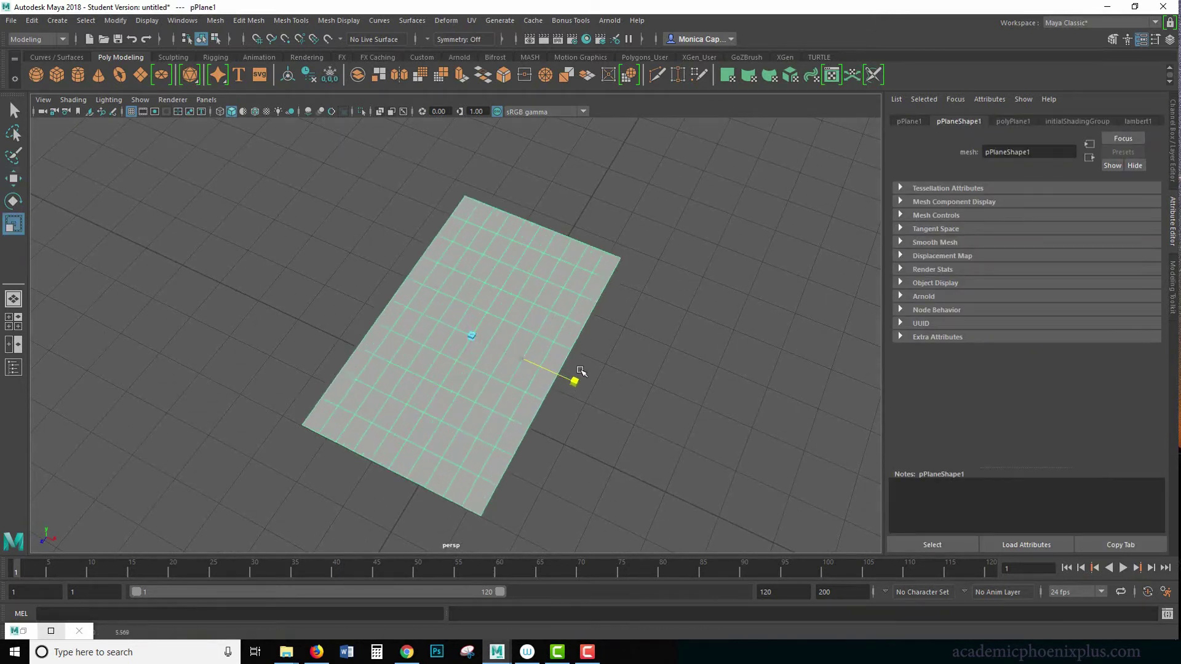
{"action": "left_click", "coordinate": [640, 397]}
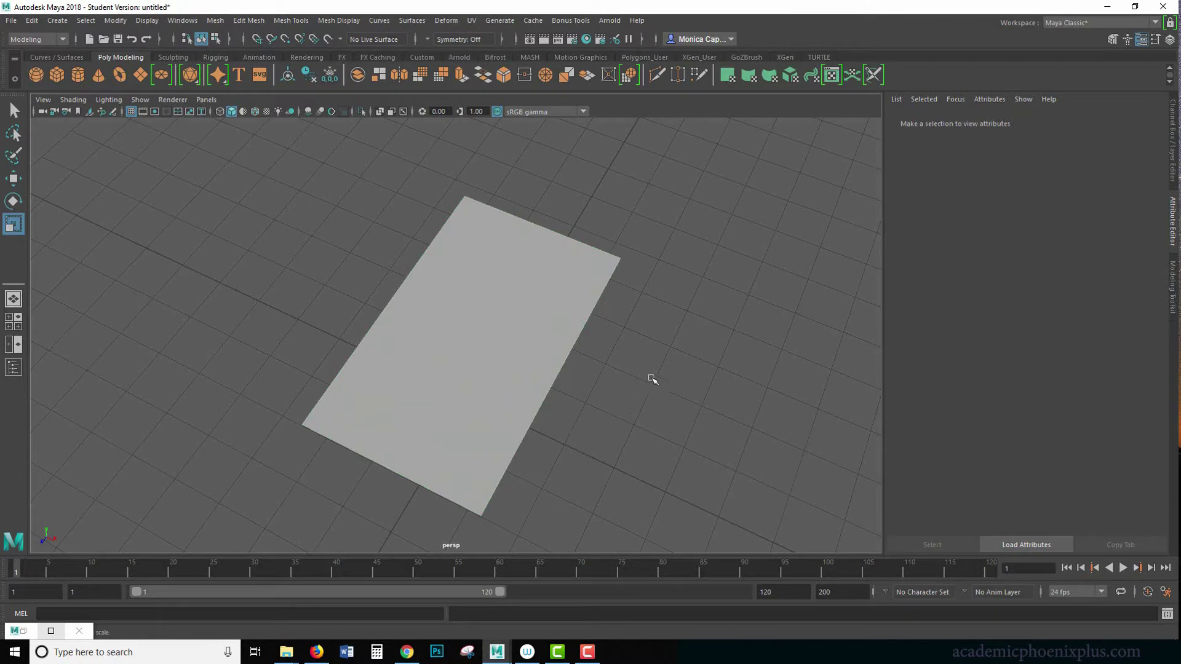
{"action": "left_click_drag", "start_coordinate": [603, 361], "coordinate": [581, 347], "text": "alt"}
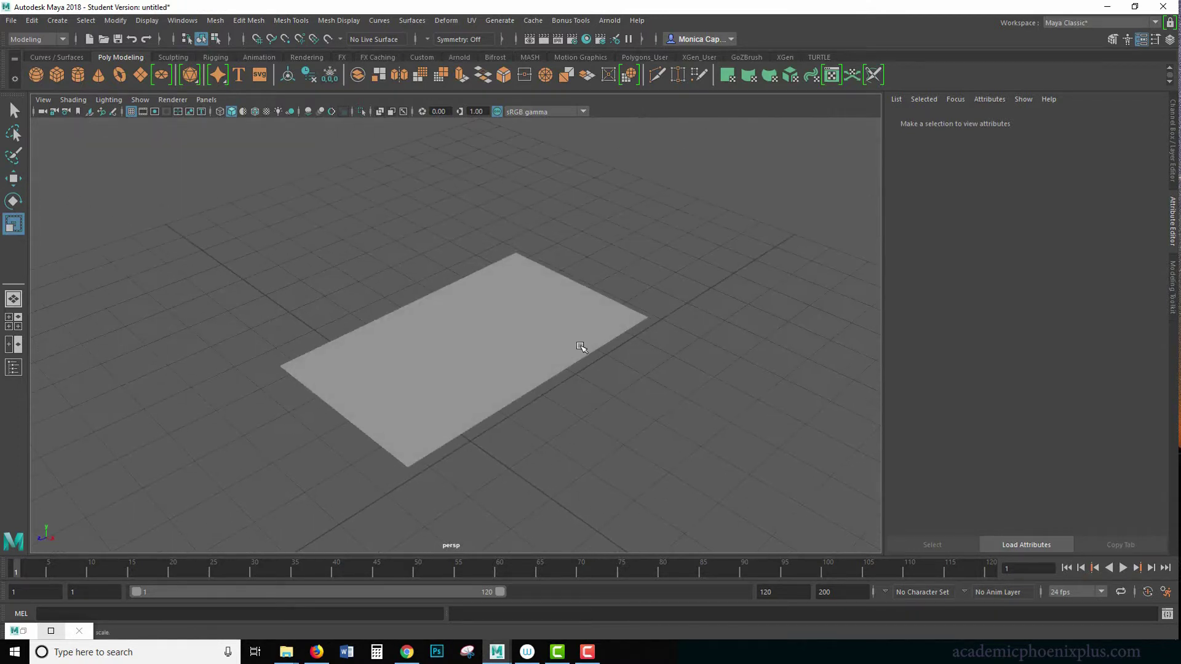
{"action": "left_click", "coordinate": [556, 342]}
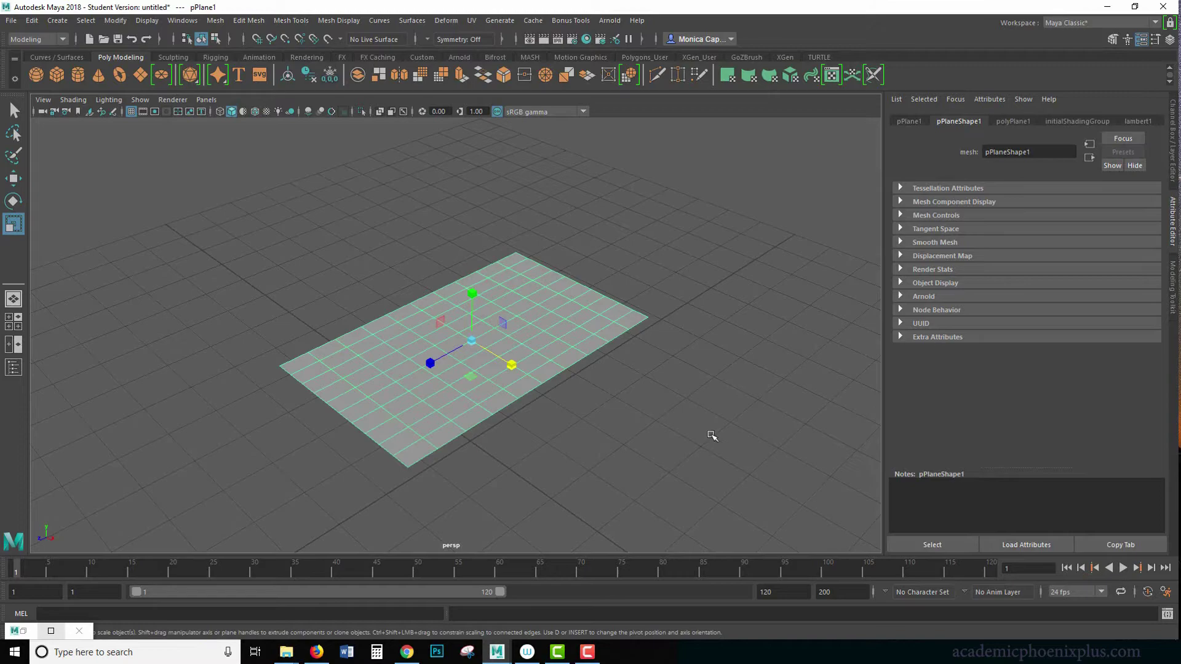
{"action": "left_click_drag", "start_coordinate": [709, 435], "coordinate": [678, 415], "text": "alt"}
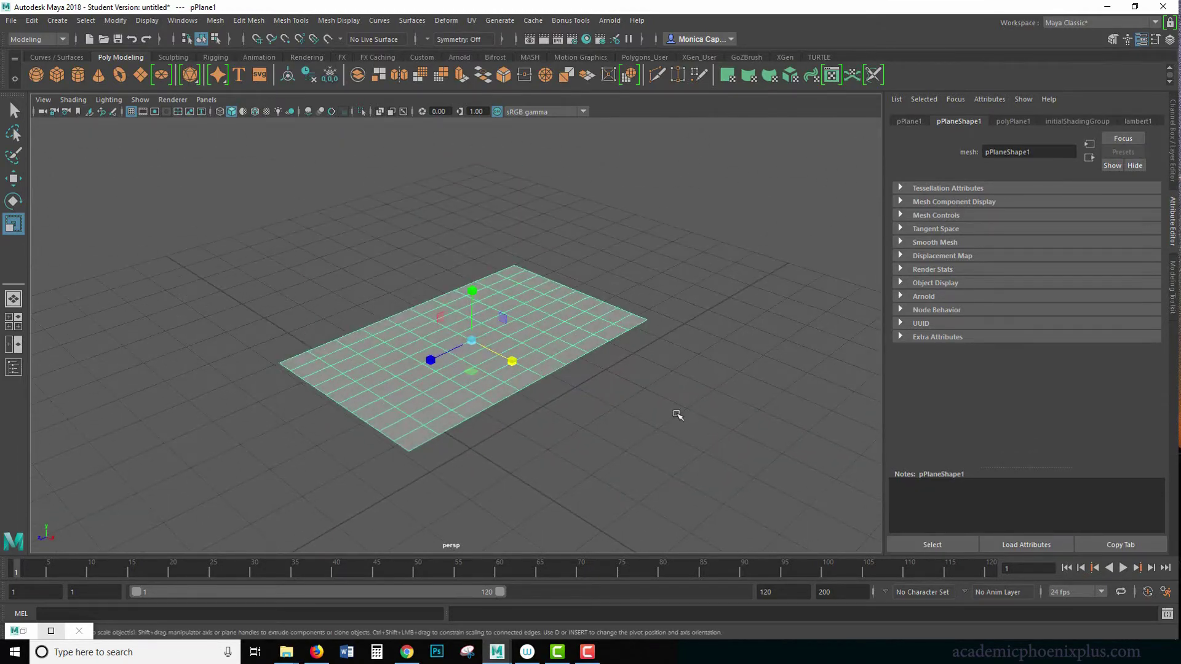
{"action": "left_click", "coordinate": [708, 371]}
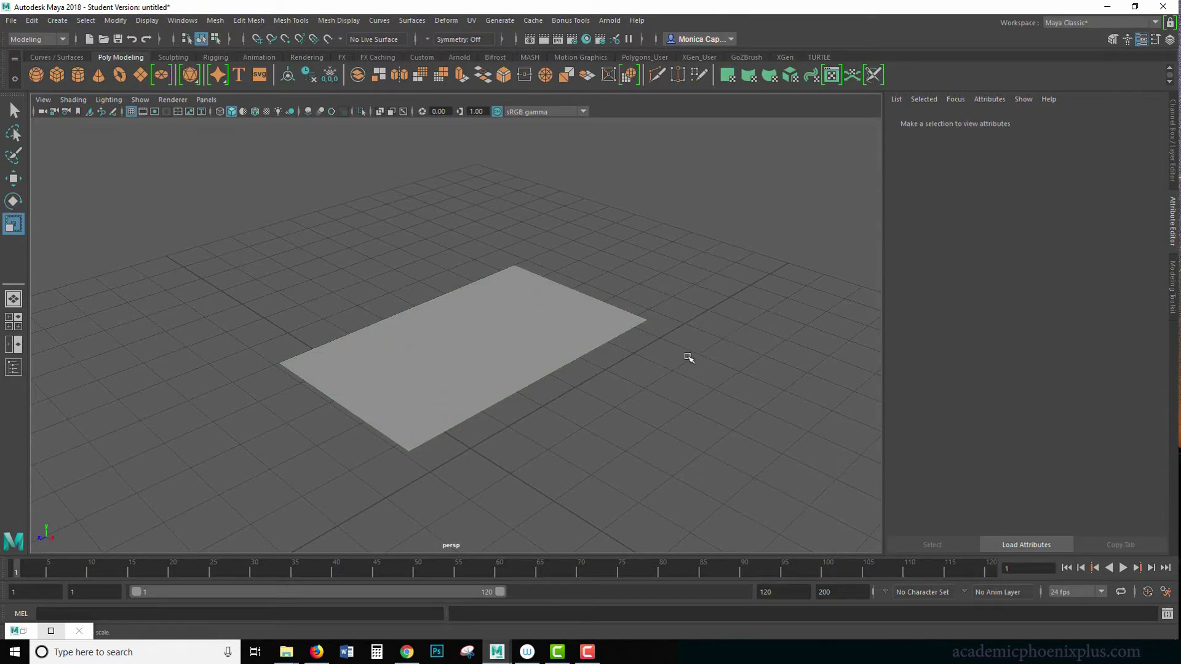
{"action": "mouse_move", "coordinate": [689, 358]}
{"action": "left_mouse_down", "text": "alt"}
{"action": "mouse_move", "coordinate": [638, 364]}
{"action": "mouse_move", "coordinate": [676, 372]}
{"action": "left_mouse_up", "text": "alt"}
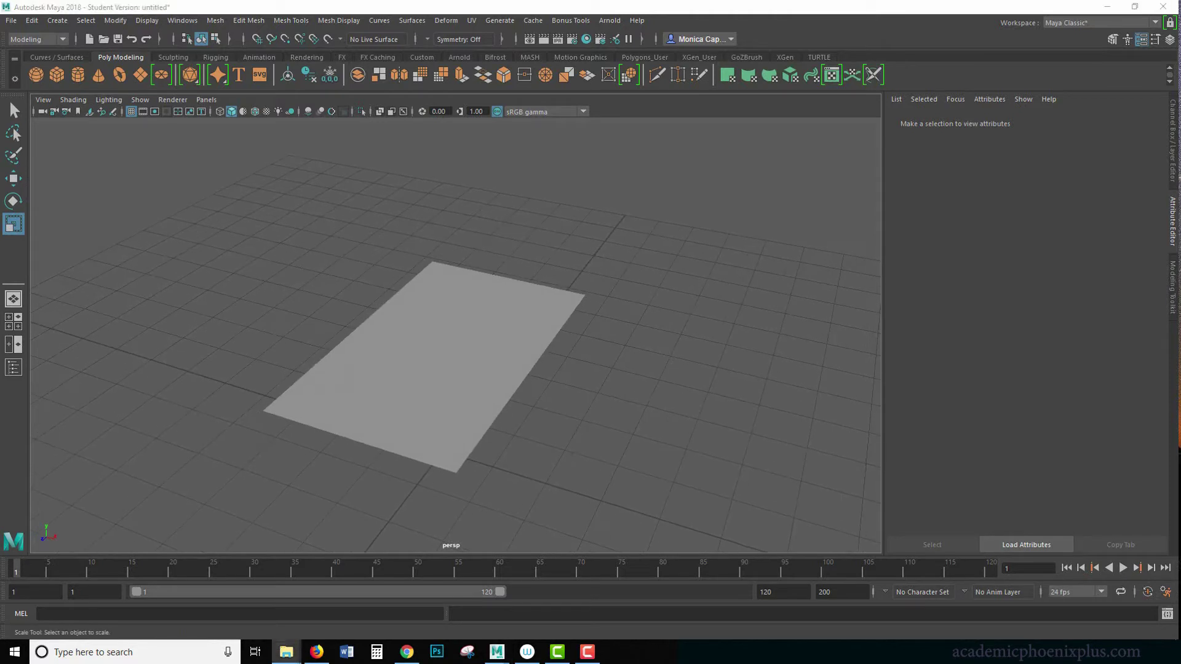
Step: Switch to File Explorer and open the sourceimages folder of the DoubleSidedTexture project
{"action": "left_click_drag", "start_coordinate": [1180, 111], "coordinate": [677, 120]}
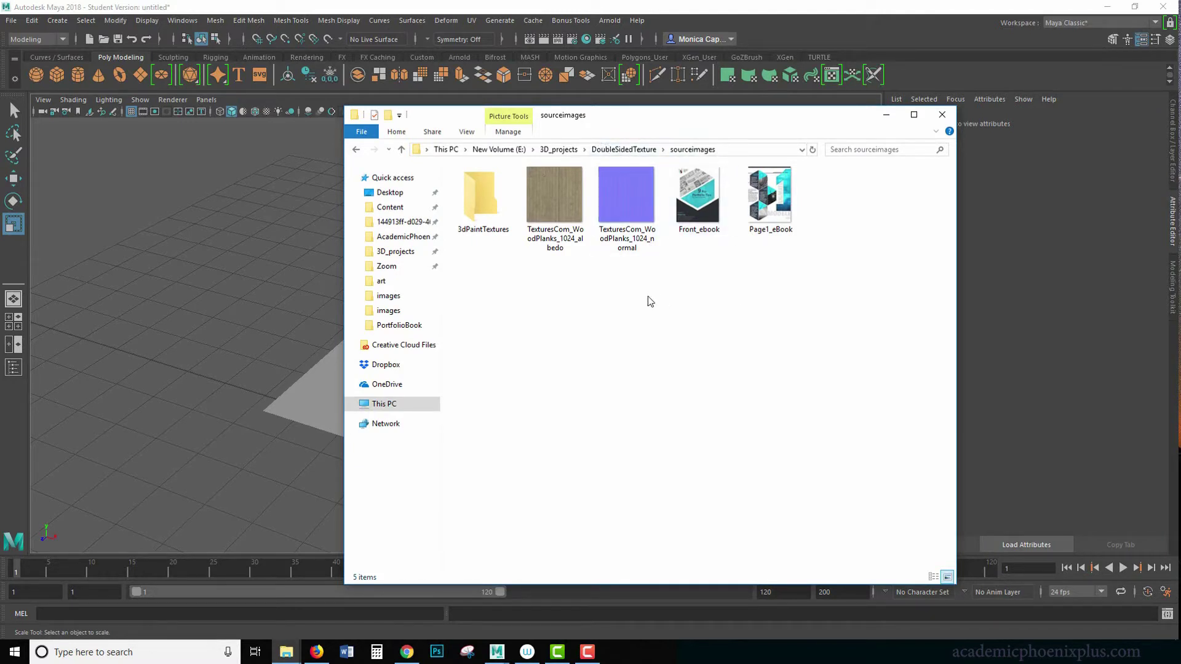
{"action": "left_click", "coordinate": [640, 149]}
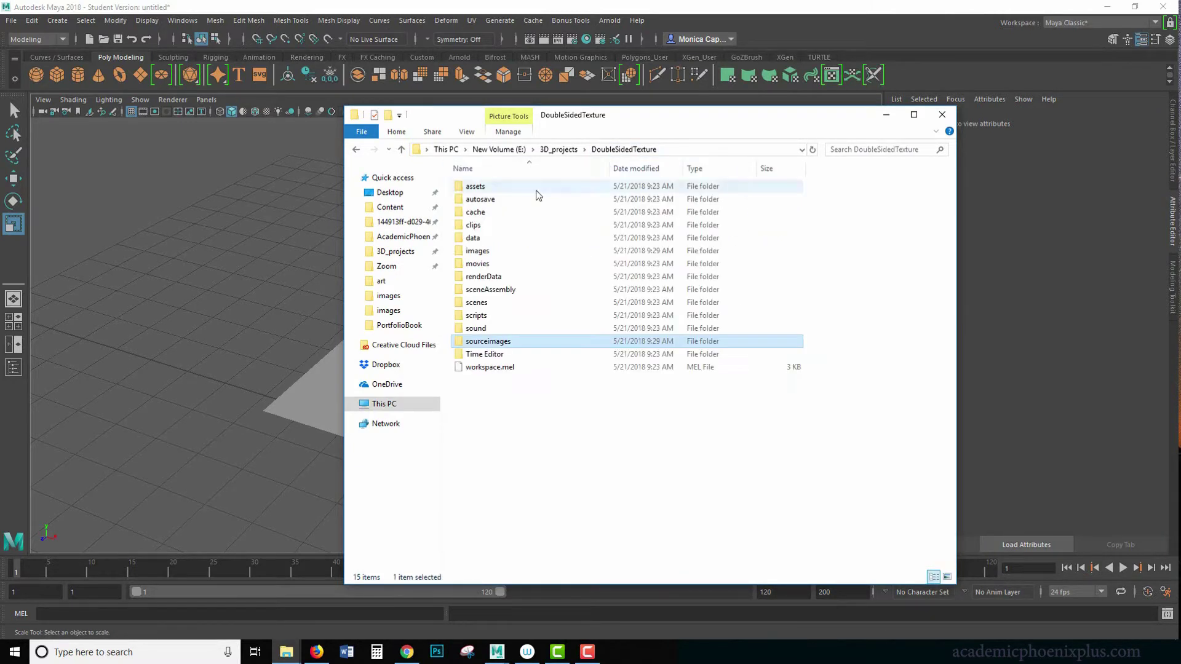
{"action": "left_click", "coordinate": [509, 342]}
{"action": "double_click", "coordinate": [509, 342]}
Step: Look over the Front_ebook, Page1_eBook and wood plank texture files in the sourceimages folder
{"action": "left_click", "coordinate": [571, 237]}
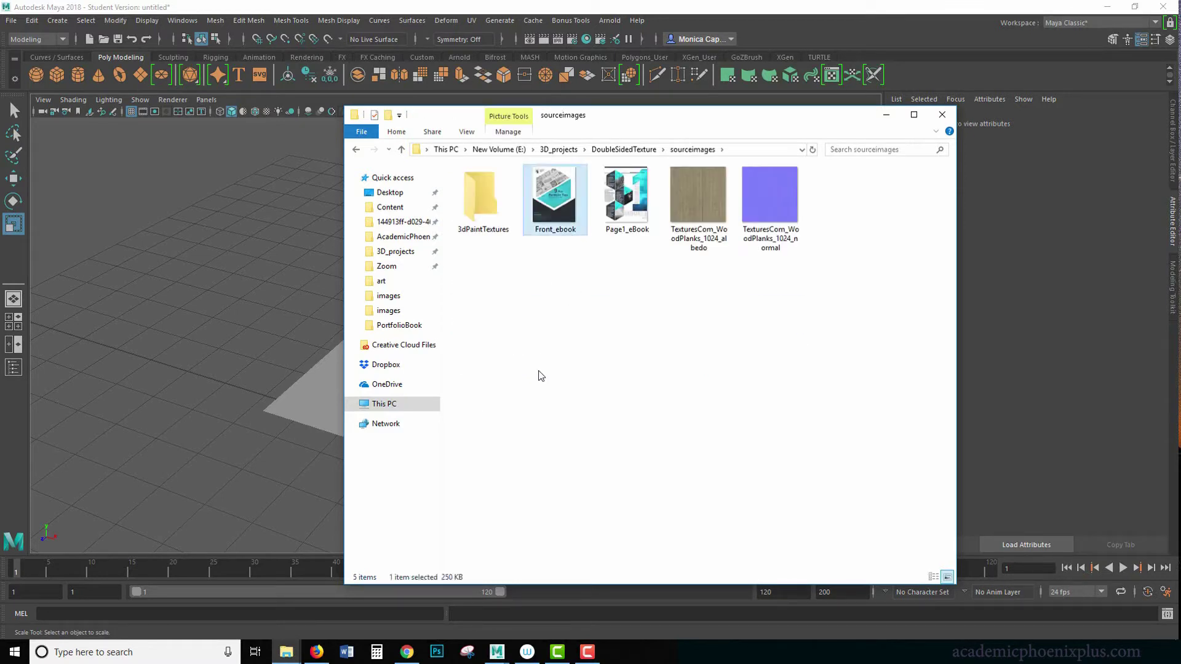
{"action": "left_click", "coordinate": [628, 229]}
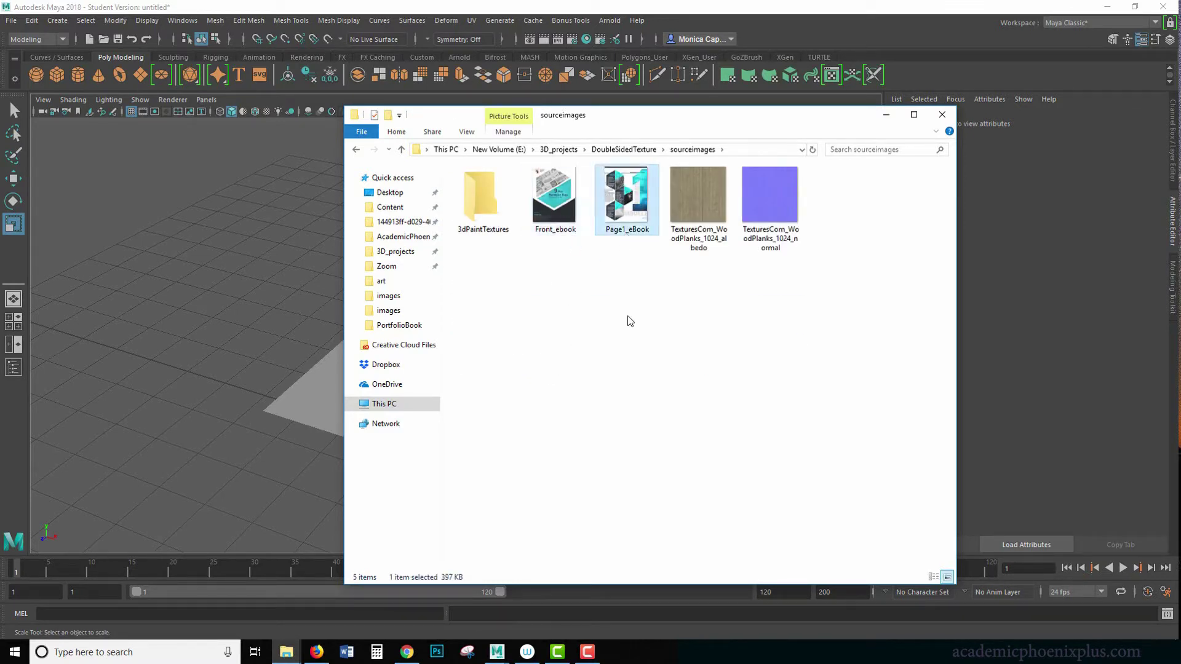
{"action": "left_click", "coordinate": [648, 341]}
{"action": "left_click", "coordinate": [724, 247]}
{"action": "left_click", "coordinate": [813, 271]}
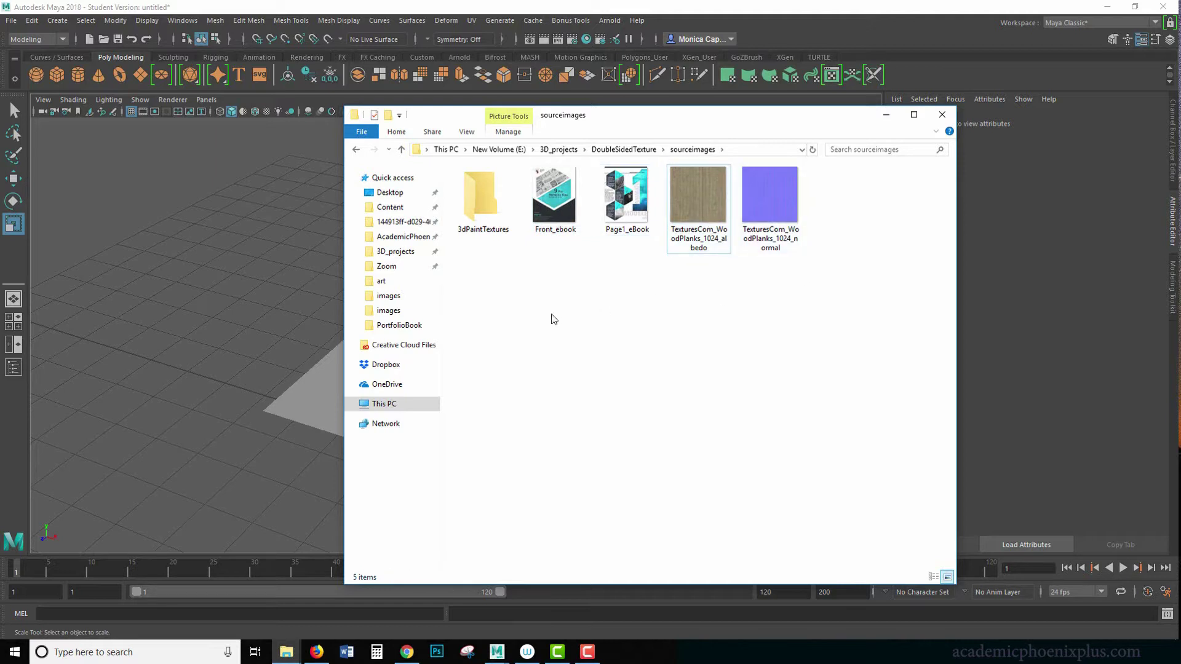
Step: View the Front_ebook and Page1_eBook images in Photos, and close the viewer
{"action": "double_click", "coordinate": [560, 232]}
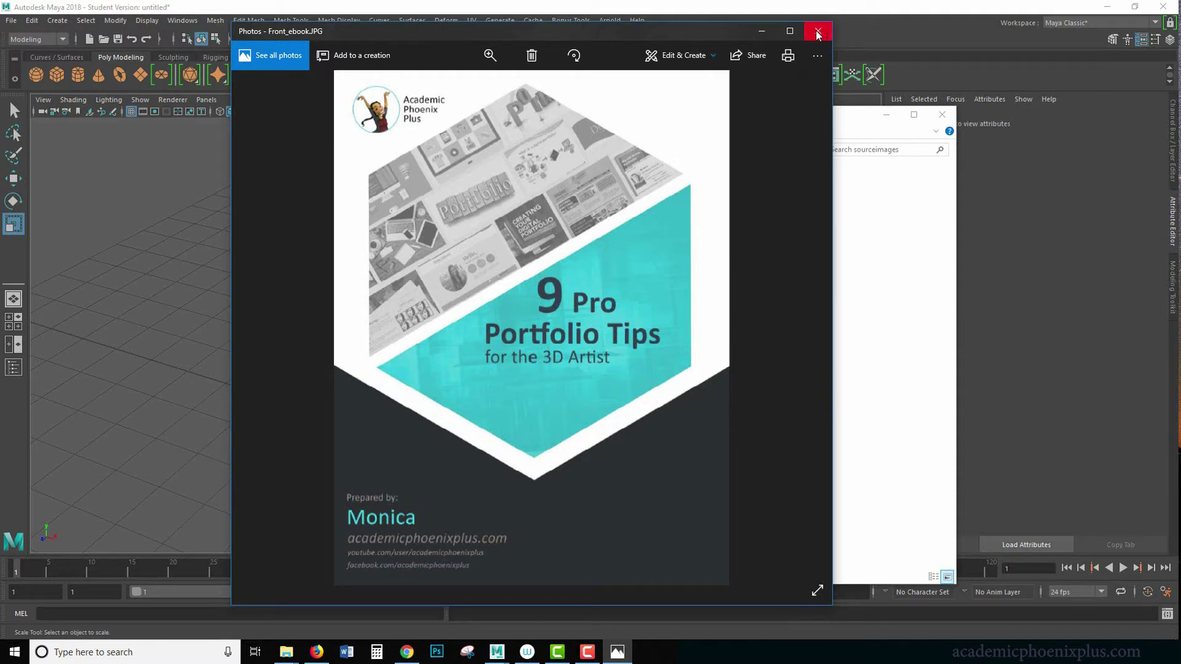
{"action": "left_click", "coordinate": [806, 338]}
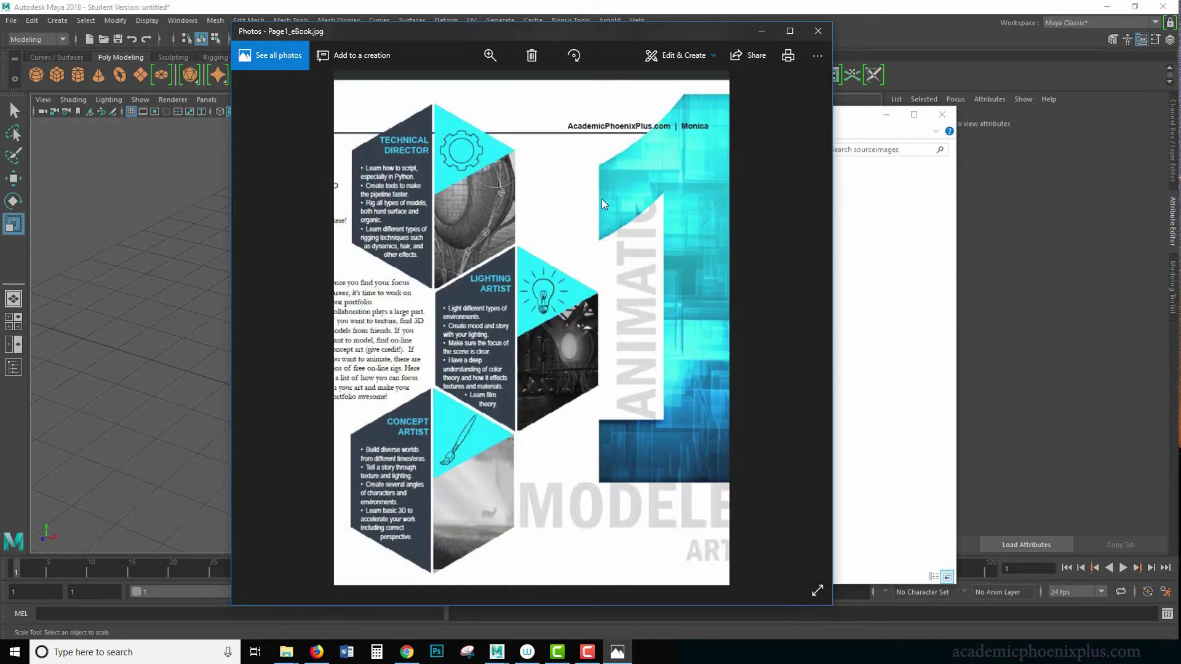
{"action": "left_click", "coordinate": [818, 32]}
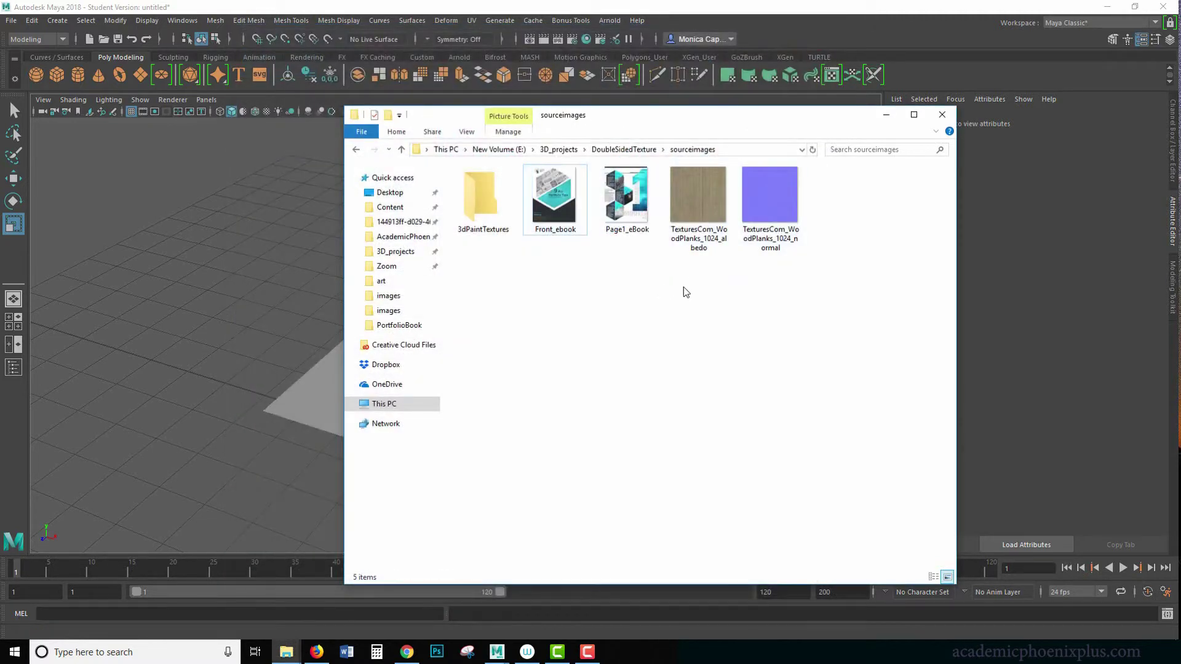
Step: Move the File Explorer window out of the way and select the plane in Maya
{"action": "left_click_drag", "start_coordinate": [823, 250], "coordinate": [766, 258]}
{"action": "left_click_drag", "start_coordinate": [689, 119], "coordinate": [1180, 307]}
{"action": "left_click", "coordinate": [535, 297]}
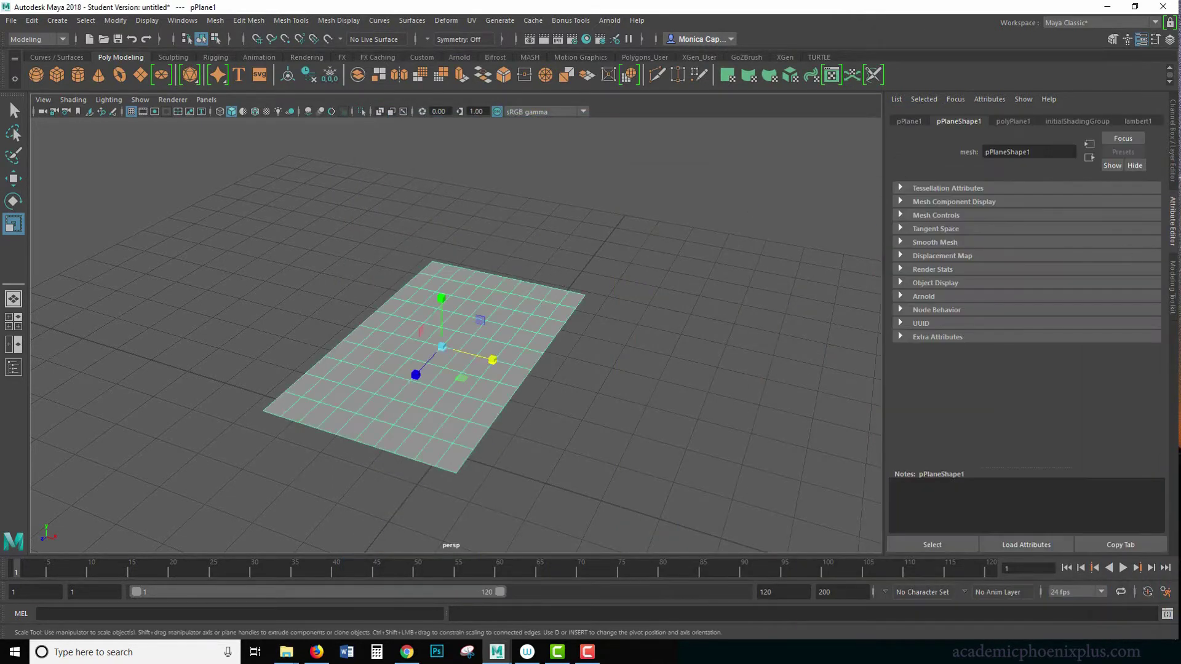
Step: Look up the pixel dimensions of the Front_ebook image in its file properties in File Explorer
{"action": "left_click_drag", "start_coordinate": [1180, 160], "coordinate": [918, 141]}
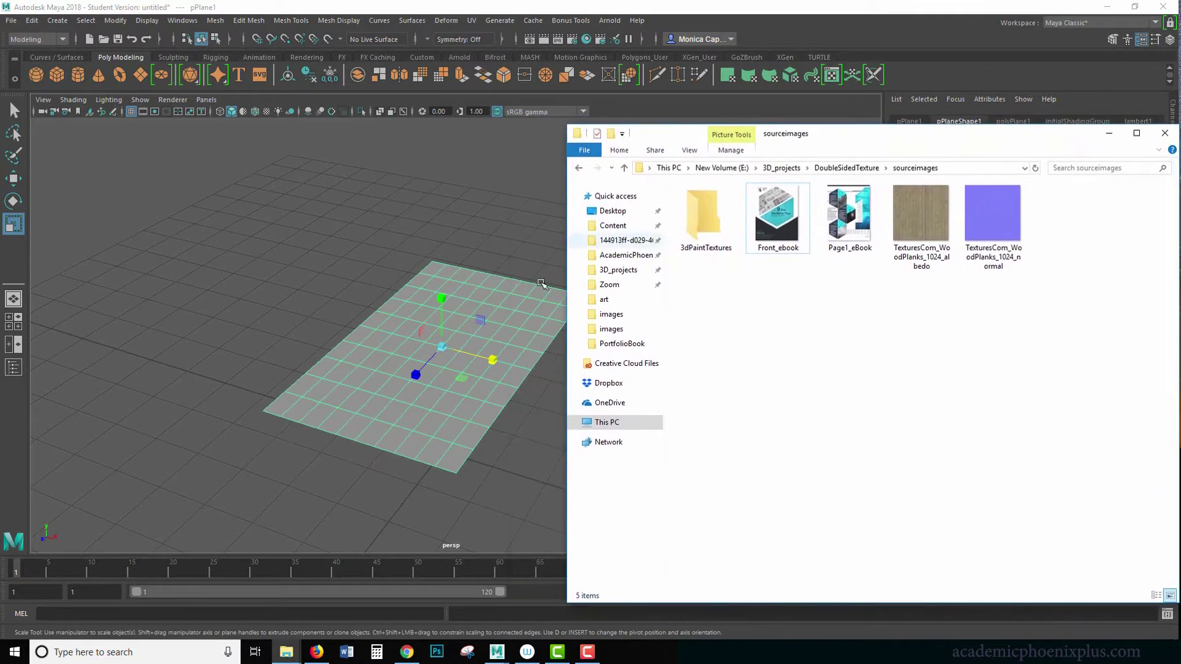
{"action": "left_click_drag", "start_coordinate": [847, 134], "coordinate": [477, 119]}
{"action": "left_click", "coordinate": [416, 203]}
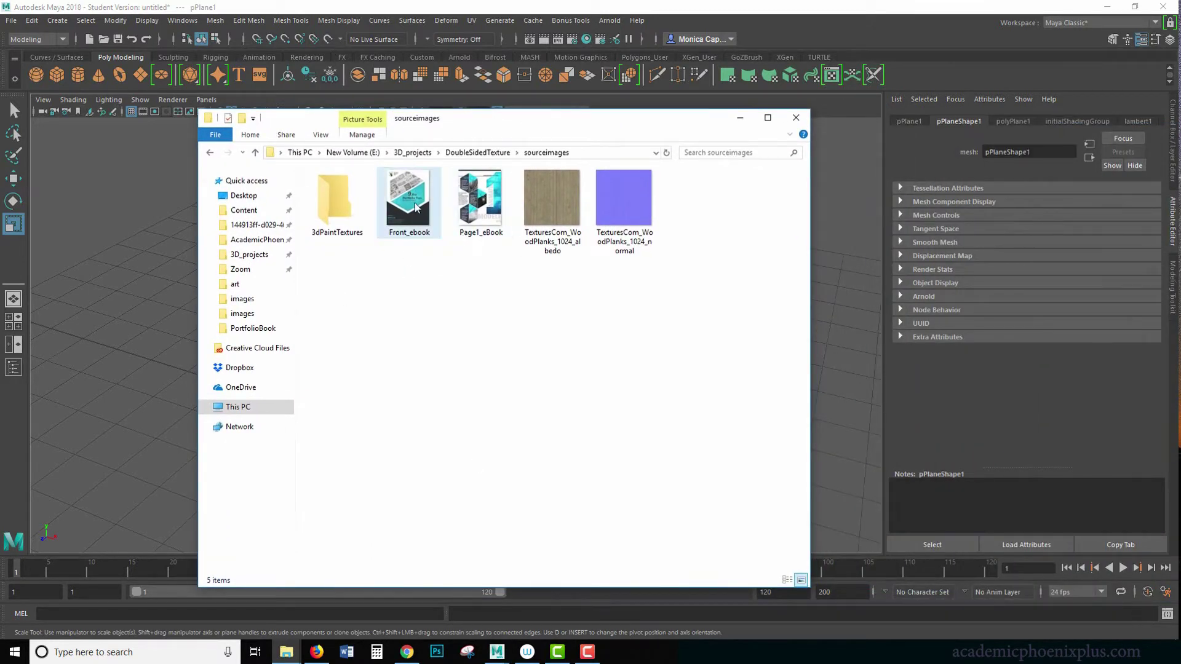
{"action": "right_click_drag", "start_coordinate": [416, 203], "coordinate": [423, 205]}
{"action": "key", "text": "Escape"}
{"action": "right_click", "coordinate": [406, 207]}
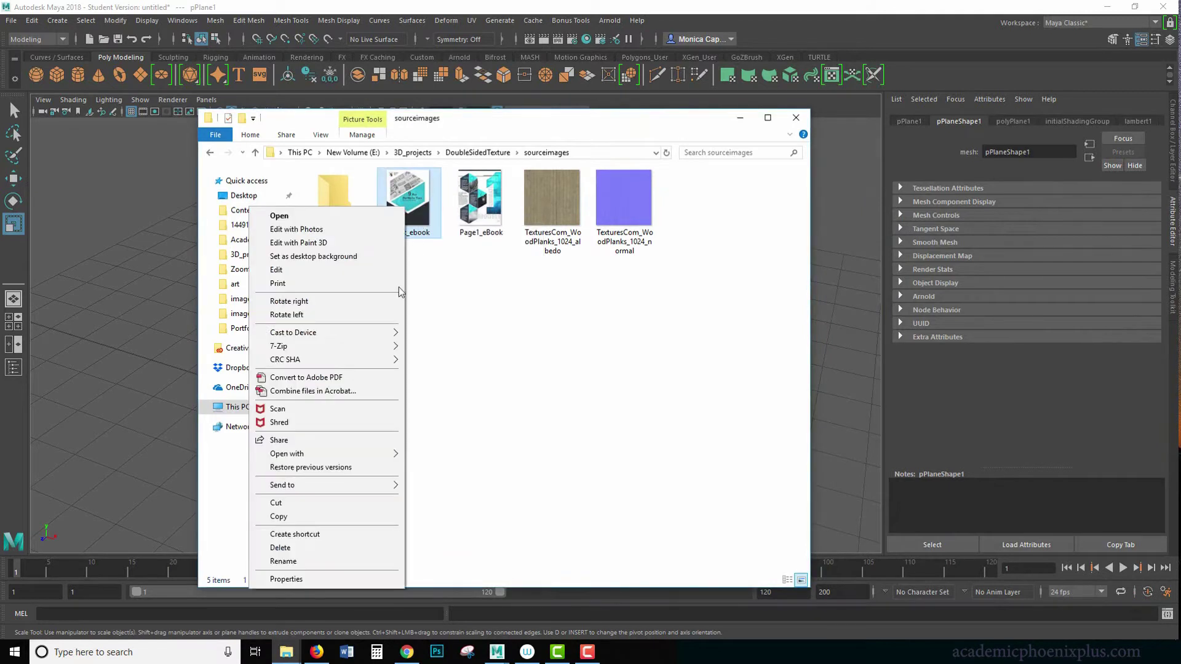
{"action": "left_click", "coordinate": [330, 576]}
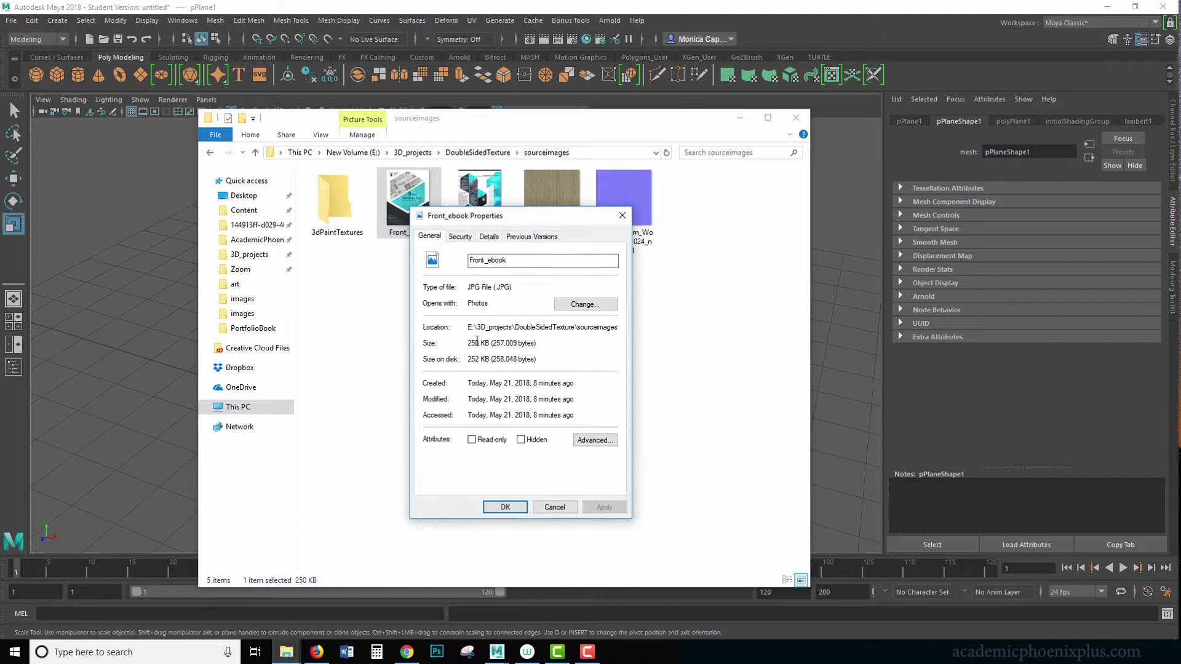
{"action": "left_click", "coordinate": [460, 237]}
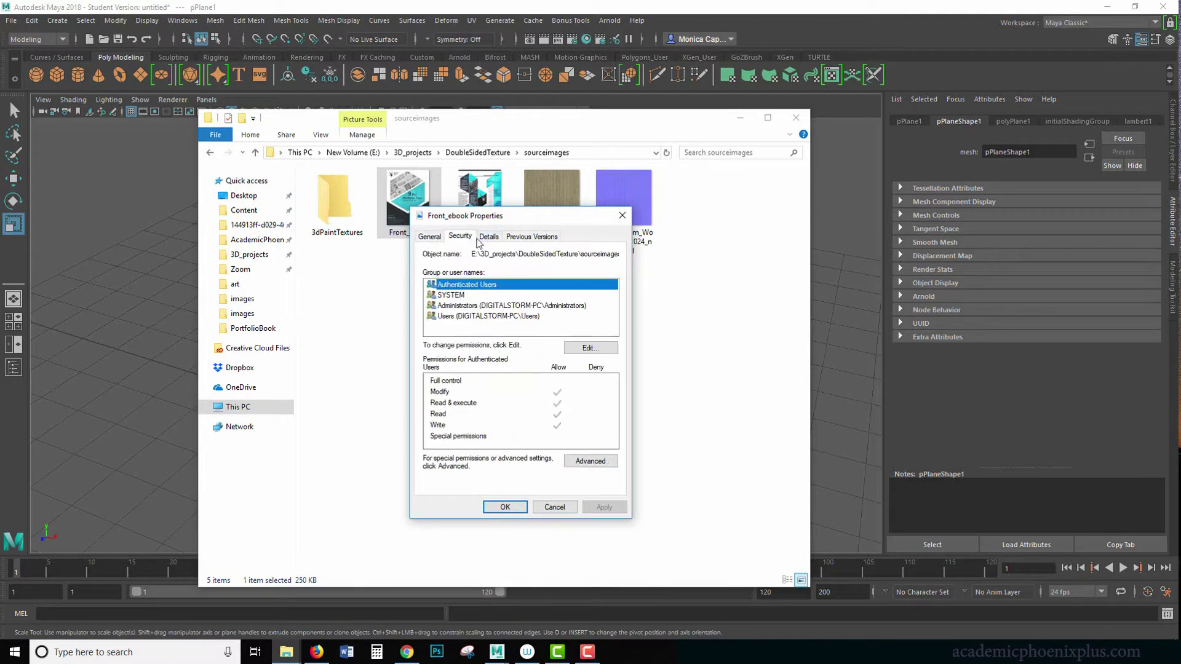
{"action": "left_click", "coordinate": [489, 236]}
{"action": "left_click", "coordinate": [510, 437]}
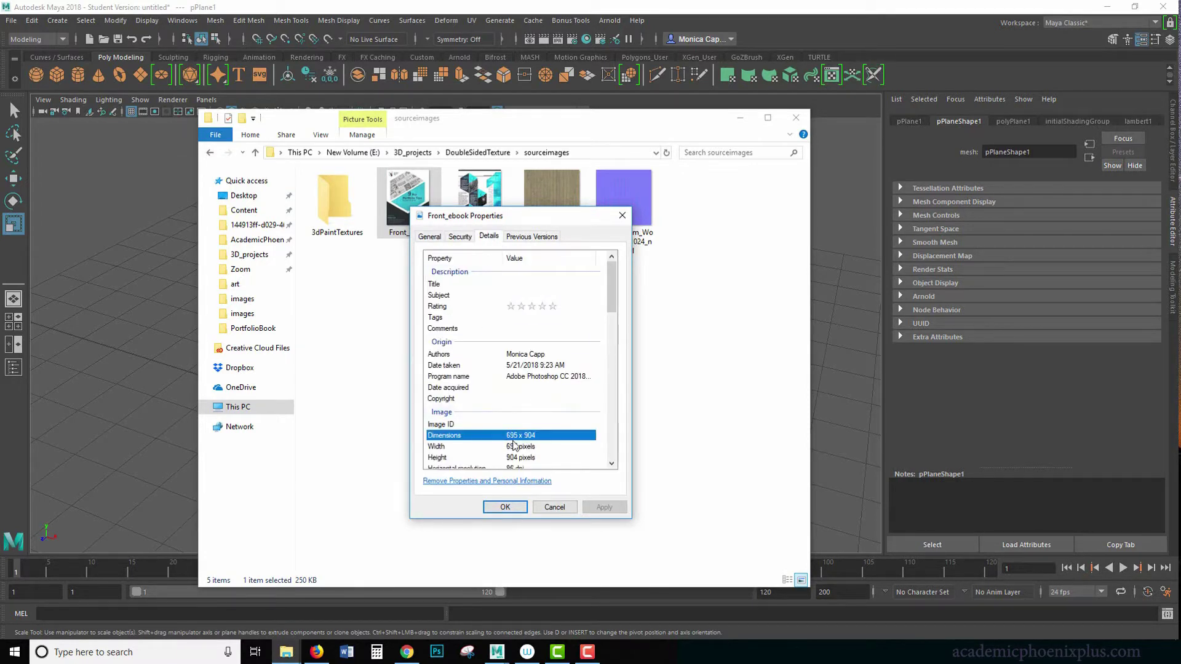
Step: Return to Maya and set the plane's Scale X to 6.95 to match the image width
{"action": "left_click_drag", "start_coordinate": [506, 215], "coordinate": [1180, 252]}
{"action": "left_click", "coordinate": [740, 117]}
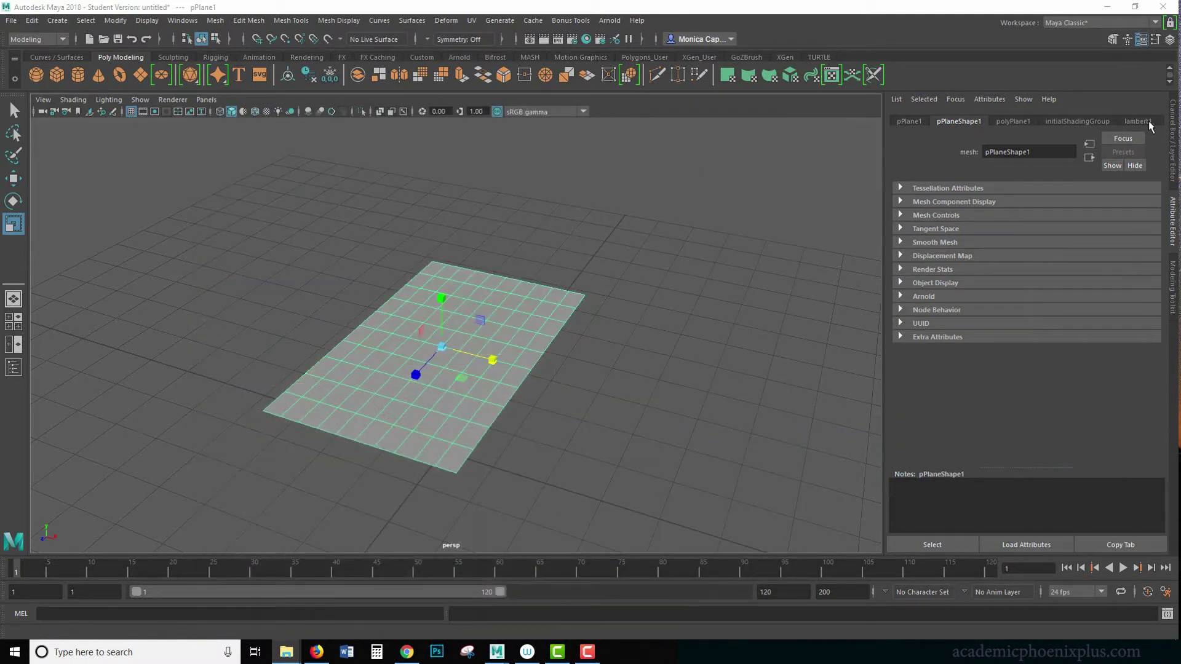
{"action": "left_click", "coordinate": [1171, 138]}
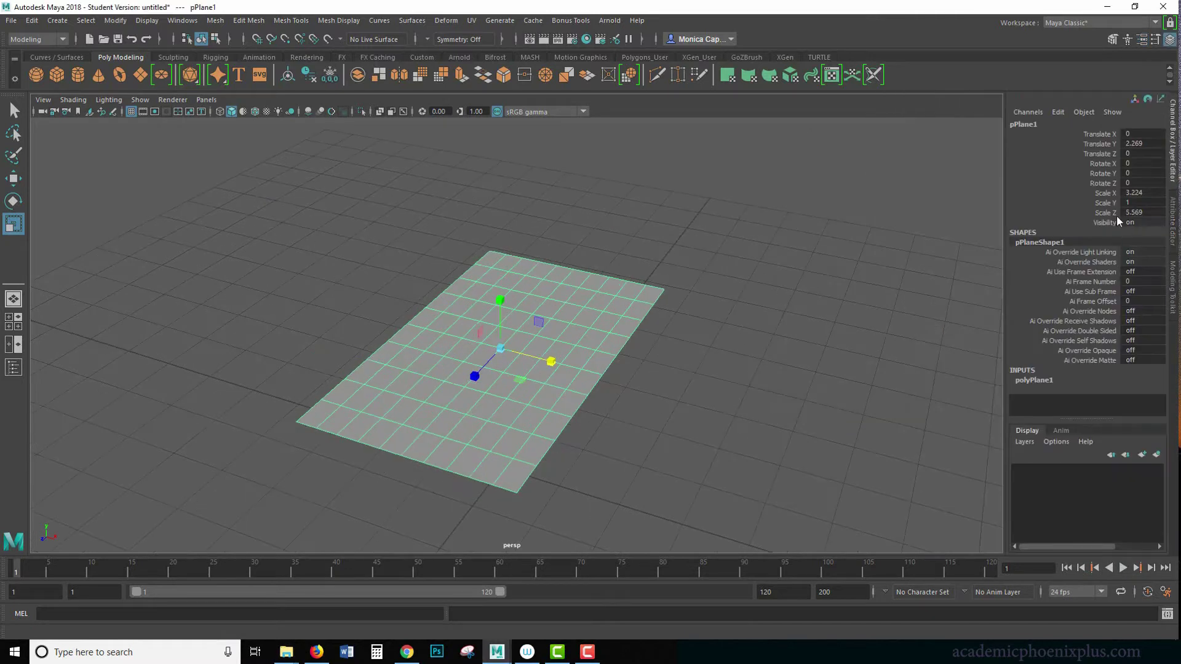
{"action": "double_click", "coordinate": [1136, 194]}
{"action": "type", "text": "6.95"}
{"action": "key", "text": "Tab"}
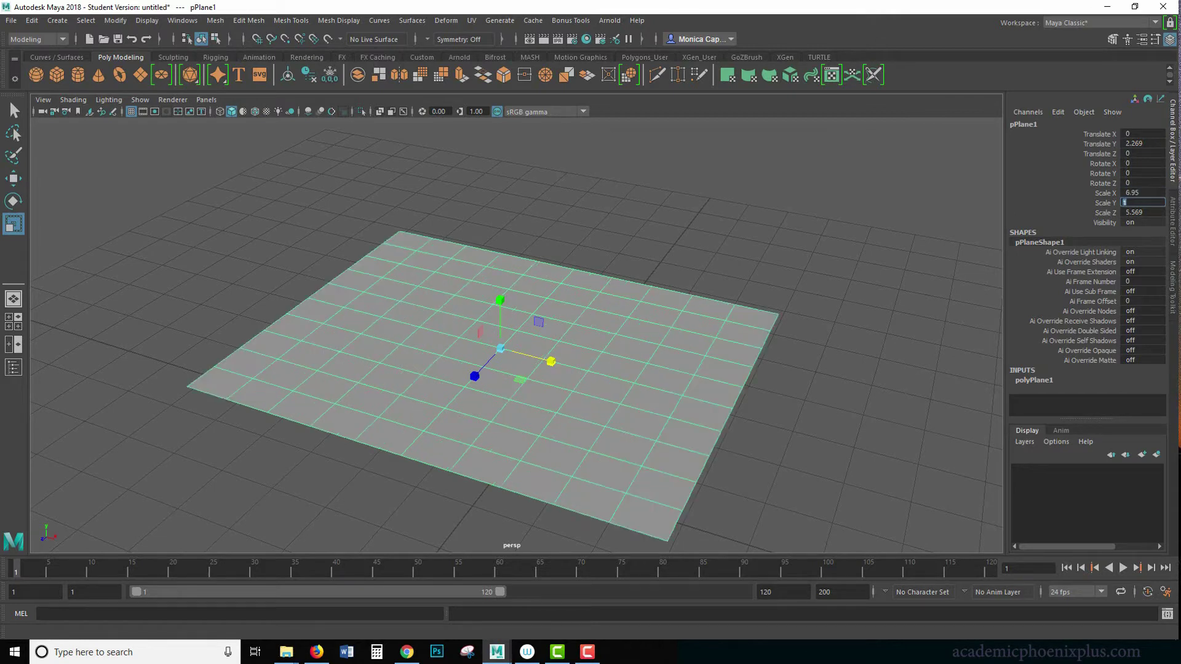
Step: Set the plane's Scale Z to 9.04 to match the image height
{"action": "key", "text": "Tab"}
{"action": "type", "text": "9.04"}
{"action": "key", "text": "Return"}
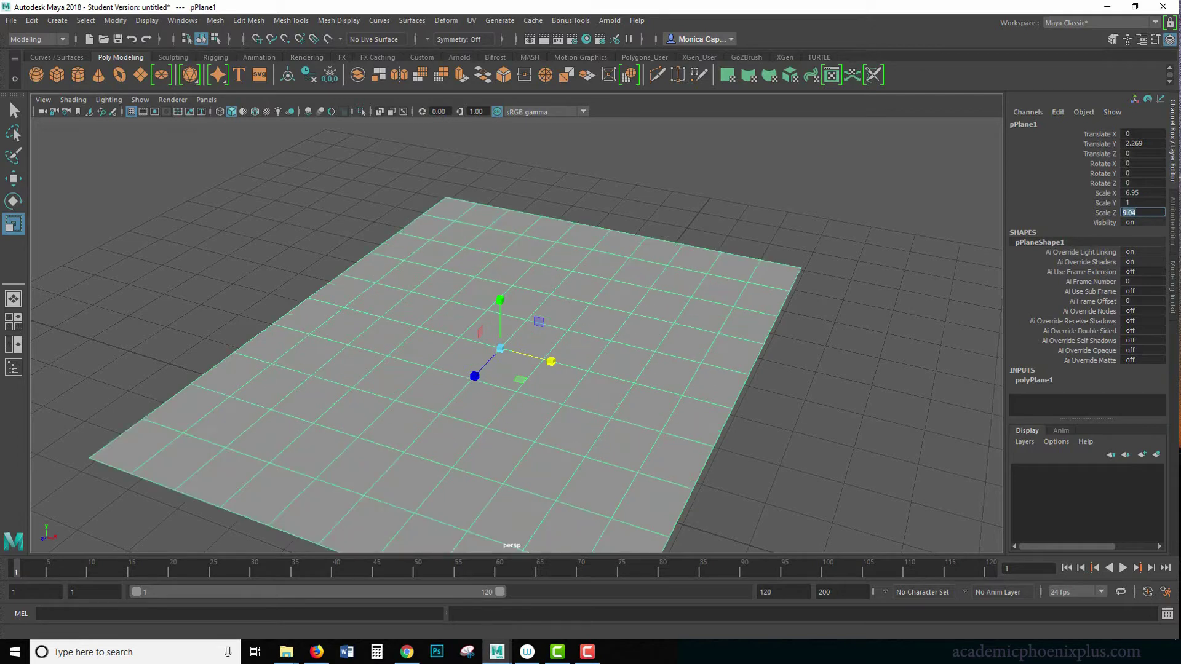
Step: Compare the plane's scale with the dimensions in the Front_ebook properties, and inspect the plane's proportions from above
{"action": "left_click_drag", "start_coordinate": [1180, 175], "coordinate": [793, 105]}
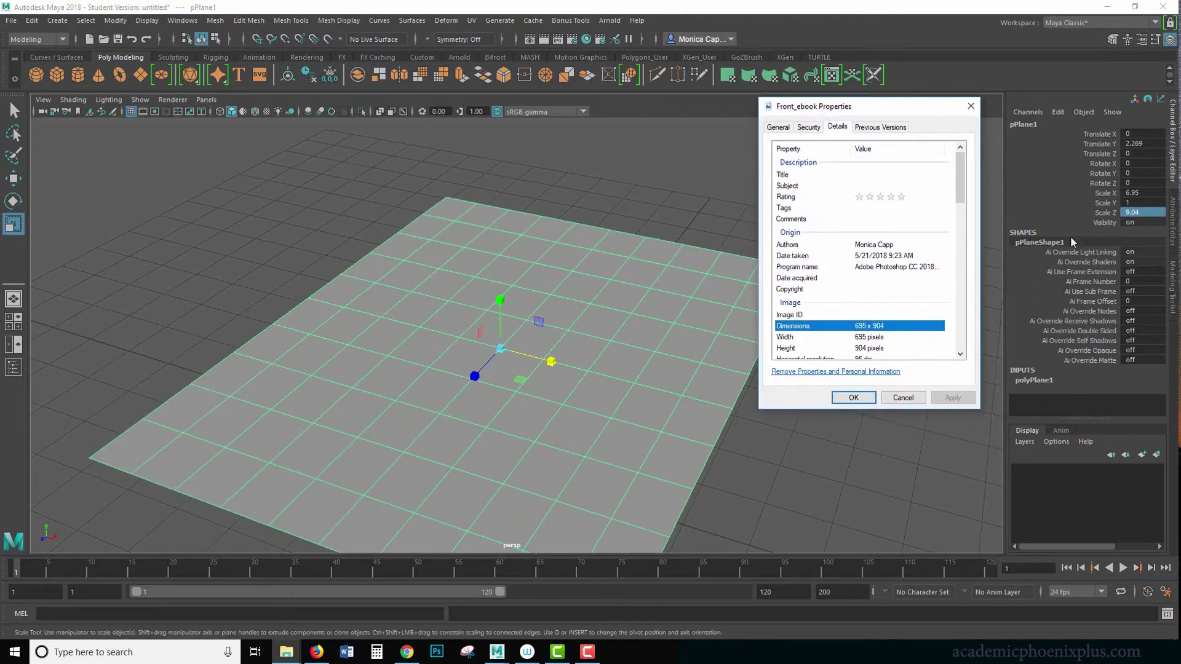
{"action": "left_click", "coordinate": [1077, 193]}
{"action": "right_click_drag", "start_coordinate": [830, 255], "coordinate": [669, 207]}
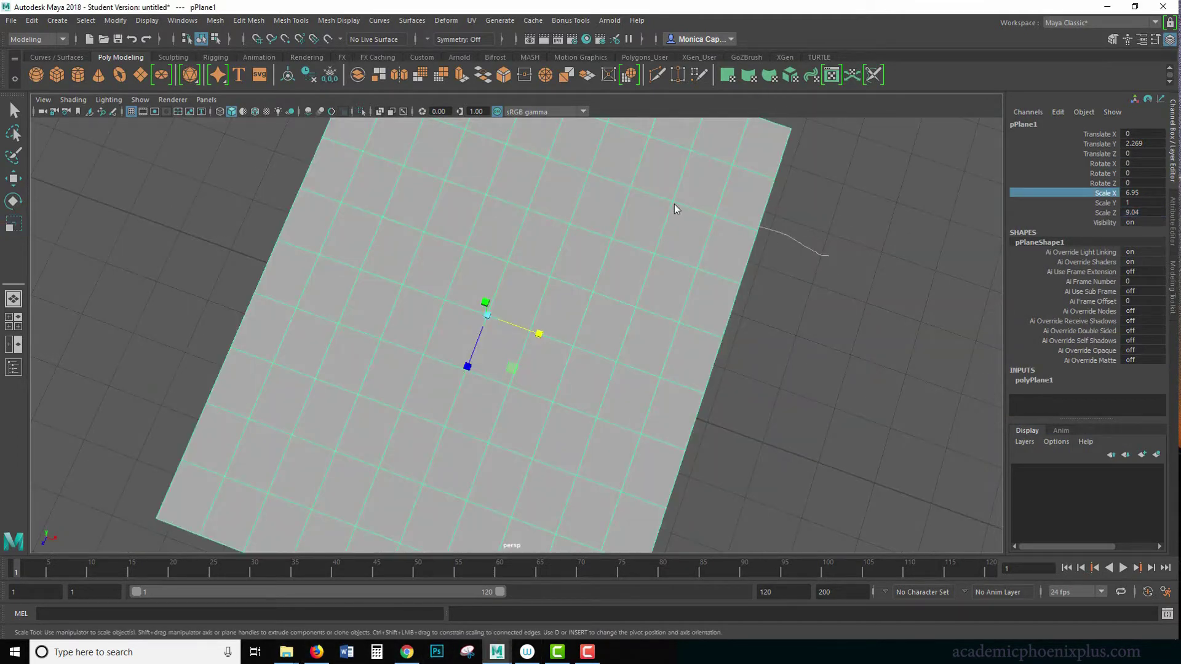
{"action": "right_click_drag", "start_coordinate": [785, 265], "coordinate": [537, 199], "text": "alt"}
{"action": "left_click_drag", "start_coordinate": [539, 201], "coordinate": [584, 201], "text": "alt"}
{"action": "right_click_drag", "start_coordinate": [585, 201], "coordinate": [710, 204]}
{"action": "left_click", "coordinate": [590, 245]}
{"action": "left_click_drag", "start_coordinate": [712, 230], "coordinate": [682, 260], "text": "alt"}
{"action": "mouse_move", "coordinate": [1180, 158]}
{"action": "left_mouse_down"}
{"action": "mouse_move", "coordinate": [1004, 156]}
{"action": "mouse_move", "coordinate": [1180, 147]}
{"action": "left_mouse_up"}
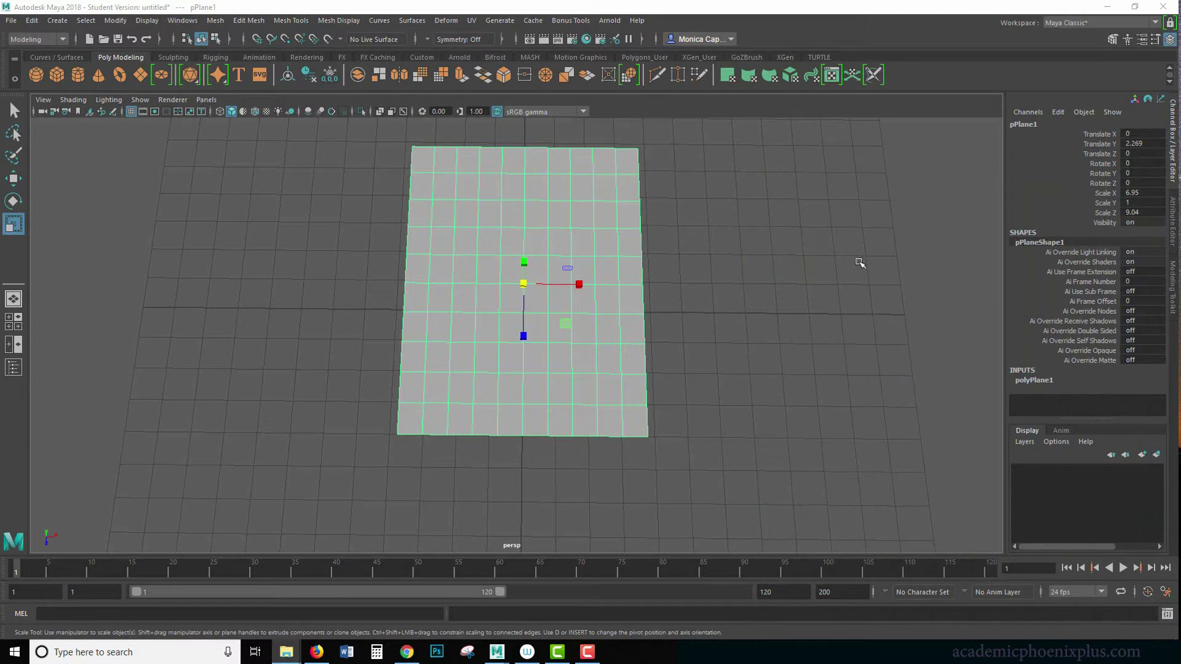
Step: Assign a new Arnold aiStandardSurface material to the plane
{"action": "right_click_drag", "start_coordinate": [605, 189], "coordinate": [611, 506]}
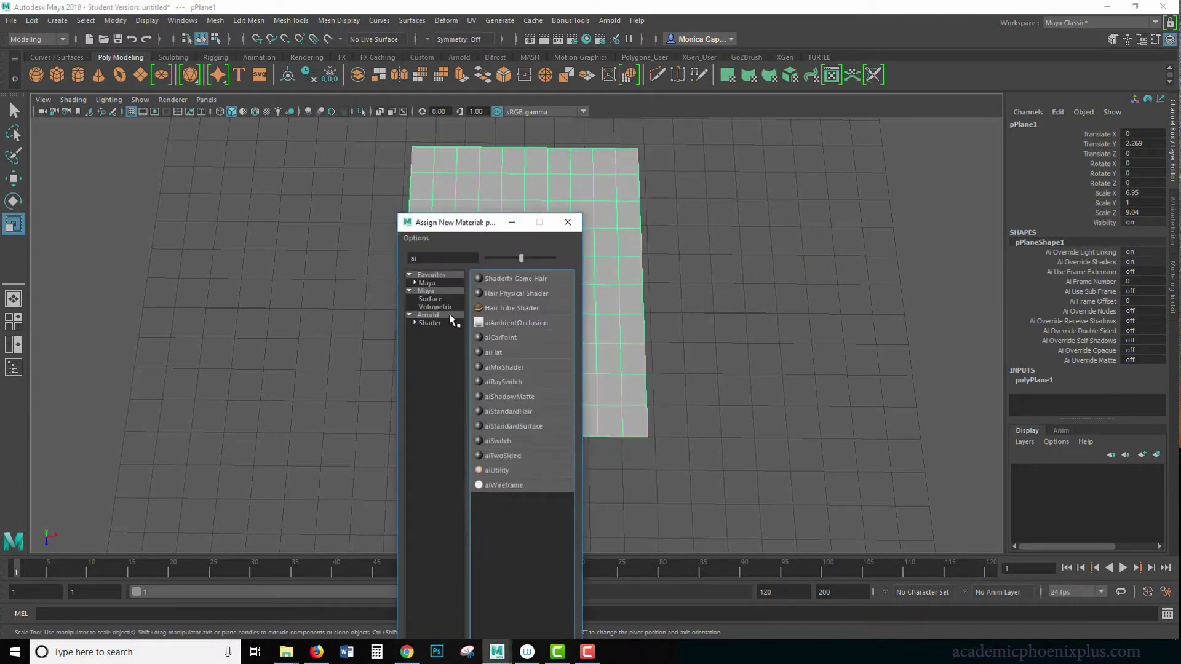
{"action": "left_click", "coordinate": [447, 315]}
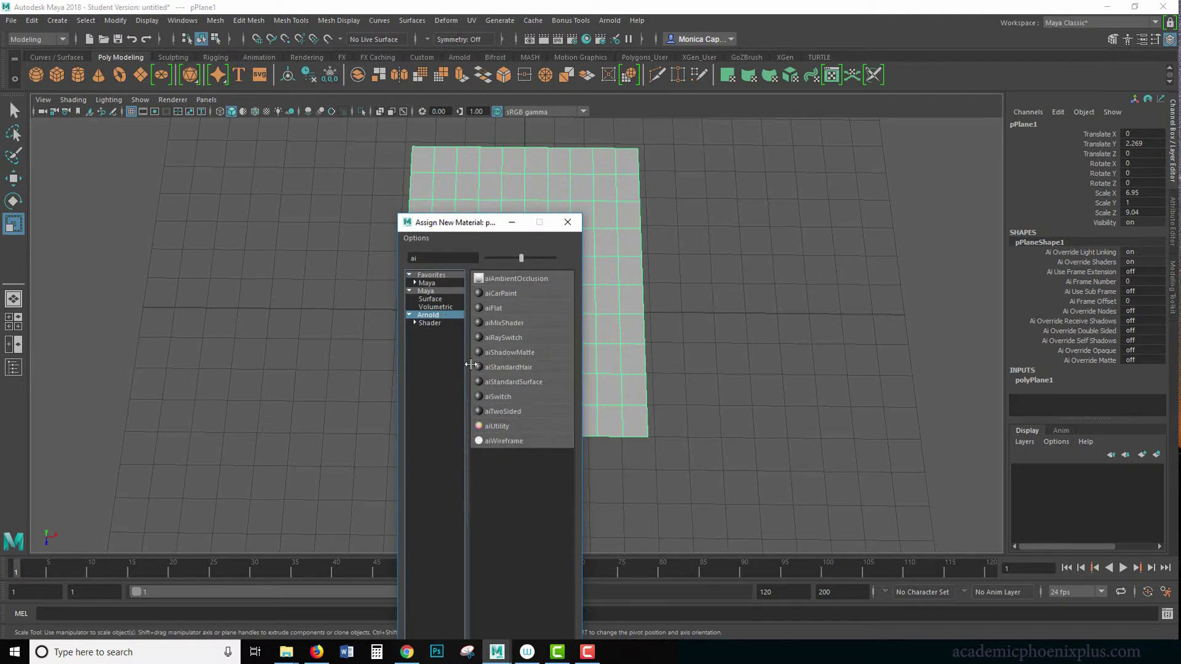
{"action": "left_click", "coordinate": [531, 382]}
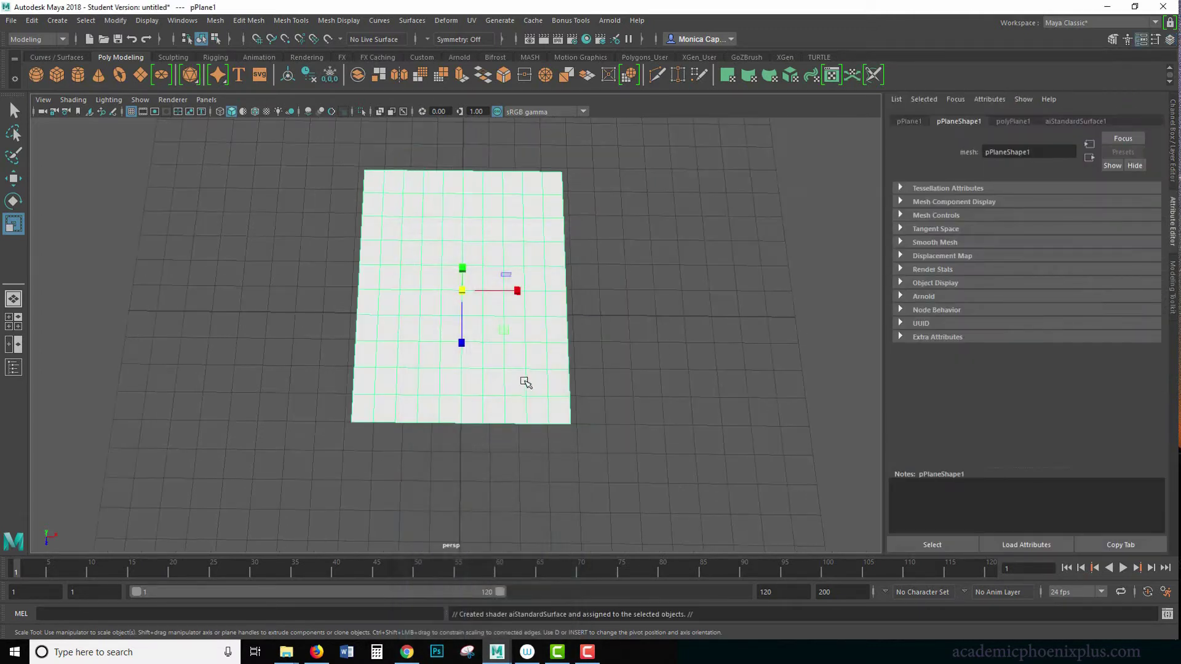
Step: Rename the plane's material Front_ebook_auStandard and set its base weight to 1.000
{"action": "double_click", "coordinate": [996, 155]}
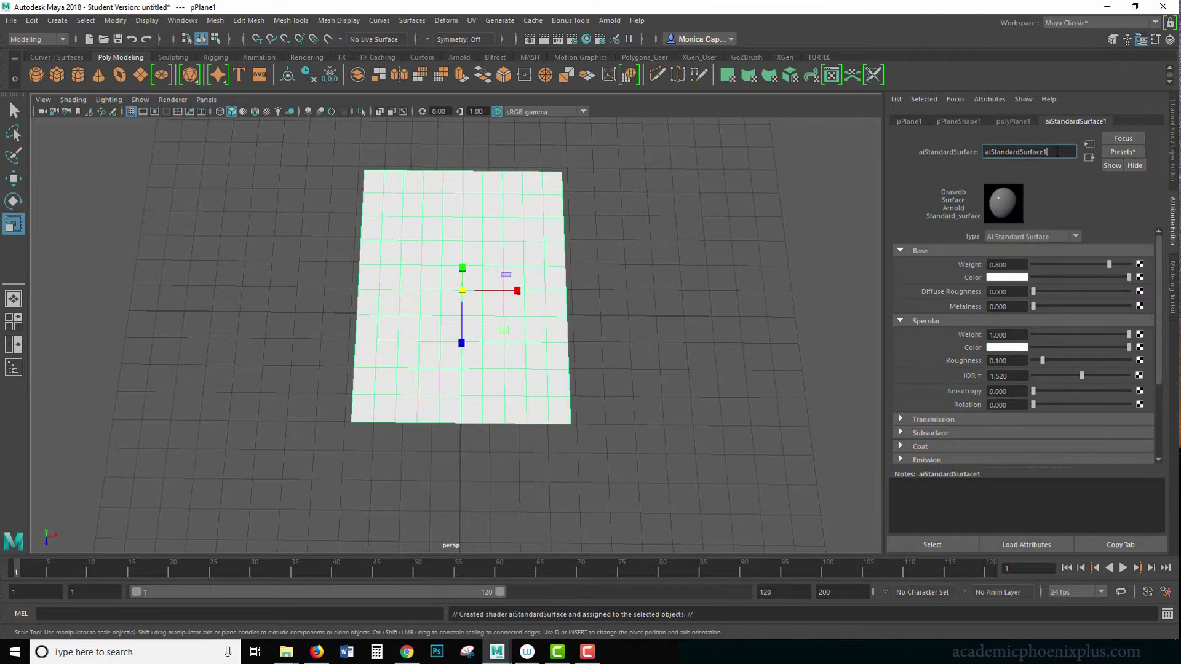
{"action": "type", "text": "Front_ebook_auStandard"}
{"action": "key", "text": "Return"}
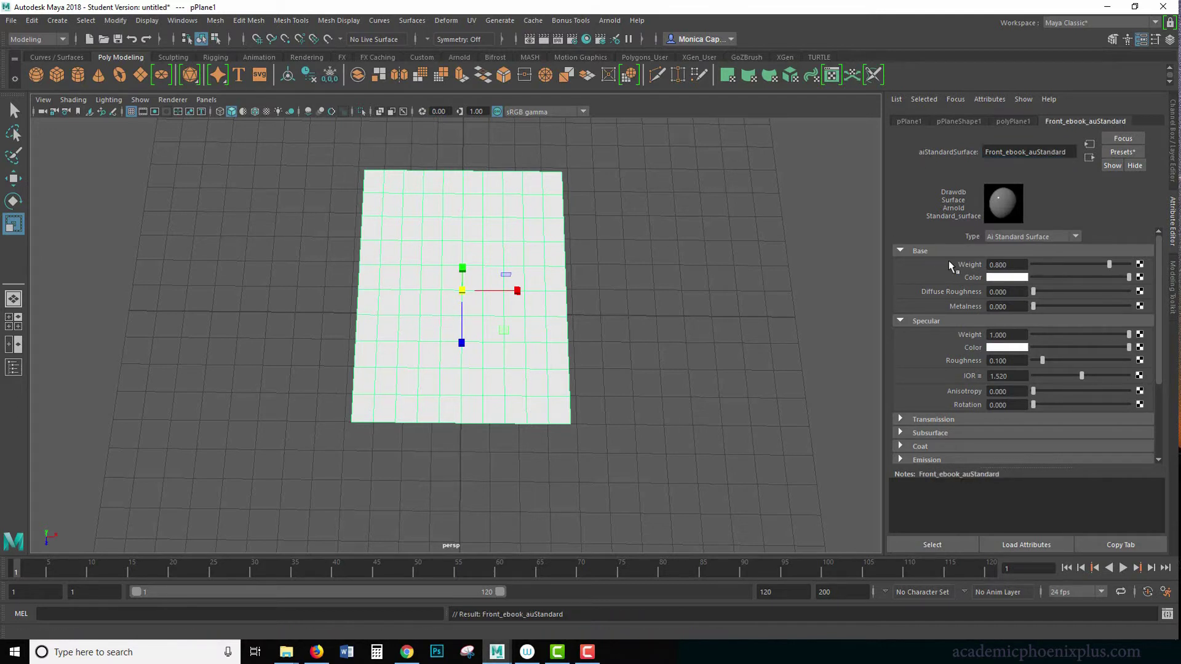
{"action": "left_click_drag", "start_coordinate": [1110, 264], "coordinate": [1137, 266]}
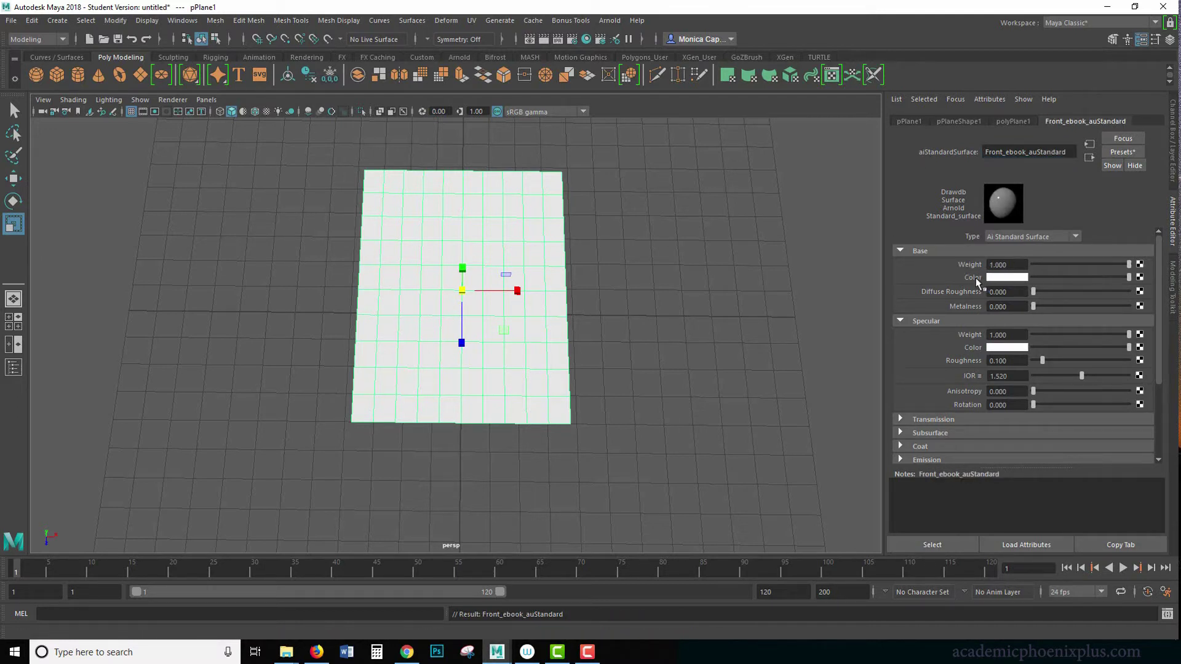
Step: Connect a file texture to the material's base color and load Front_ebook.JPG from the sourceimages folder
{"action": "left_click", "coordinate": [1140, 277]}
{"action": "left_click", "coordinate": [500, 324]}
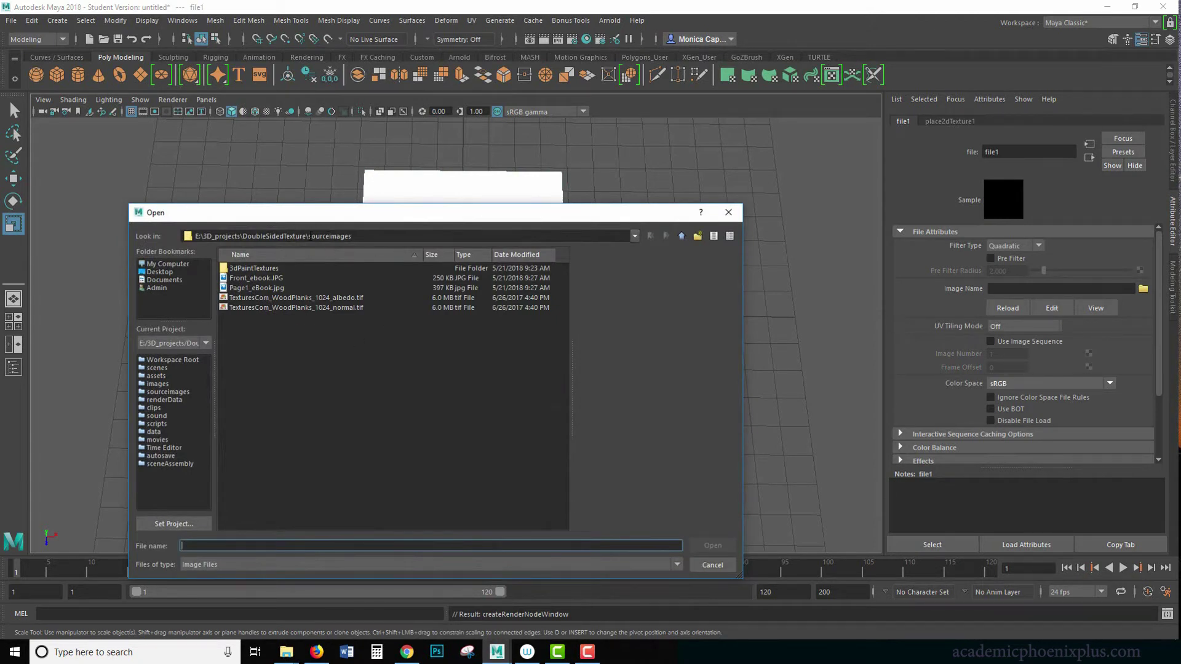
{"action": "left_click_drag", "start_coordinate": [310, 236], "coordinate": [354, 237]}
{"action": "left_click", "coordinate": [346, 237]}
{"action": "left_click", "coordinate": [311, 353]}
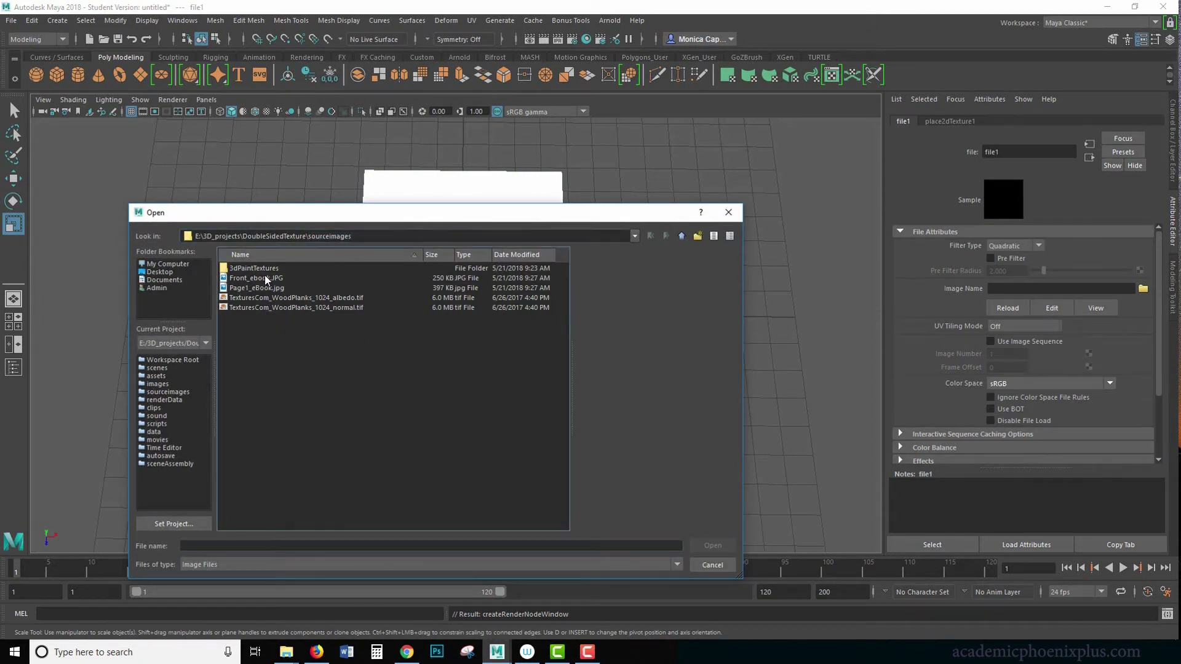
{"action": "left_click", "coordinate": [266, 278]}
{"action": "left_click", "coordinate": [713, 545]}
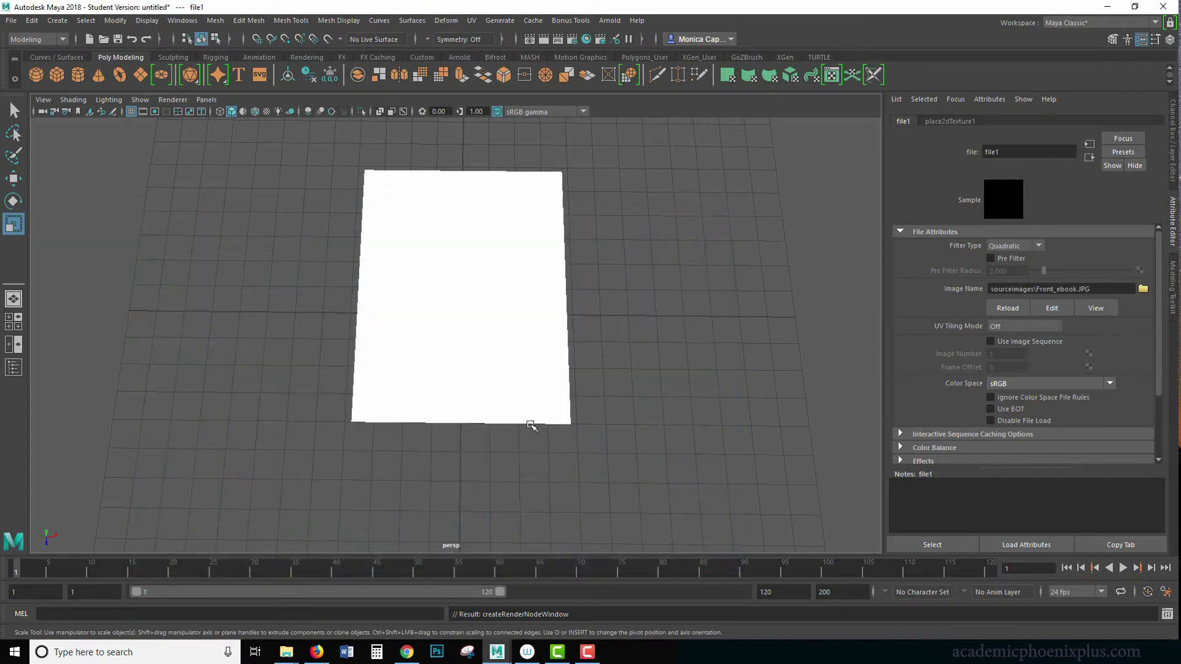
Step: Turn on textured display in the viewport, and switch the default material display on and back off
{"action": "key", "text": "6"}
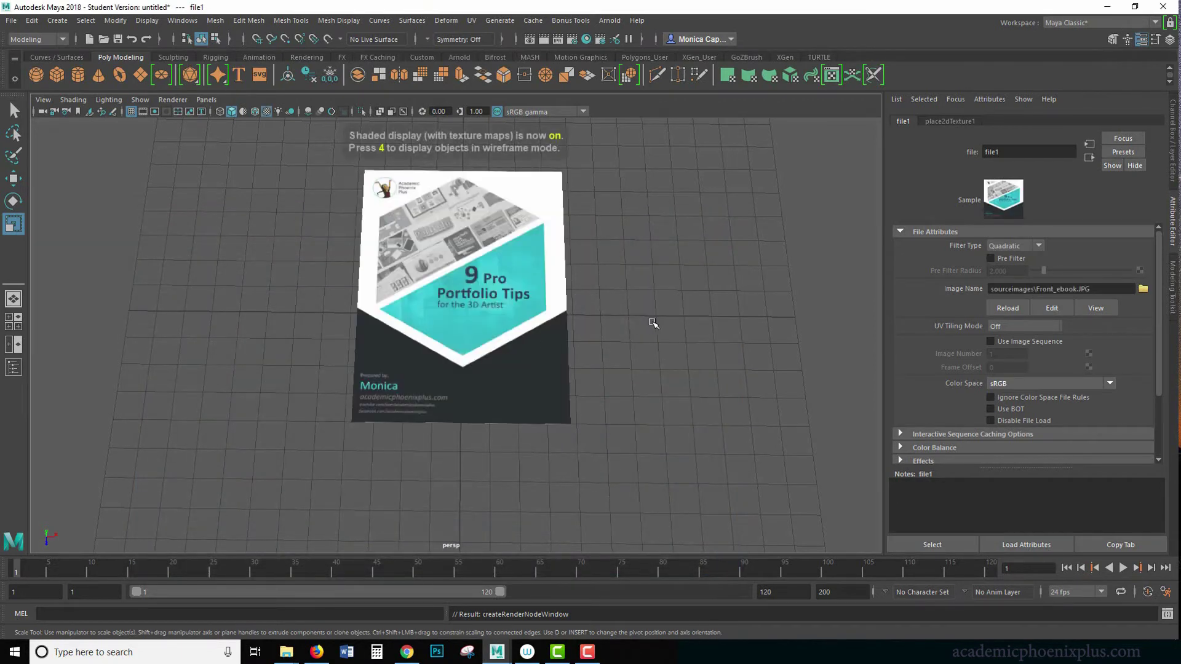
{"action": "left_click", "coordinate": [653, 323]}
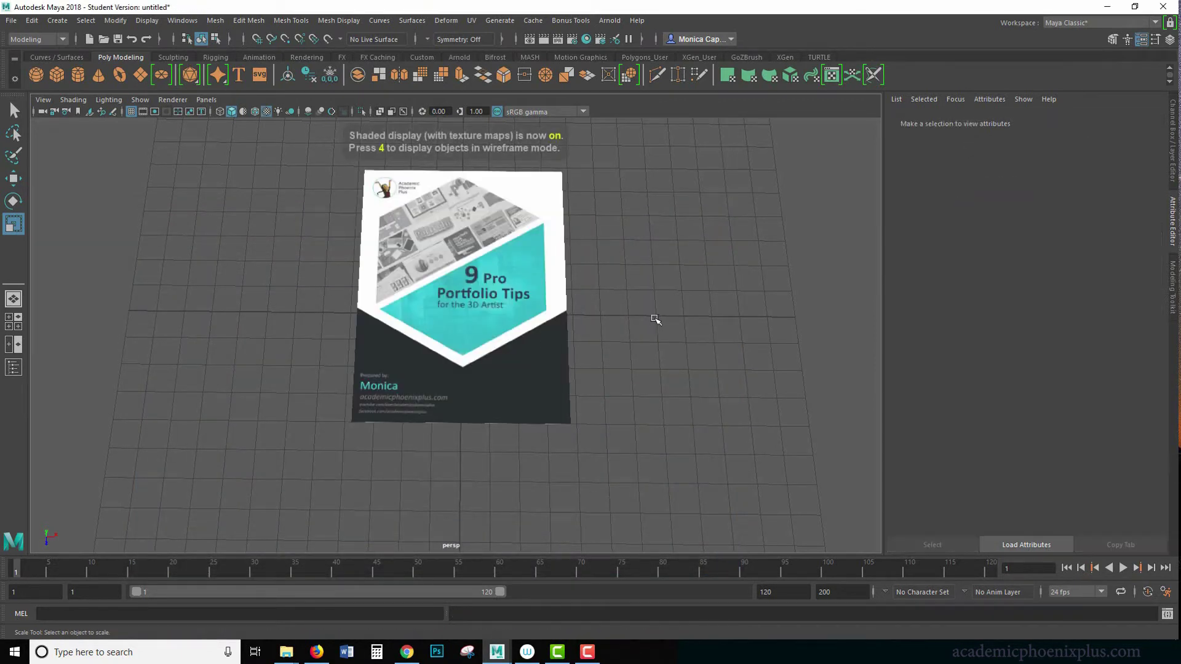
{"action": "left_click", "coordinate": [244, 112]}
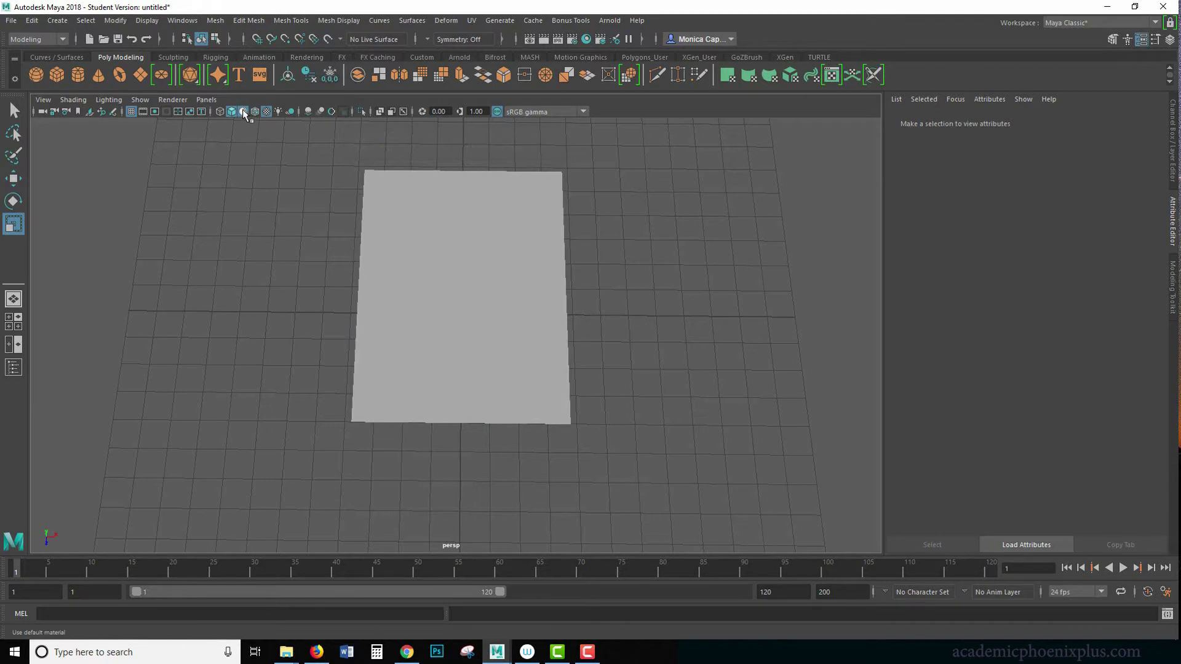
{"action": "left_click", "coordinate": [243, 112]}
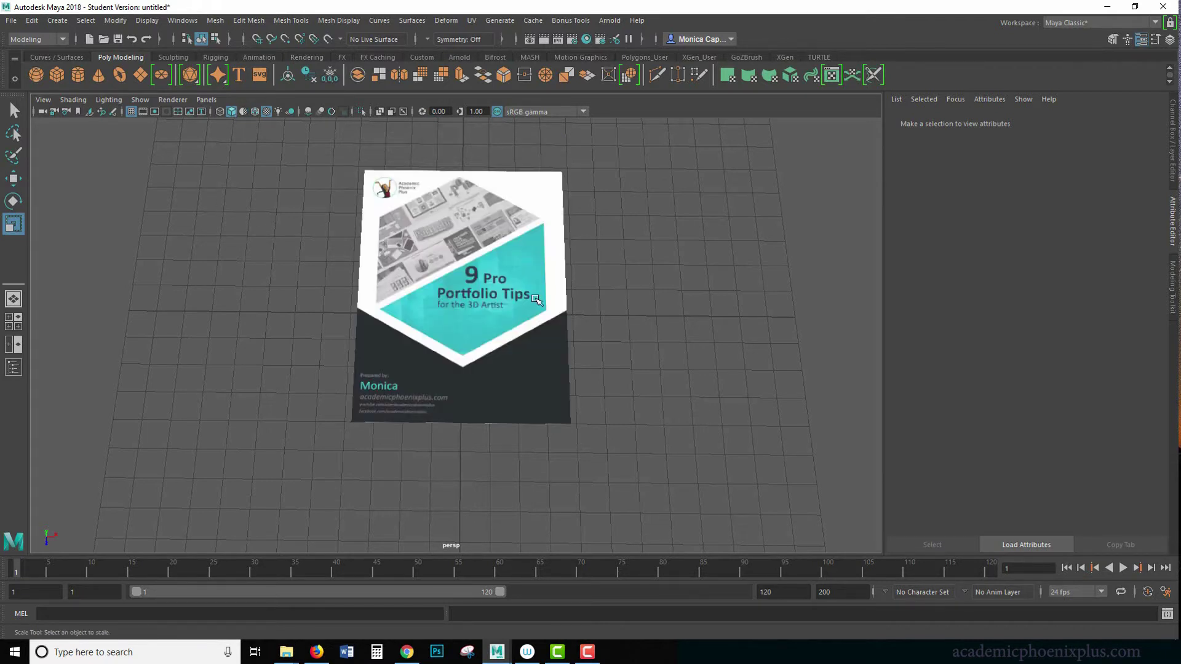
Step: Test-render the perspective view of the textured plane in the Render View
{"action": "left_click_drag", "start_coordinate": [670, 313], "coordinate": [793, 307], "text": "alt"}
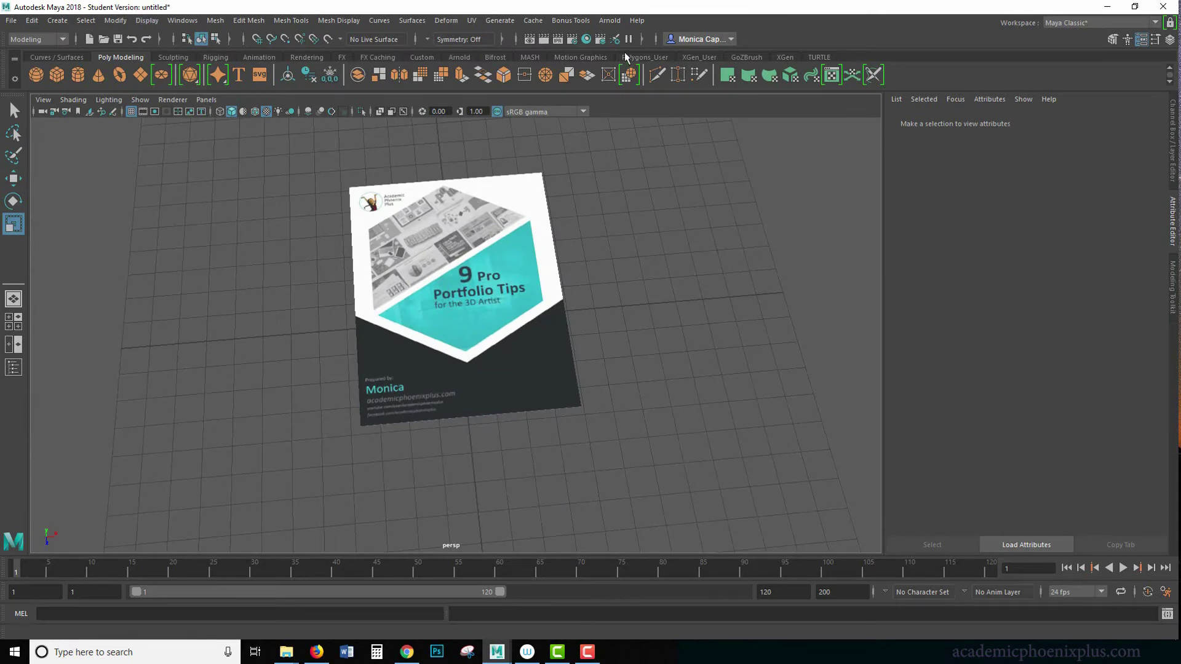
{"action": "left_click", "coordinate": [544, 39]}
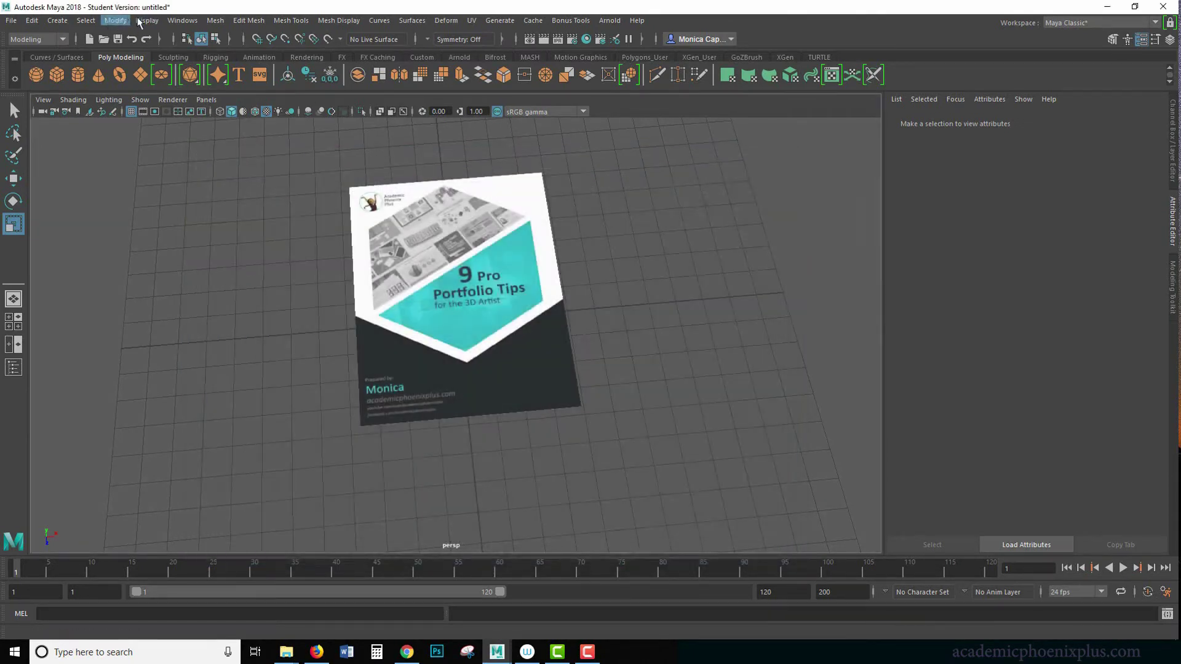
Step: Create a directional light, move it beside the plane, and rotate it to change its direction
{"action": "left_click", "coordinate": [147, 20]}
{"action": "mouse_move", "coordinate": [57, 22]}
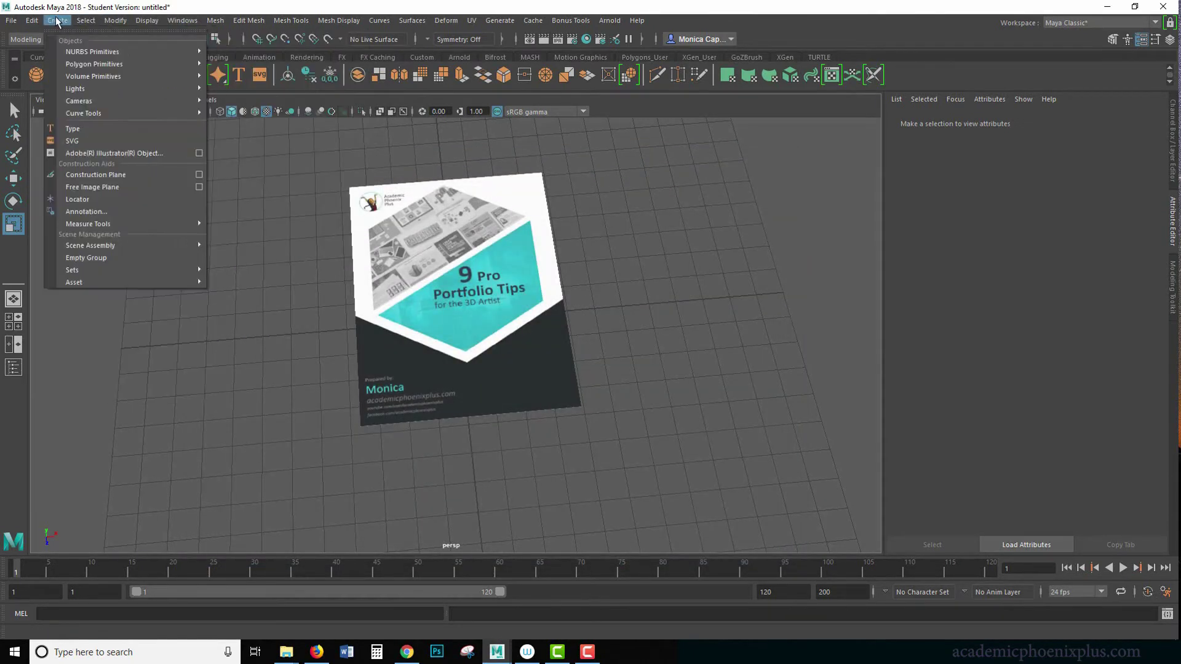
{"action": "mouse_move", "coordinate": [147, 89]}
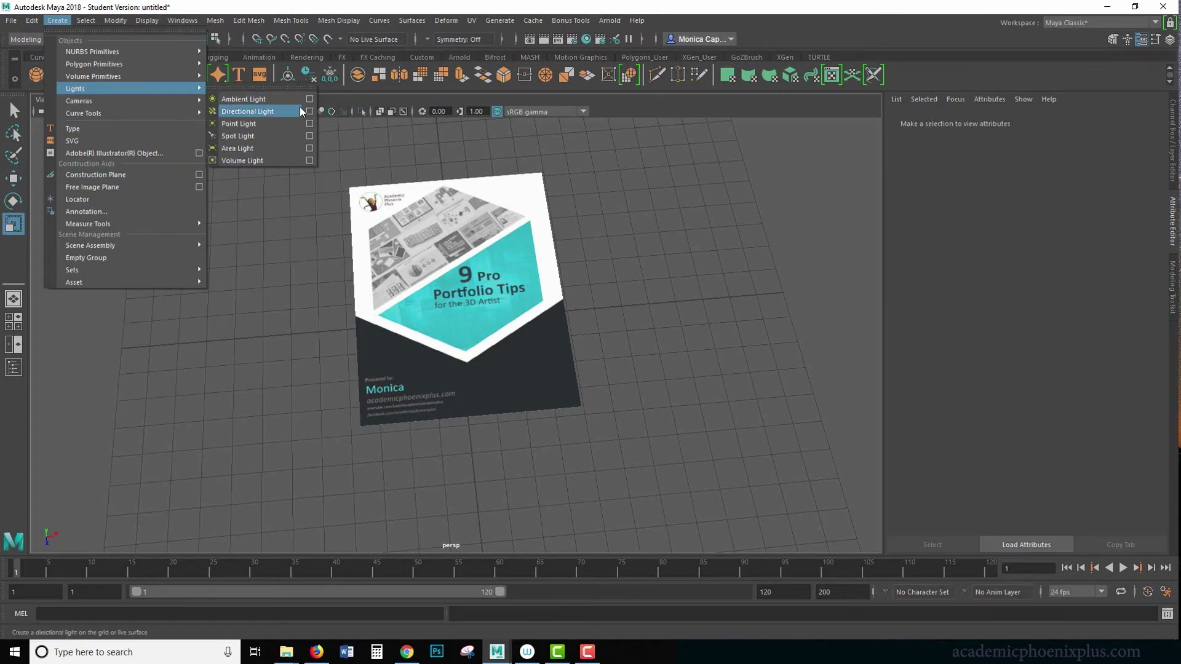
{"action": "left_click", "coordinate": [248, 111]}
{"action": "key", "text": "w"}
{"action": "left_click_drag", "start_coordinate": [529, 316], "coordinate": [677, 308]}
{"action": "key", "text": "e"}
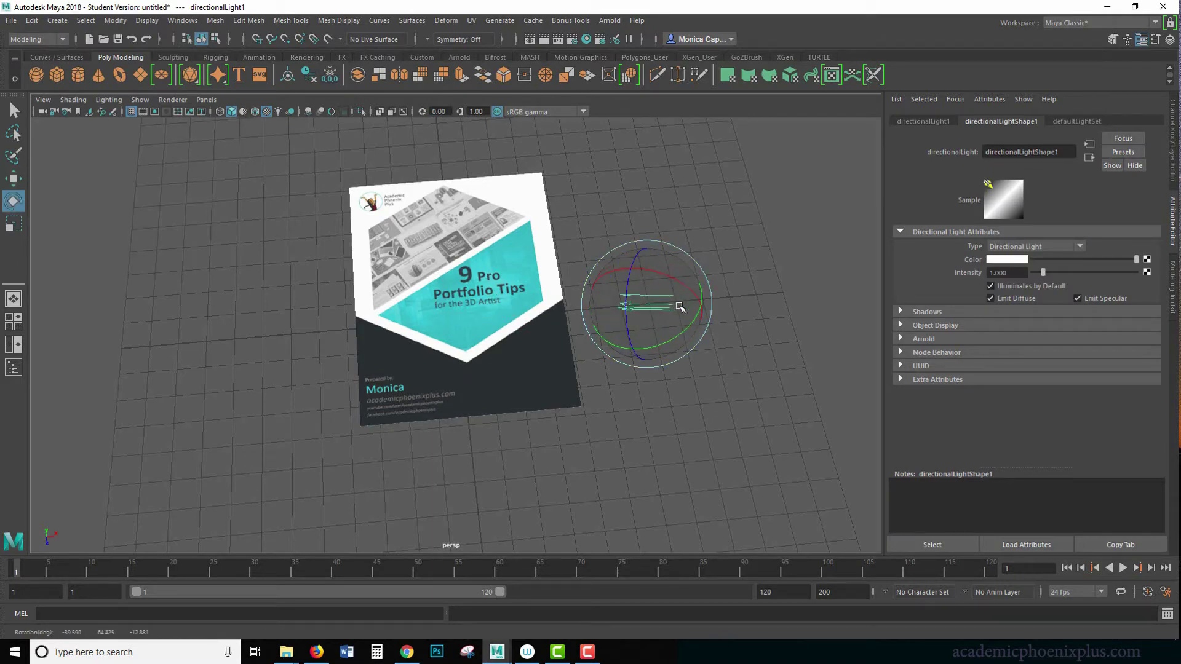
{"action": "left_click", "coordinate": [834, 299]}
Step: Open the Arnold RenderView to render the lit plane
{"action": "left_click_drag", "start_coordinate": [743, 274], "coordinate": [587, 123], "text": "alt"}
{"action": "left_click", "coordinate": [609, 20]}
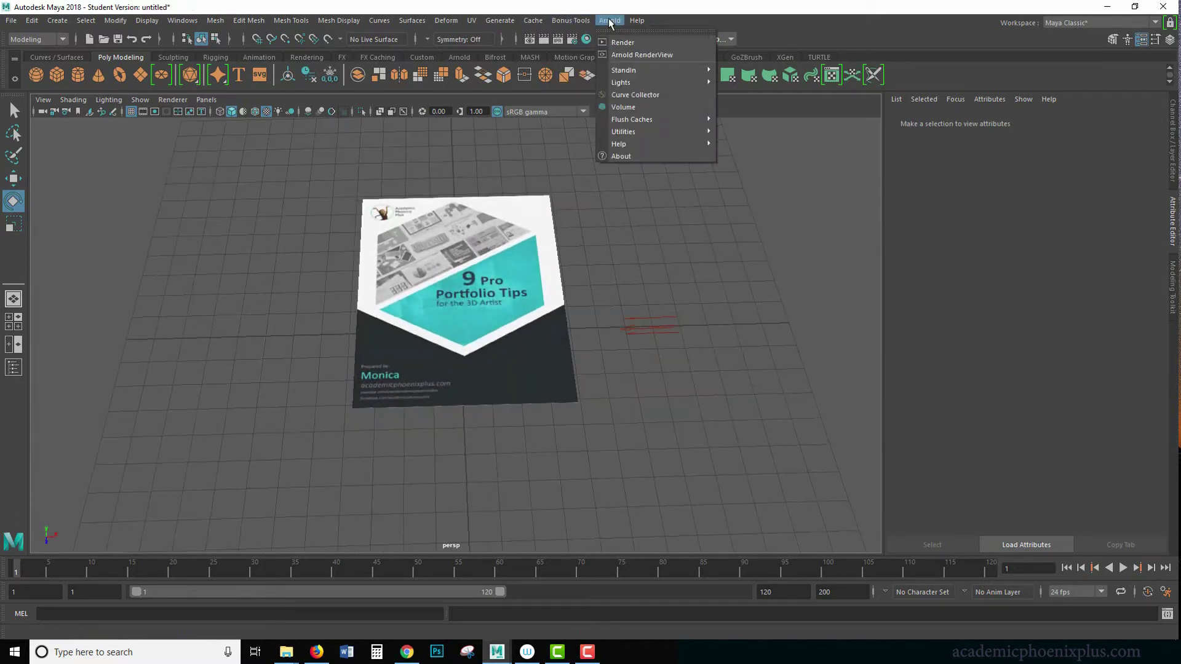
{"action": "left_click", "coordinate": [622, 54]}
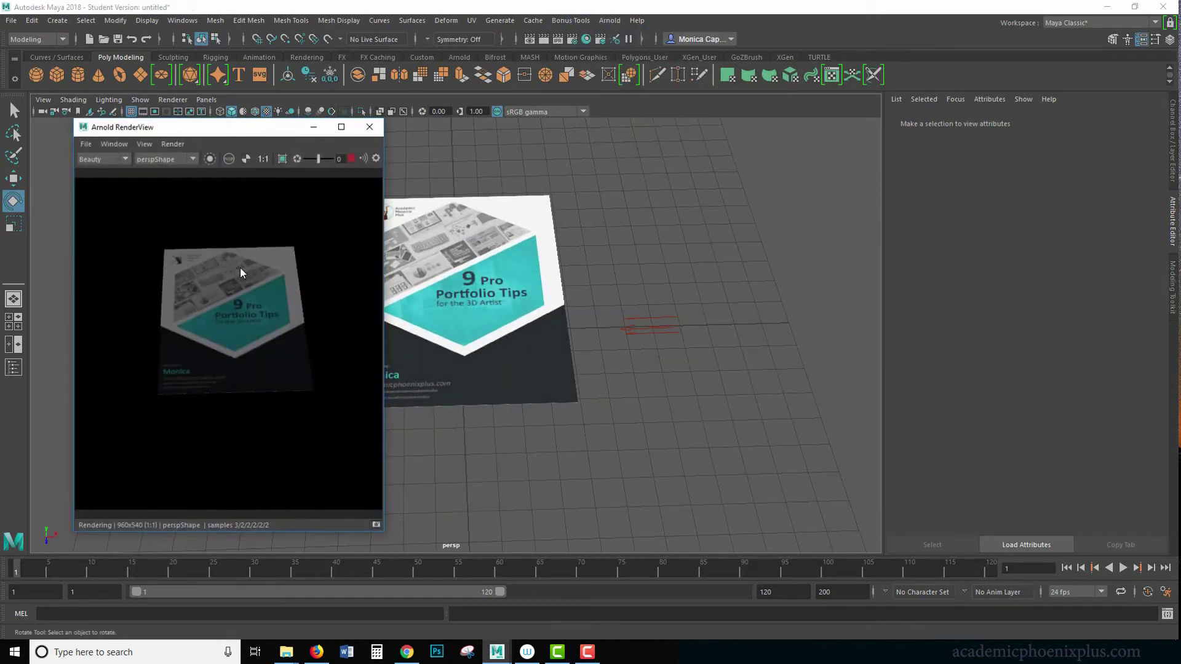
Step: Rotate the directional light about its X axis to about -79 degrees to light the plane
{"action": "left_click_drag", "start_coordinate": [613, 252], "coordinate": [659, 244], "text": "alt"}
{"action": "left_click", "coordinate": [494, 351]}
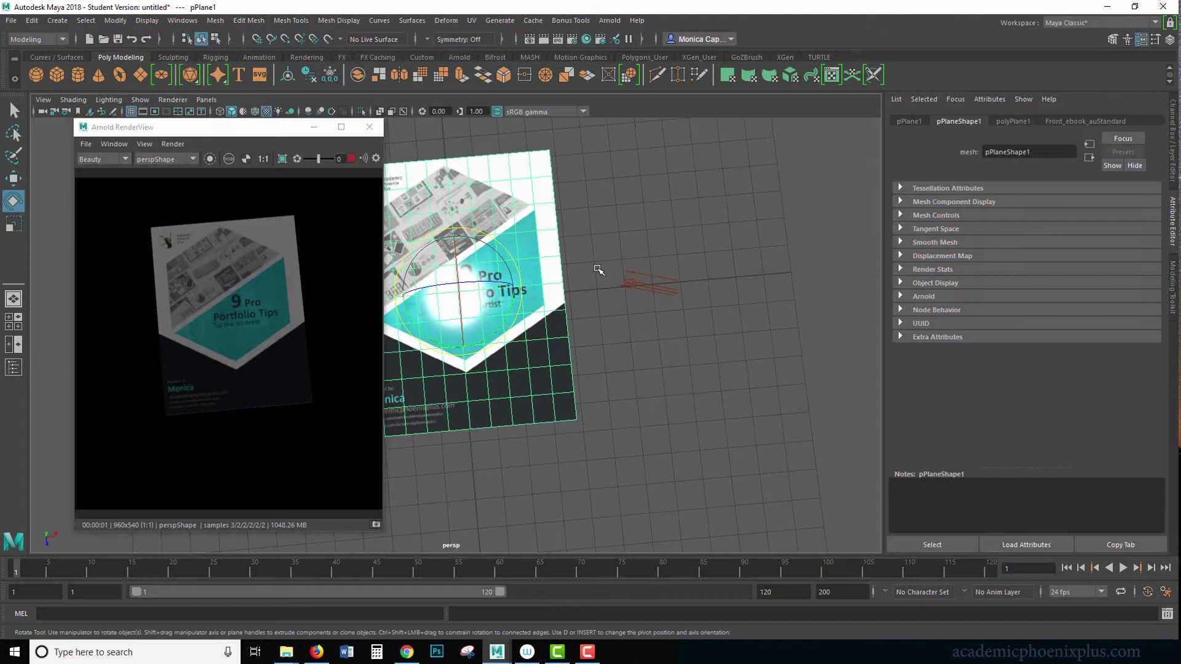
{"action": "left_click", "coordinate": [661, 294]}
{"action": "left_click_drag", "start_coordinate": [717, 283], "coordinate": [654, 259]}
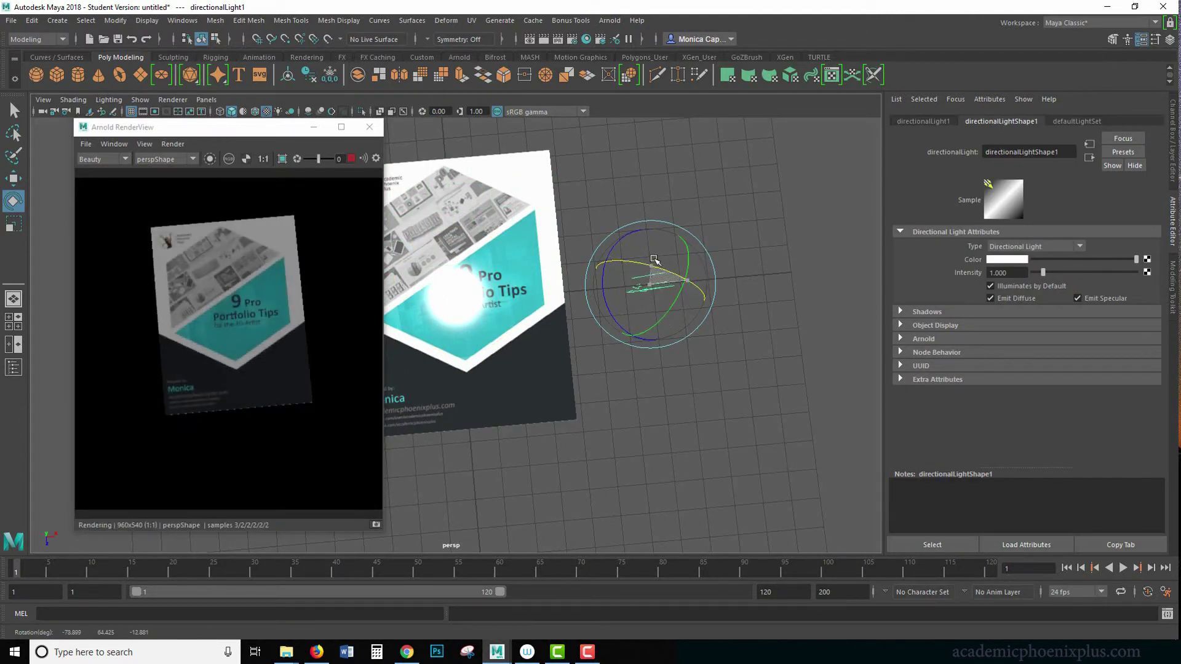
Step: Correct the plane's material name to Front_ebook_aiStandard
{"action": "left_click", "coordinate": [524, 265]}
{"action": "left_click", "coordinate": [1122, 119]}
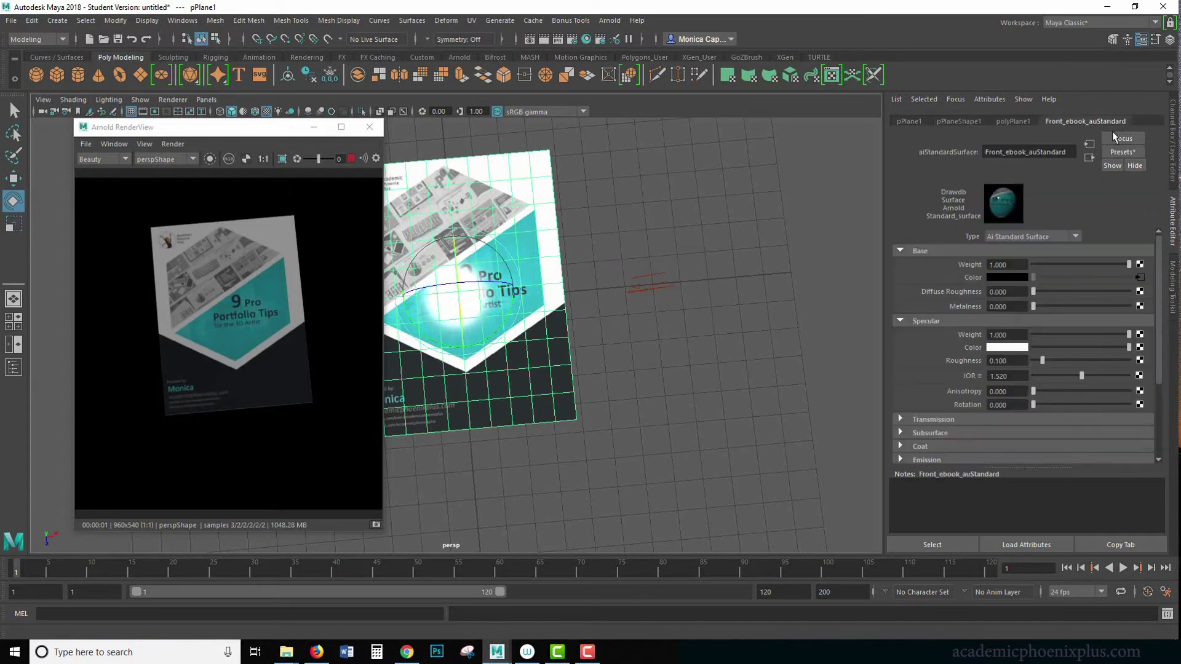
{"action": "left_click_drag", "start_coordinate": [984, 152], "coordinate": [1037, 152]}
{"action": "left_click", "coordinate": [1038, 157]}
{"action": "type", "text": "i"}
{"action": "key", "text": "Return"}
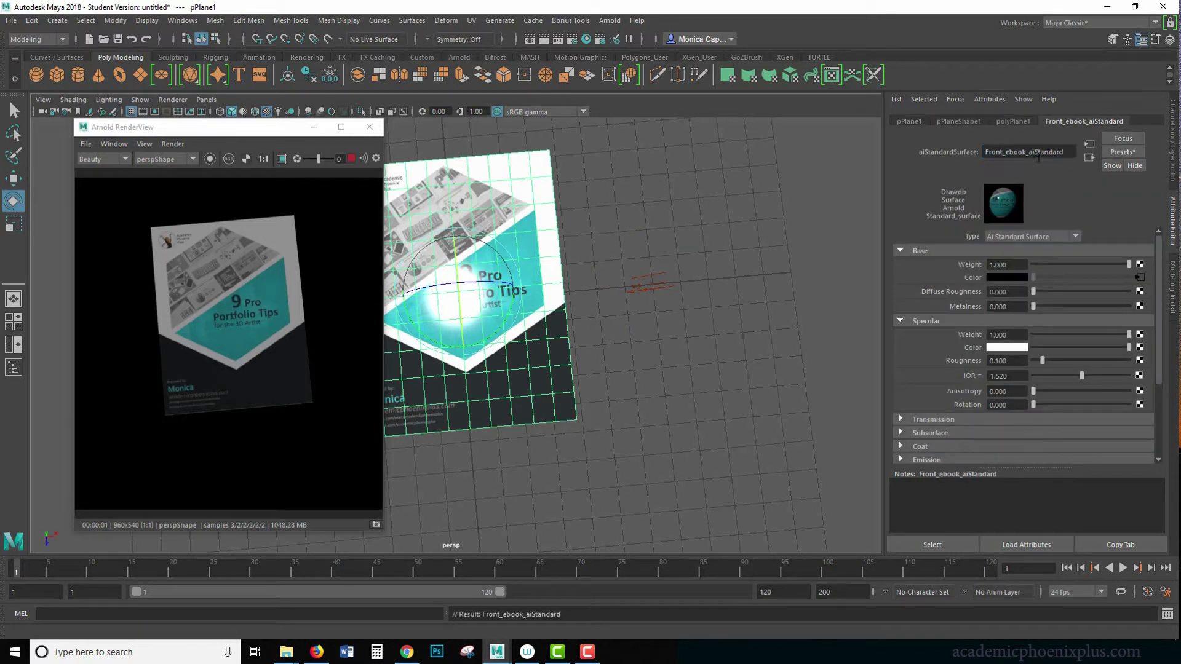
Step: Set the material's specular roughness to 0.331 and darken its specular color to light gray
{"action": "left_click_drag", "start_coordinate": [1043, 361], "coordinate": [1066, 361]}
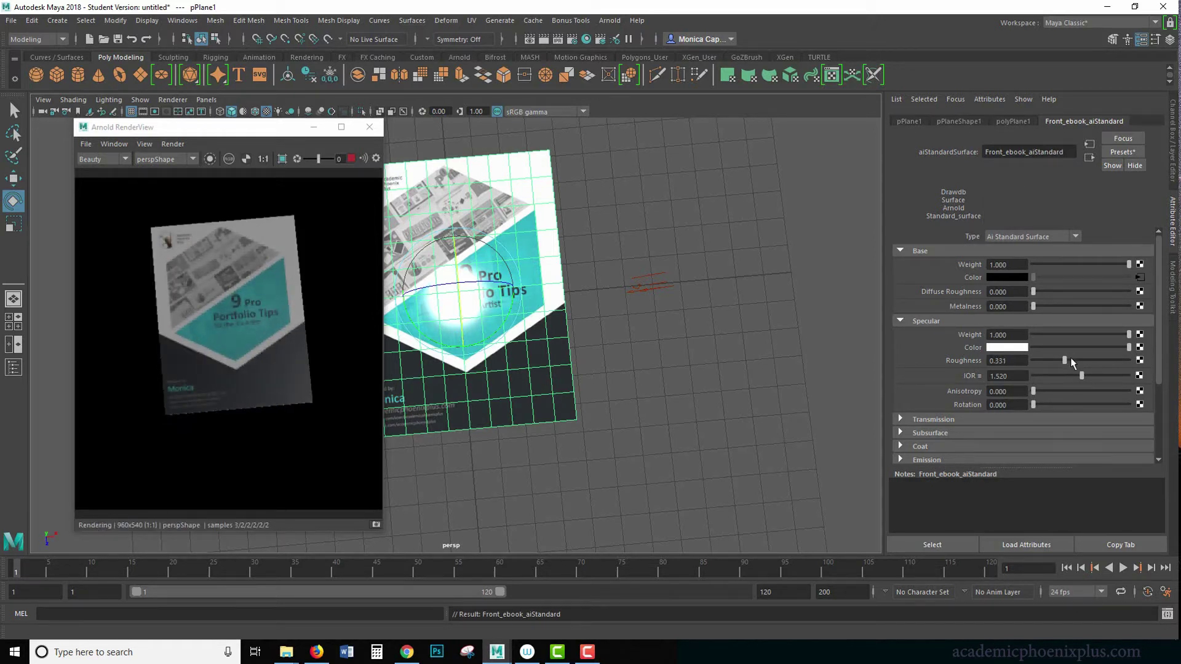
{"action": "left_click_drag", "start_coordinate": [1124, 342], "coordinate": [1076, 345]}
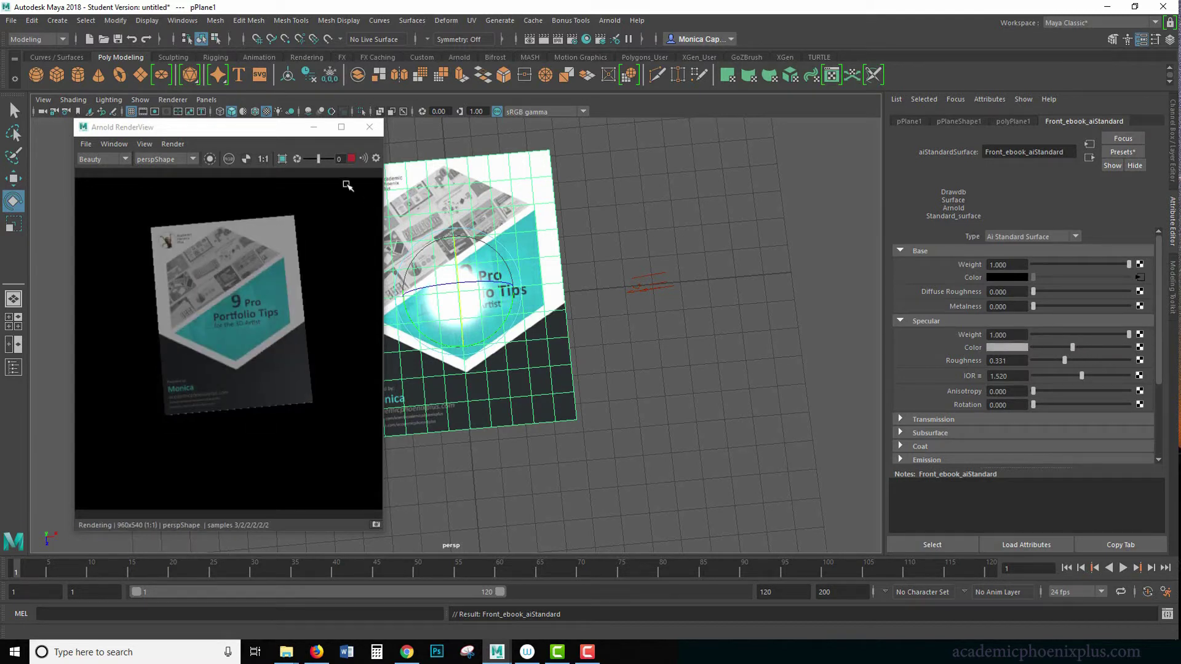
Step: Stop the live Arnold render, rotate the plane to turn its back toward the camera, and restart the render
{"action": "left_click", "coordinate": [352, 158]}
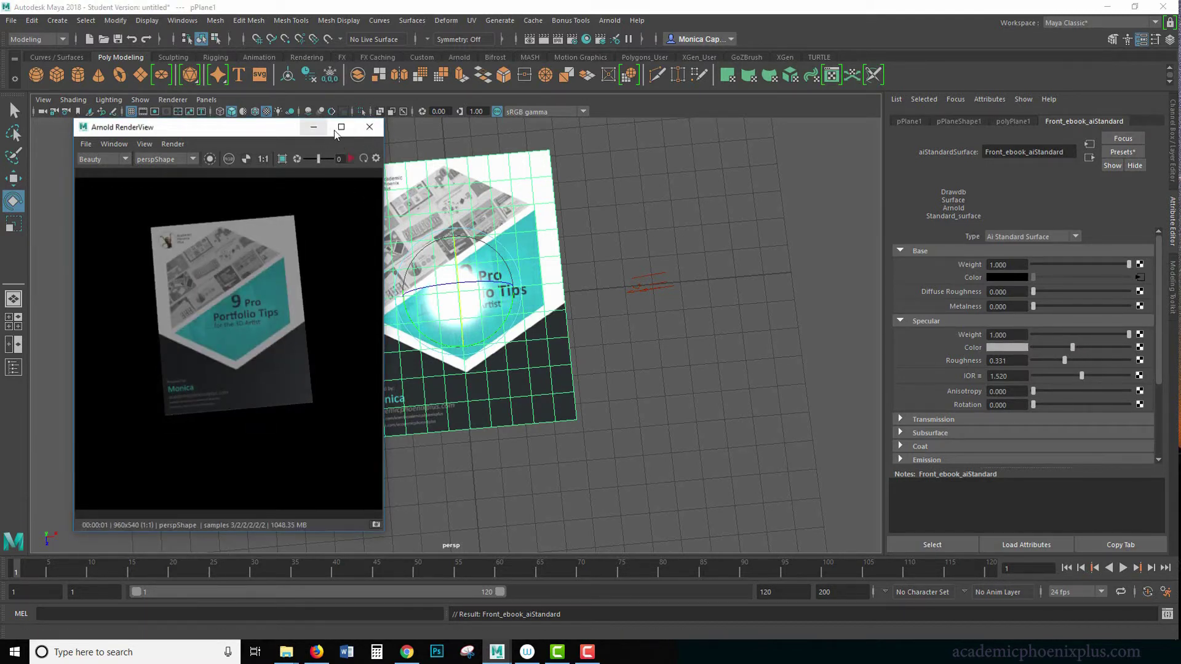
{"action": "left_click", "coordinate": [488, 234]}
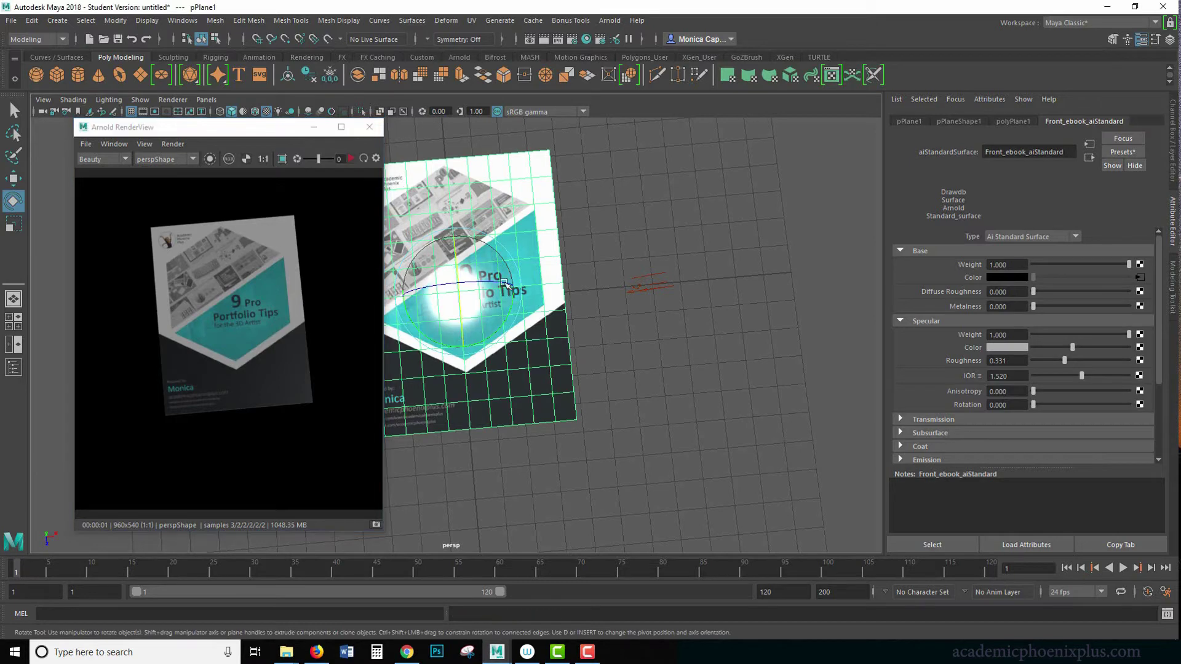
{"action": "left_click_drag", "start_coordinate": [499, 282], "coordinate": [357, 288]}
{"action": "left_click", "coordinate": [351, 158]}
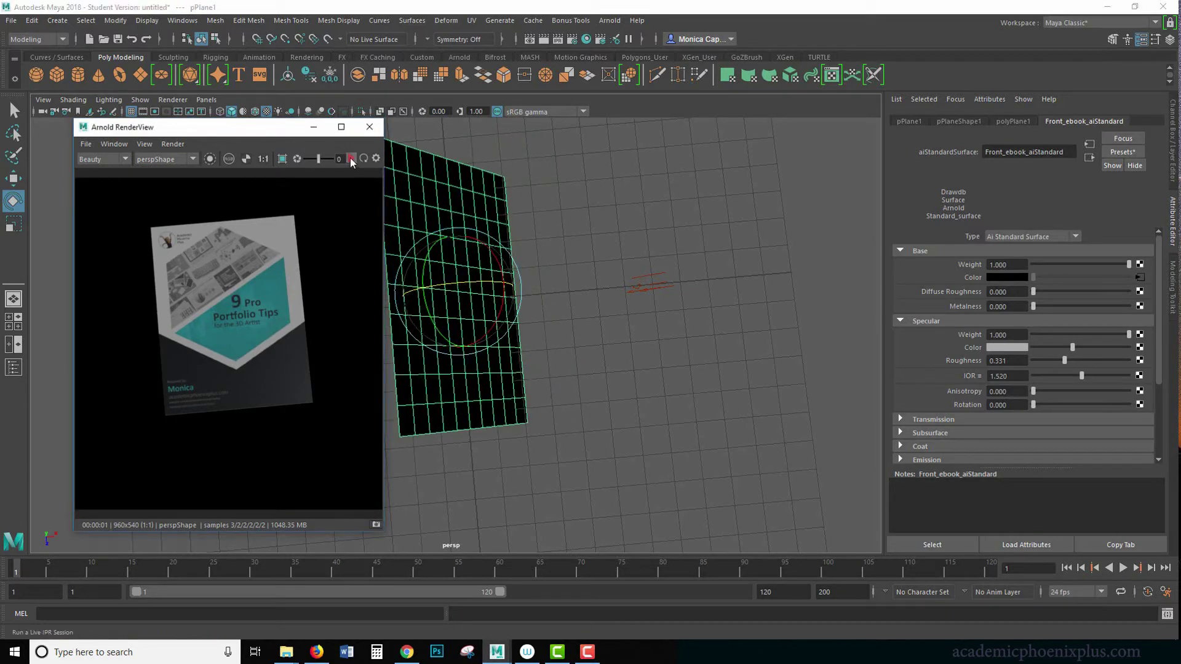
Step: Rotate the plane back and forth to examine the texture on both sides in the live Arnold render
{"action": "left_click_drag", "start_coordinate": [469, 283], "coordinate": [417, 288]}
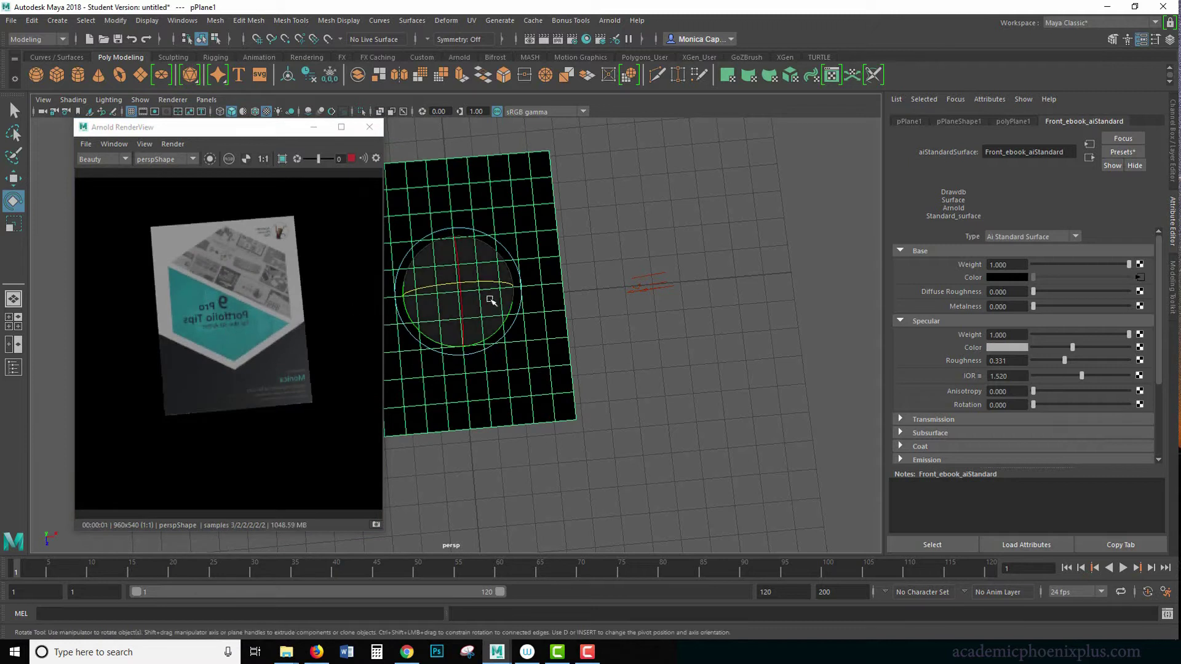
{"action": "left_click_drag", "start_coordinate": [487, 299], "coordinate": [491, 285]}
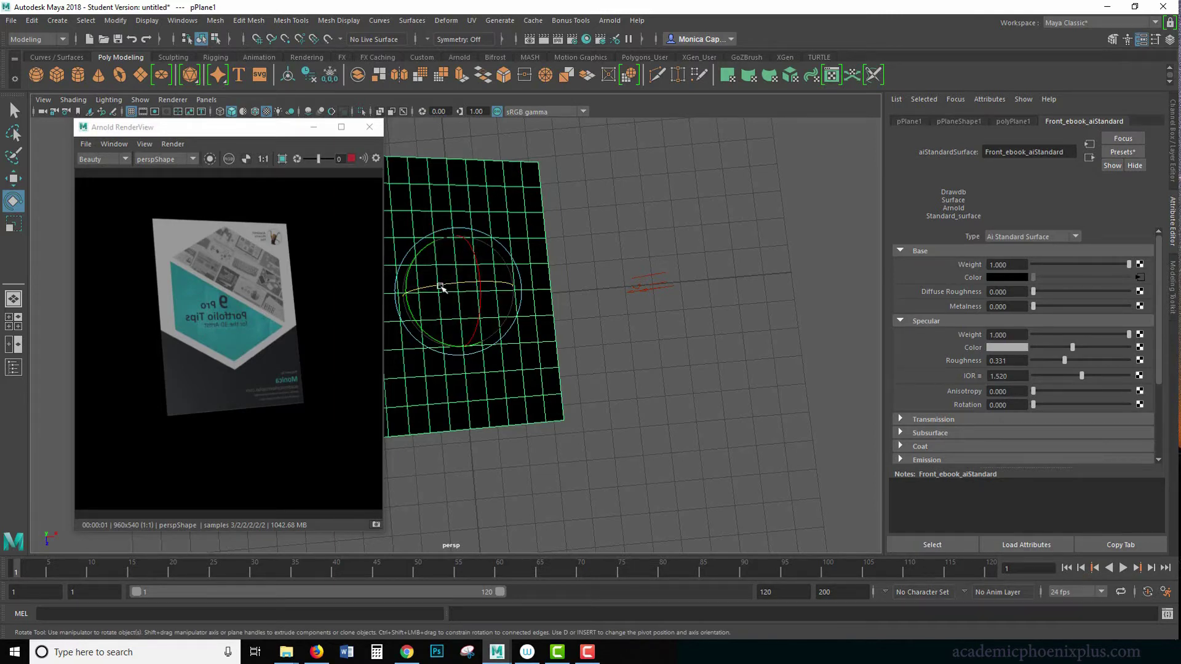
{"action": "left_click_drag", "start_coordinate": [453, 292], "coordinate": [517, 278]}
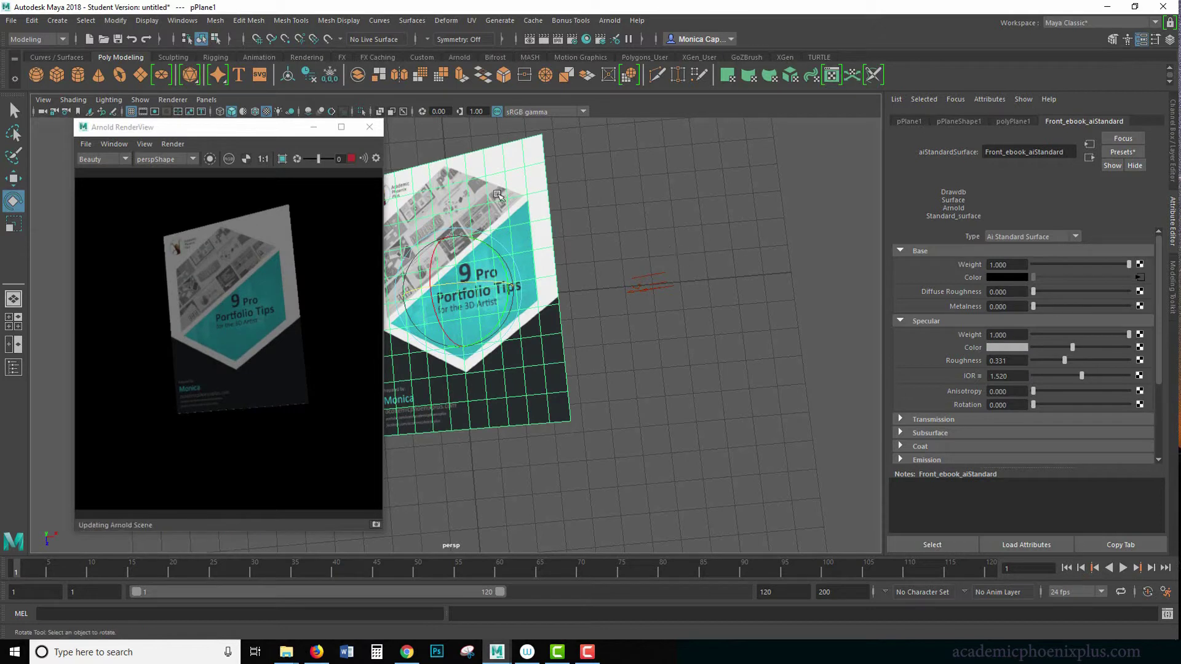
Step: Assign a new aiStandardSurface material to the plane
{"action": "right_click", "coordinate": [526, 209]}
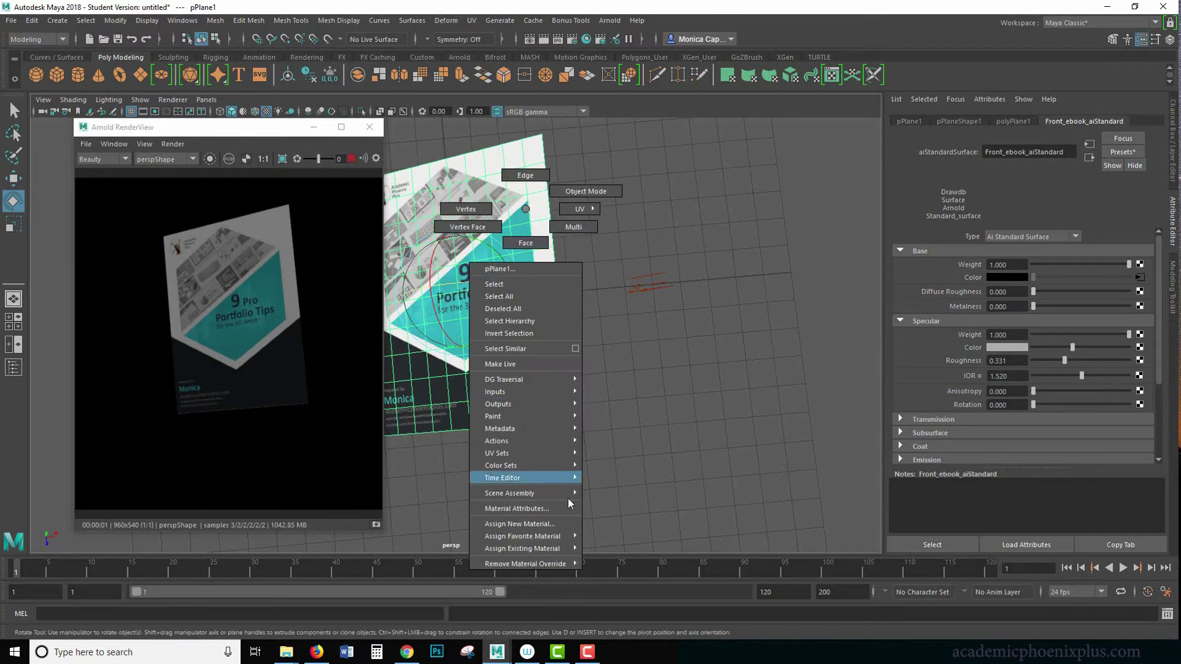
{"action": "left_click", "coordinate": [529, 524]}
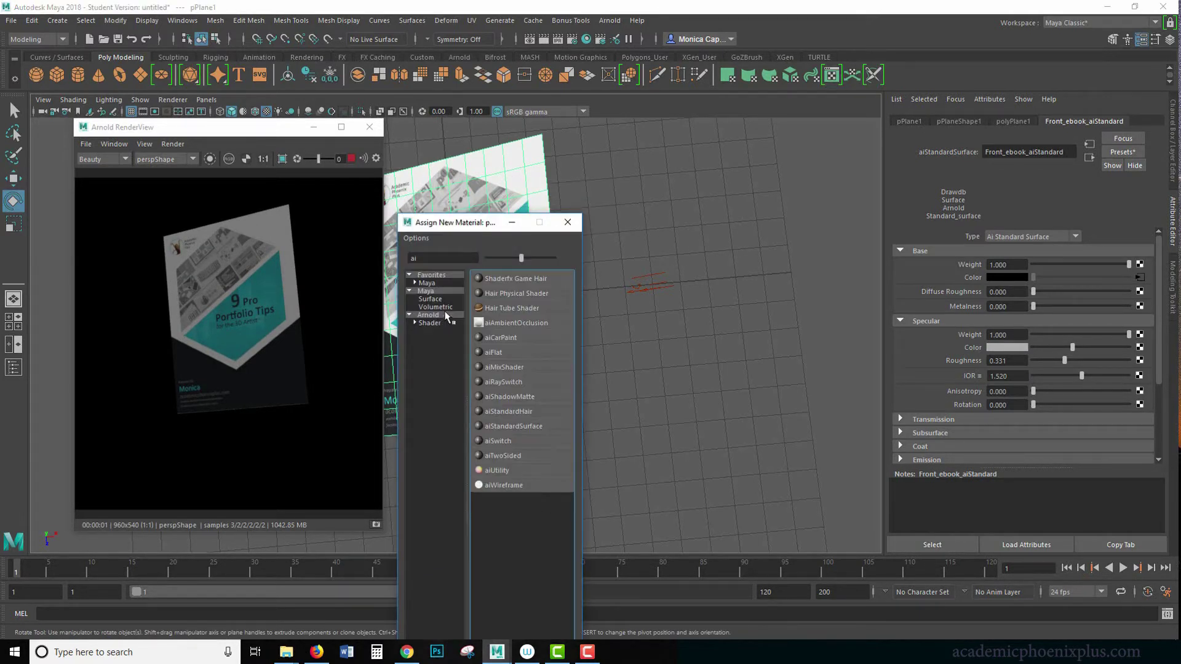
{"action": "left_click", "coordinate": [446, 315]}
{"action": "left_click", "coordinate": [512, 381]}
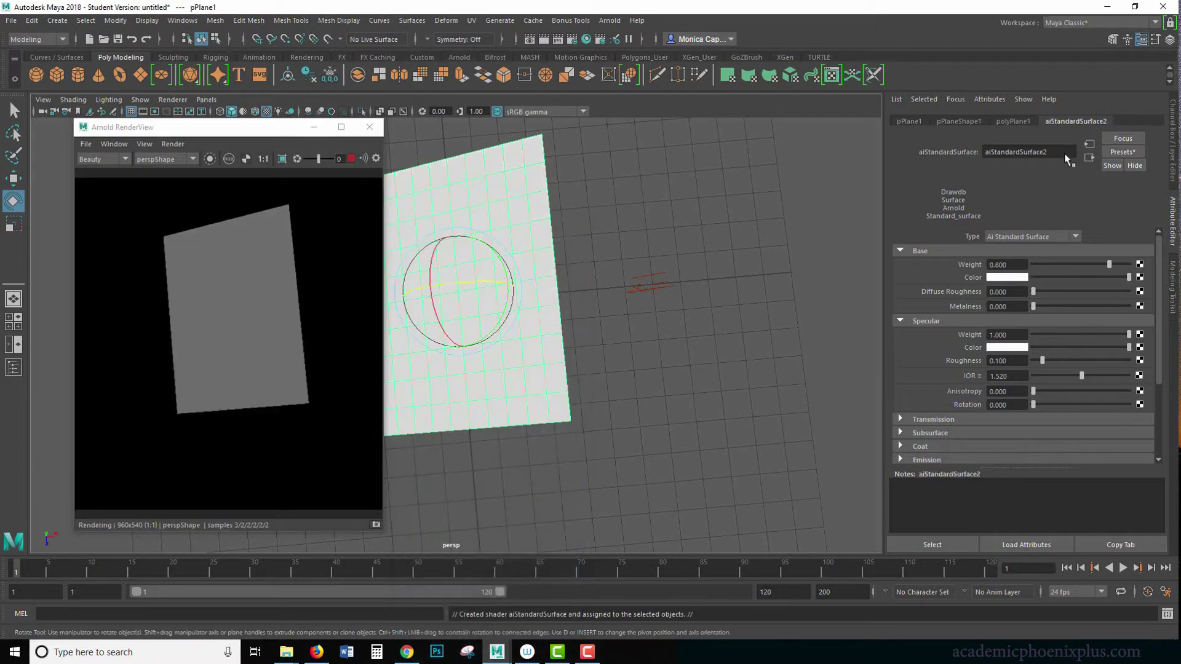
Step: Rename the new material's shading group to Page1_aiStandardSurface2SG
{"action": "double_click", "coordinate": [1025, 154]}
{"action": "left_click", "coordinate": [1036, 151]}
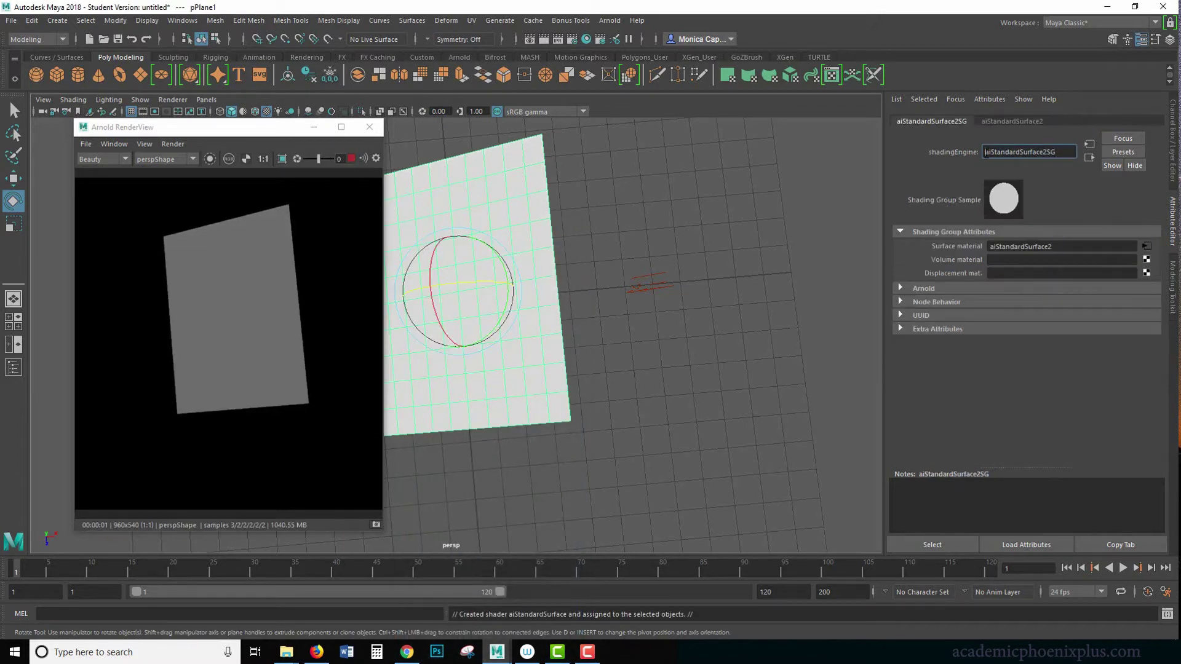
{"action": "type", "text": "Page1_"}
{"action": "key", "text": "Return"}
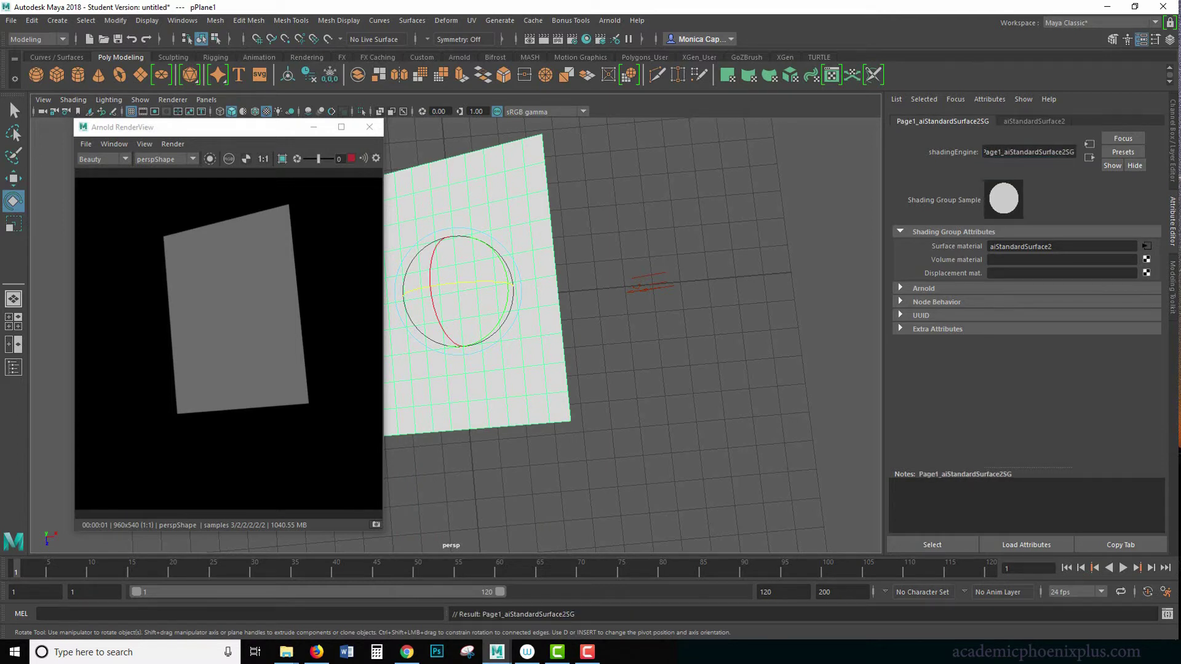
Step: Set the new material's base weight to 1.000 and specular roughness to 0.396, and darken its specular color to gray
{"action": "left_click", "coordinate": [1022, 121]}
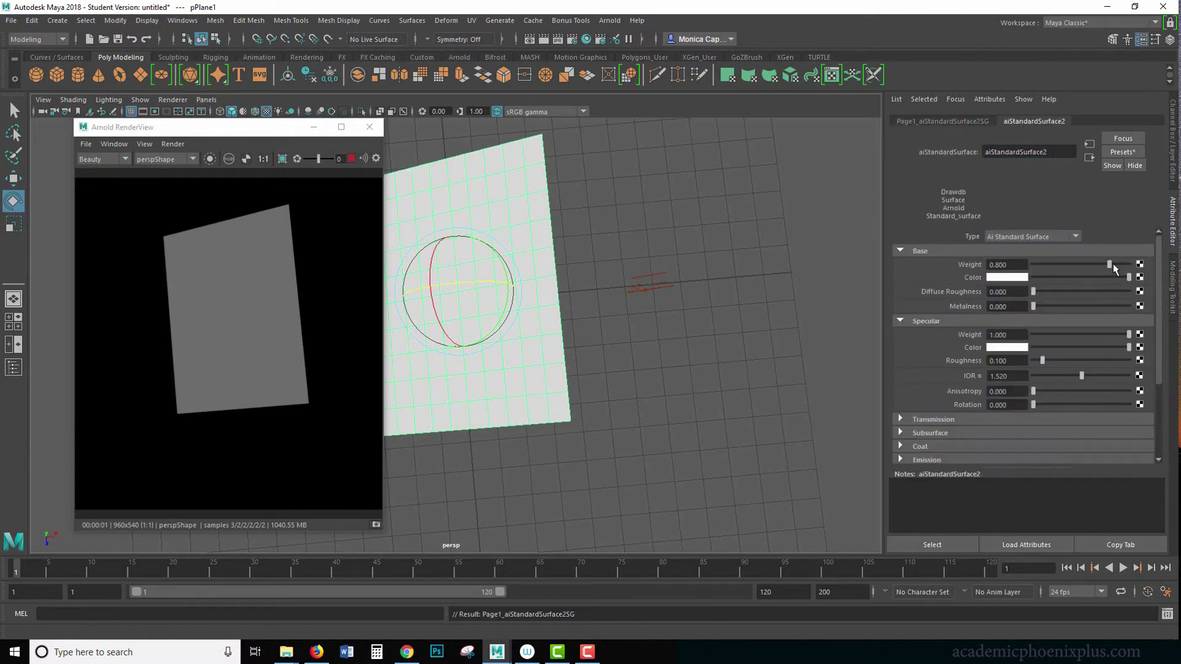
{"action": "left_click_drag", "start_coordinate": [1110, 265], "coordinate": [1121, 263]}
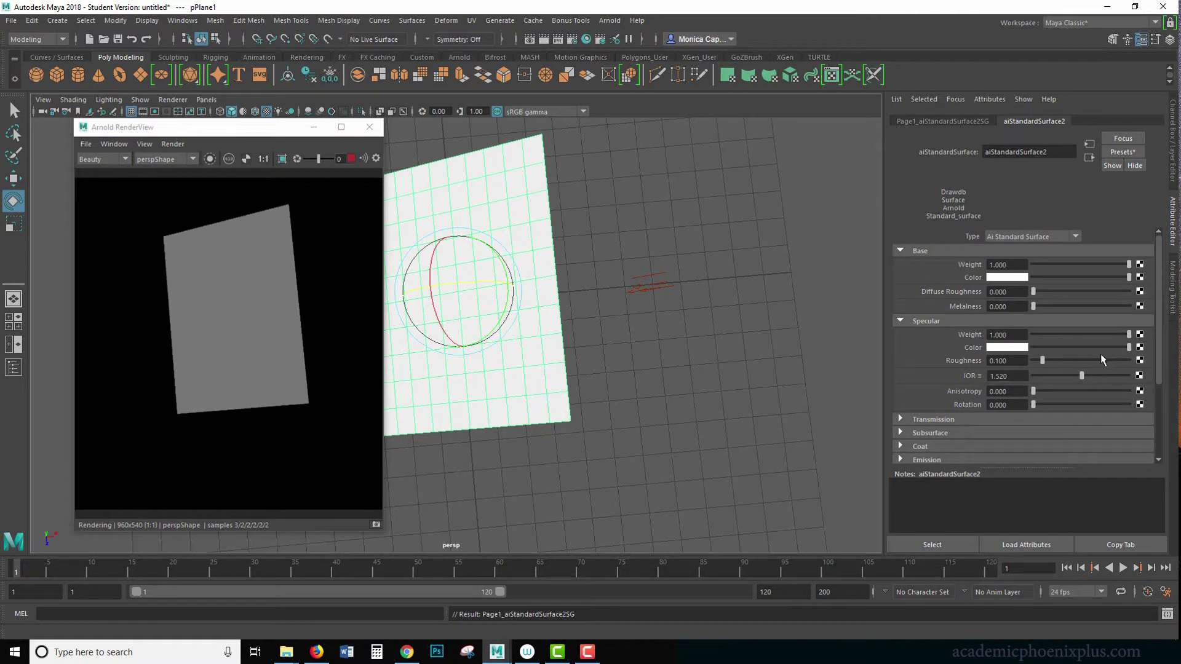
{"action": "left_click_drag", "start_coordinate": [1095, 345], "coordinate": [1066, 345]}
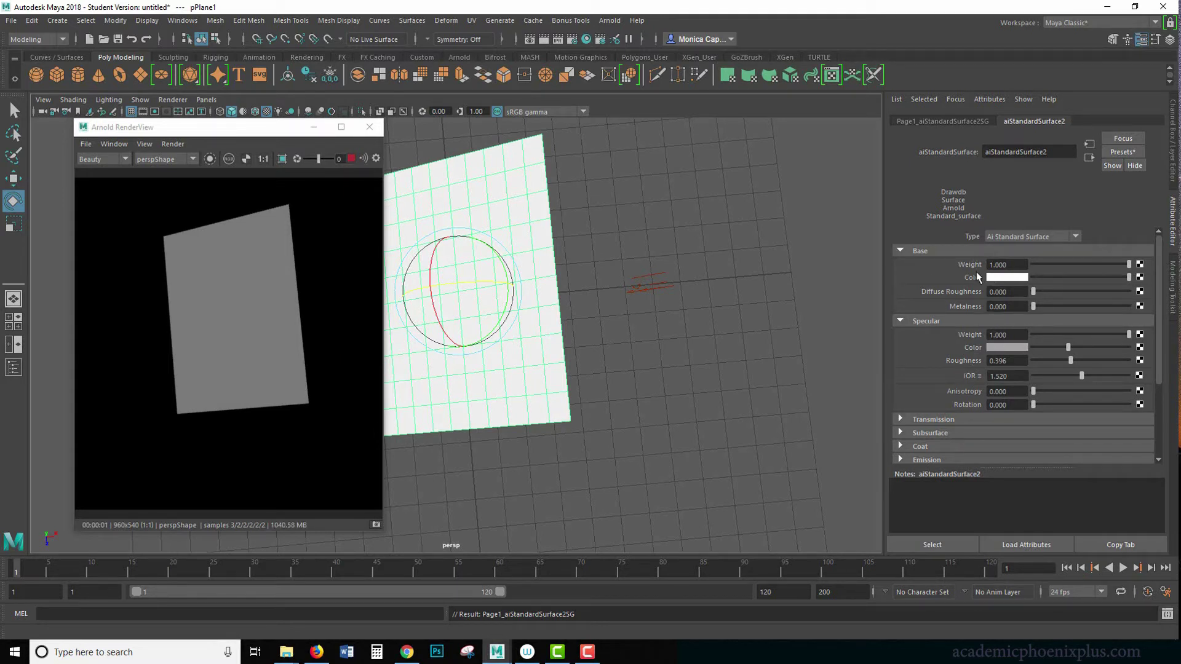
Step: Map a file texture using Page1_eBook.jpg to the new material's base color
{"action": "left_click", "coordinate": [1141, 279]}
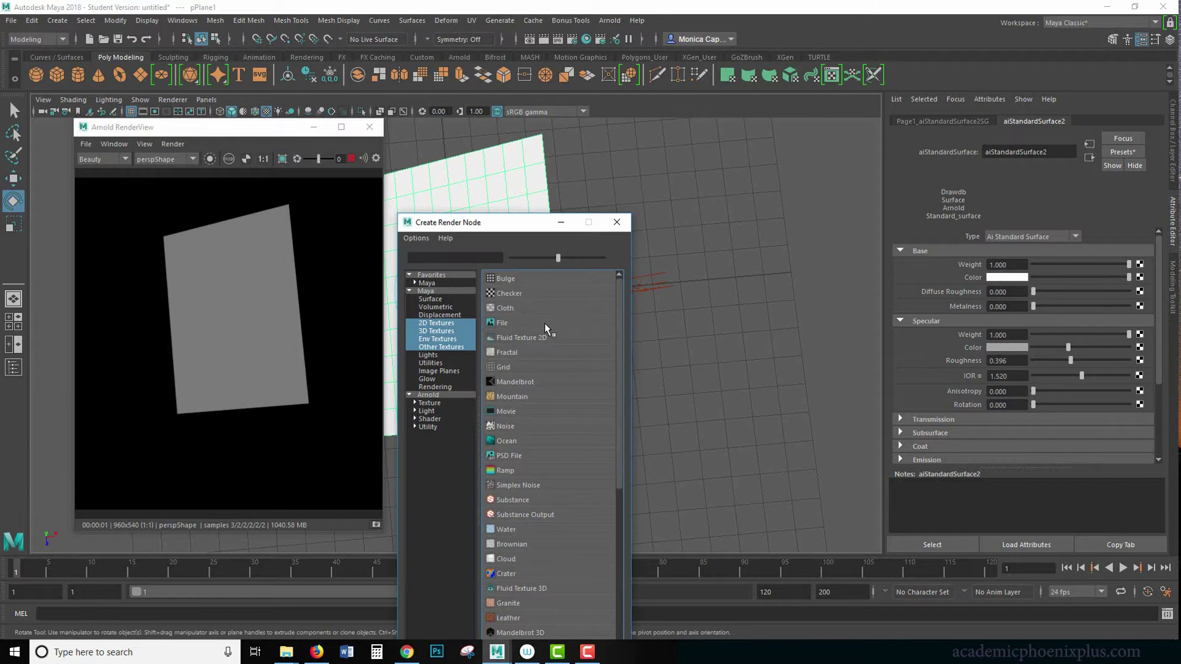
{"action": "left_click", "coordinate": [509, 318]}
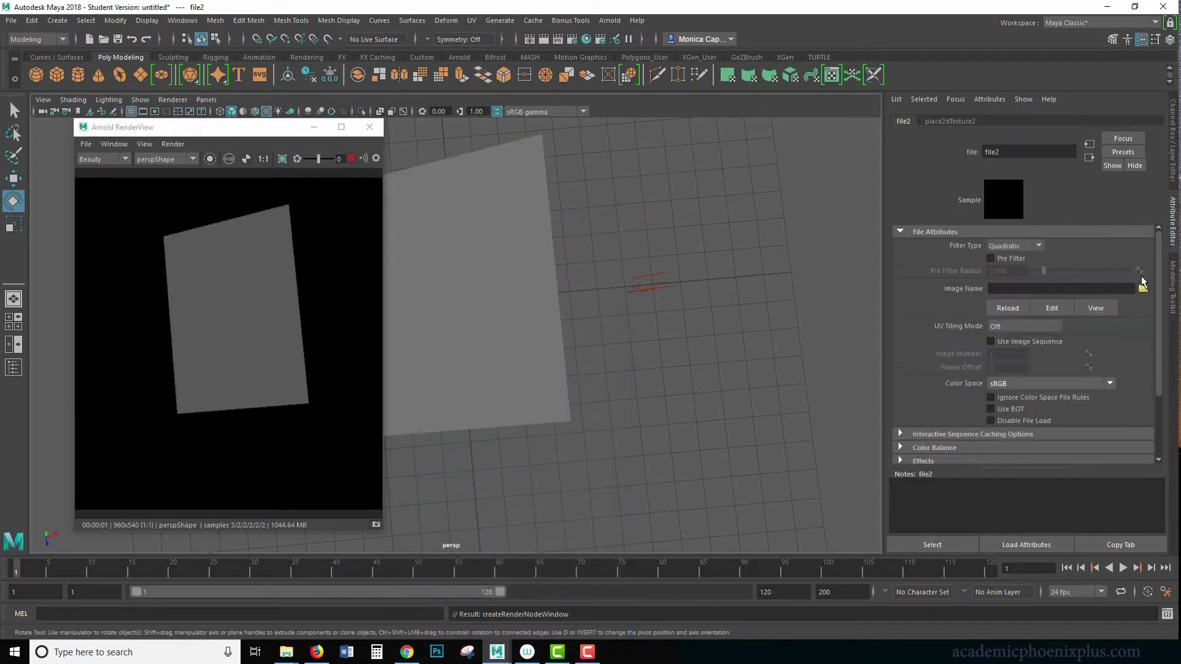
{"action": "left_click", "coordinate": [1142, 288]}
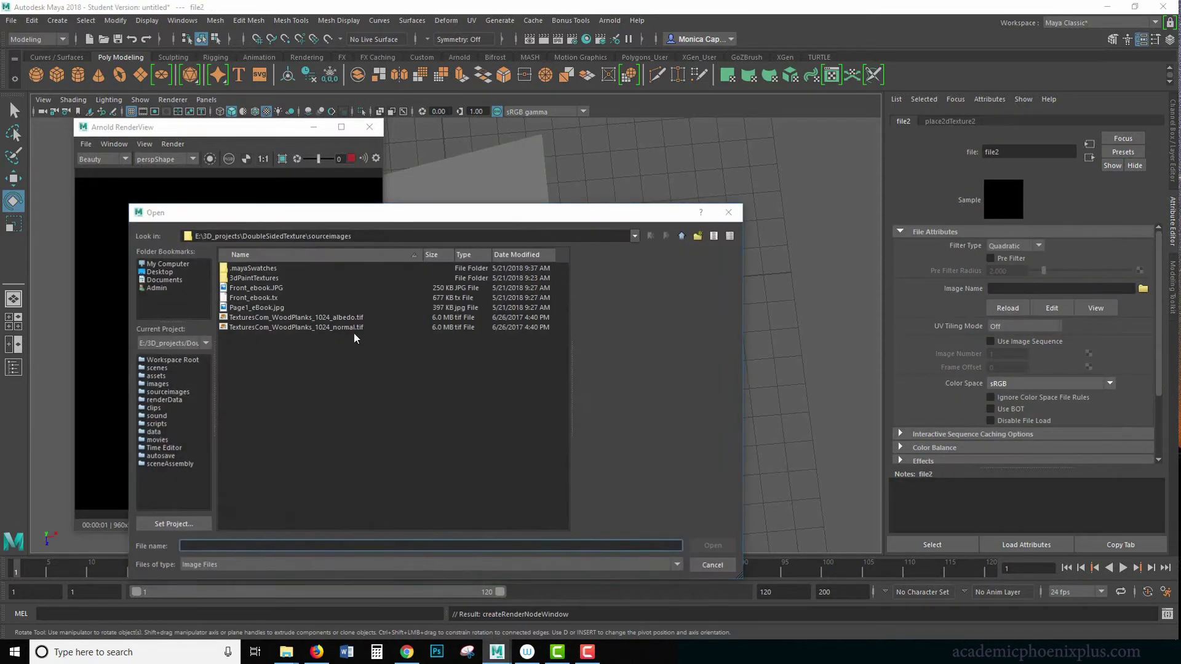
{"action": "left_click", "coordinate": [268, 308]}
{"action": "double_click", "coordinate": [269, 308]}
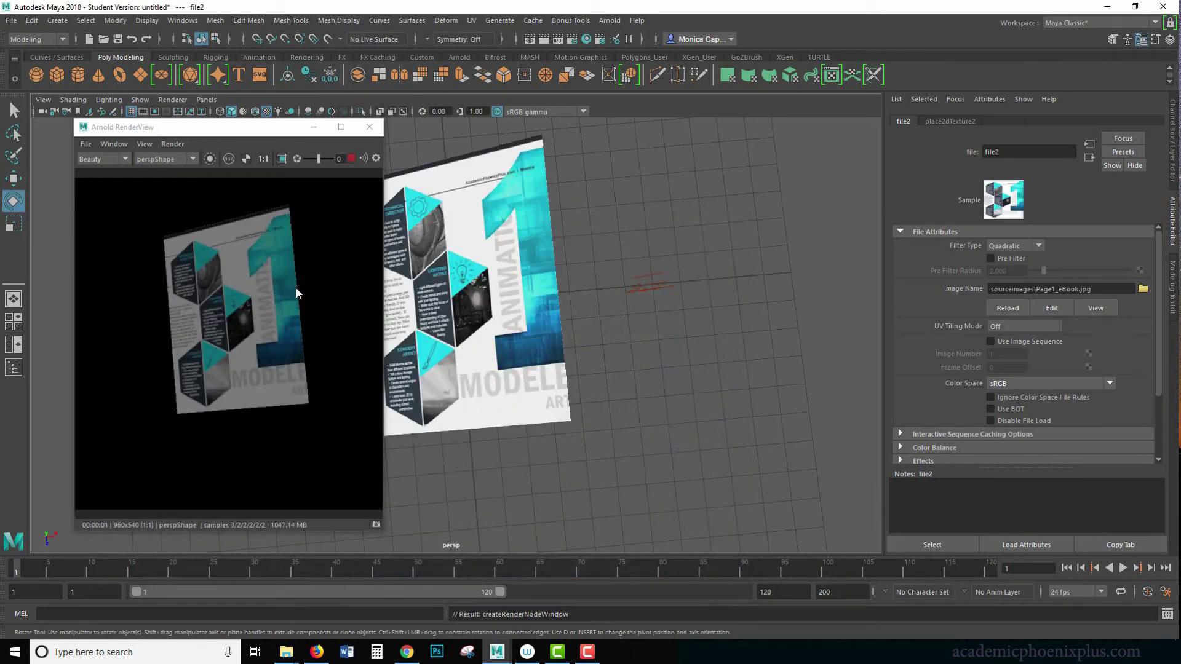
Step: Rotate the plane back and forth to examine the page texture on both sides in the live Arnold render
{"action": "left_click_drag", "start_coordinate": [677, 216], "coordinate": [542, 300], "text": "alt"}
{"action": "left_click", "coordinate": [541, 301]}
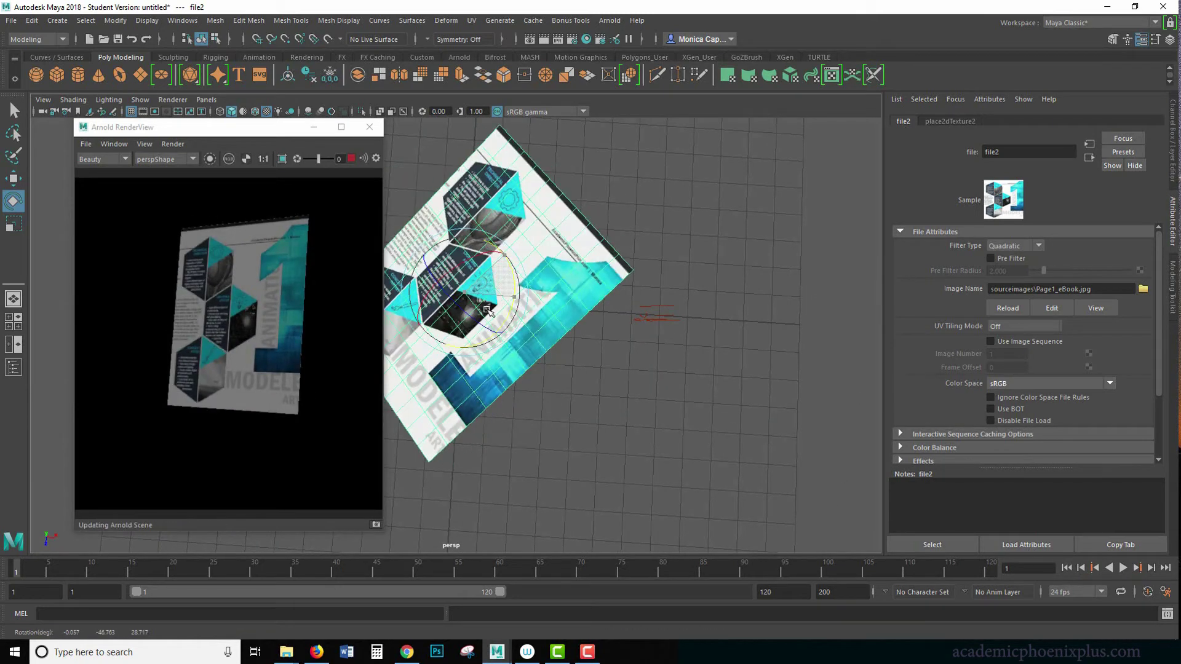
{"action": "left_click_drag", "start_coordinate": [463, 304], "coordinate": [371, 219]}
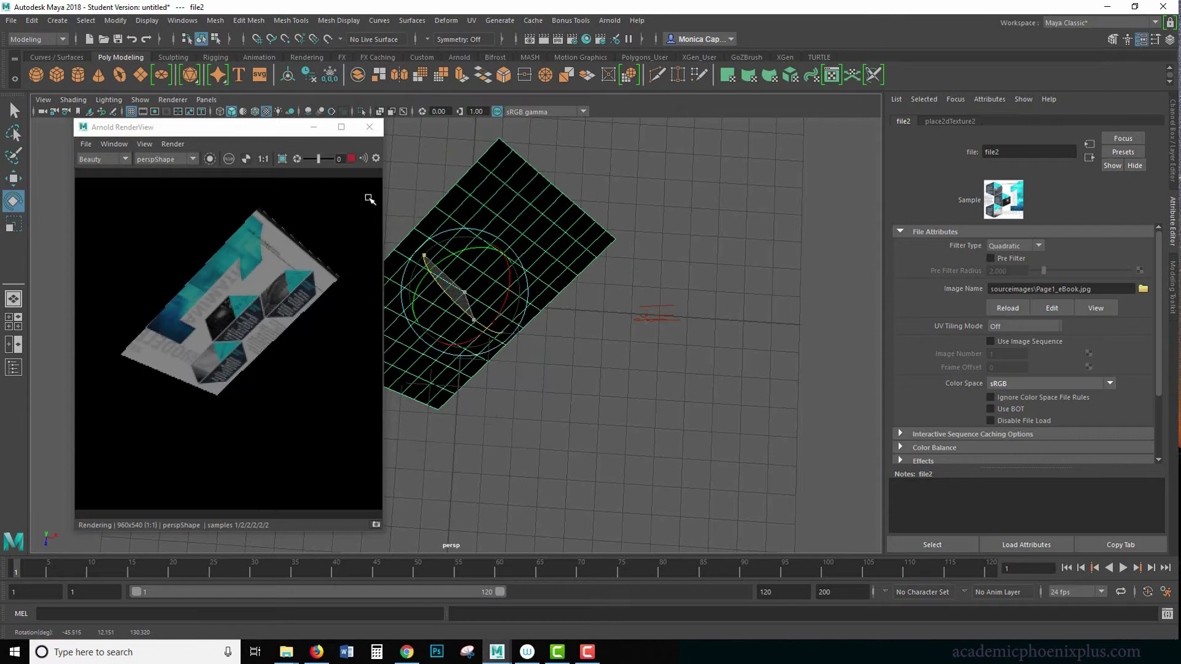
{"action": "left_click_drag", "start_coordinate": [450, 301], "coordinate": [612, 327]}
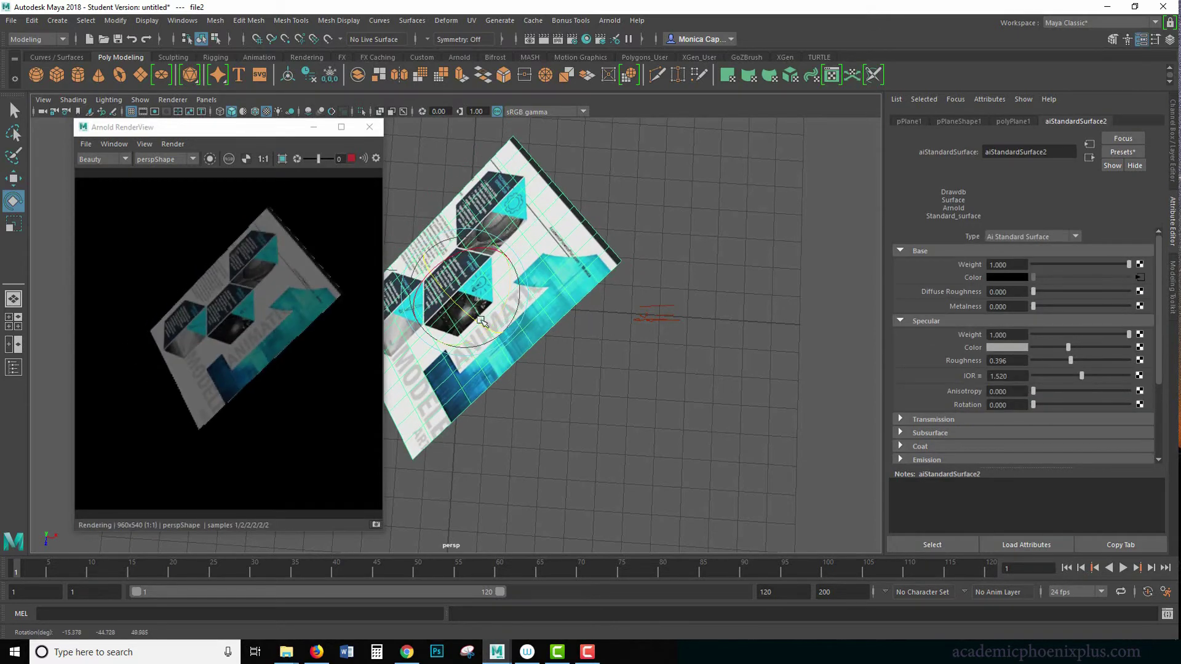
{"action": "left_click_drag", "start_coordinate": [509, 299], "coordinate": [620, 252]}
Step: Switch to the Texturing workspace and dock the Arnold RenderView above the perspective viewport
{"action": "left_click", "coordinate": [369, 127]}
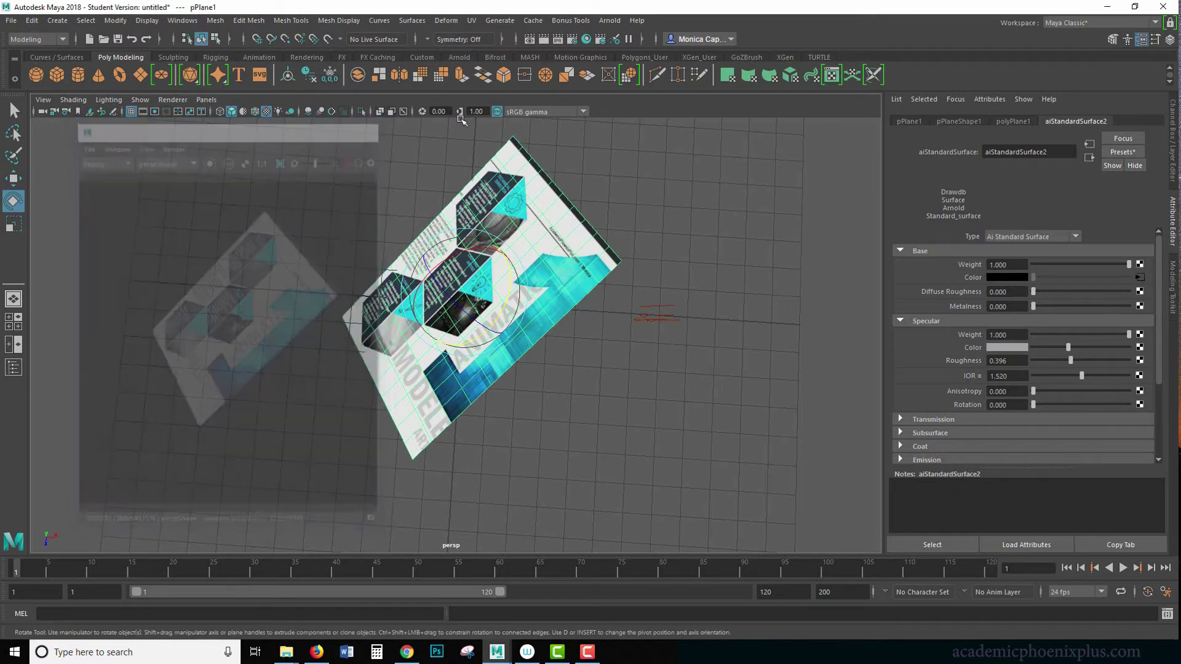
{"action": "left_click", "coordinate": [1094, 22]}
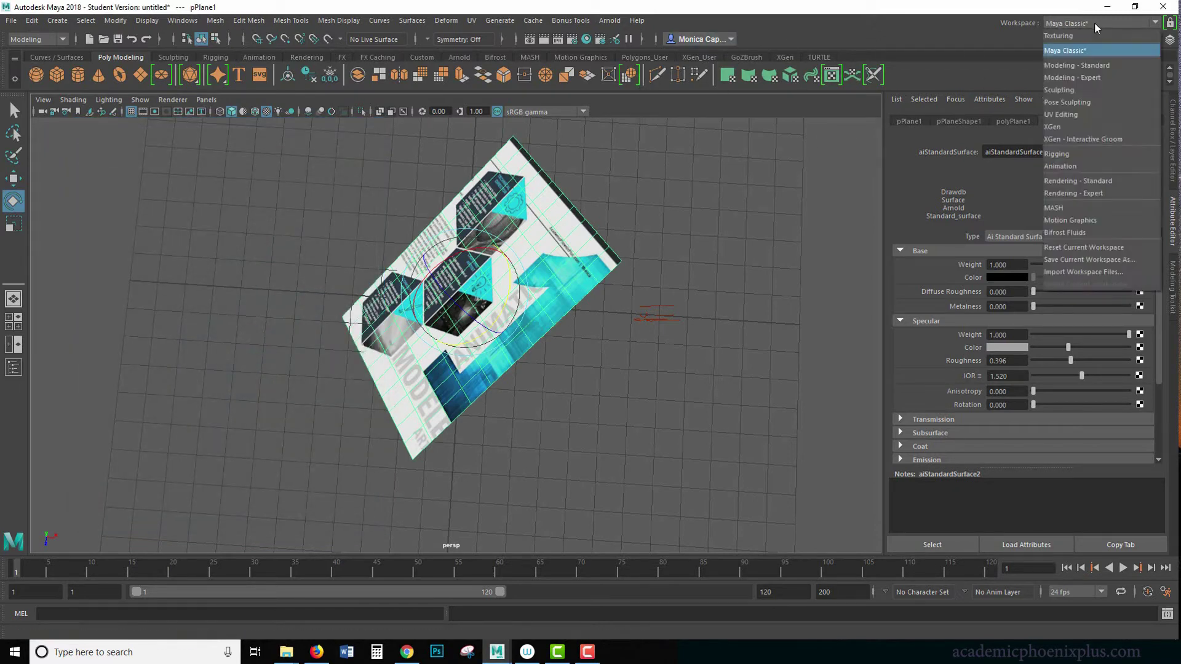
{"action": "left_click", "coordinate": [1082, 36]}
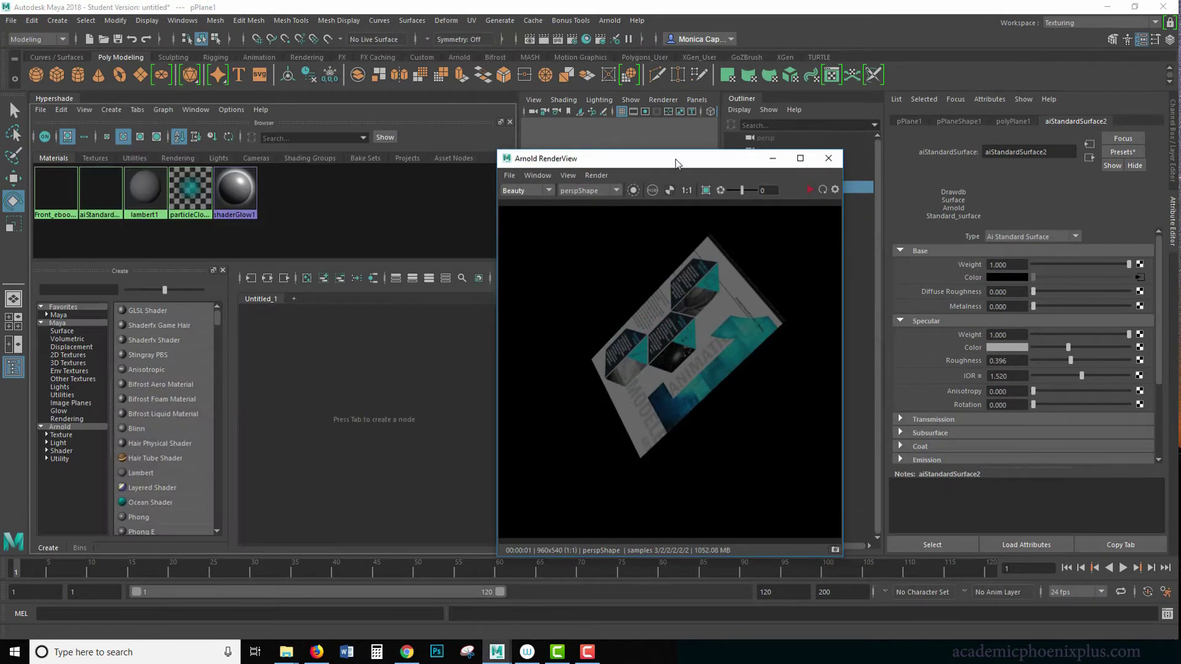
{"action": "left_click_drag", "start_coordinate": [675, 162], "coordinate": [620, 94]}
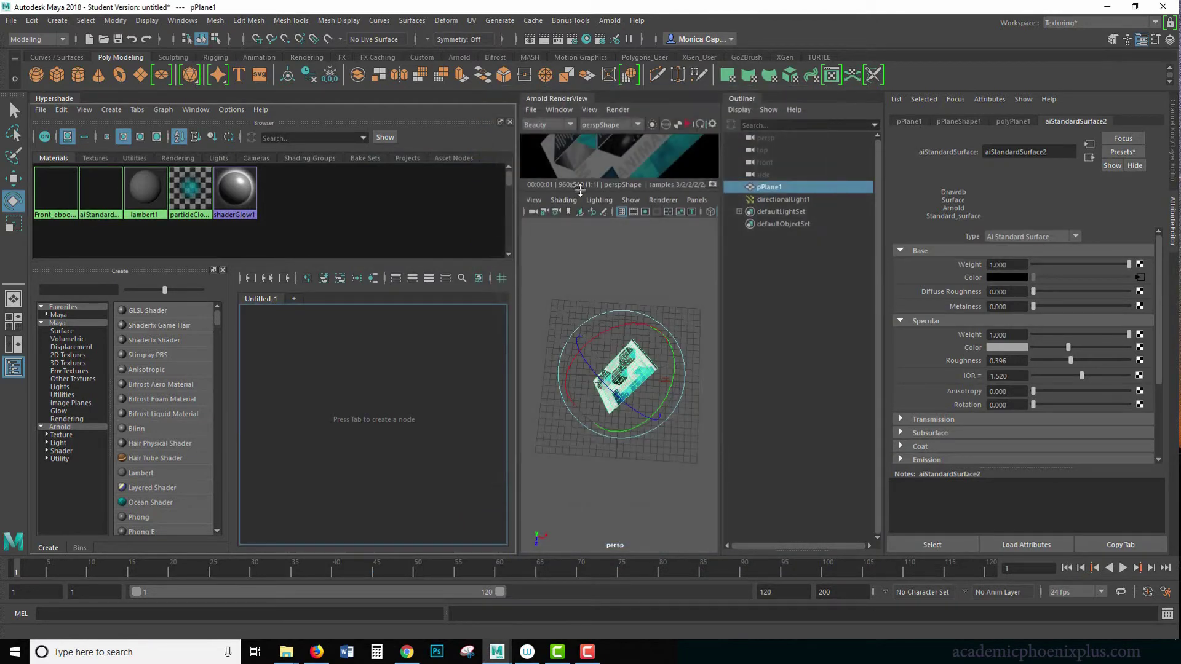
Step: Enlarge the docked render view, narrow the Hypershade, hide its node creation list, and add a new empty graph
{"action": "left_click_drag", "start_coordinate": [580, 190], "coordinate": [572, 283]}
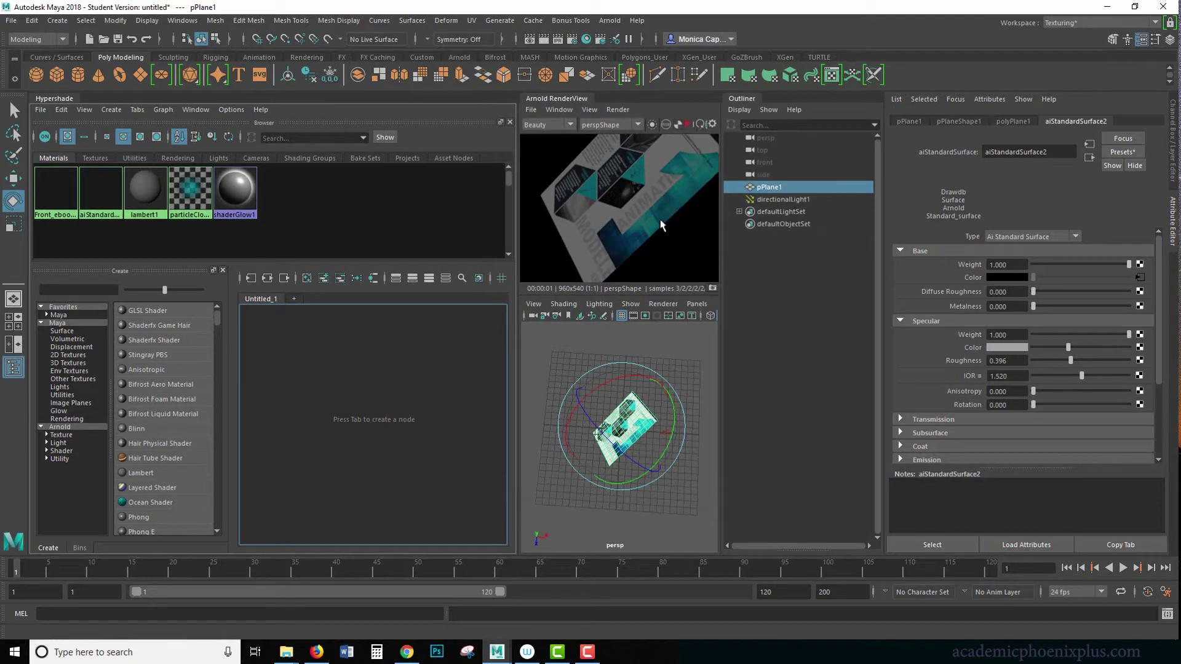
{"action": "left_click_drag", "start_coordinate": [517, 249], "coordinate": [408, 249]}
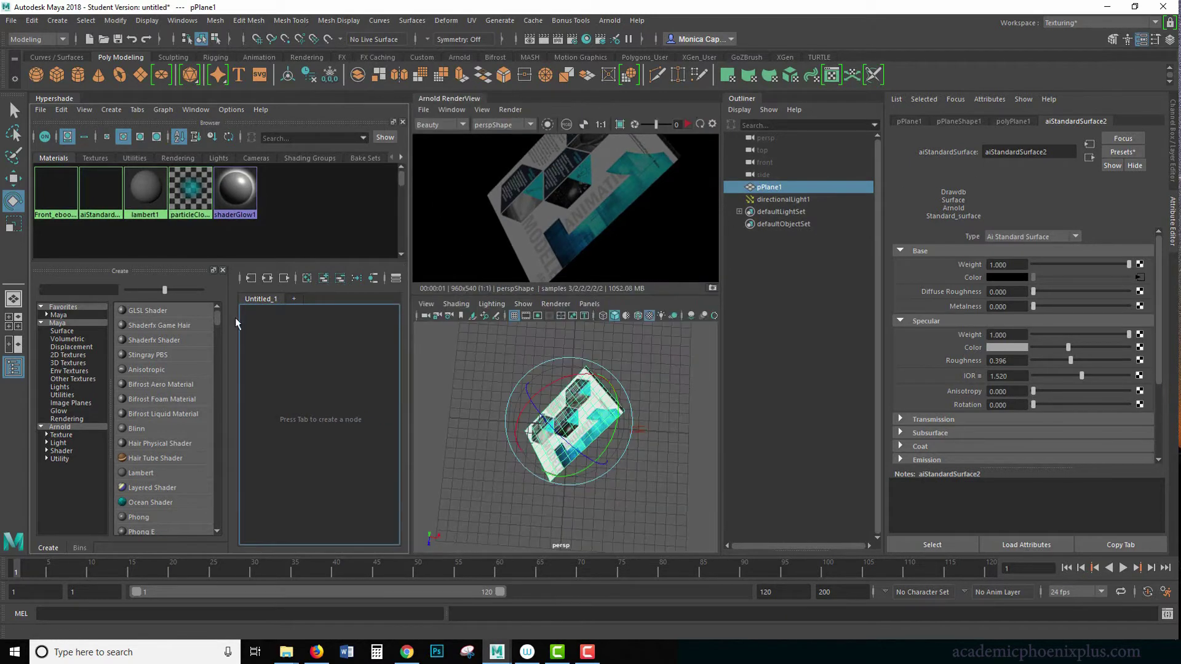
{"action": "left_click", "coordinate": [222, 271]}
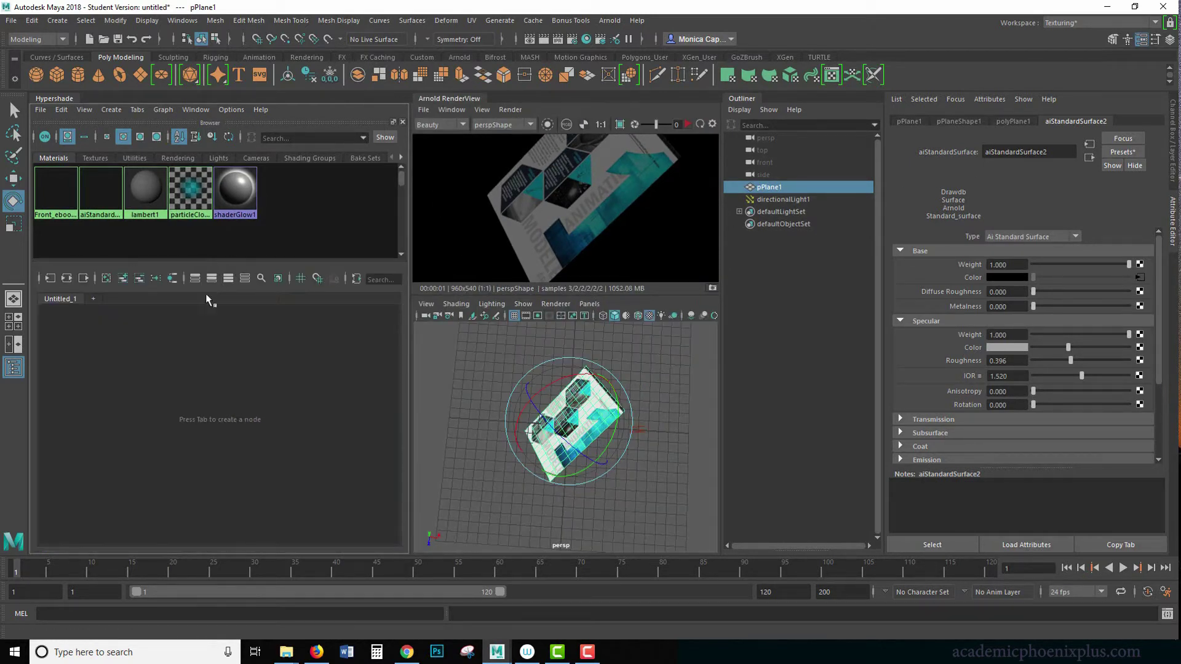
{"action": "left_click", "coordinate": [95, 299]}
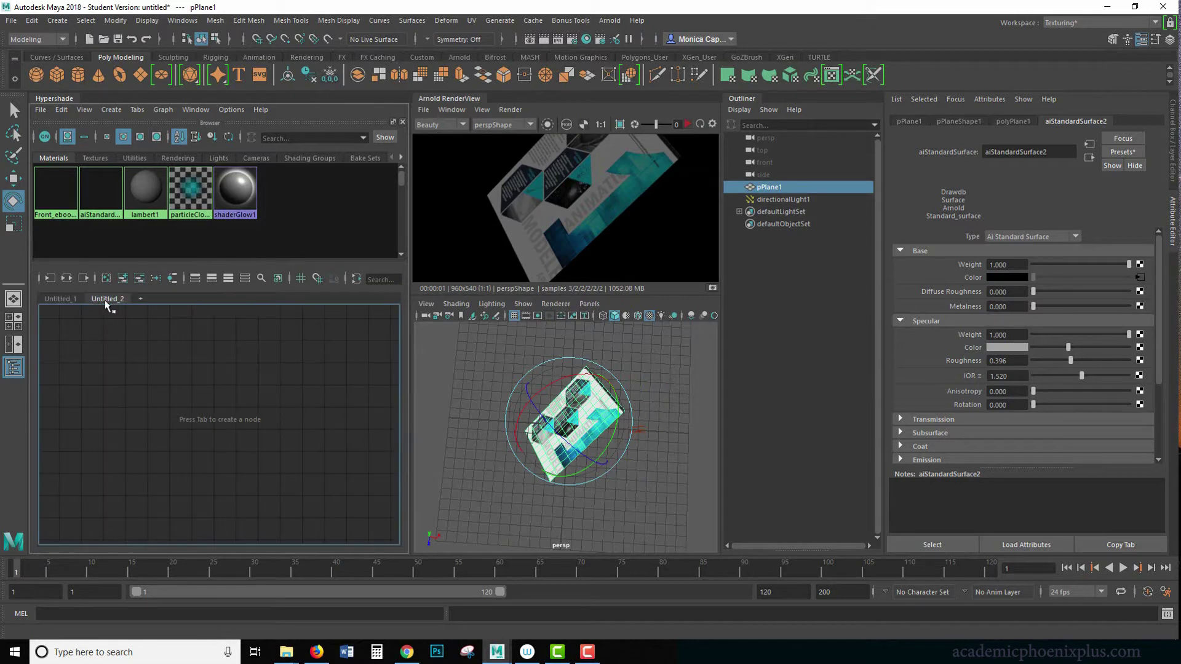
Step: Rename the page texture's material to page1_aiStandardSurface2
{"action": "left_click", "coordinate": [57, 200]}
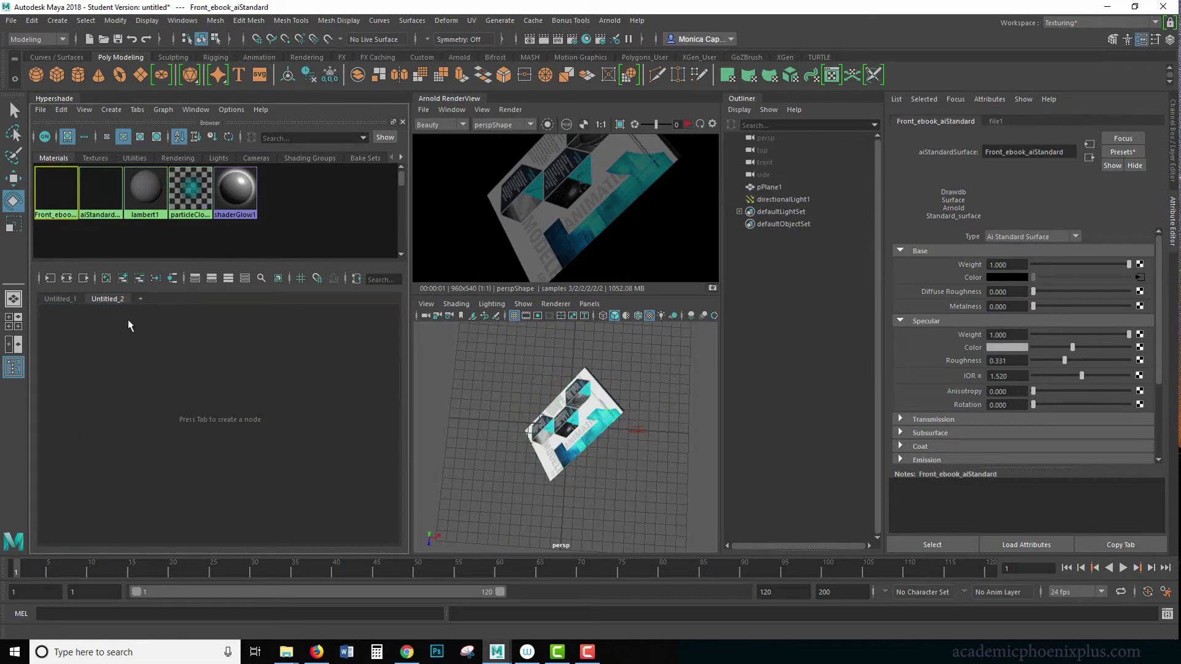
{"action": "left_click", "coordinate": [99, 212]}
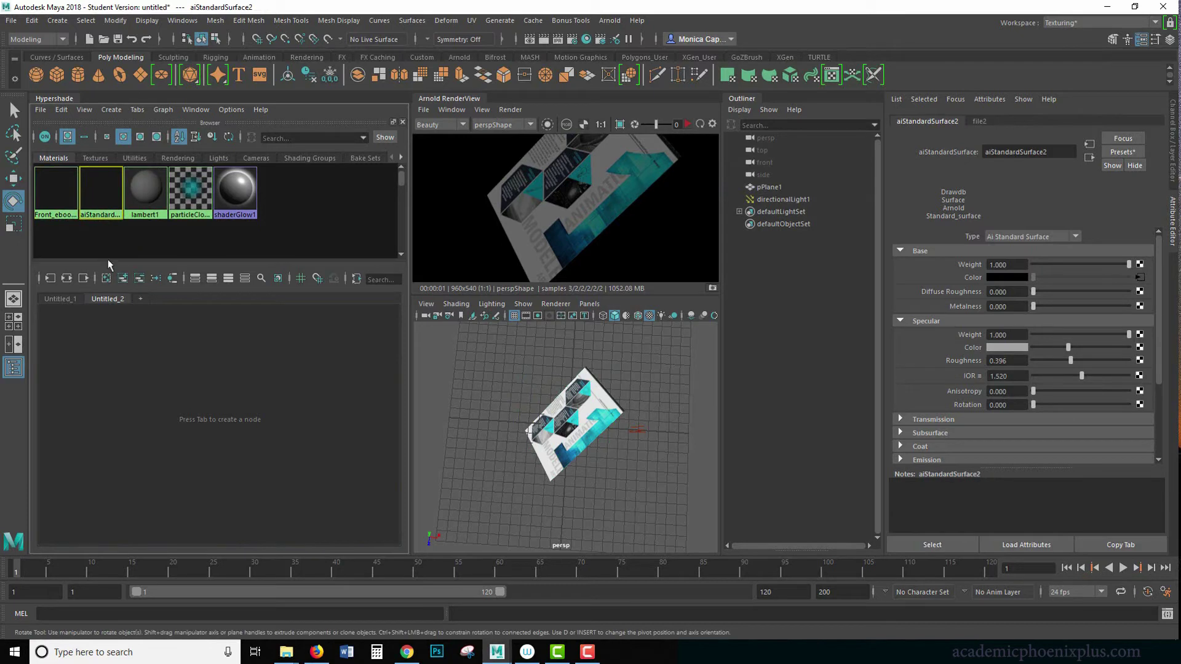
{"action": "left_click", "coordinate": [1004, 153]}
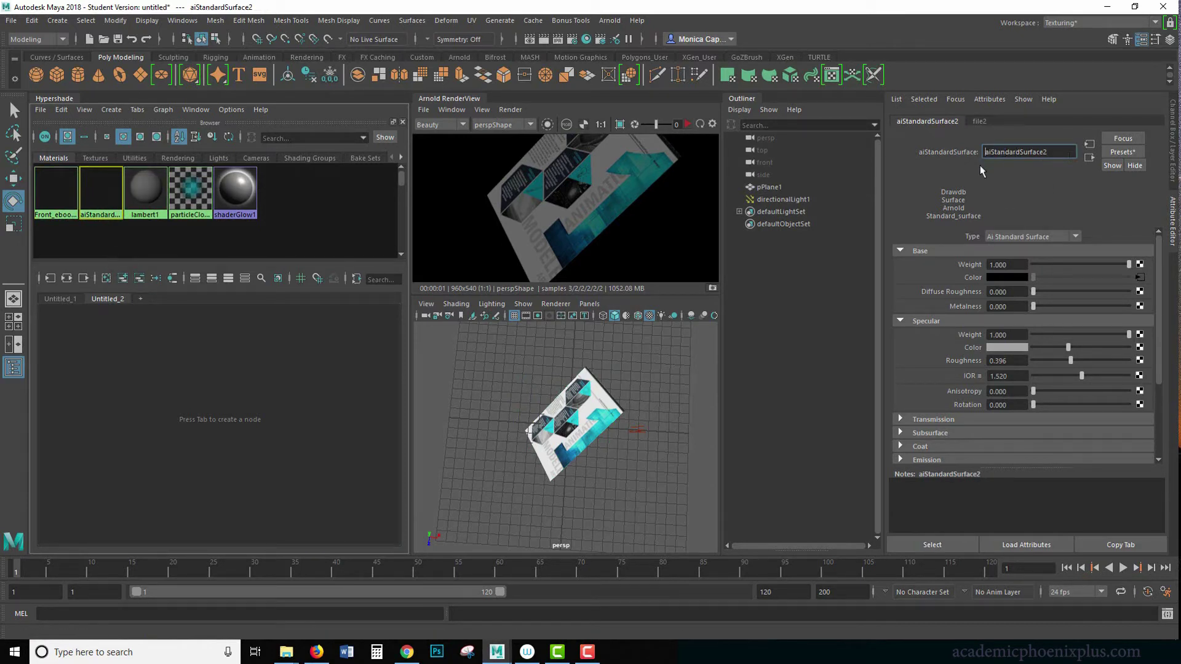
{"action": "type", "text": "page1_"}
{"action": "key", "text": "Return"}
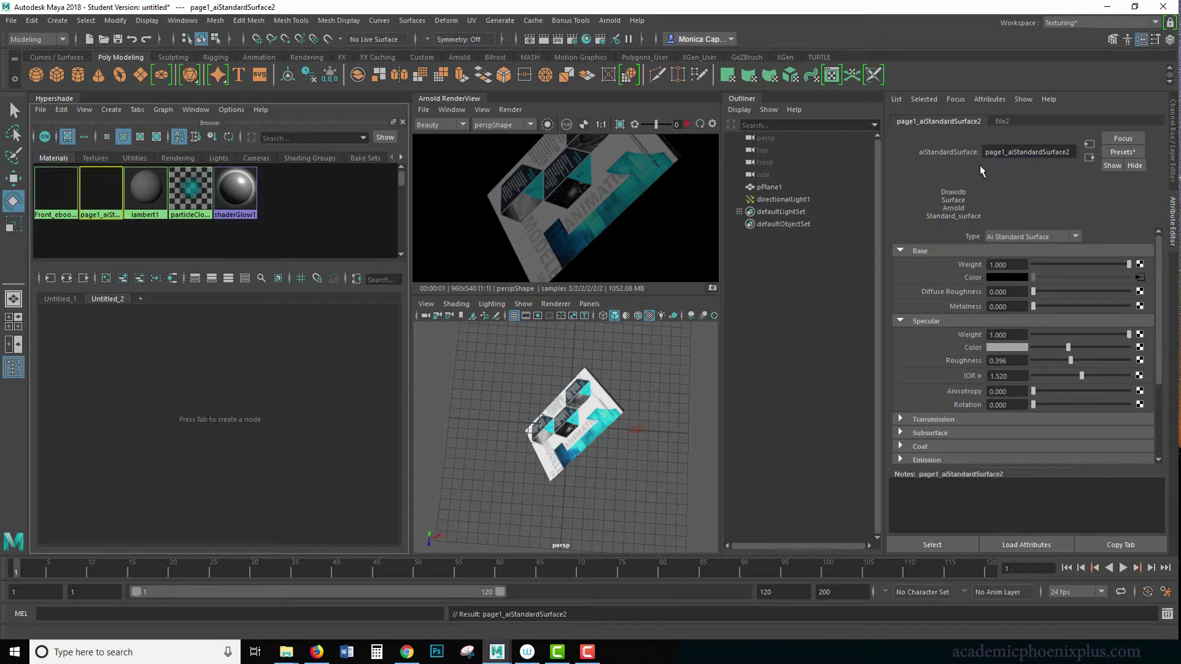
Step: Create an aiTwoSided node in the new Hypershade graph
{"action": "left_click", "coordinate": [283, 351]}
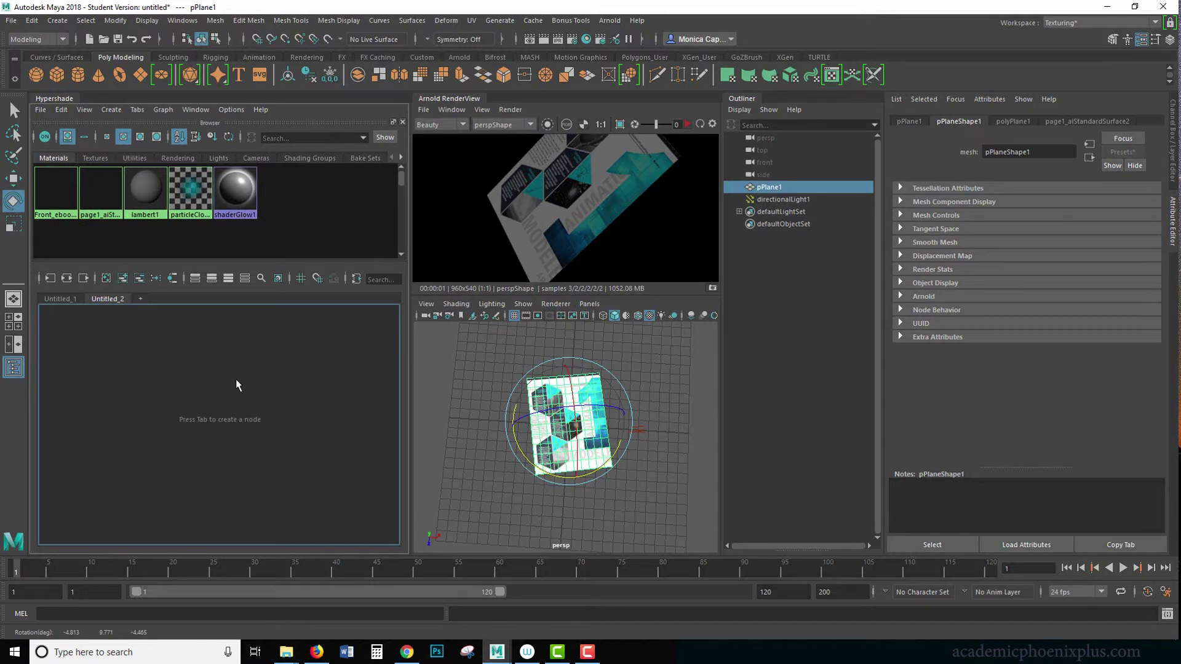
{"action": "key", "text": "Tab"}
{"action": "type", "text": "ai"}
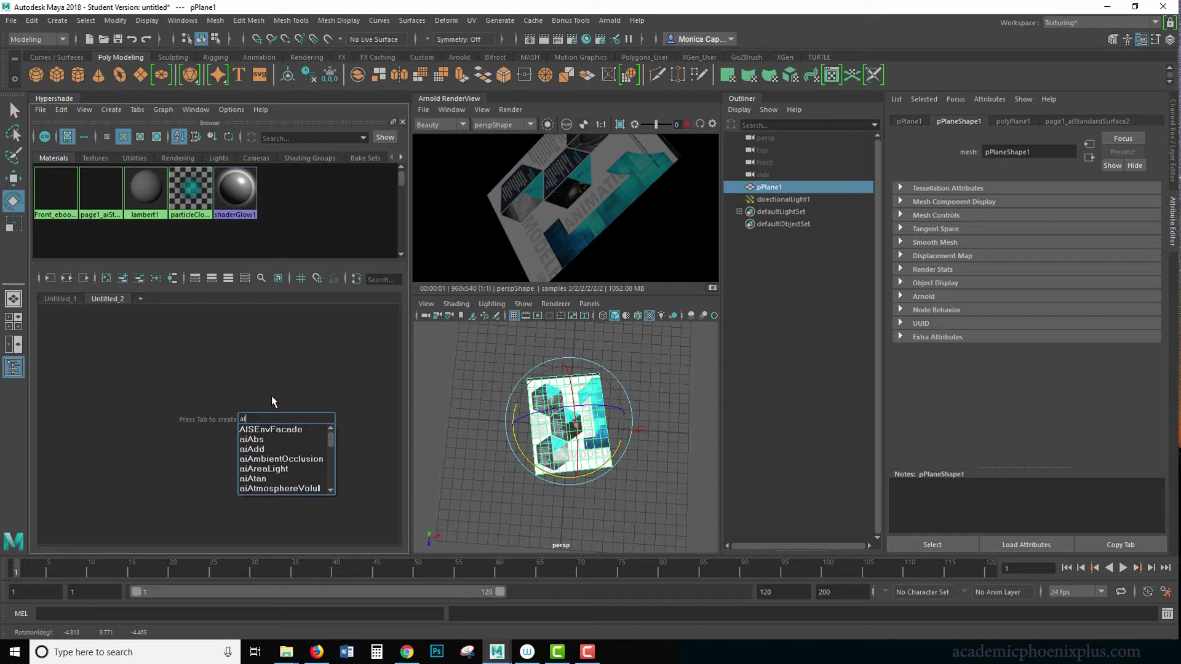
{"action": "type", "text": "tw"}
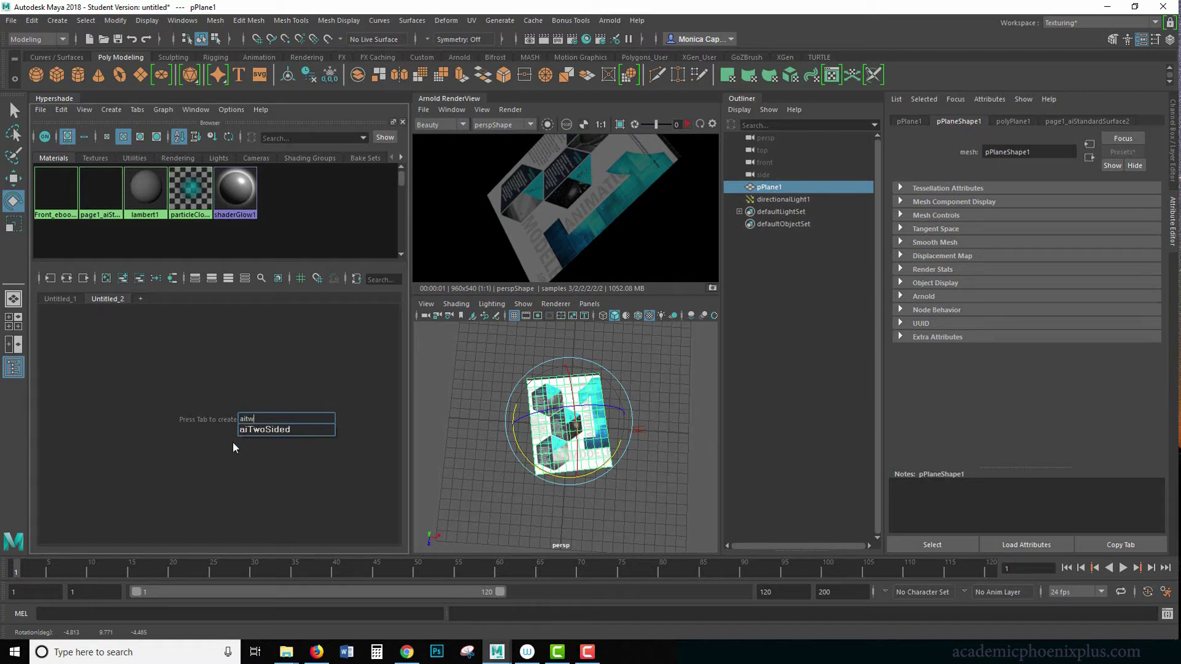
{"action": "left_click", "coordinate": [265, 430]}
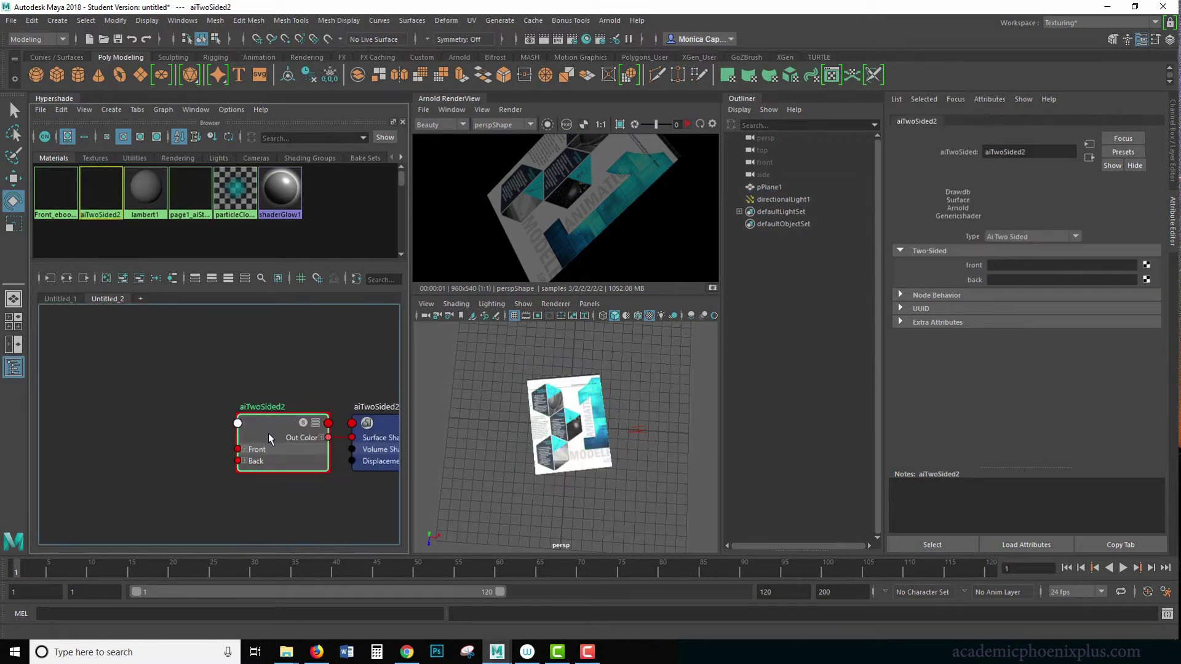
Step: Arrange the aiTwoSided node and its shading group in the graph, and assign the aiTwoSided material to the plane
{"action": "left_click_drag", "start_coordinate": [252, 371], "coordinate": [377, 454]}
{"action": "left_click_drag", "start_coordinate": [393, 437], "coordinate": [355, 357]}
{"action": "left_click", "coordinate": [341, 417]}
{"action": "left_click", "coordinate": [217, 409]}
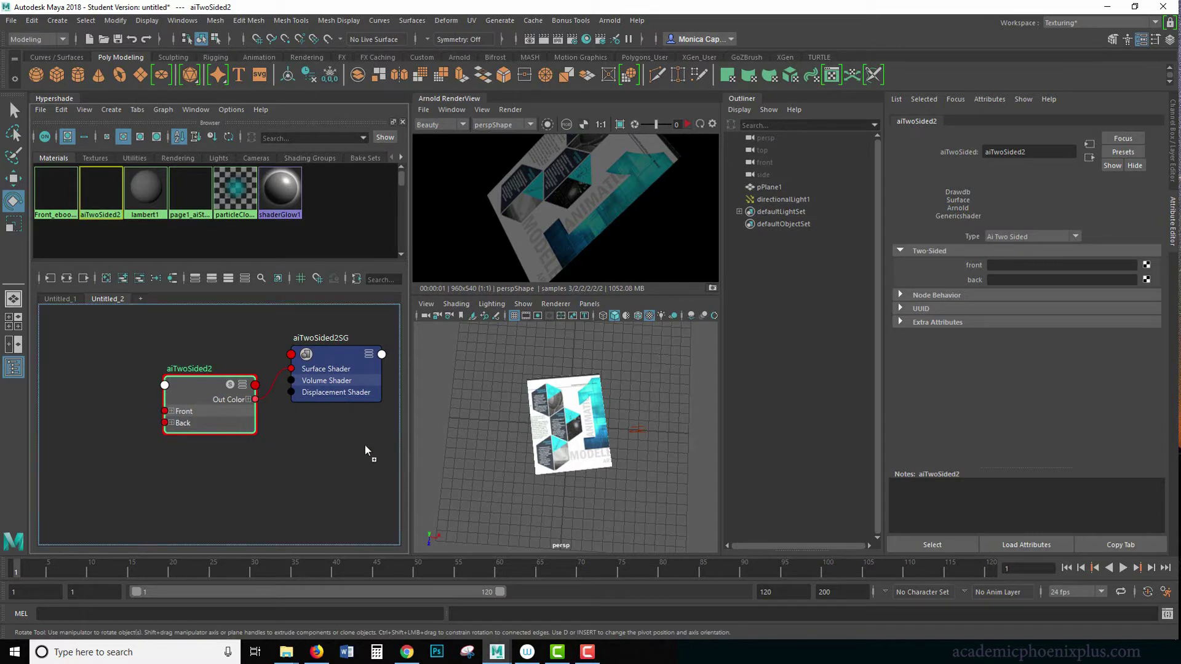
{"action": "middle_click_drag", "start_coordinate": [582, 447], "coordinate": [581, 443]}
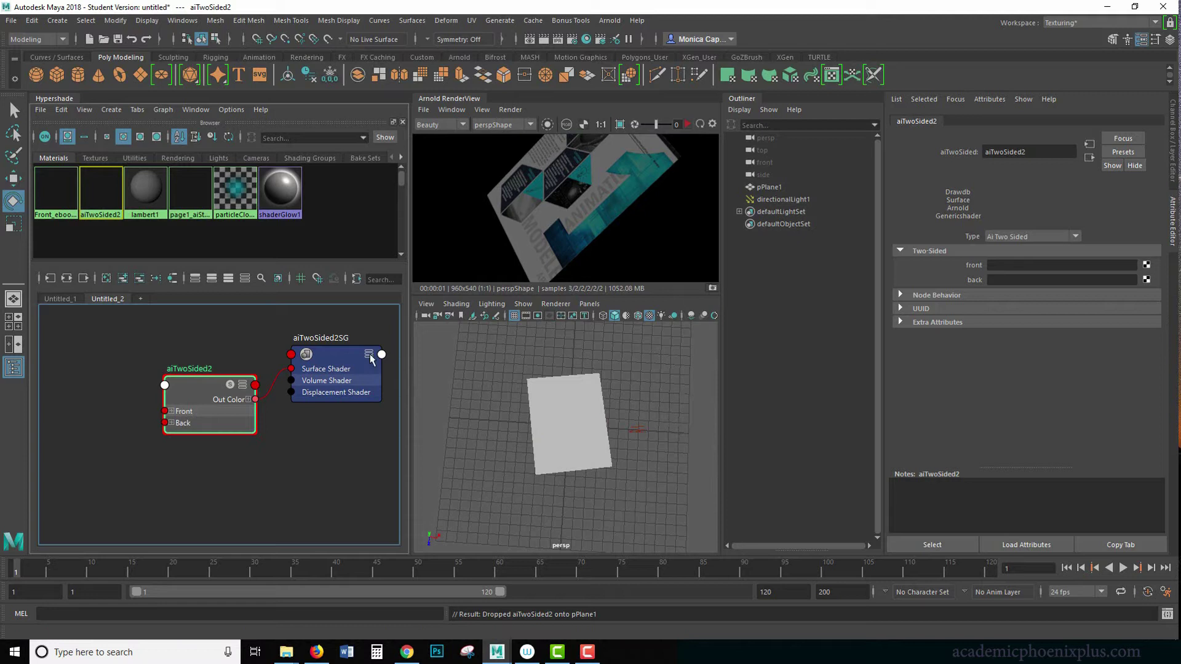
{"action": "left_click_drag", "start_coordinate": [211, 395], "coordinate": [211, 394]}
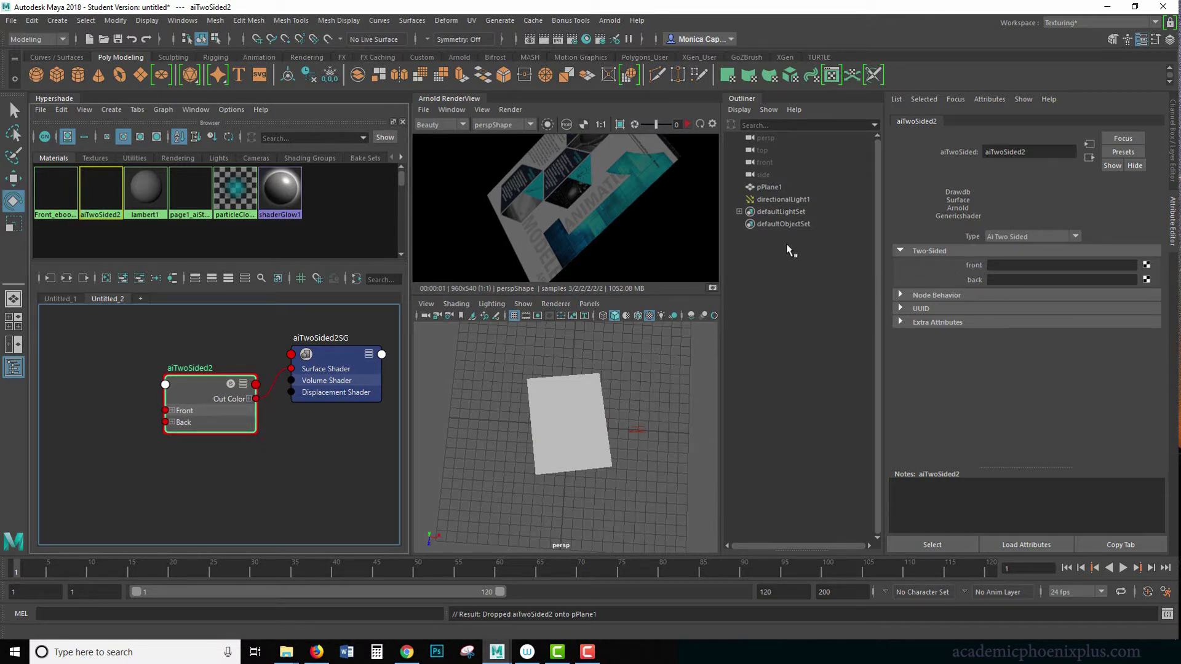
Step: Connect the Front_ebook_aiStandard material to the front input of the aiTwoSided material
{"action": "left_click", "coordinate": [72, 215]}
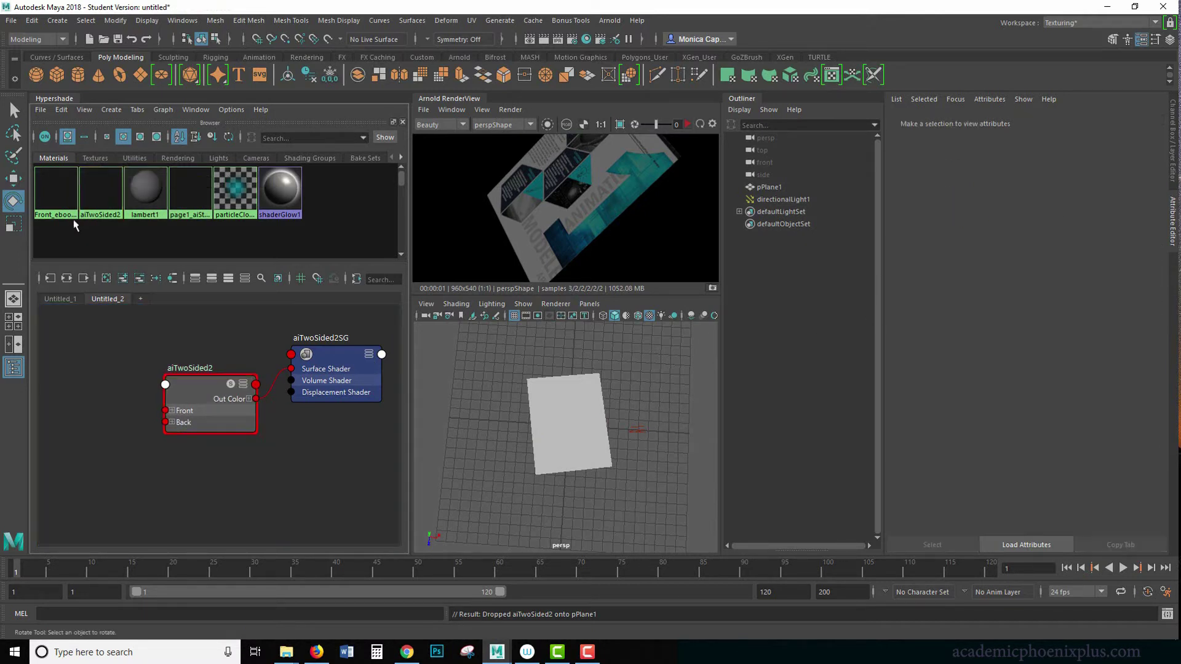
{"action": "left_click", "coordinate": [249, 383]}
{"action": "middle_click_drag", "start_coordinate": [56, 194], "coordinate": [954, 270]}
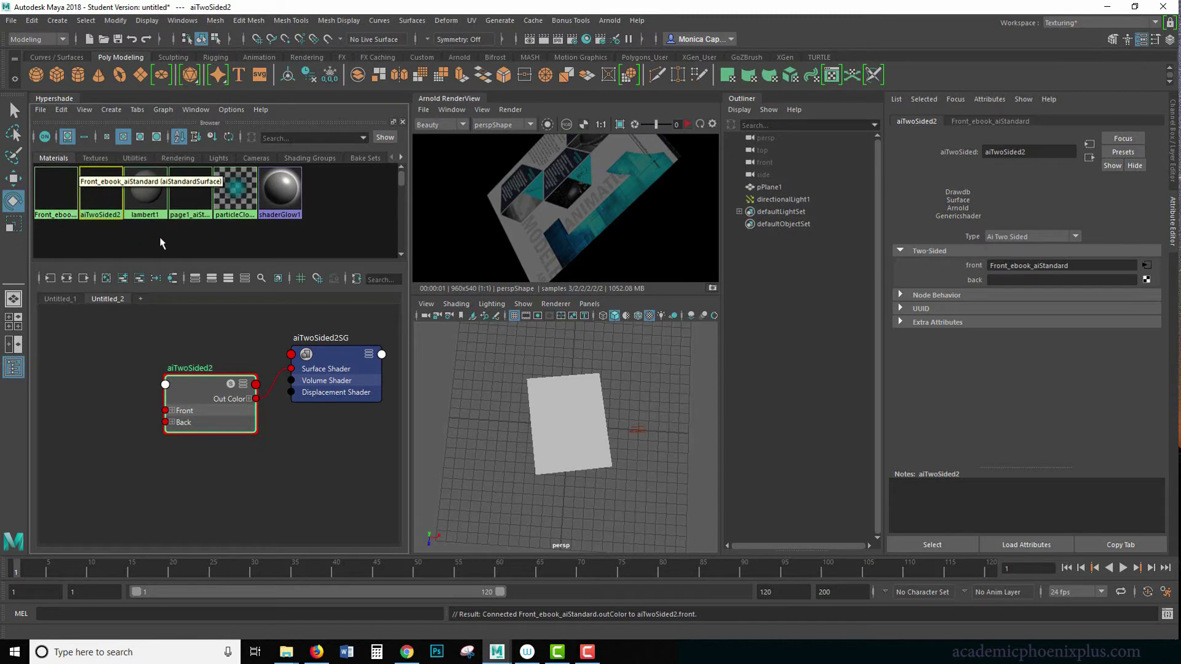
Step: Connect page1_aiStandardSurface2 to the back input of the aiTwoSided material and start a live Arnold render of the plane
{"action": "middle_click_drag", "start_coordinate": [194, 190], "coordinate": [973, 284]}
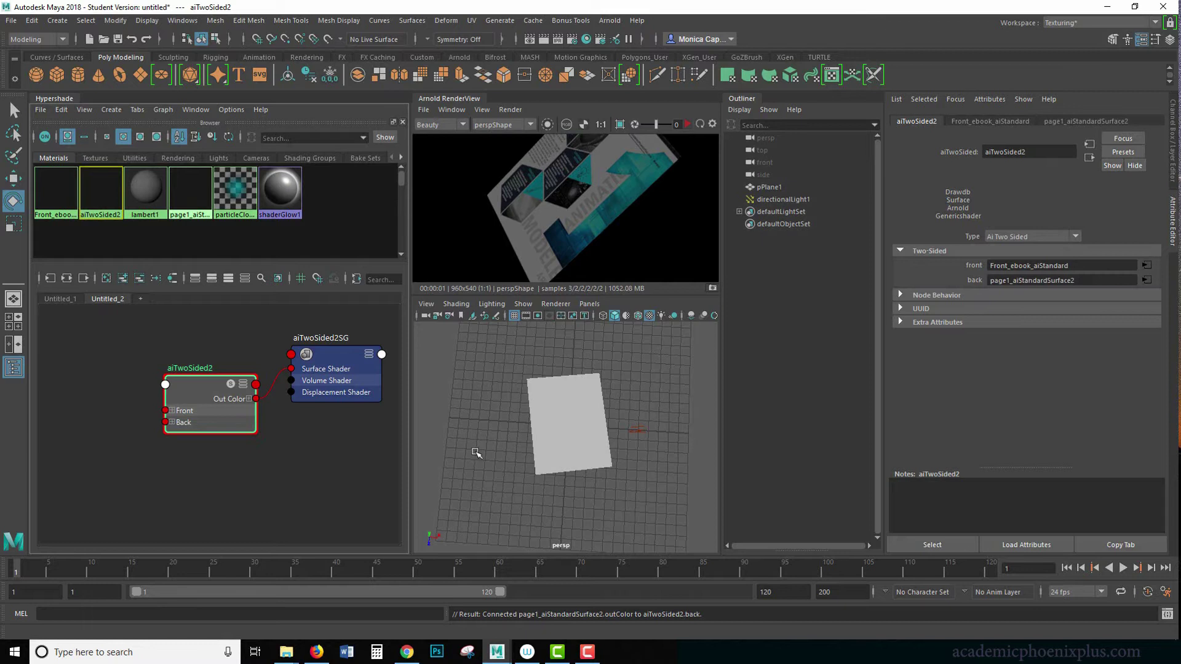
{"action": "left_click", "coordinate": [574, 422]}
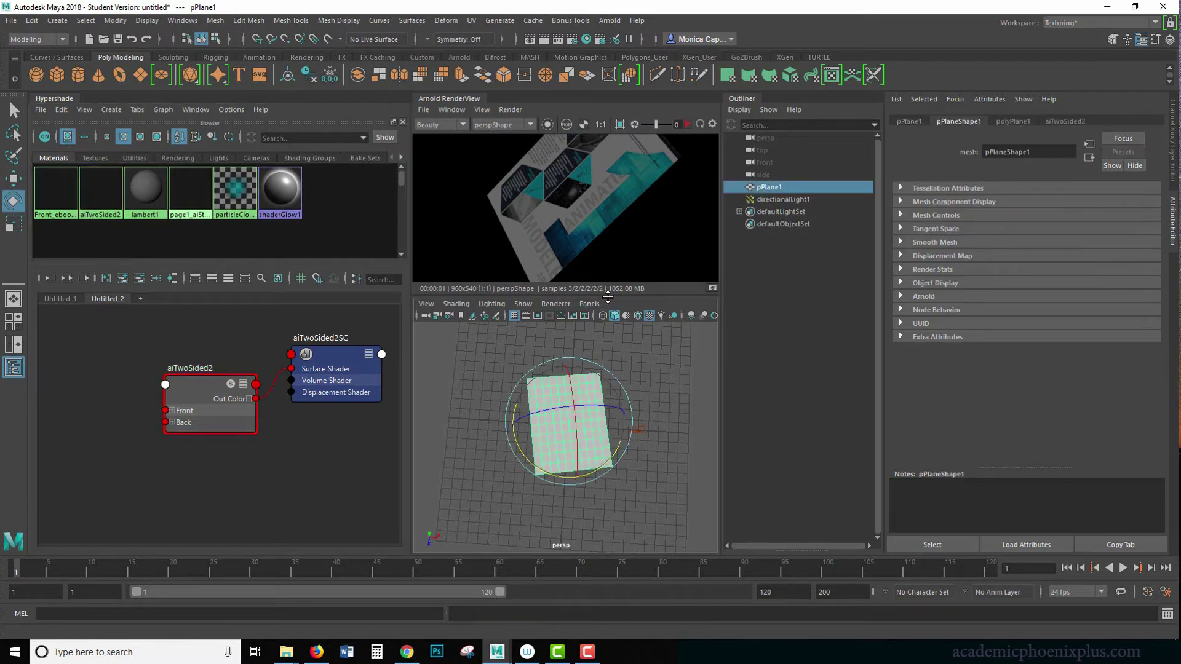
{"action": "left_click_drag", "start_coordinate": [608, 296], "coordinate": [608, 313]}
{"action": "left_click", "coordinate": [699, 120]}
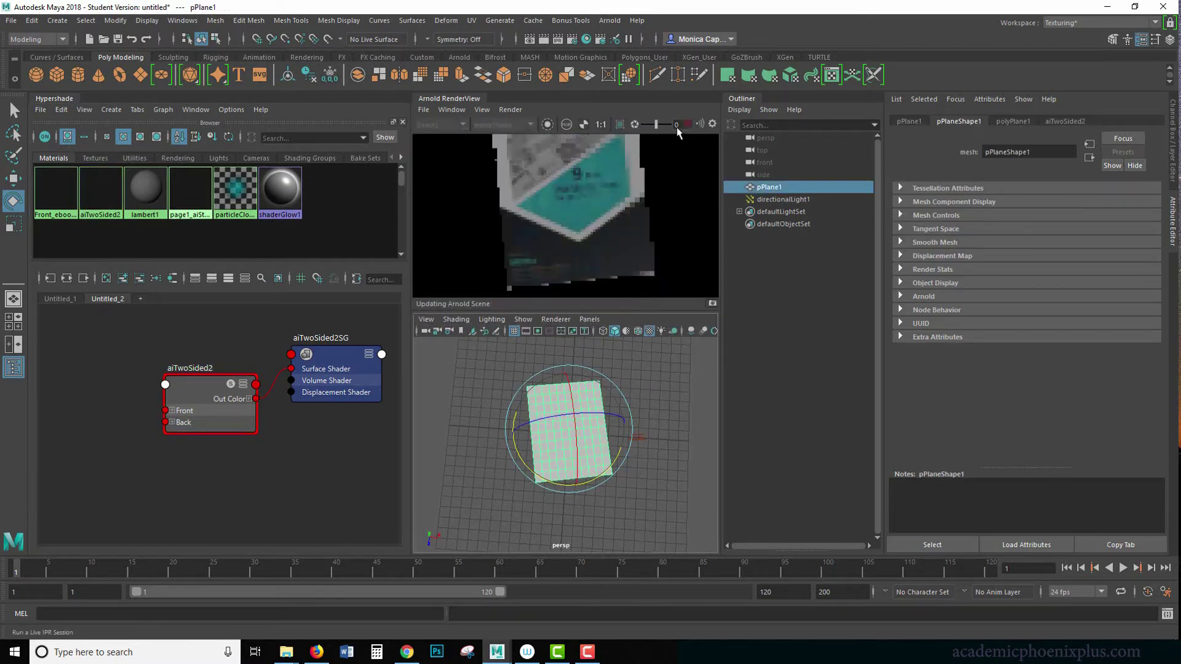
Step: Rotate the plane over and back to check the images on both of its sides in the live render
{"action": "scroll", "coordinate": [638, 223], "scroll_direction": "down", "scroll_amount": 1}
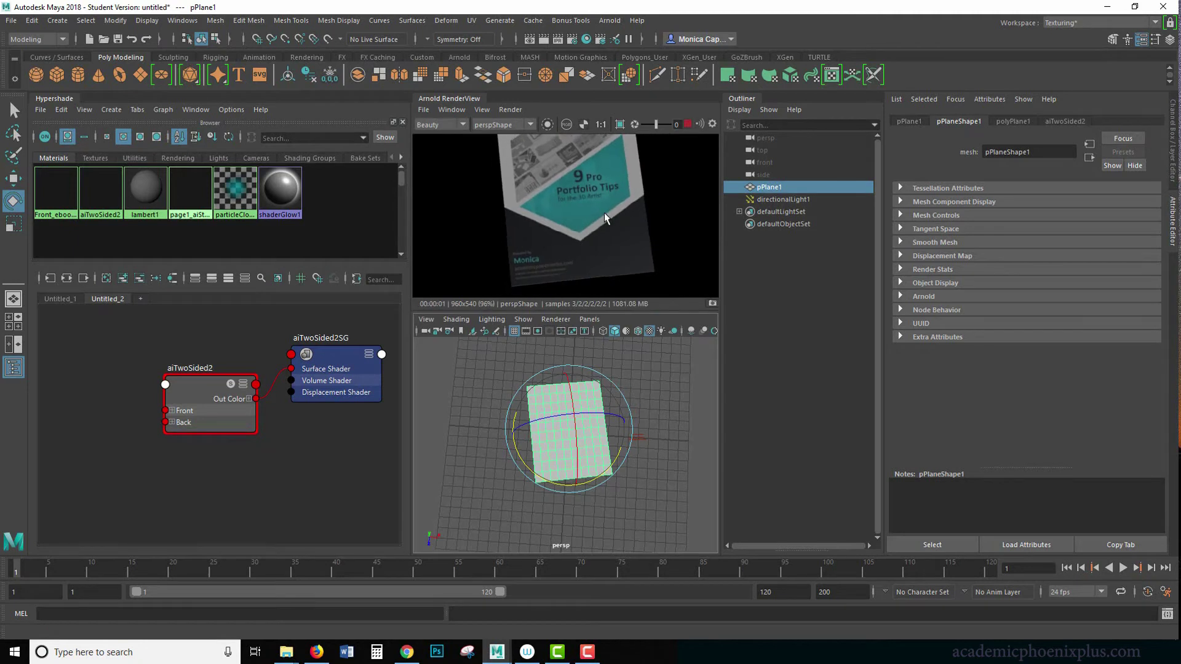
{"action": "scroll", "coordinate": [604, 390], "scroll_direction": "down", "scroll_amount": 3}
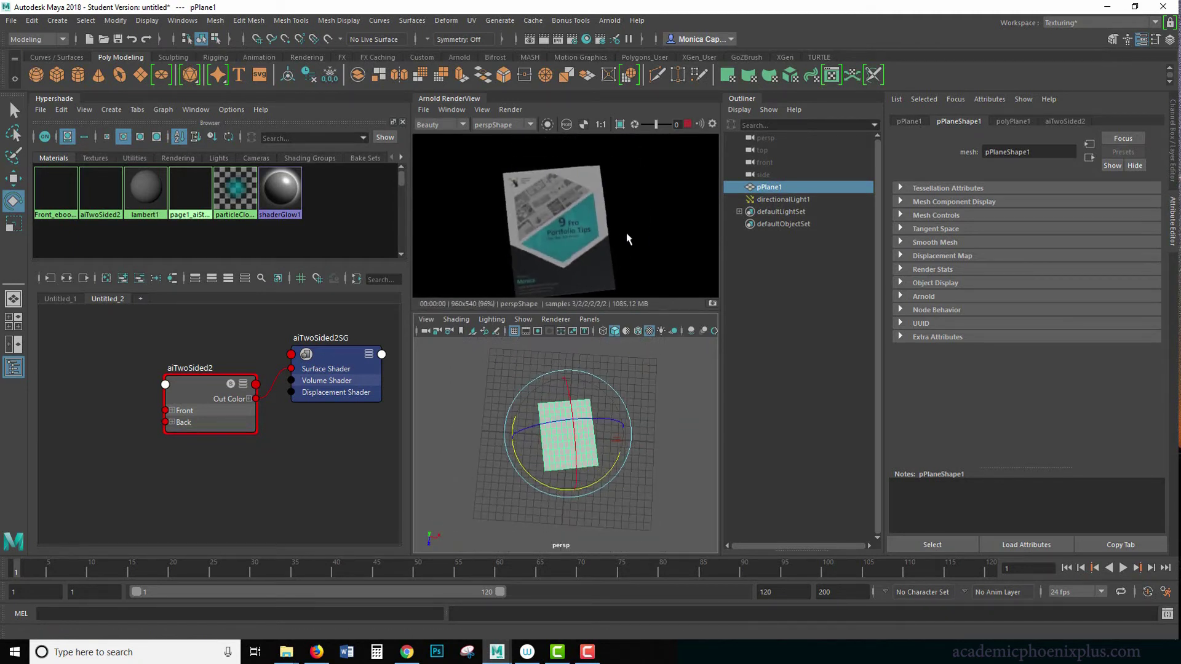
{"action": "left_click_drag", "start_coordinate": [622, 217], "coordinate": [615, 227]}
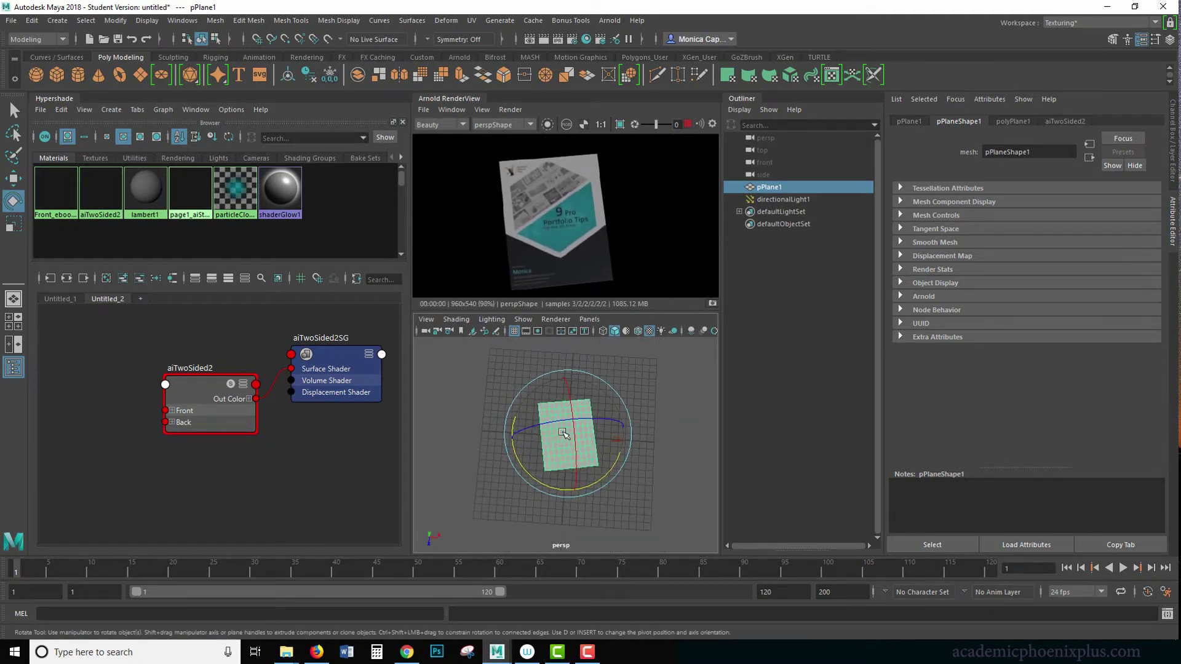
{"action": "left_click_drag", "start_coordinate": [607, 420], "coordinate": [497, 415]}
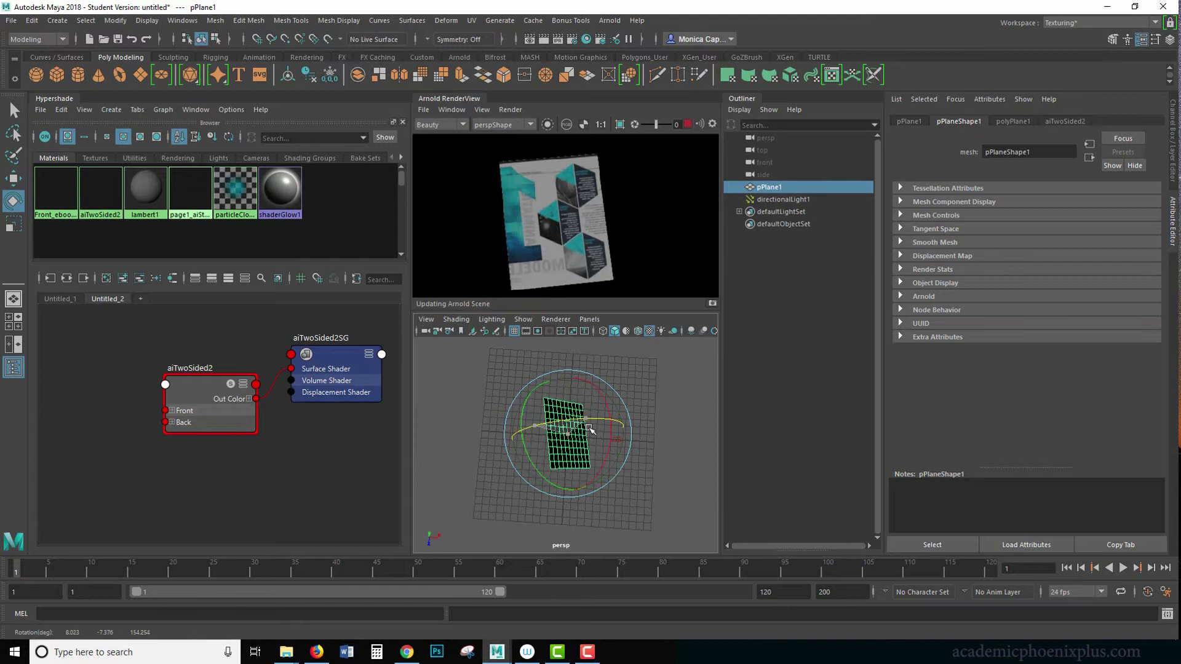
{"action": "left_click_drag", "start_coordinate": [590, 428], "coordinate": [652, 435]}
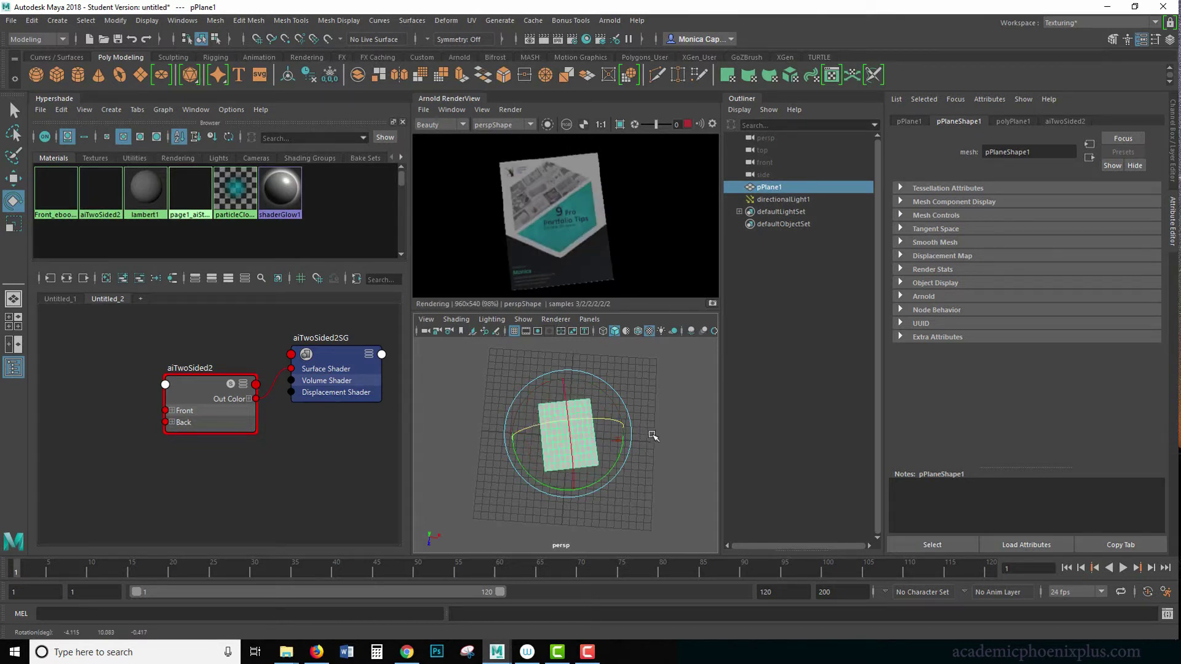
Step: Display the input connections of aiTwoSided2 and examine how both standard surface materials and their textures feed it
{"action": "left_click", "coordinate": [222, 417]}
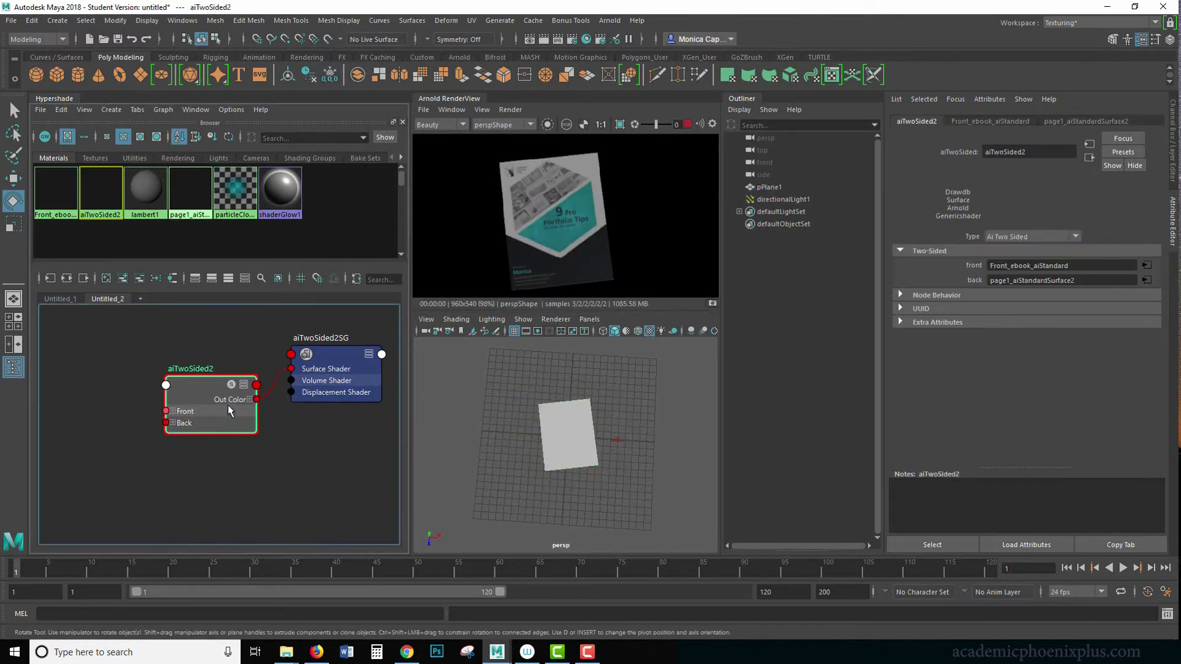
{"action": "left_click", "coordinate": [66, 278]}
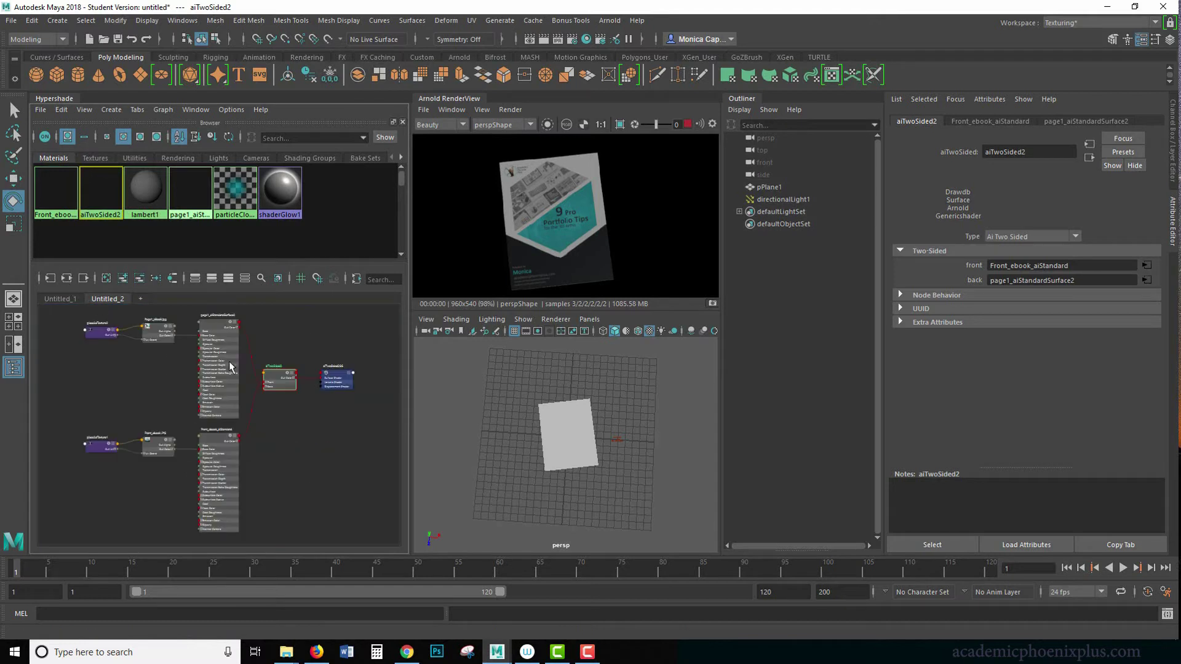
{"action": "right_click_drag", "start_coordinate": [327, 419], "coordinate": [361, 438], "text": "alt"}
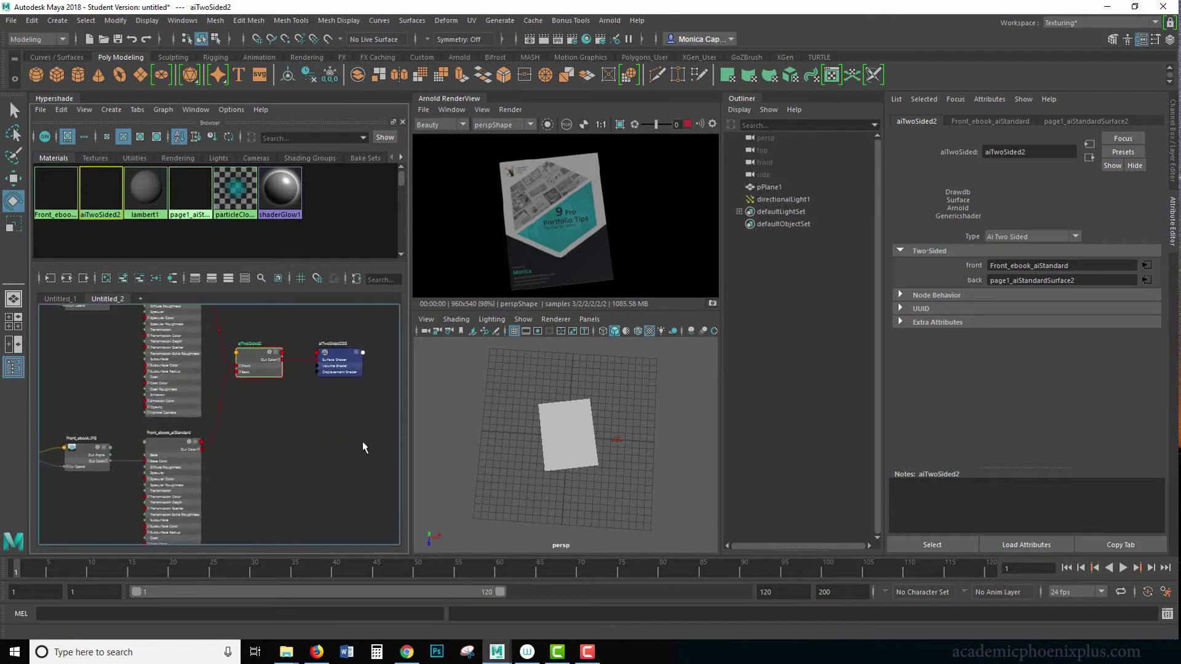
{"action": "middle_click_drag", "start_coordinate": [287, 425], "coordinate": [337, 474], "text": "alt"}
{"action": "left_click_drag", "start_coordinate": [294, 409], "coordinate": [289, 411]}
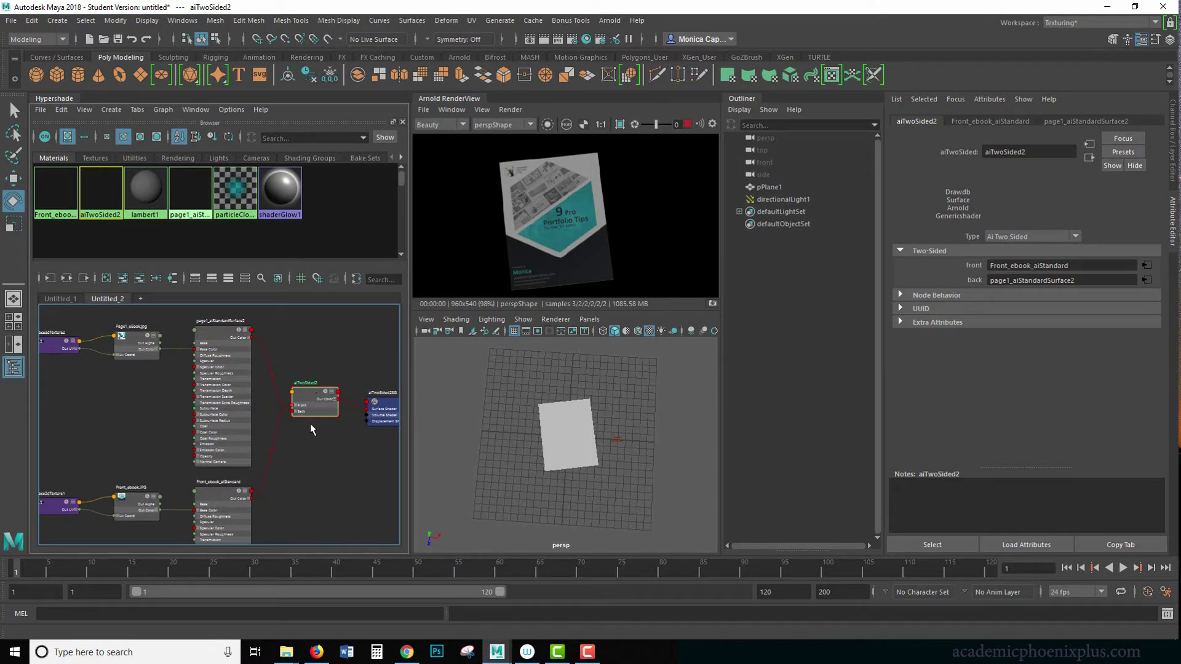
{"action": "left_click", "coordinate": [223, 415]}
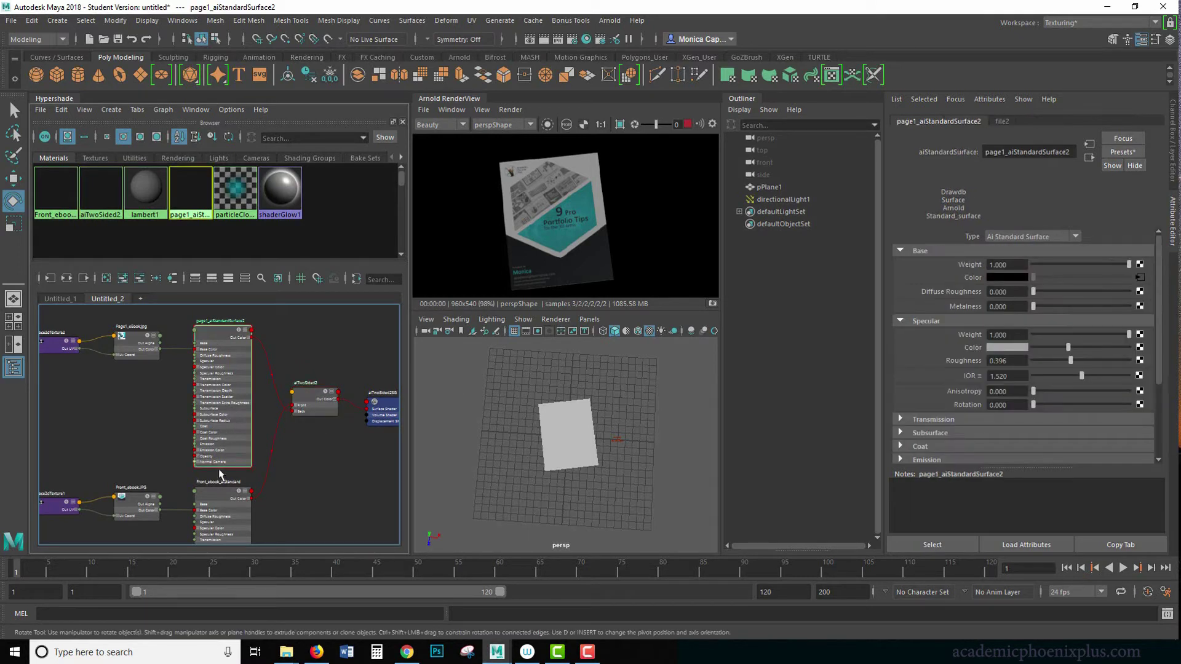
{"action": "left_click", "coordinate": [215, 507]}
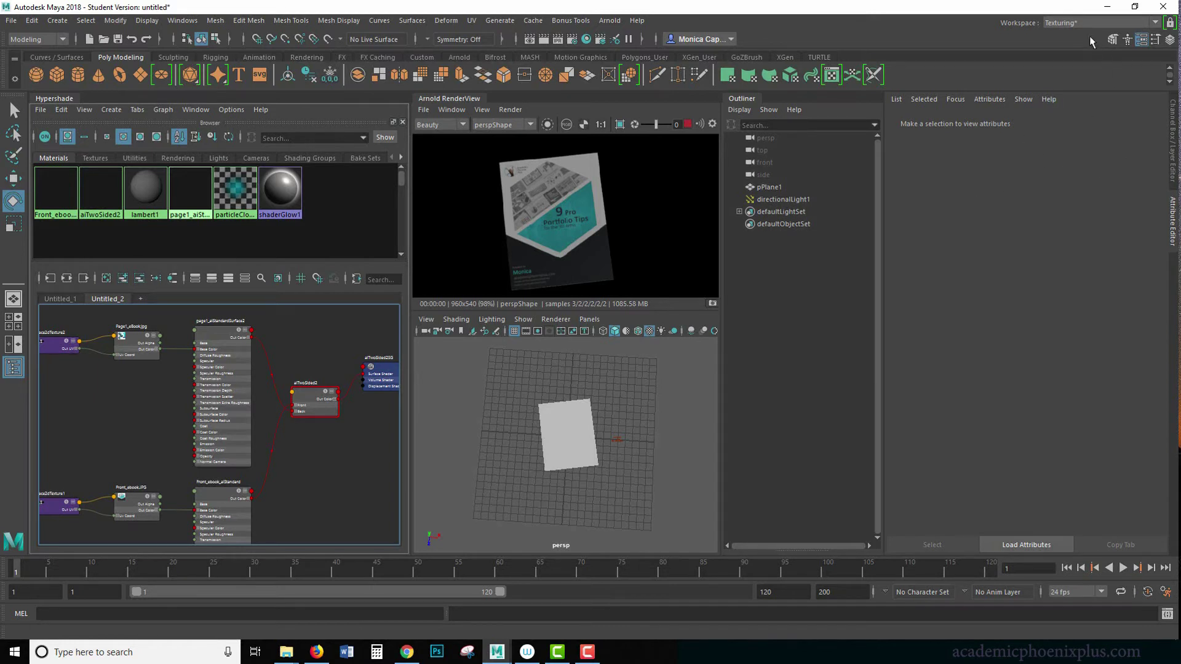
Step: Switch to the Maya Classic workspace and save the scene as Doublesided_Done.ma
{"action": "left_click", "coordinate": [1076, 23]}
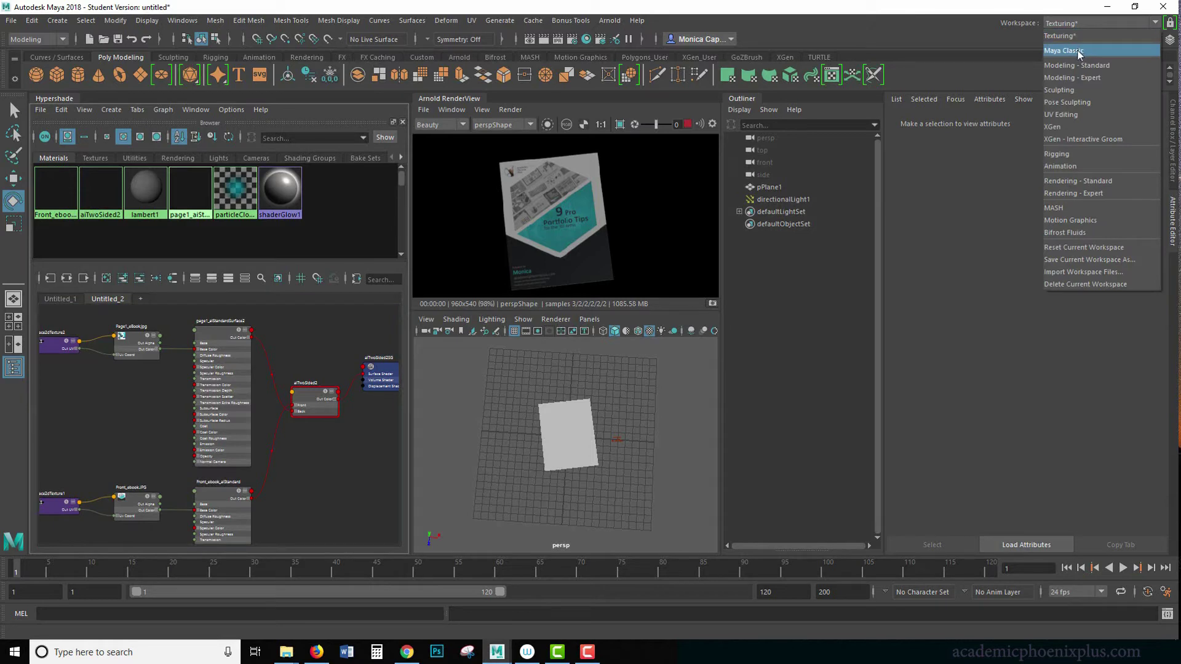
{"action": "left_click", "coordinate": [1080, 54]}
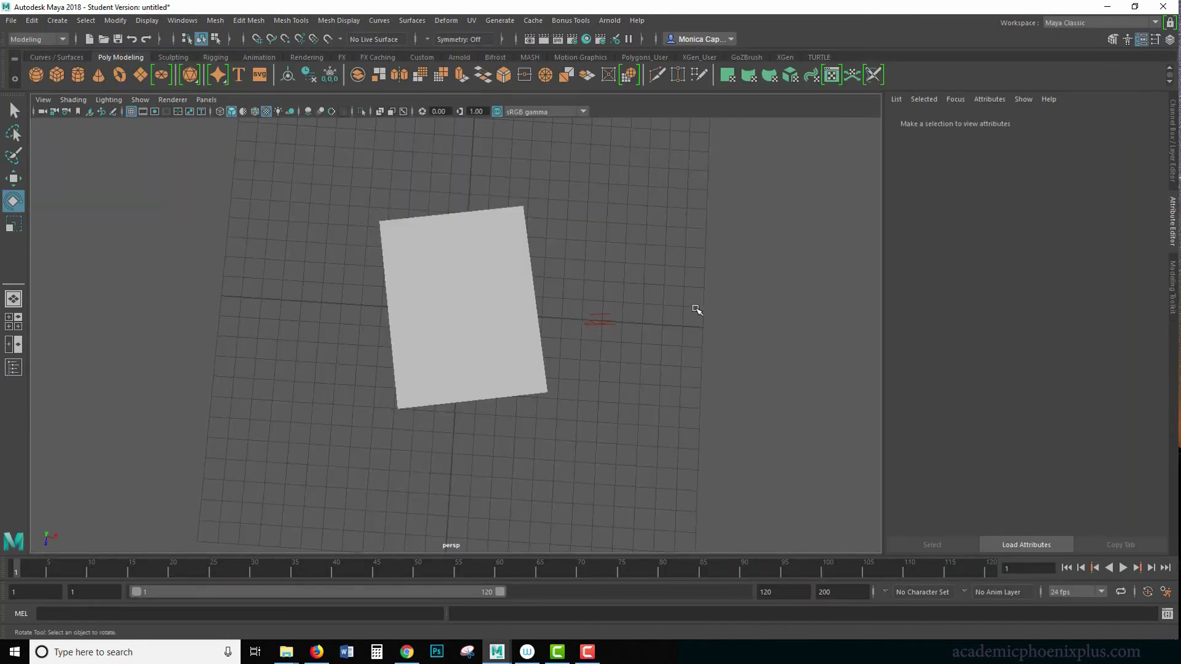
{"action": "right_click_drag", "start_coordinate": [696, 308], "coordinate": [570, 258], "text": "alt"}
{"action": "left_click_drag", "start_coordinate": [569, 258], "coordinate": [567, 221], "text": "alt"}
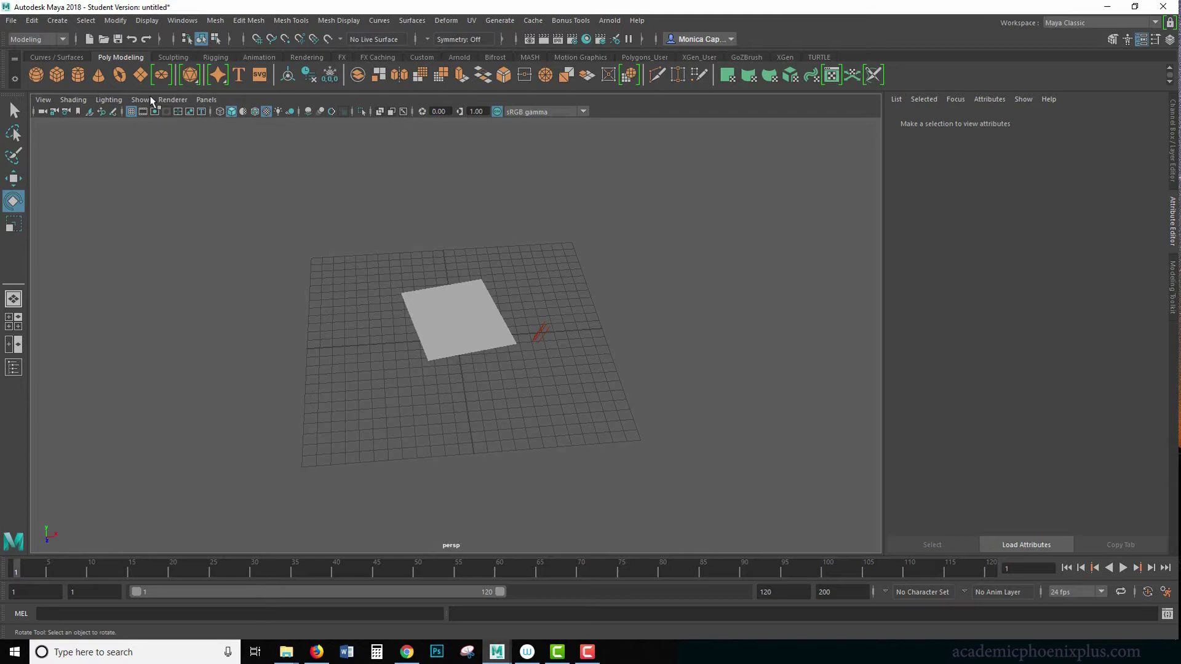
{"action": "left_click", "coordinate": [11, 23]}
{"action": "left_click", "coordinate": [75, 76]}
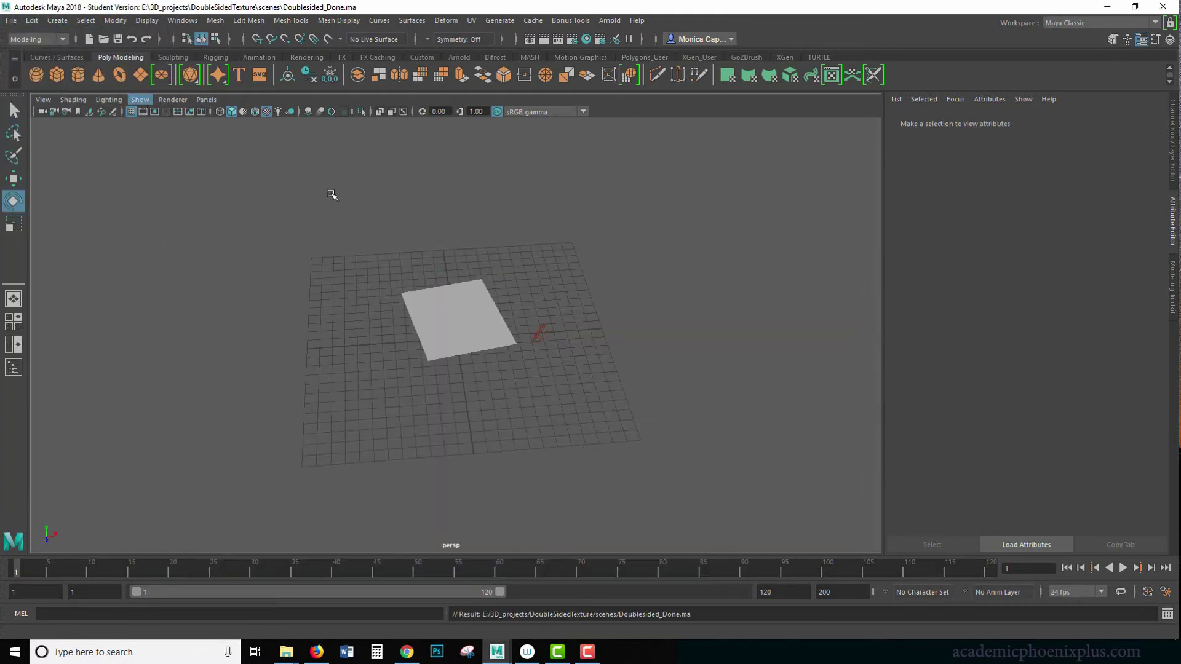
Step: Create a second polygon plane and scale it uniformly to about 29 as a tabletop beneath the paper
{"action": "left_click", "coordinate": [456, 341]}
{"action": "key", "text": "r"}
{"action": "left_click_drag", "start_coordinate": [456, 340], "coordinate": [672, 312]}
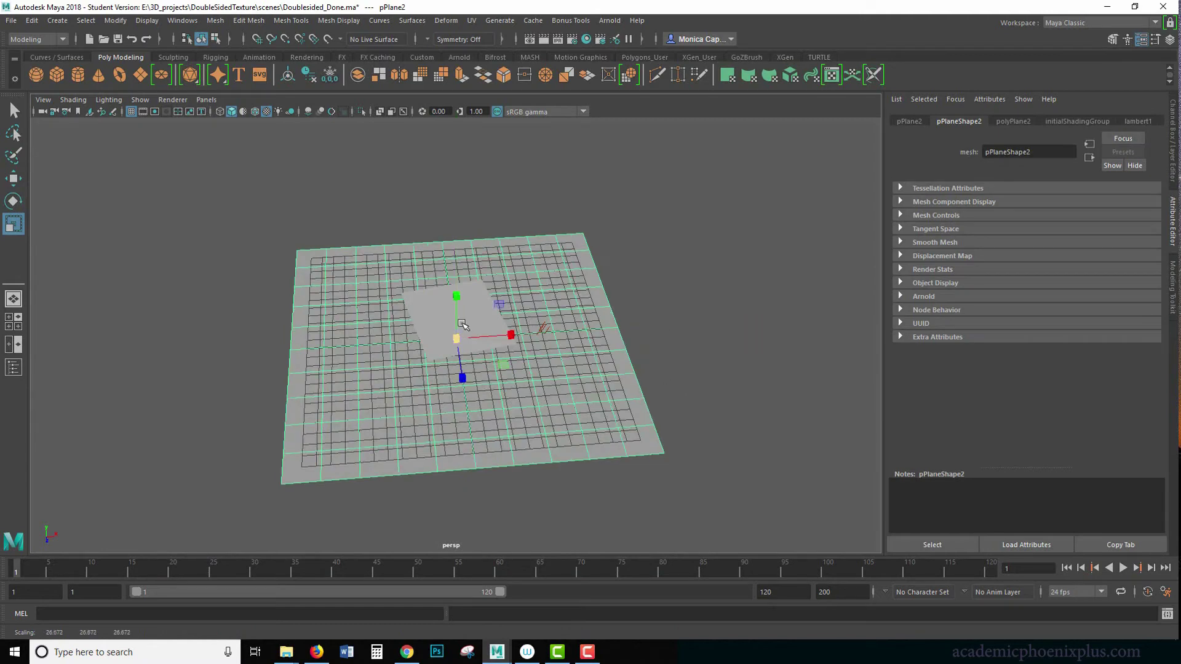
Step: Raise the small paper plane about 8 cm above the large plane
{"action": "left_click", "coordinate": [628, 304]}
{"action": "left_click", "coordinate": [453, 312]}
{"action": "key", "text": "w"}
{"action": "left_click_drag", "start_coordinate": [455, 275], "coordinate": [460, 212]}
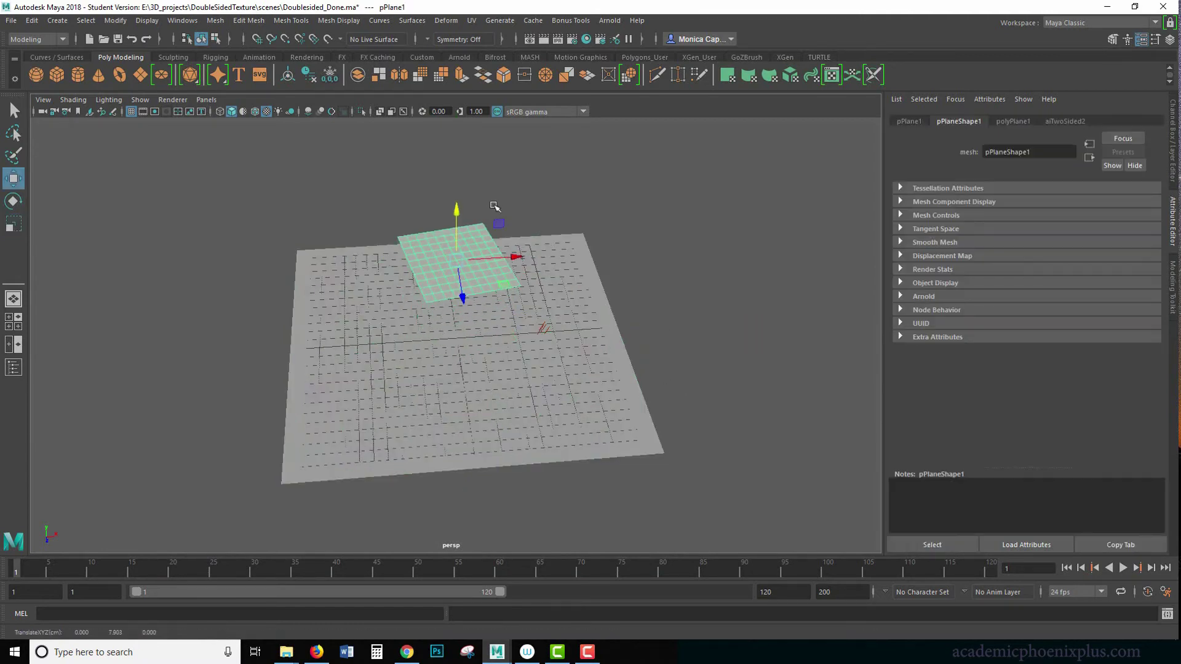
Step: Assign a new aiStandardSurface material to the large plane and set its base weight to 1.000
{"action": "left_click", "coordinate": [632, 358]}
{"action": "right_click_drag", "start_coordinate": [632, 358], "coordinate": [615, 612]}
{"action": "left_click", "coordinate": [430, 315]}
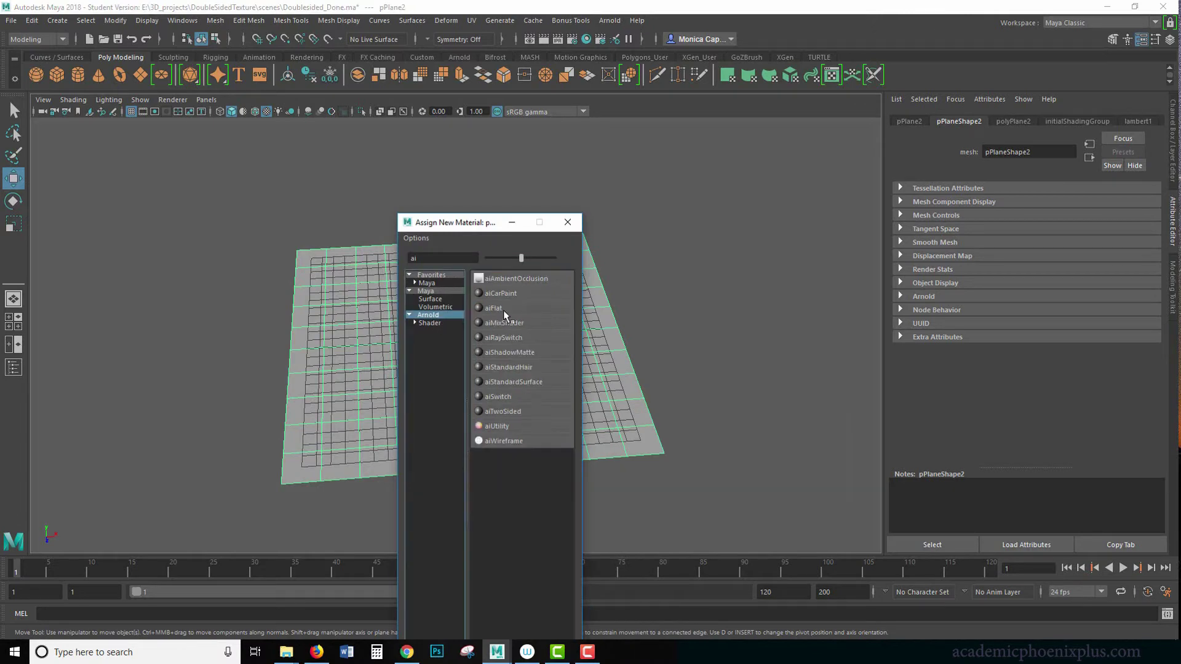
{"action": "left_click", "coordinate": [514, 382]}
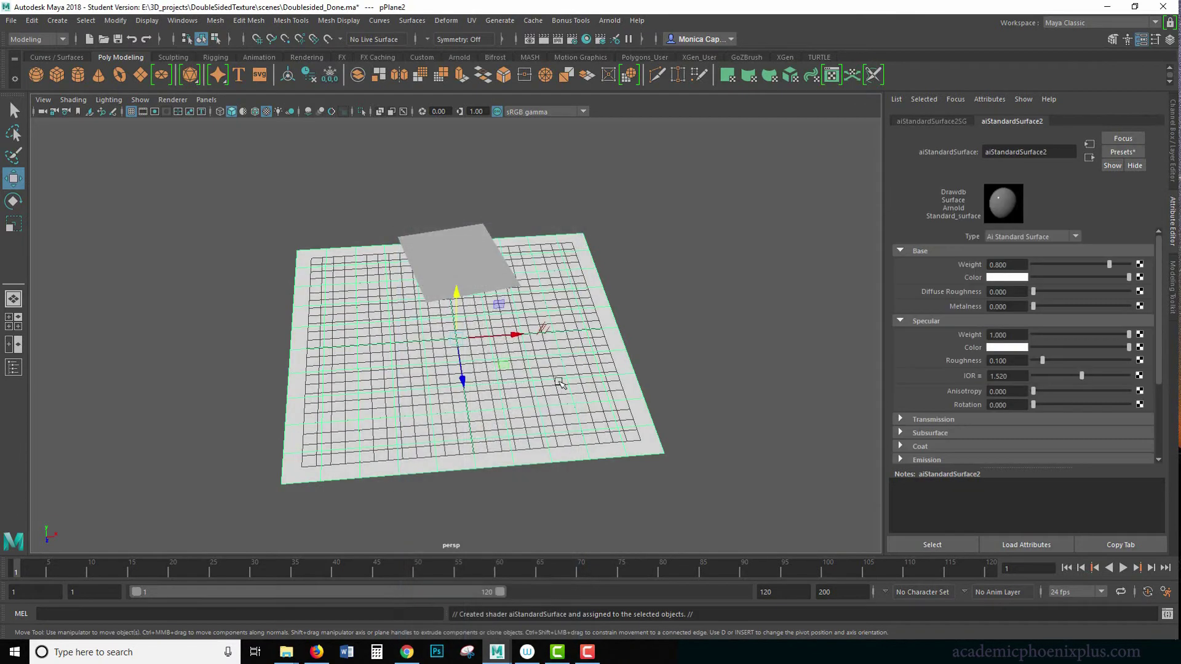
{"action": "left_click_drag", "start_coordinate": [1110, 265], "coordinate": [1155, 269]}
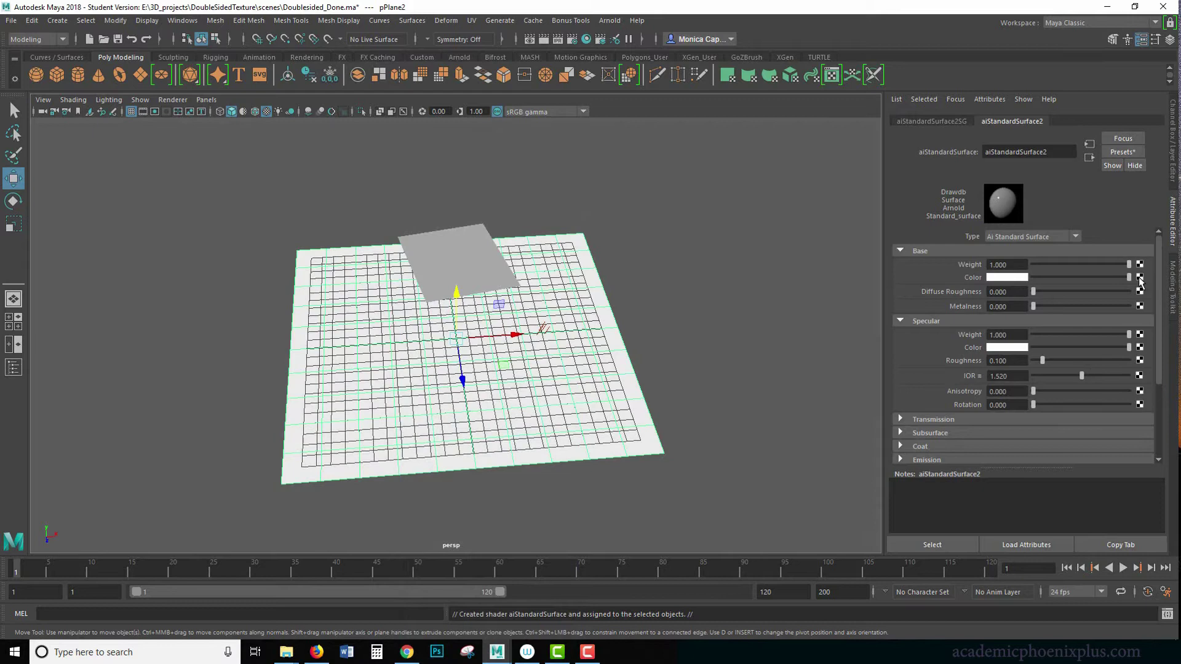
Step: Map the large plane's base color to a file texture using TexturesCom_WoodPlanks_1024_albedo.tif
{"action": "left_click", "coordinate": [1140, 278]}
{"action": "left_click", "coordinate": [508, 321]}
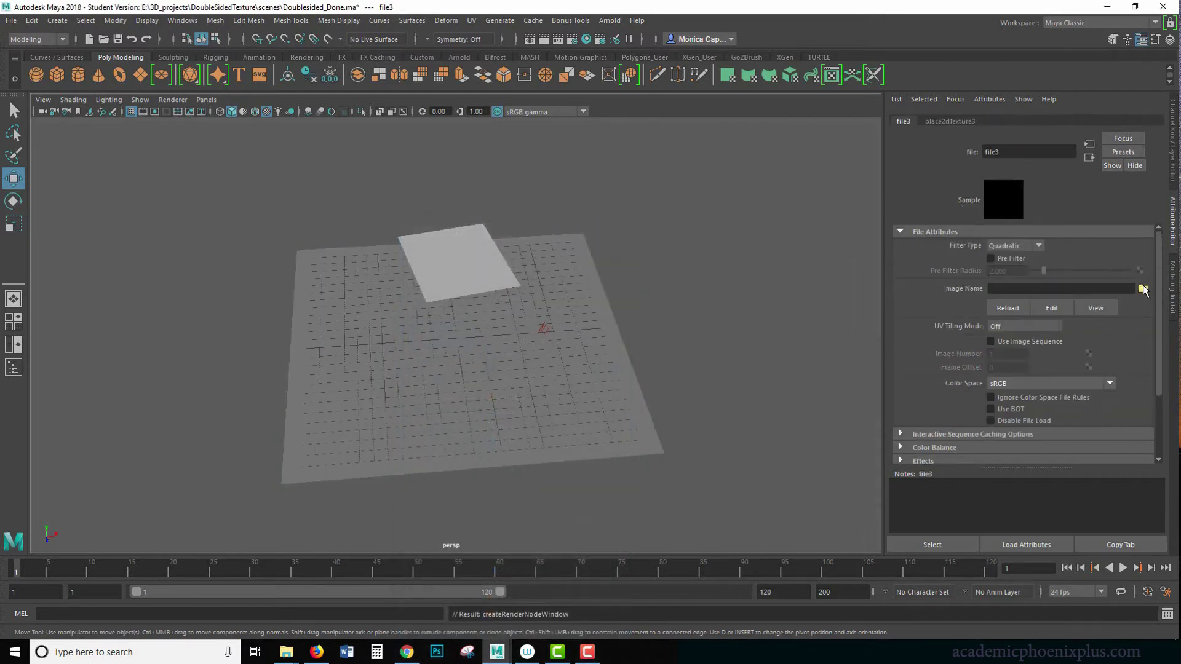
{"action": "left_click", "coordinate": [1143, 289]}
{"action": "left_click", "coordinate": [272, 327]}
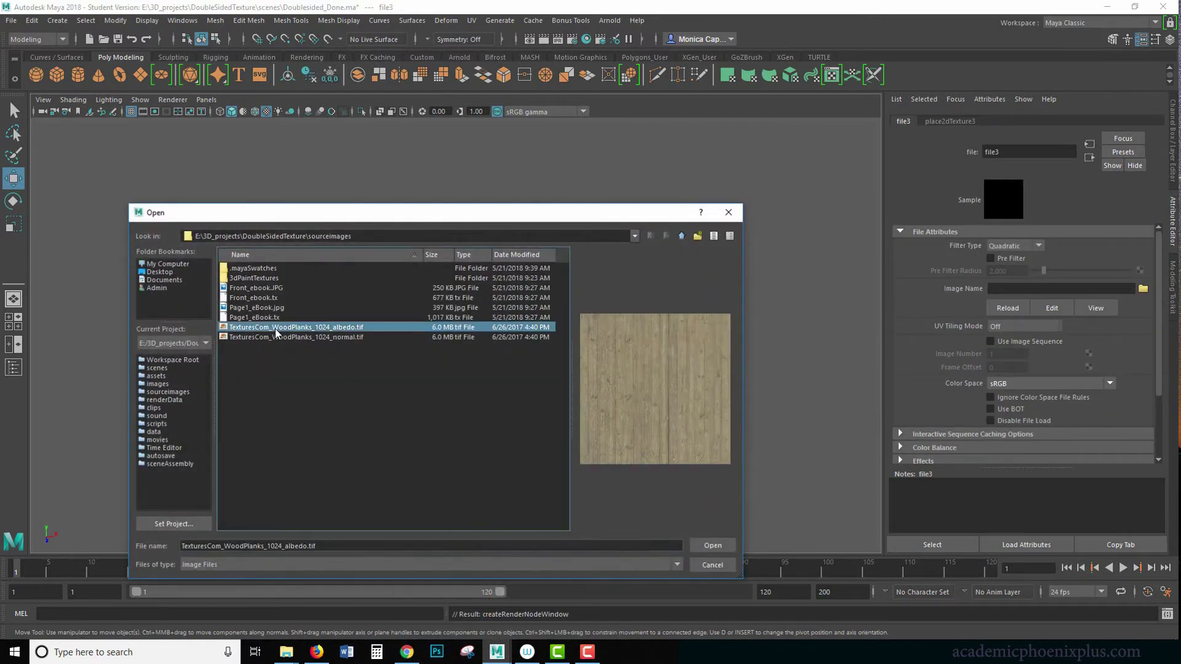
{"action": "double_click", "coordinate": [282, 329]}
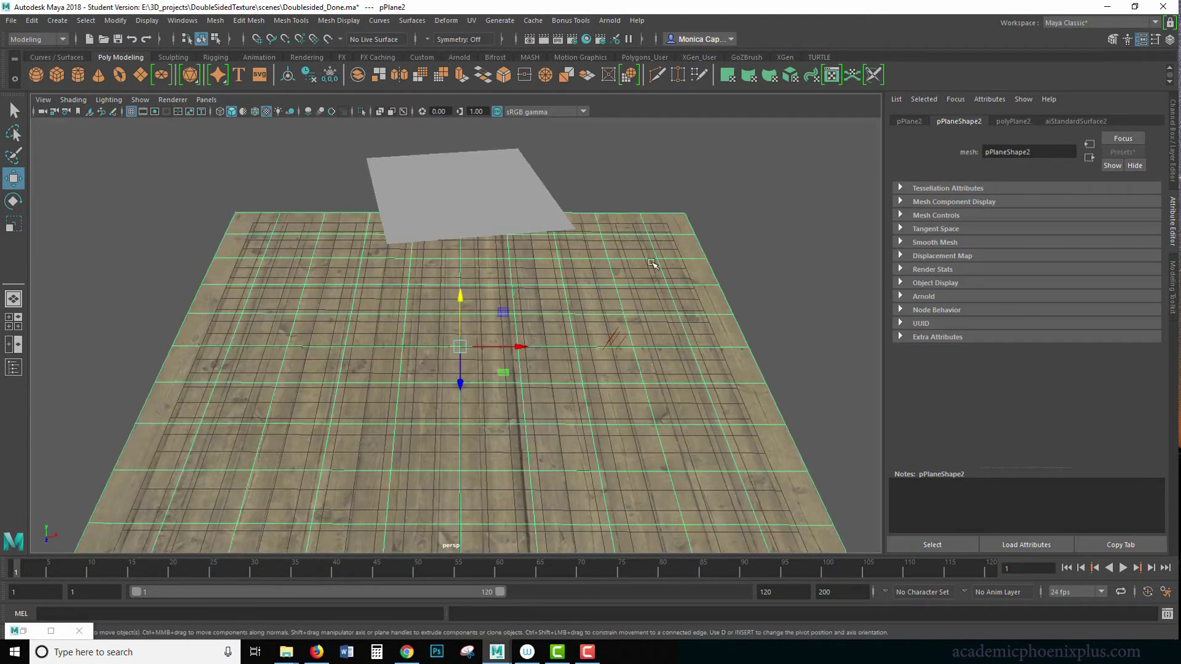
Step: Select both planes, delete their construction history and freeze their transformations
{"action": "right_click_drag", "start_coordinate": [653, 264], "coordinate": [593, 273], "text": "alt"}
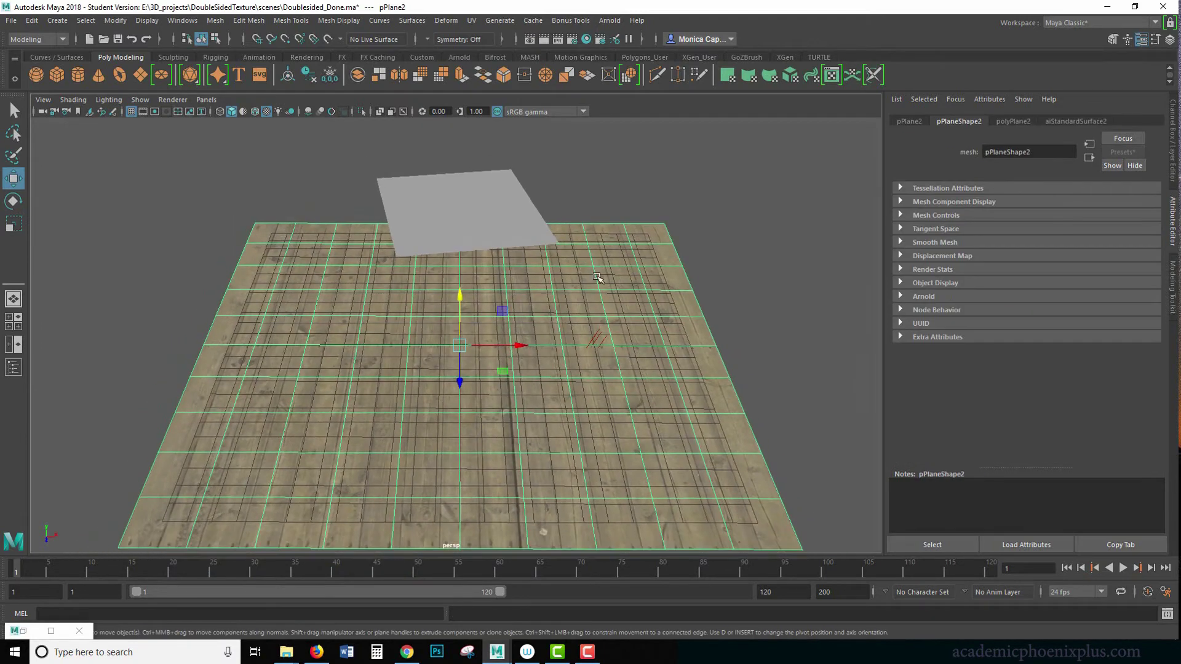
{"action": "middle_click_drag", "start_coordinate": [597, 277], "coordinate": [602, 236], "text": "alt"}
{"action": "left_click_drag", "start_coordinate": [399, 175], "coordinate": [329, 227]}
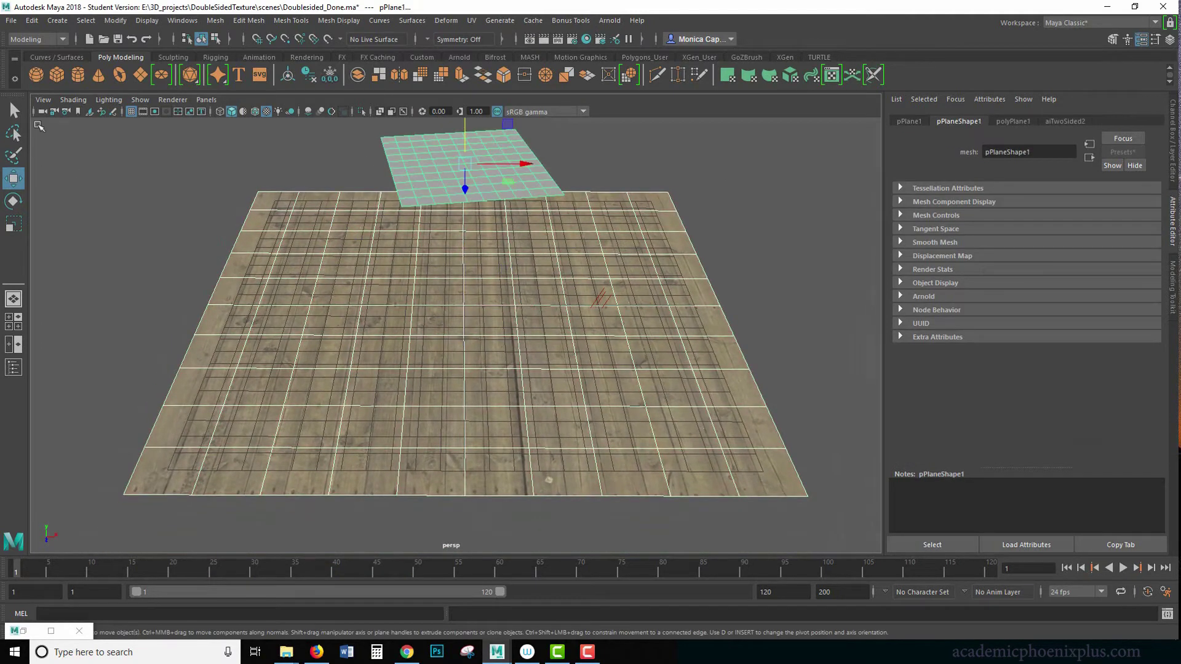
{"action": "left_click", "coordinate": [32, 21]}
{"action": "mouse_move", "coordinate": [139, 165]}
{"action": "left_click", "coordinate": [221, 174]}
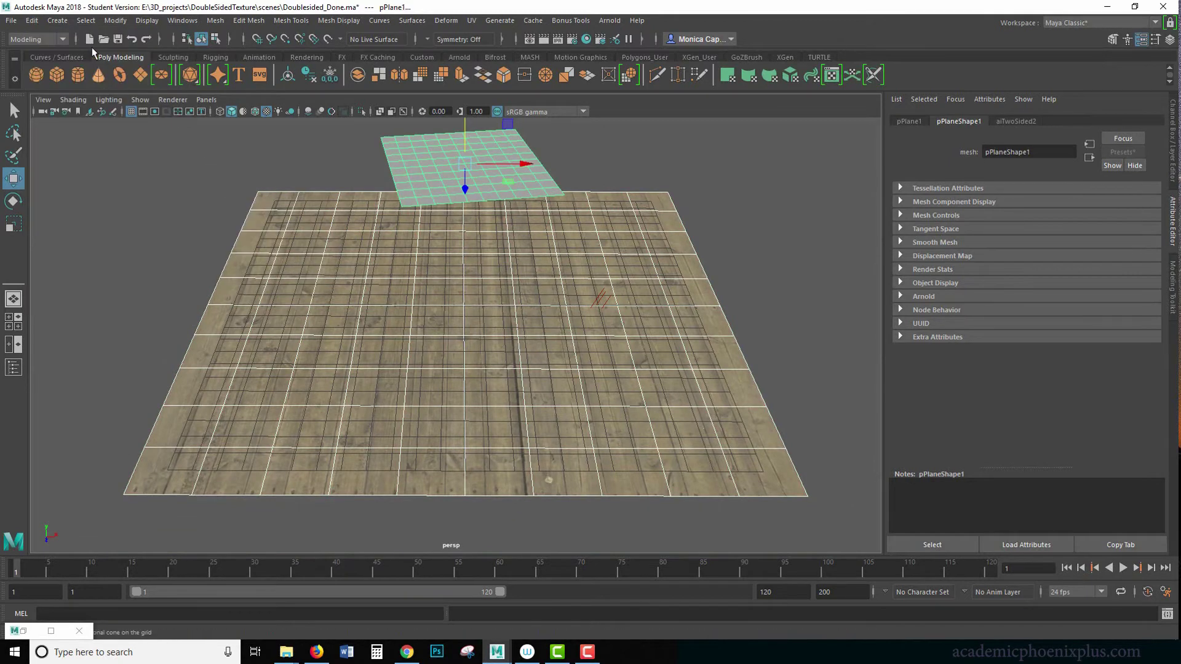
{"action": "left_click", "coordinate": [115, 20]}
{"action": "left_click", "coordinate": [153, 75]}
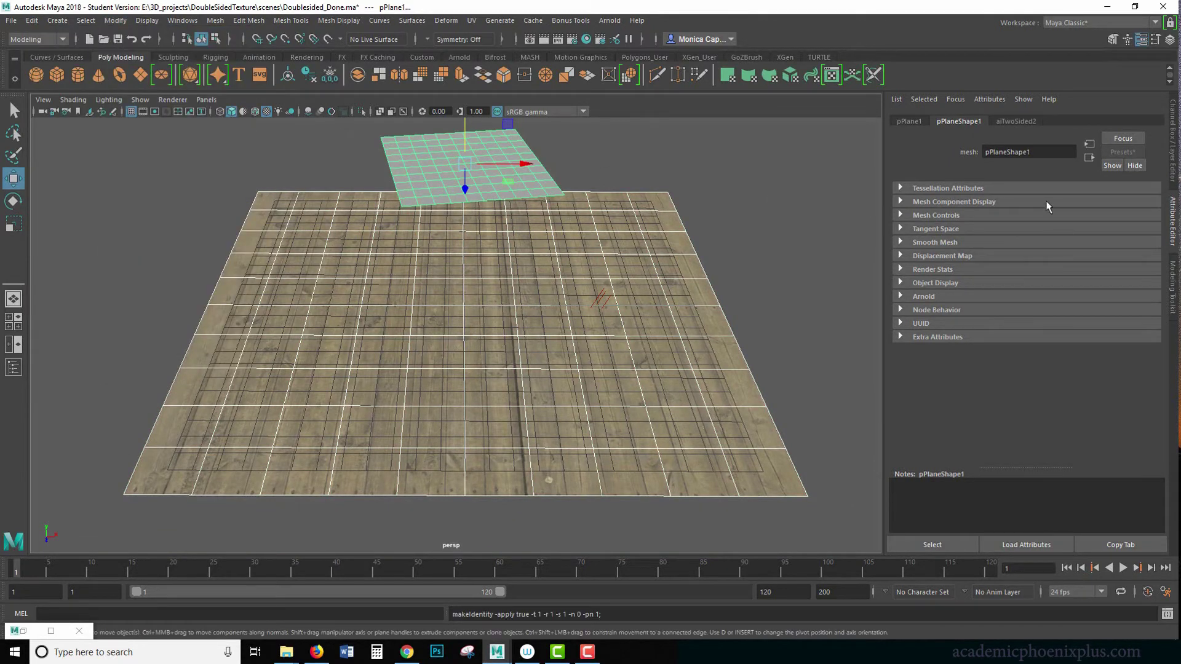
Step: Rename the large wood-textured plane as table_geo
{"action": "left_click", "coordinate": [730, 256]}
{"action": "left_click", "coordinate": [678, 249]}
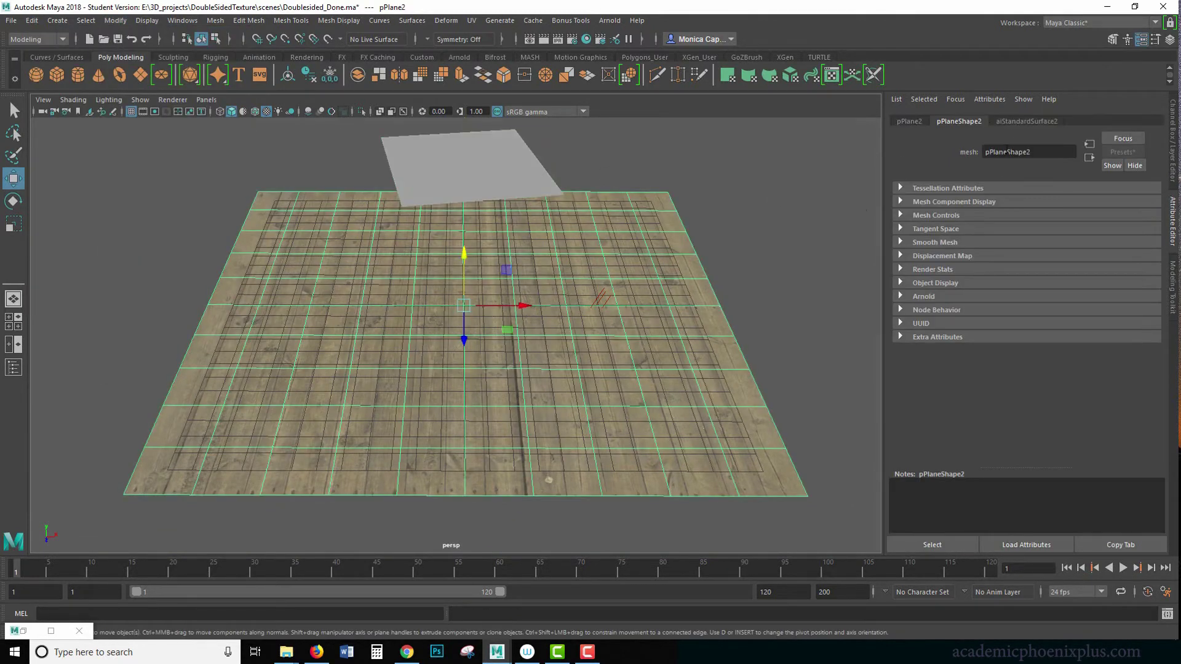
{"action": "left_click", "coordinate": [1033, 122]}
{"action": "left_click", "coordinate": [960, 121]}
{"action": "key", "text": "ctrl+a"}
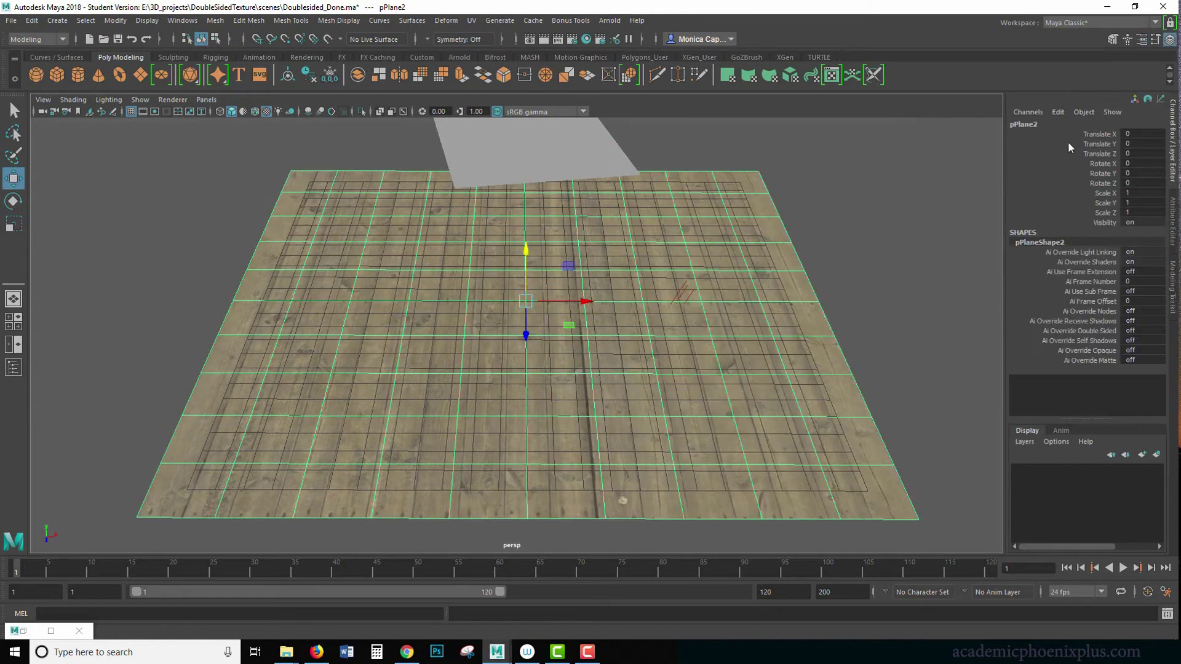
{"action": "left_click", "coordinate": [1064, 124]}
{"action": "type", "text": "table_geo"}
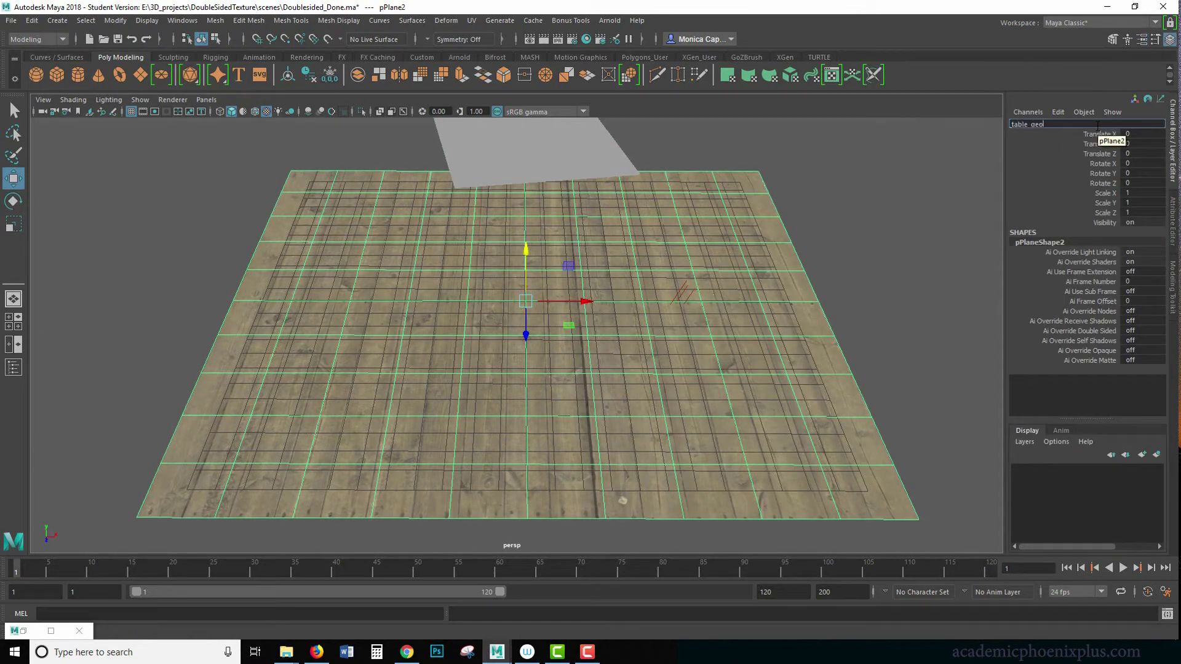
{"action": "key", "text": "Return"}
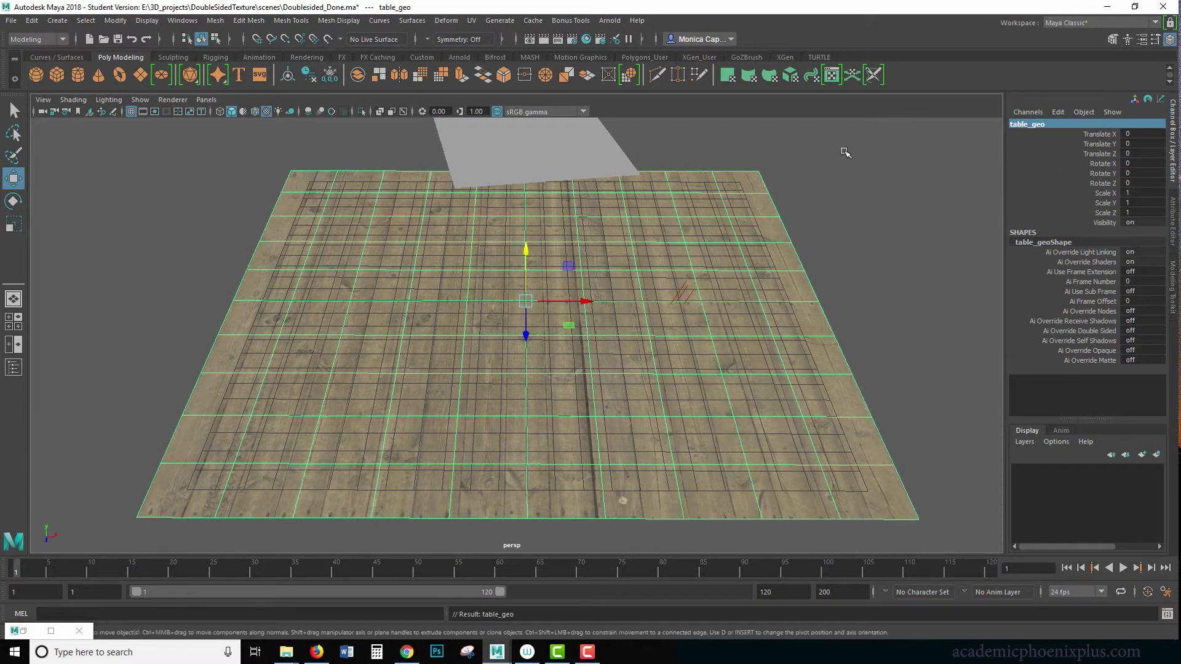
Step: Rename the small raised plane as paper_geo
{"action": "left_click", "coordinate": [570, 130]}
{"action": "left_click", "coordinate": [1069, 125]}
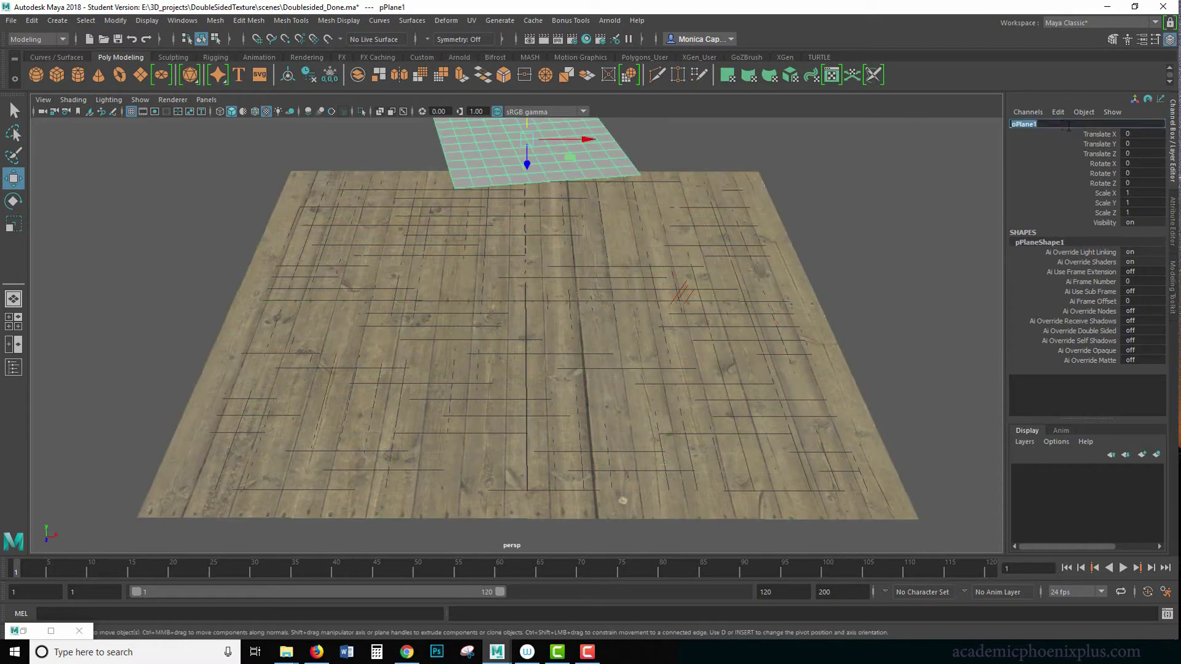
{"action": "type", "text": "paper_geo"}
{"action": "key", "text": "Return"}
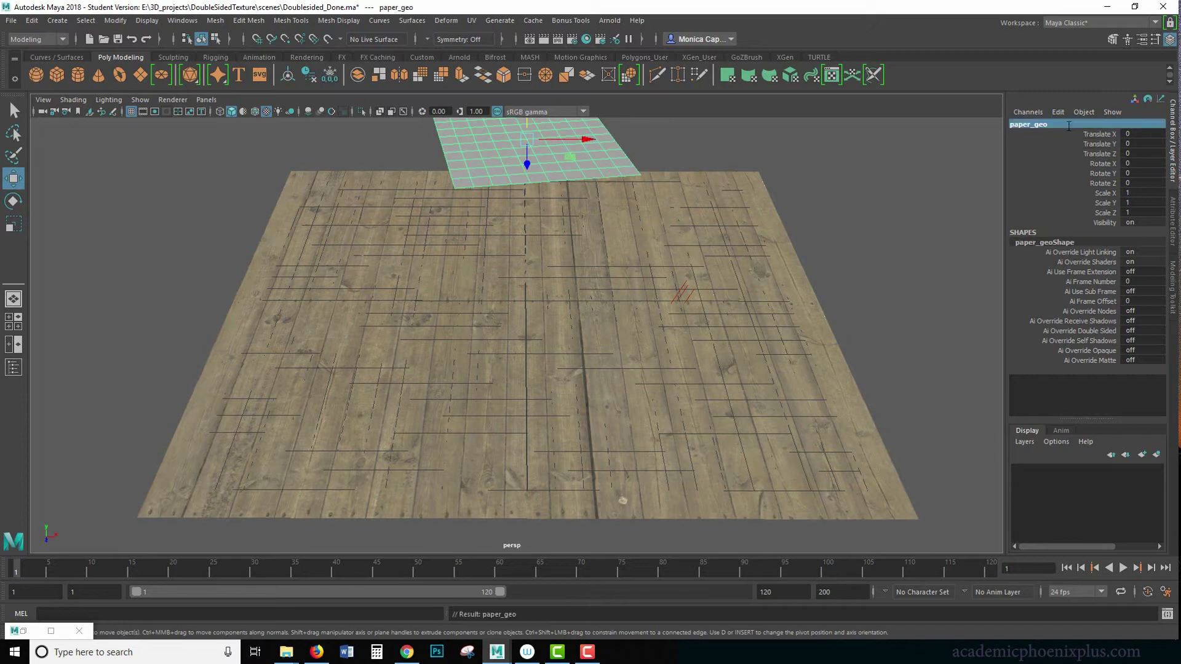
Step: Tilt paper_geo freehand to about 12.4° in X, 1° in Y and -8.8° in Z
{"action": "left_click", "coordinate": [788, 234]}
{"action": "left_click_drag", "start_coordinate": [789, 234], "coordinate": [556, 232], "text": "alt"}
{"action": "left_click", "coordinate": [483, 246]}
{"action": "key", "text": "e"}
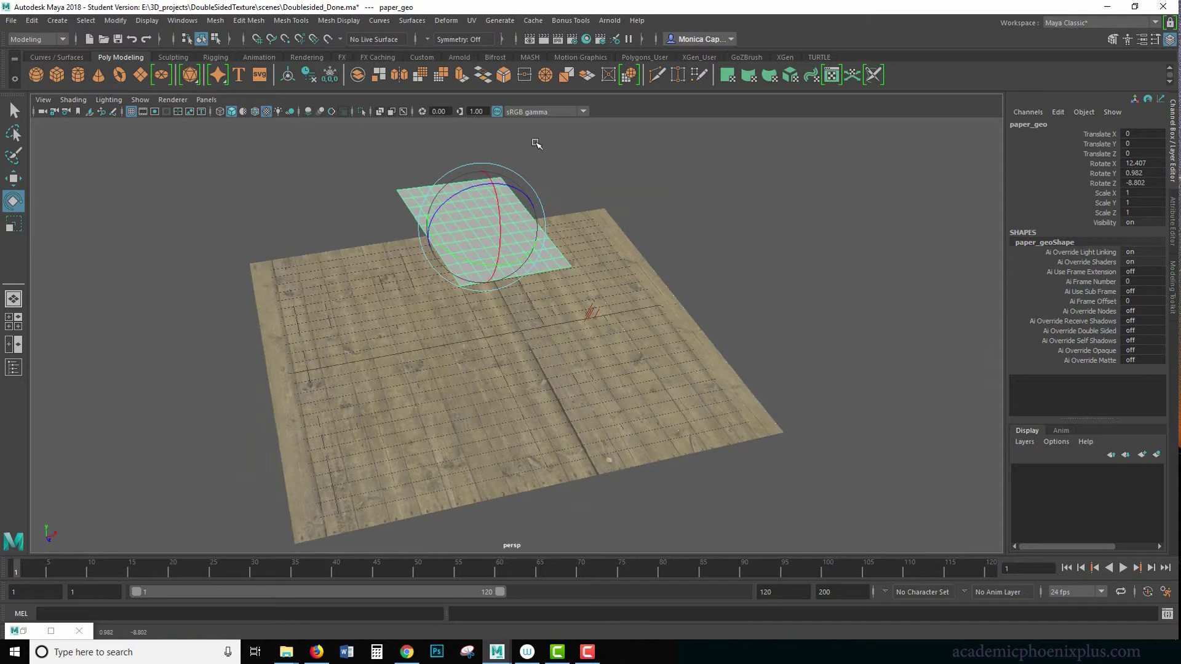
Step: Select table_geo and switch the command set from Modeling to FX
{"action": "left_click", "coordinate": [500, 311]}
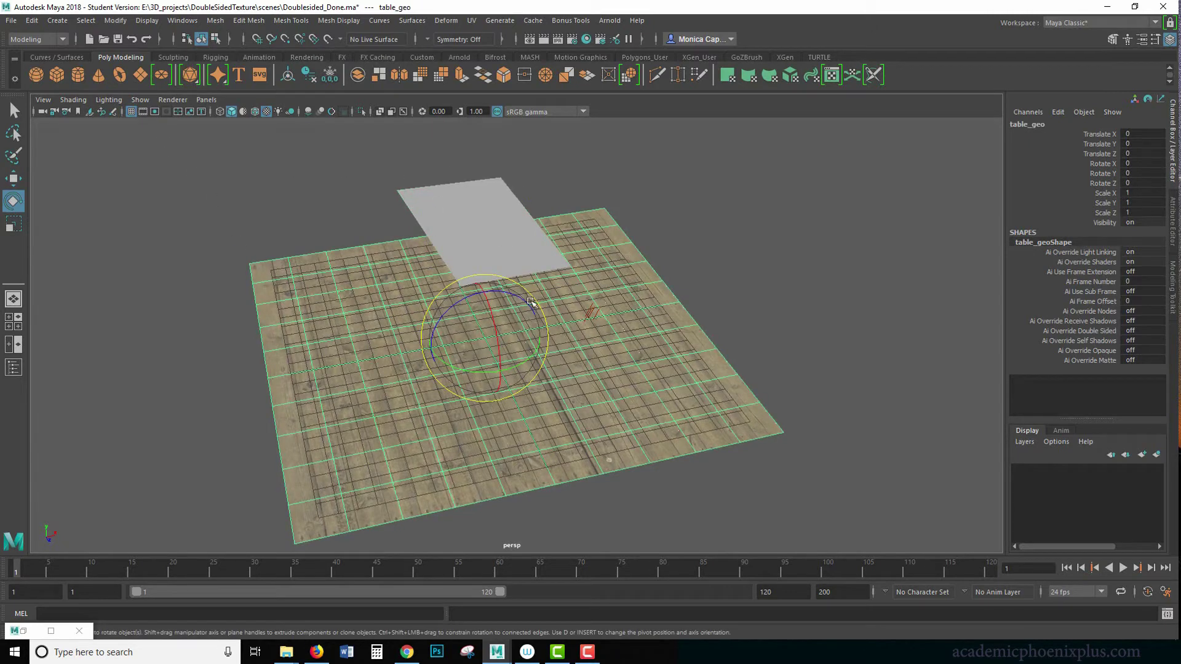
{"action": "left_click", "coordinate": [834, 310]}
{"action": "left_click", "coordinate": [476, 327]}
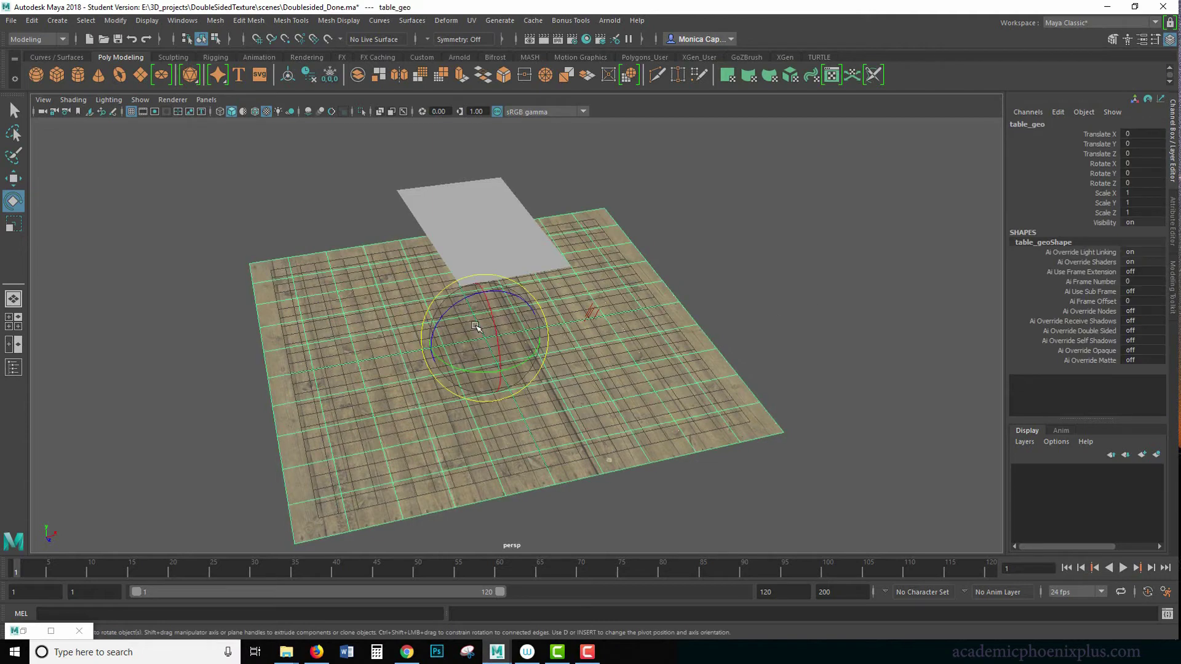
{"action": "left_click", "coordinate": [62, 39]}
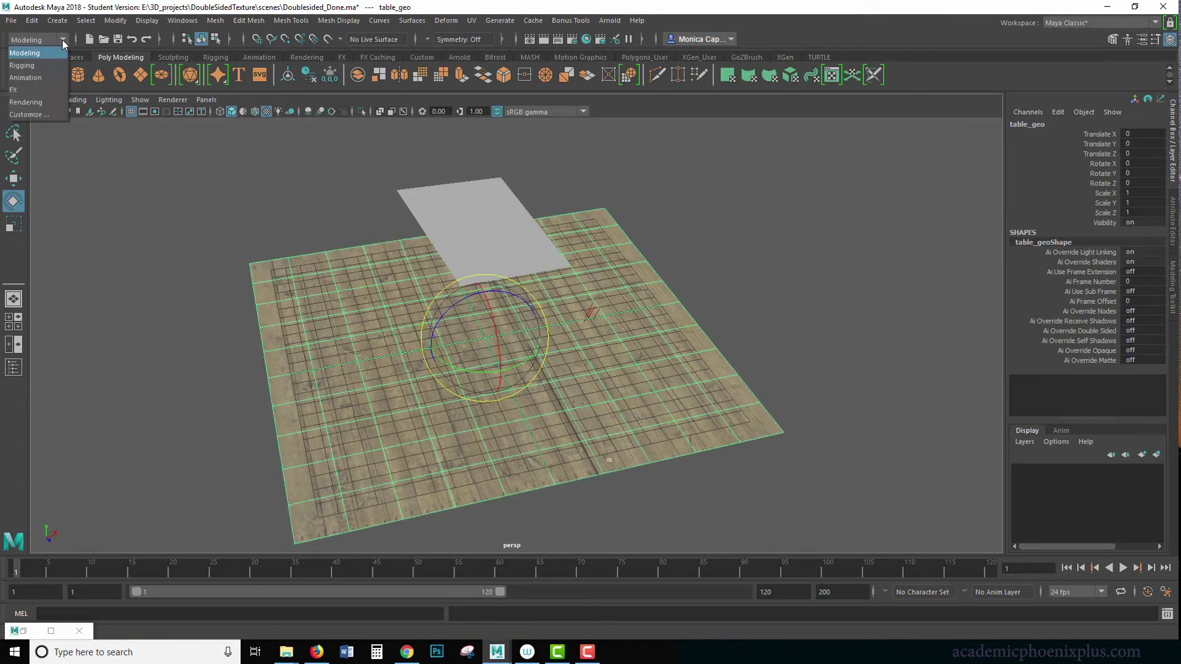
{"action": "left_click", "coordinate": [34, 90]}
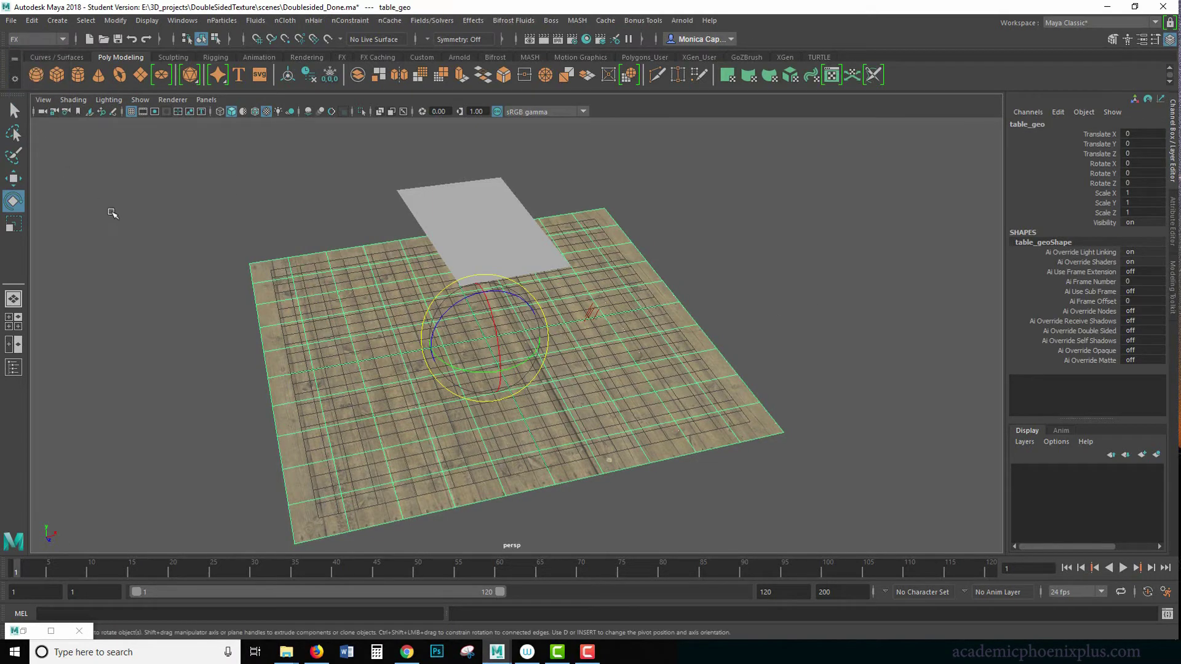
Step: Try to make table_geo a passive collider, and undo it
{"action": "left_click", "coordinate": [285, 22]}
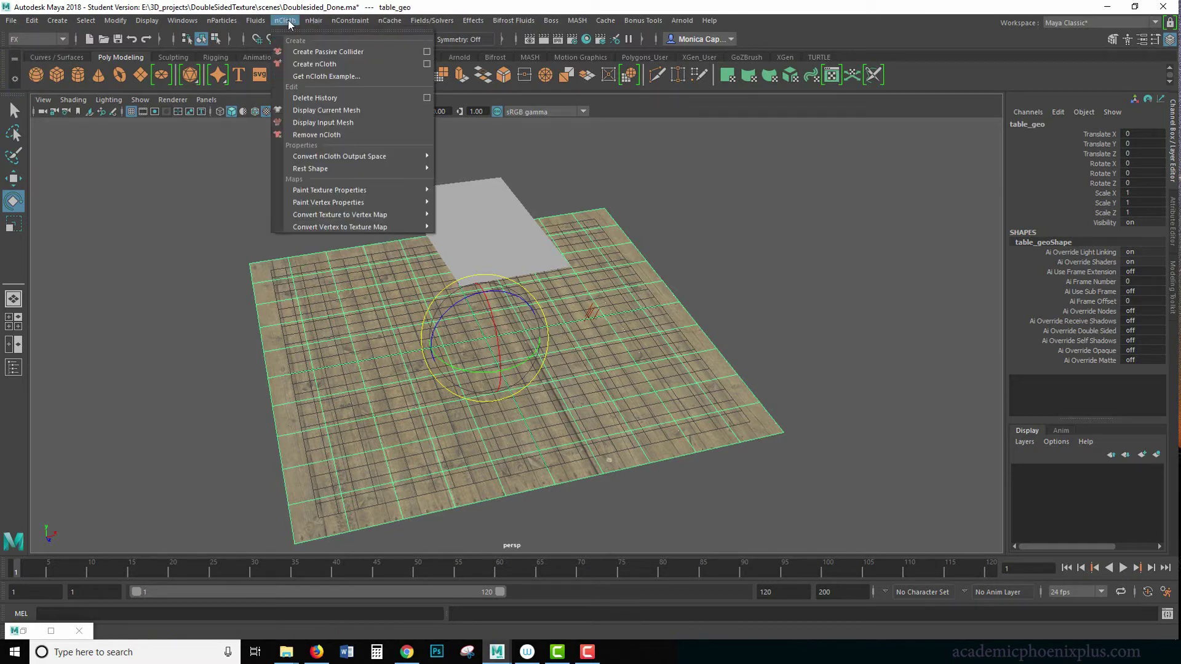
{"action": "left_click", "coordinate": [361, 52]}
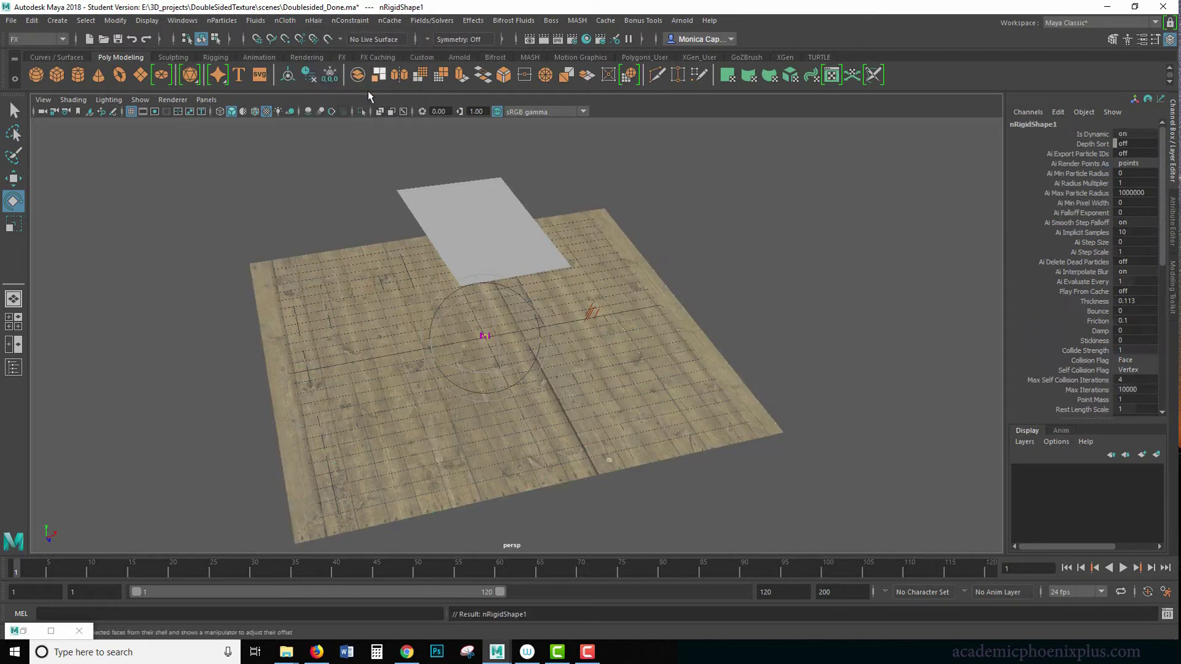
{"action": "left_click", "coordinate": [527, 354]}
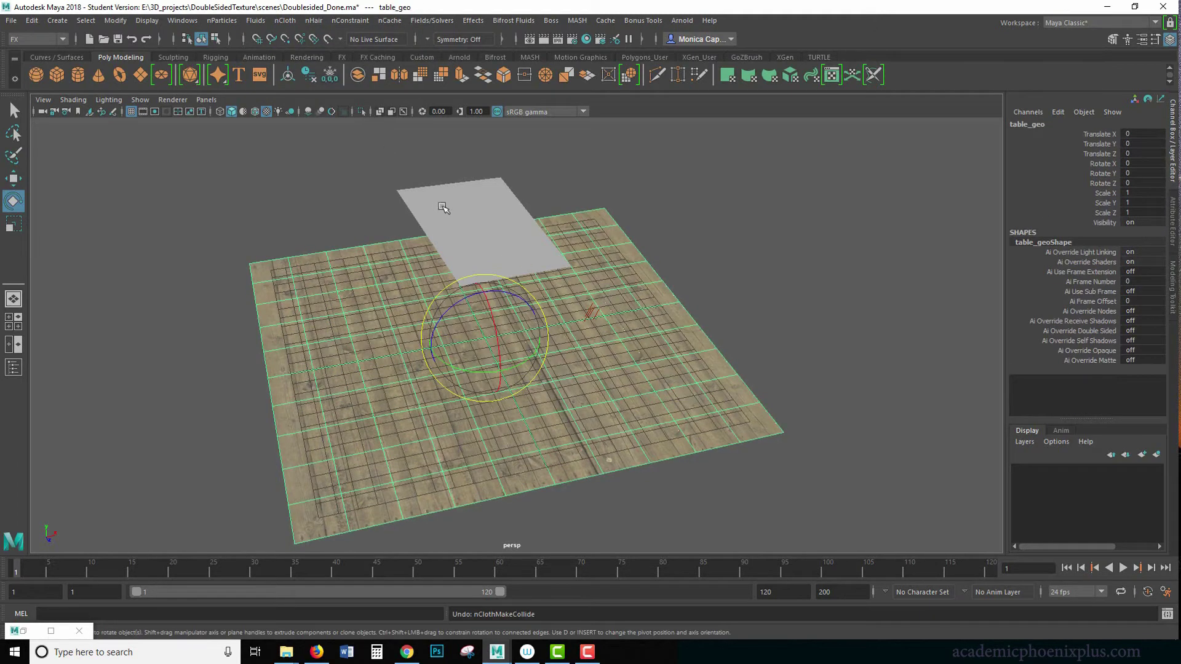
Step: Convert the tilted paper_geo plane into an nCloth object and clear the selection
{"action": "left_click", "coordinate": [406, 189]}
{"action": "left_click", "coordinate": [285, 20]}
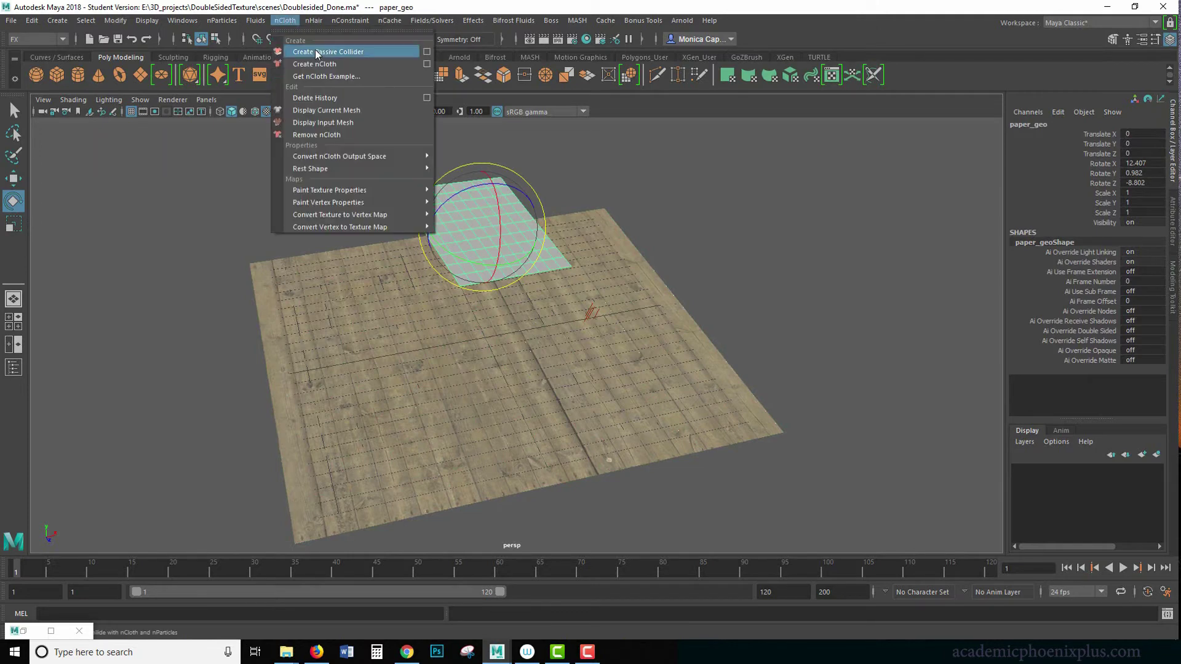
{"action": "left_click", "coordinate": [310, 64]}
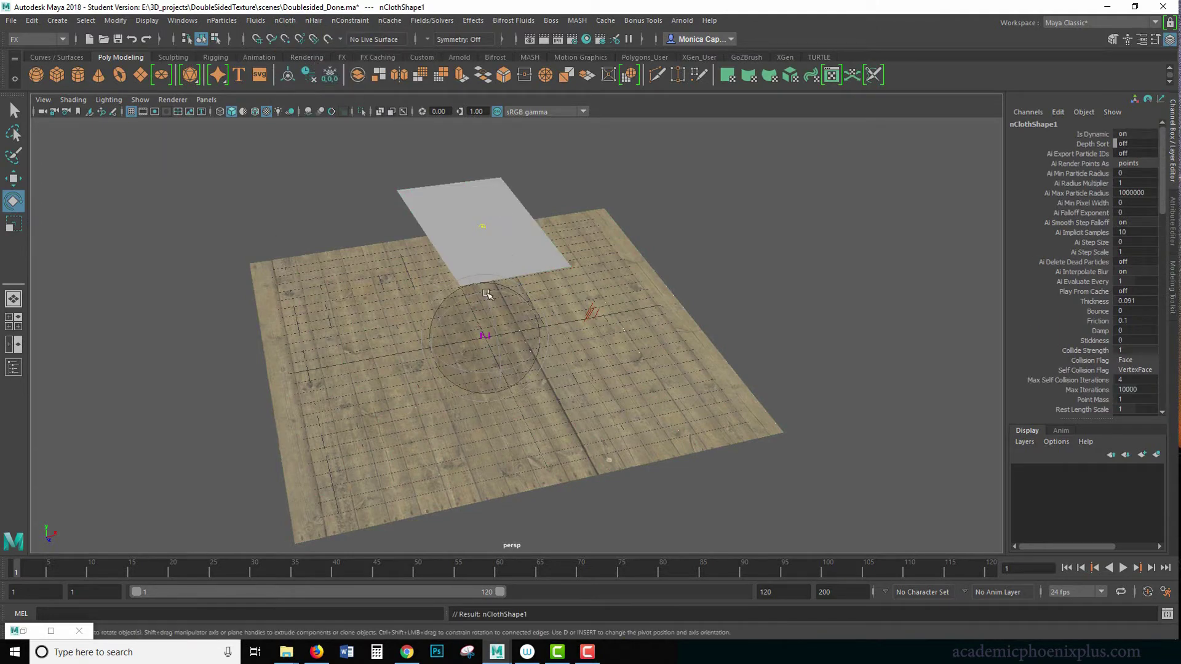
{"action": "left_click_drag", "start_coordinate": [776, 318], "coordinate": [769, 289], "text": "alt"}
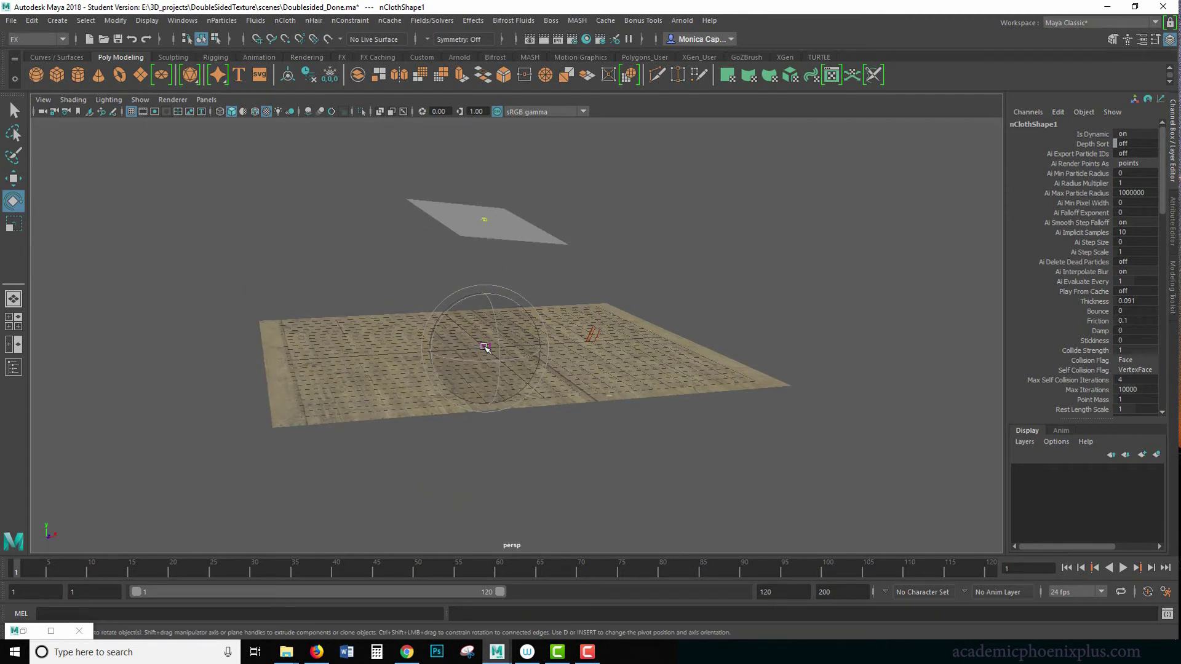
{"action": "left_click", "coordinate": [849, 287]}
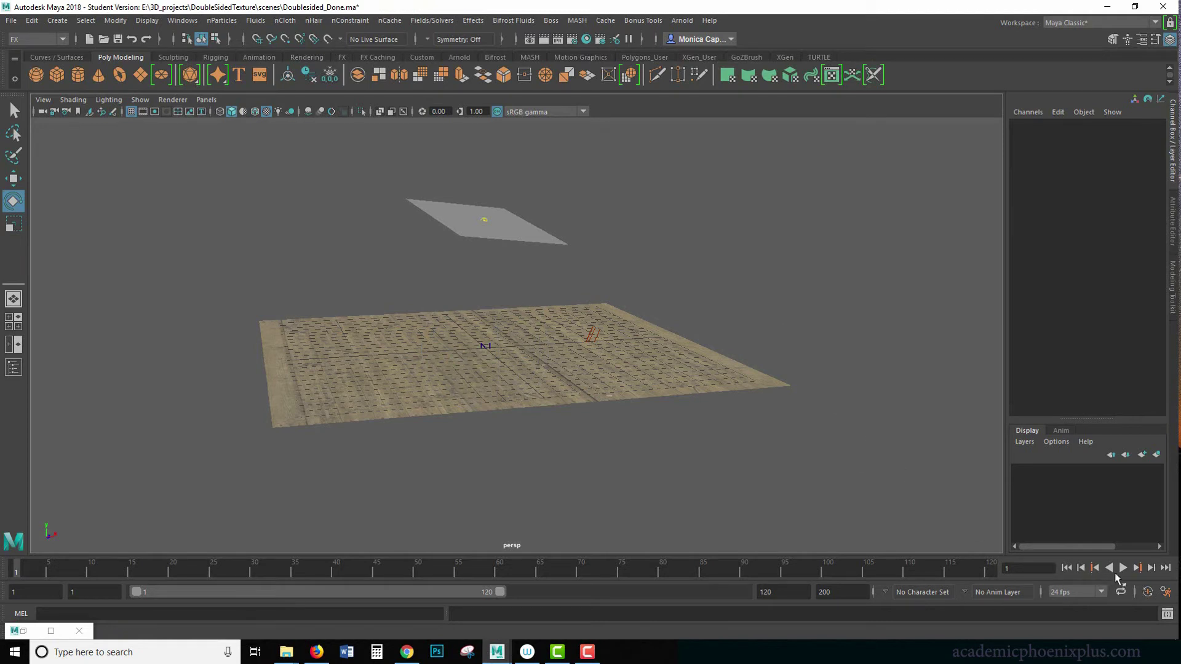
Step: Extend the playback and animation range to end at frame 500
{"action": "left_click_drag", "start_coordinate": [502, 596], "coordinate": [698, 598]}
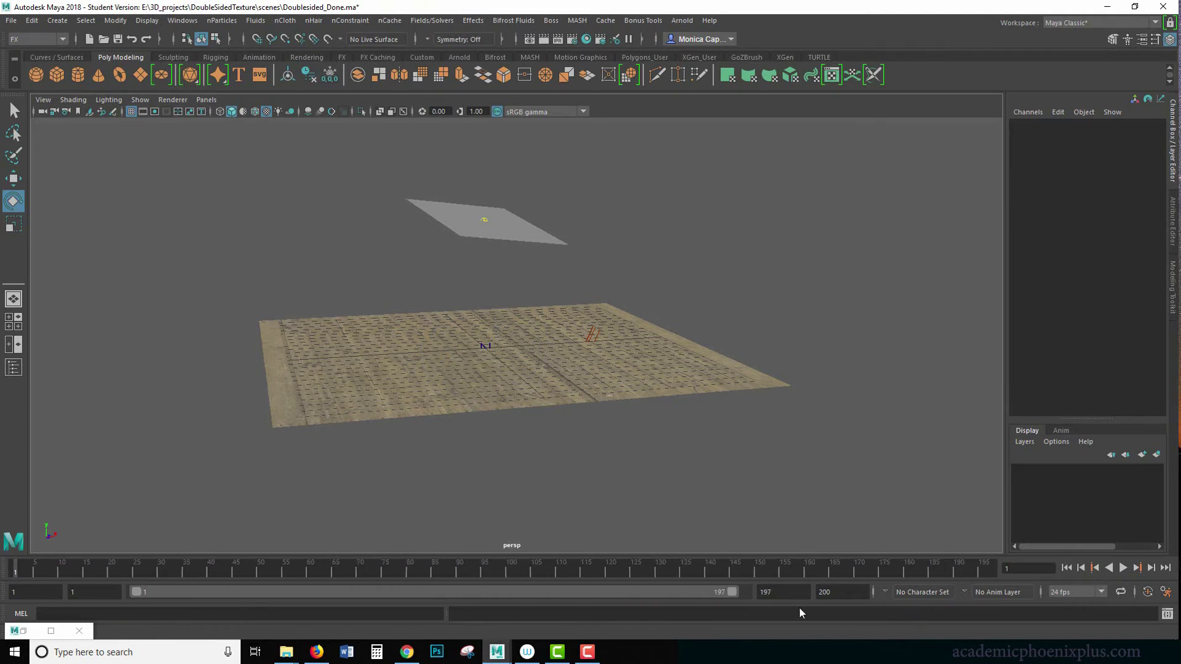
{"action": "type", "text": "0"}
{"action": "key", "text": "Return"}
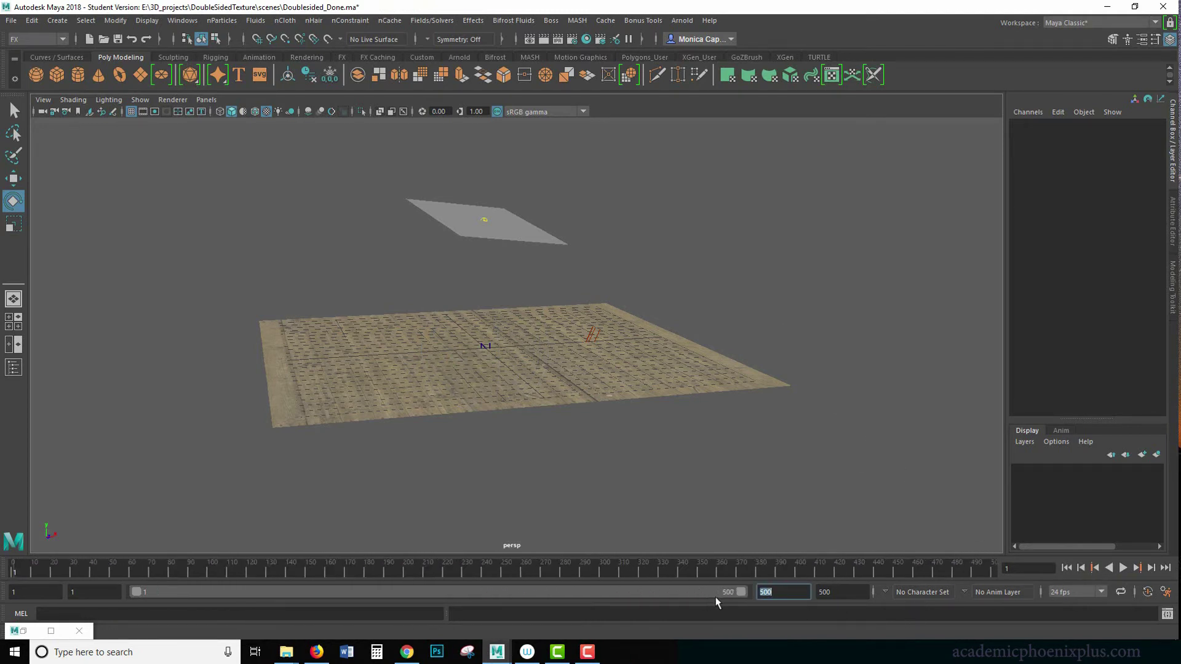
Step: Play the cloth simulation, examine how the paper falls relative to the table, and return to the first frame
{"action": "left_click", "coordinate": [1123, 568]}
{"action": "left_click", "coordinate": [1122, 569]}
{"action": "left_click_drag", "start_coordinate": [688, 362], "coordinate": [778, 414], "text": "alt"}
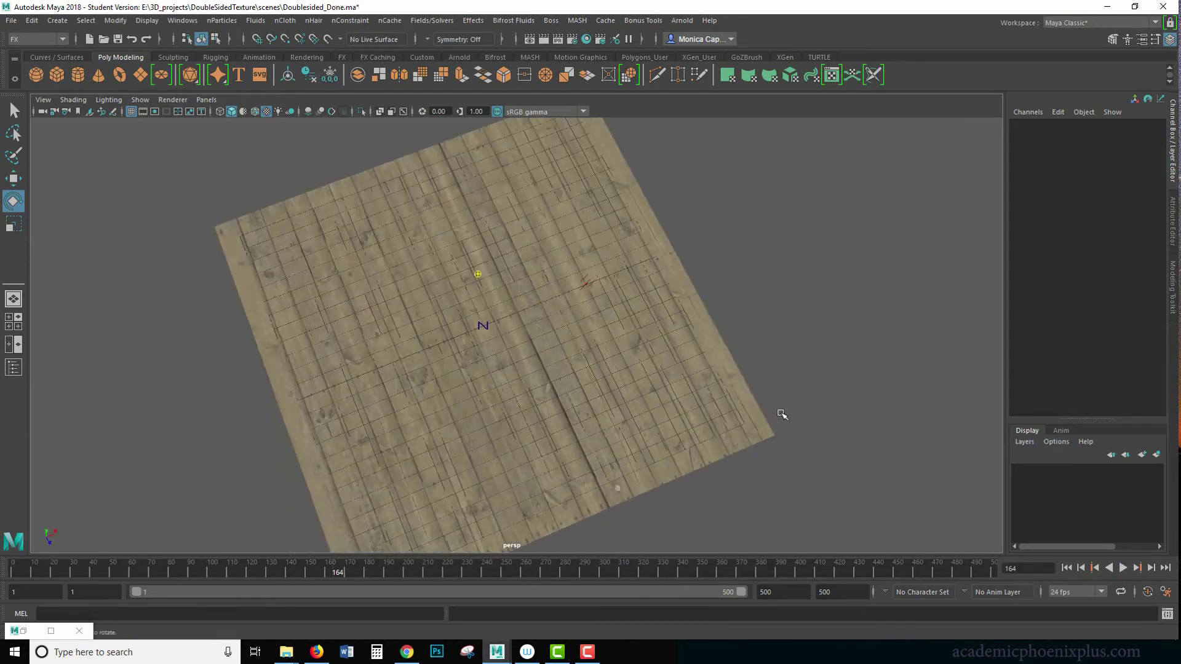
{"action": "middle_click_drag", "start_coordinate": [826, 413], "coordinate": [784, 228], "text": "alt"}
{"action": "right_click_drag", "start_coordinate": [842, 311], "coordinate": [589, 271], "text": "alt"}
{"action": "middle_click_drag", "start_coordinate": [590, 271], "coordinate": [555, 285], "text": "alt"}
{"action": "left_click_drag", "start_coordinate": [554, 284], "coordinate": [873, 359], "text": "alt"}
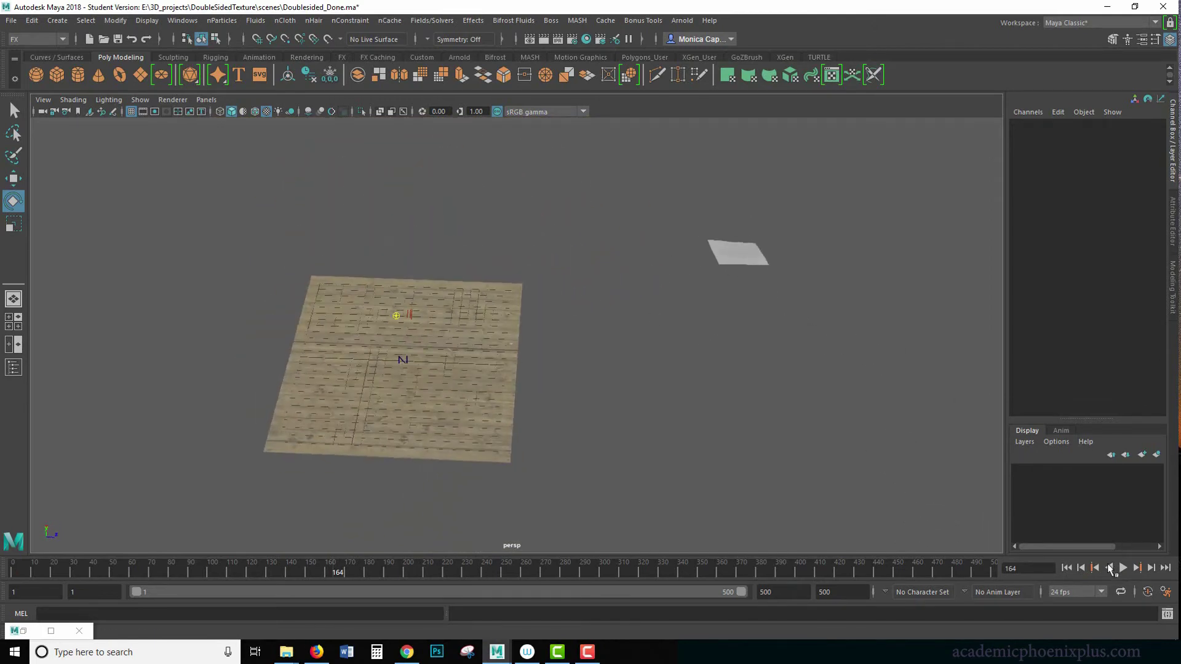
{"action": "left_click", "coordinate": [1122, 567]}
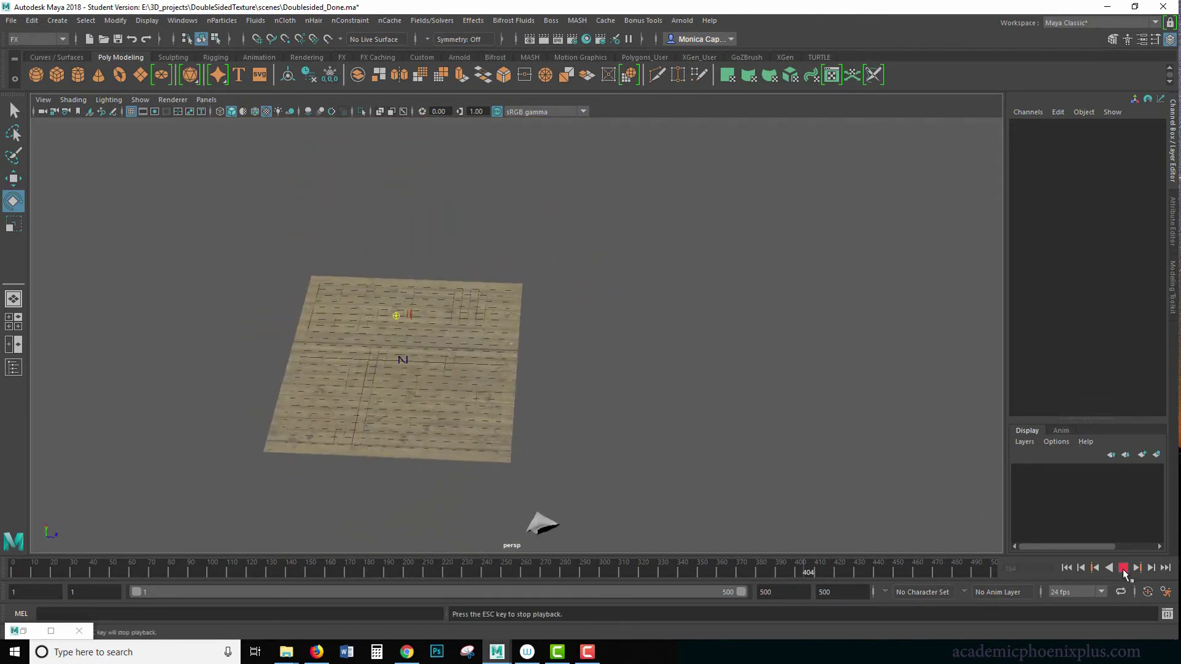
{"action": "left_click", "coordinate": [1122, 568]}
{"action": "left_click", "coordinate": [1066, 567]}
Step: Scale table_geo up uniformly so that it extends well beyond the paper on all sides
{"action": "left_click_drag", "start_coordinate": [838, 459], "coordinate": [541, 359], "text": "alt"}
{"action": "left_click", "coordinate": [438, 330]}
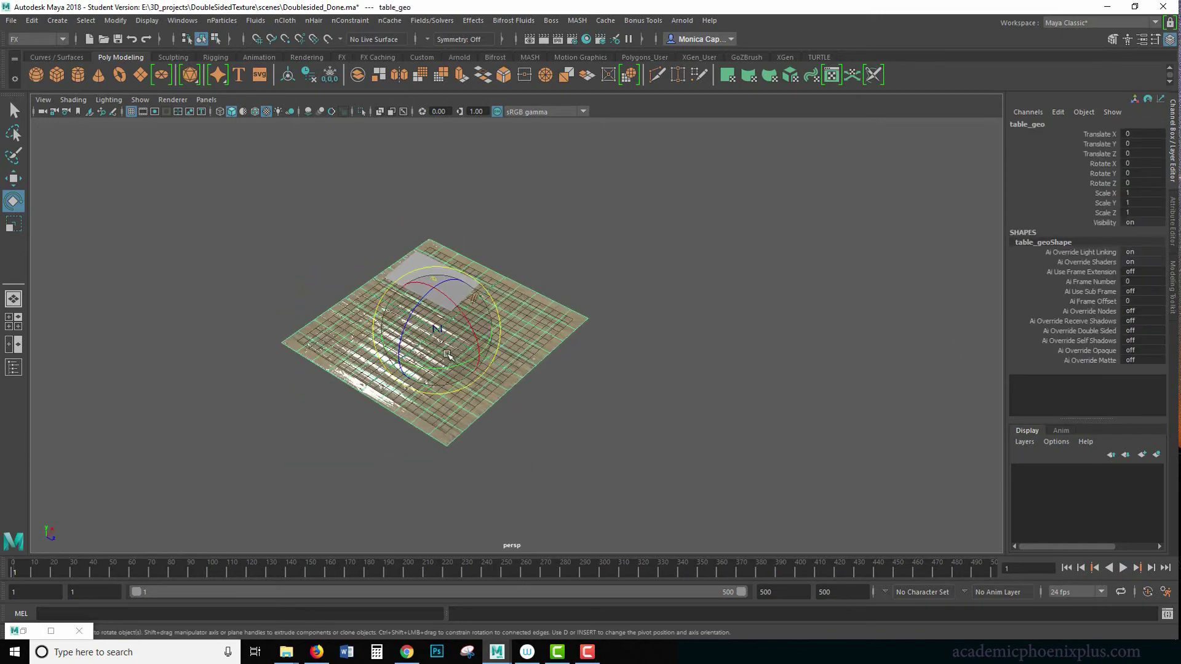
{"action": "key", "text": "r"}
{"action": "left_click_drag", "start_coordinate": [438, 331], "coordinate": [743, 314]}
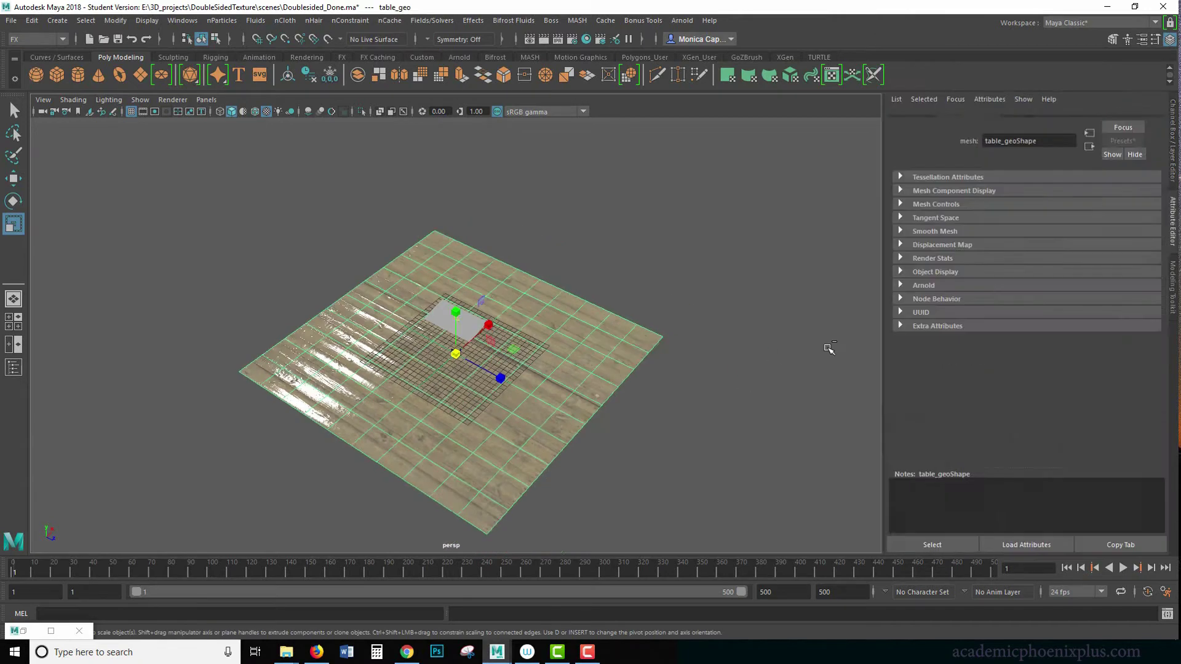
Step: Set the table material's specular weight to 0.481 and roughness to 0.364, with a light grey specular color
{"action": "key", "text": "ctrl+a"}
{"action": "left_click", "coordinate": [1045, 122]}
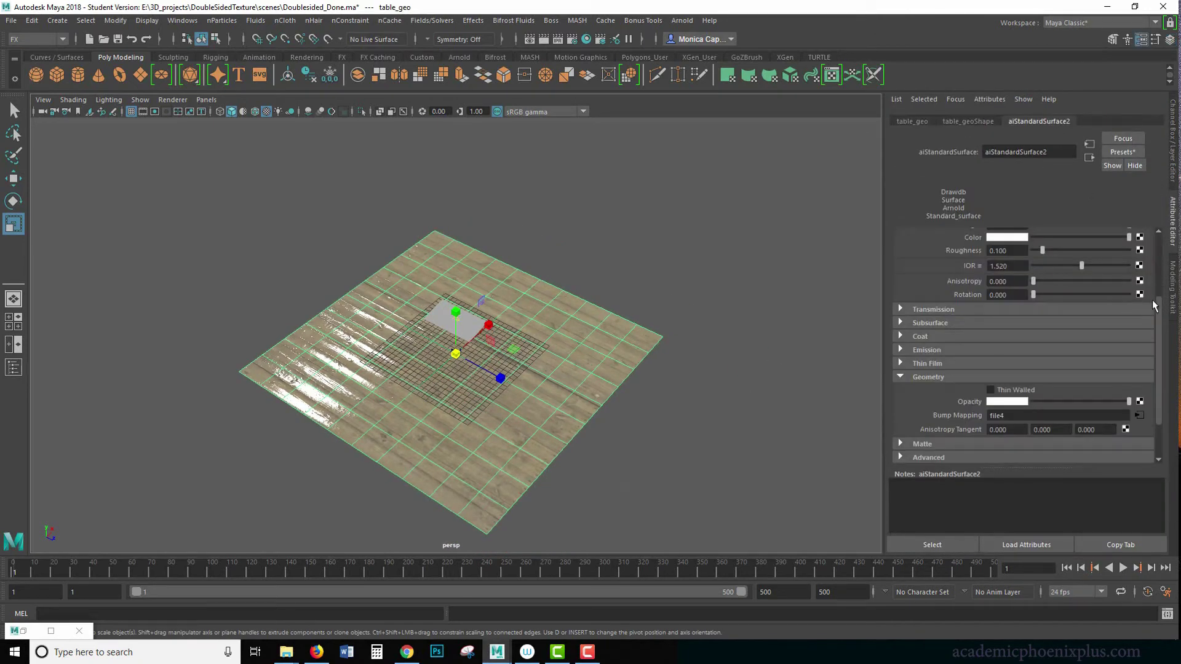
{"action": "scroll", "coordinate": [1152, 300], "scroll_direction": "up", "scroll_amount": 3}
{"action": "left_click_drag", "start_coordinate": [1049, 314], "coordinate": [1079, 287]}
Step: Run the simulation, set the playback speed to Play Every Frame, Free, and return to the first frame
{"action": "left_click", "coordinate": [1123, 568]}
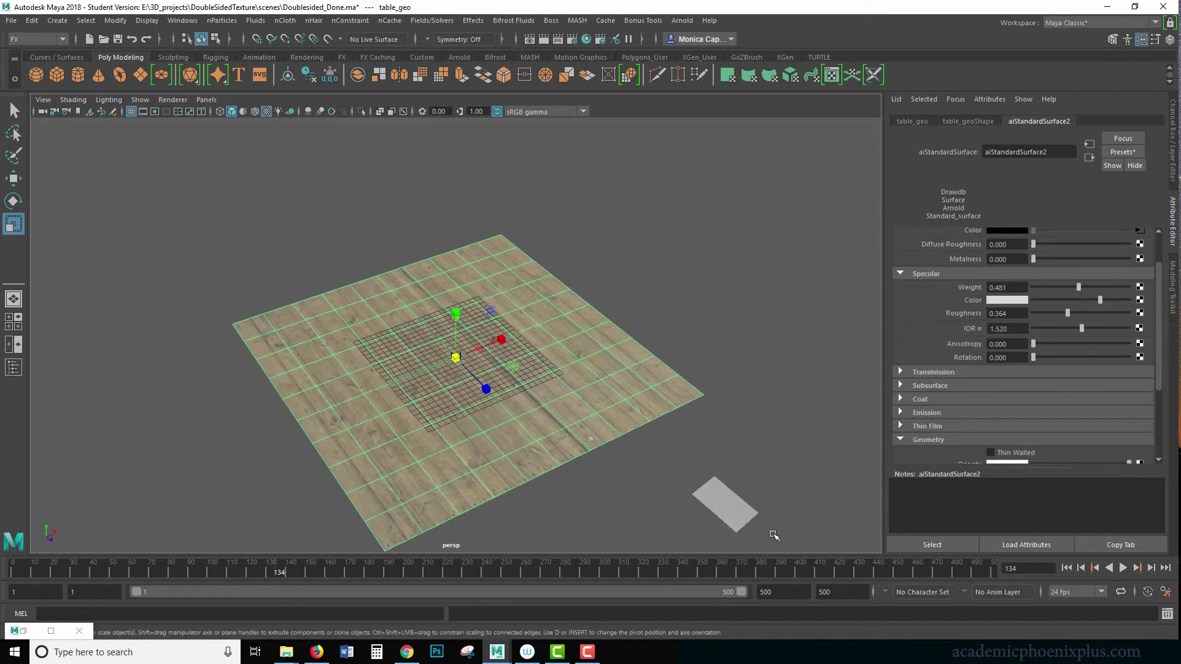
{"action": "right_click", "coordinate": [791, 572]}
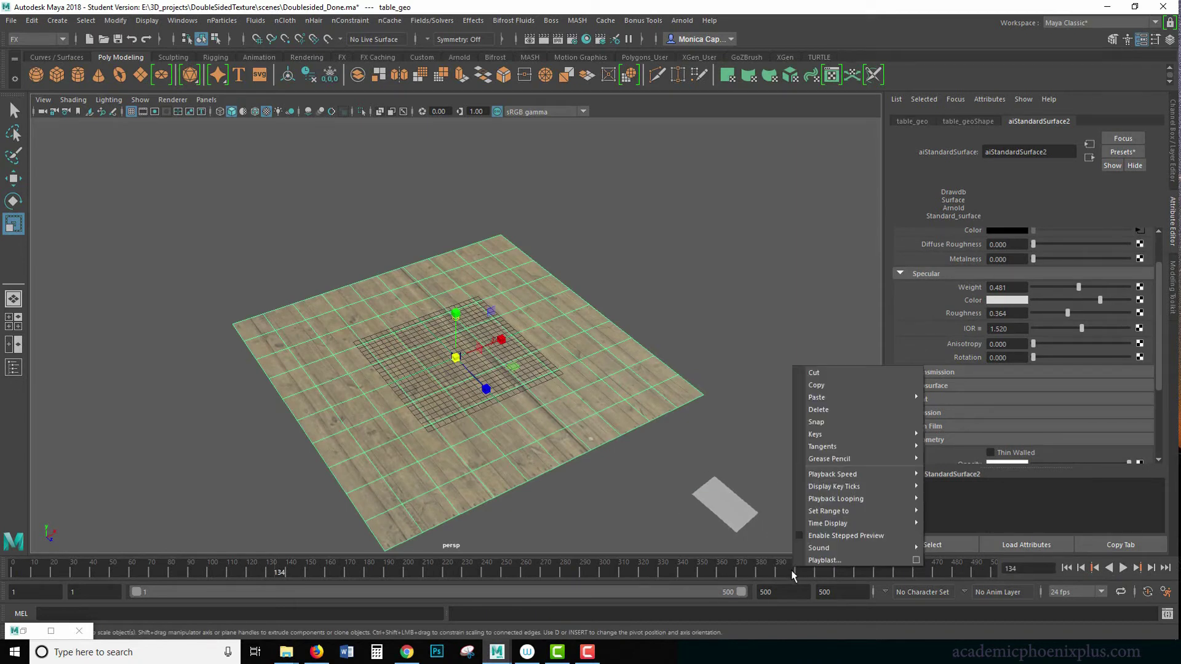
{"action": "mouse_move", "coordinate": [892, 474]}
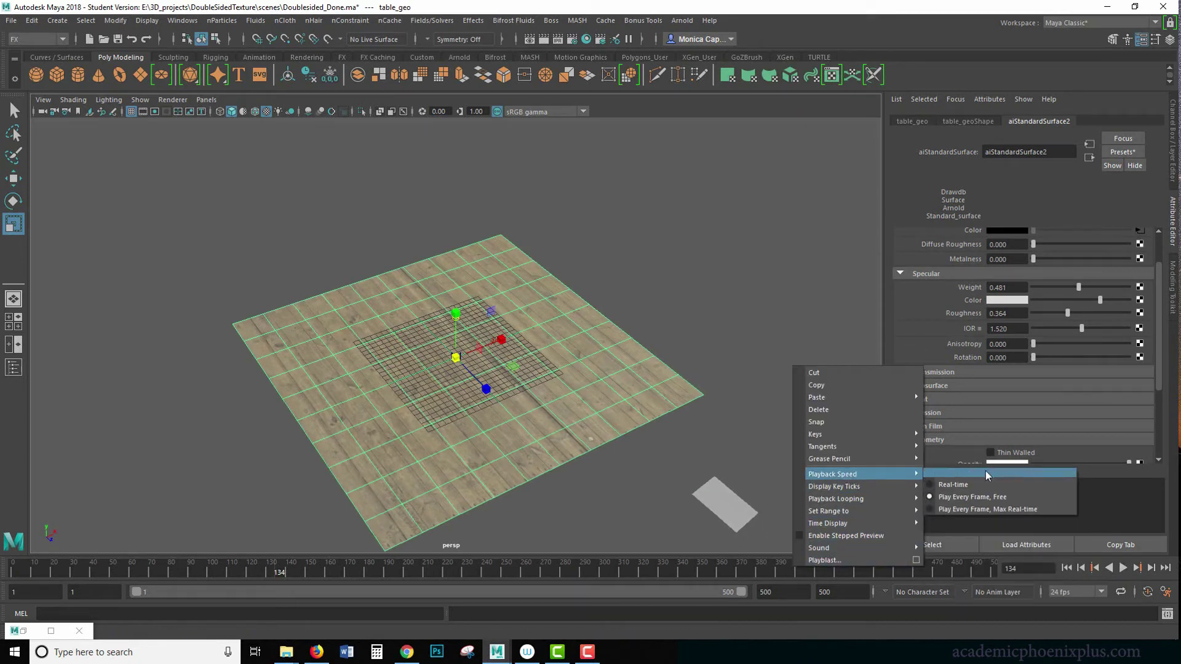
{"action": "left_click", "coordinate": [1050, 499]}
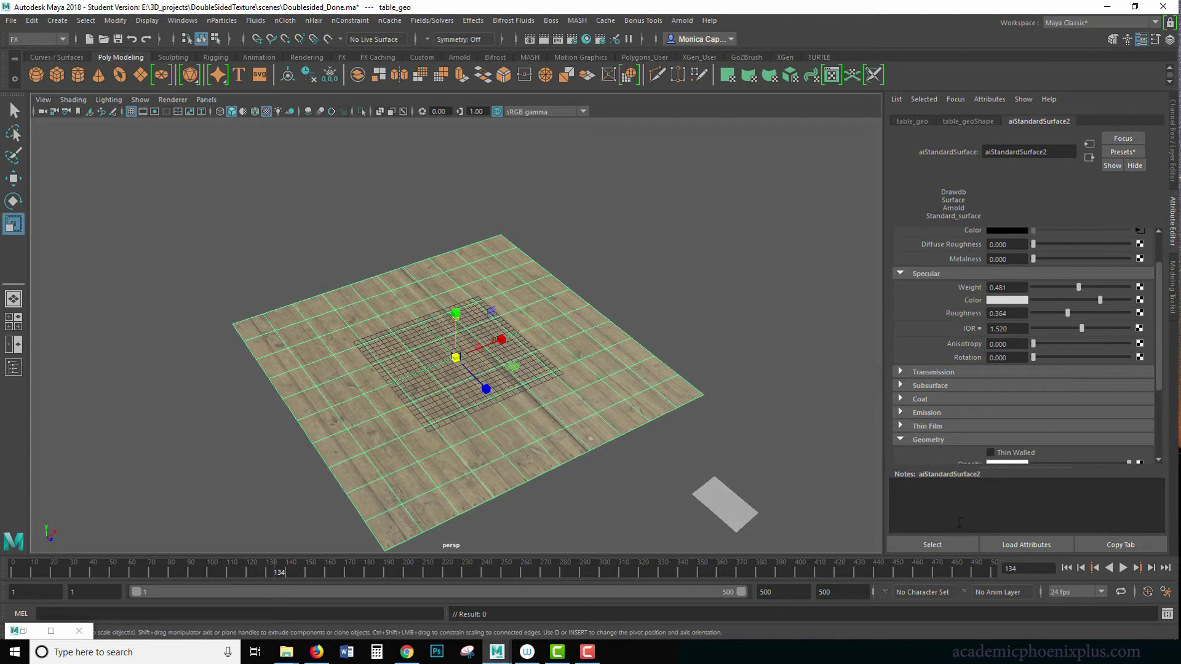
{"action": "left_click", "coordinate": [1066, 567]}
Step: Make the enlarged table_geo a passive collider for the cloth simulation
{"action": "left_click_drag", "start_coordinate": [688, 340], "coordinate": [643, 337], "text": "alt"}
{"action": "left_click", "coordinate": [456, 302]}
{"action": "left_click", "coordinate": [286, 22]}
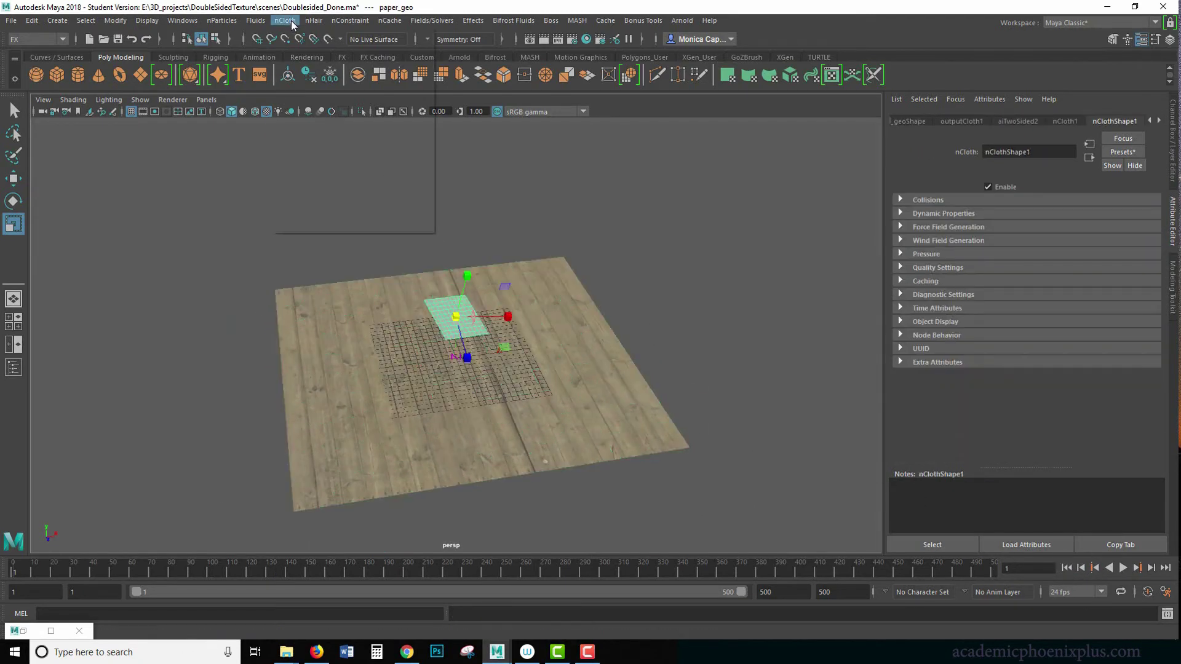
{"action": "left_click", "coordinate": [534, 267]}
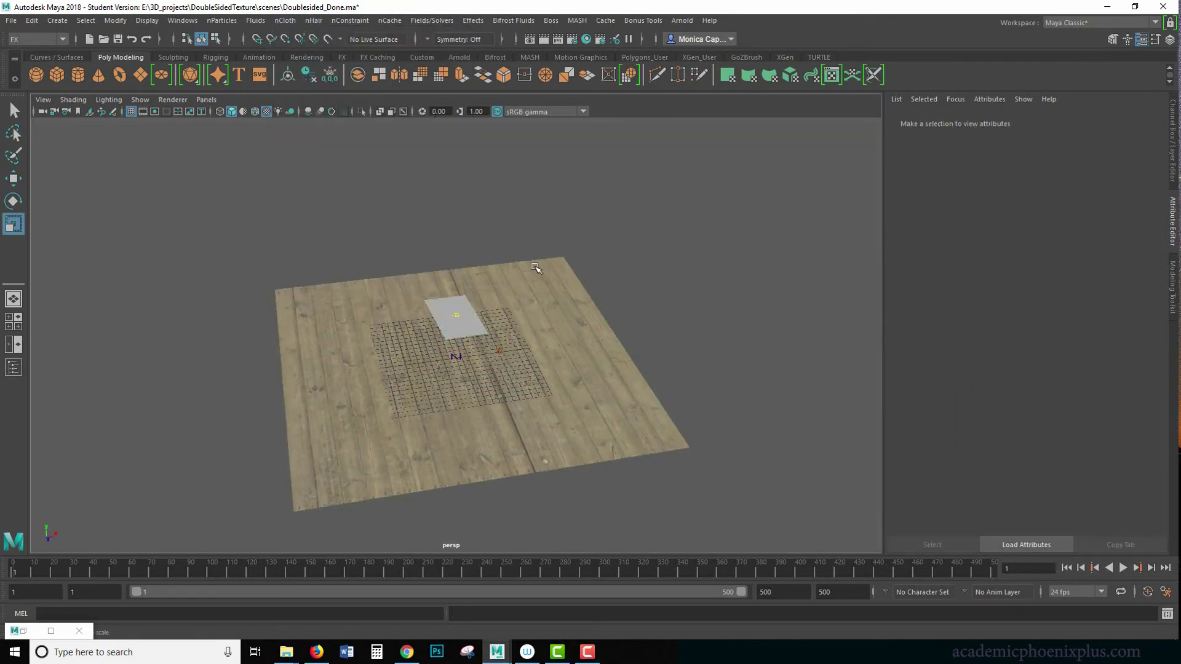
{"action": "left_click", "coordinate": [461, 307]}
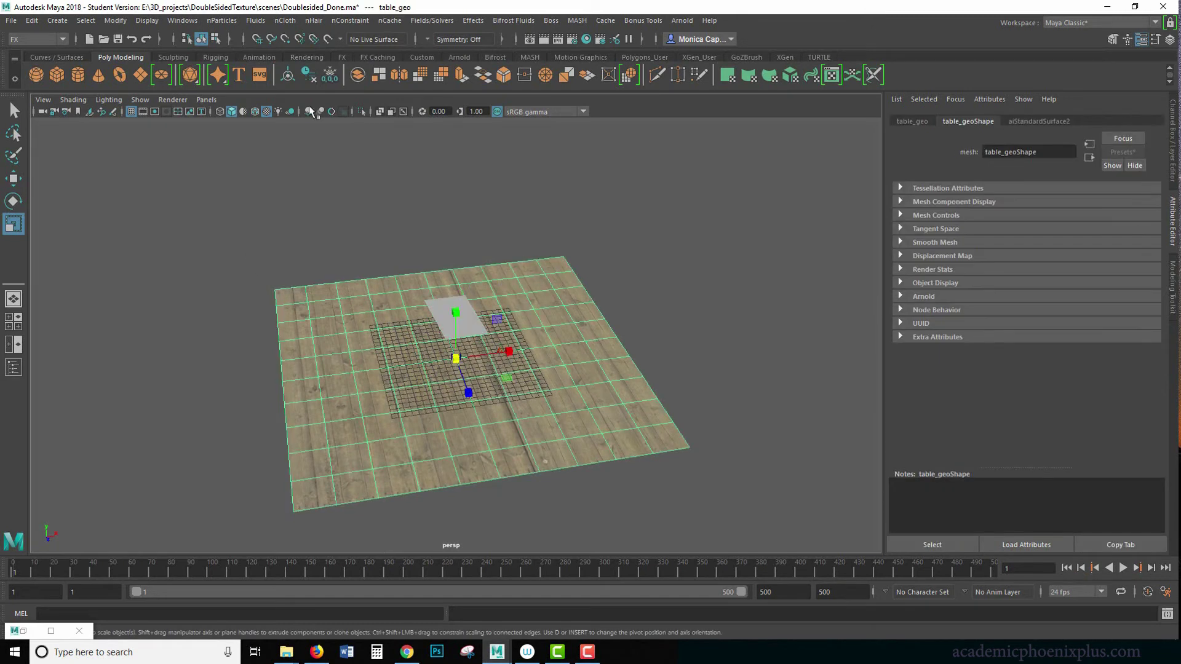
{"action": "left_click", "coordinate": [284, 21]}
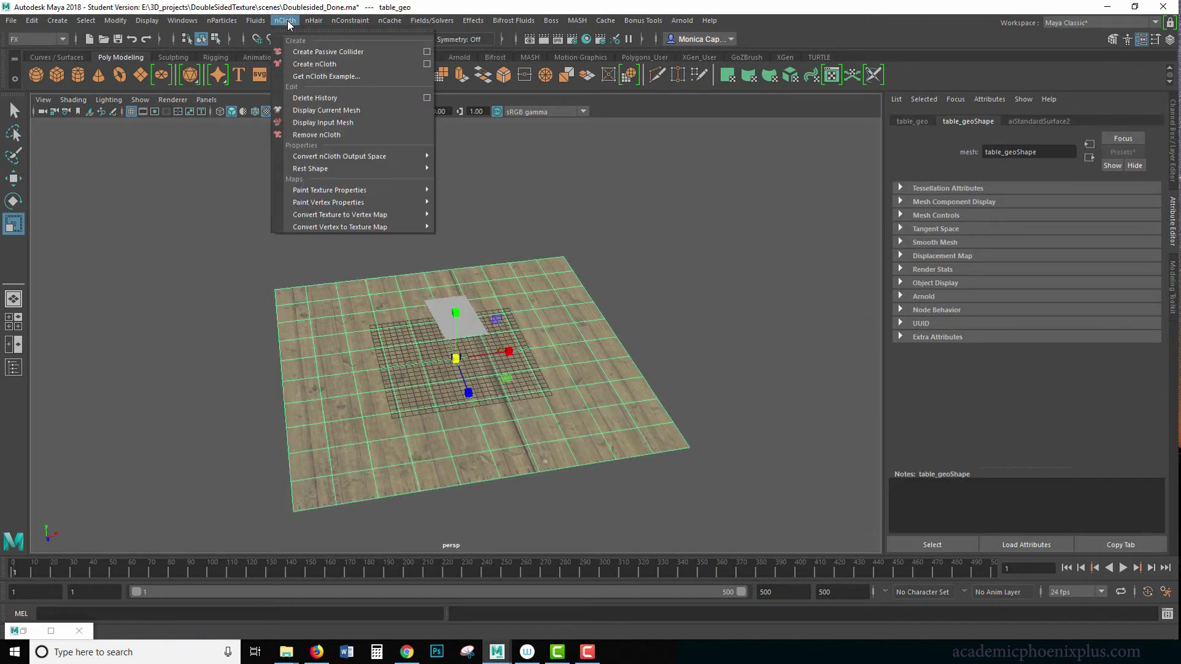
{"action": "left_click", "coordinate": [350, 52]}
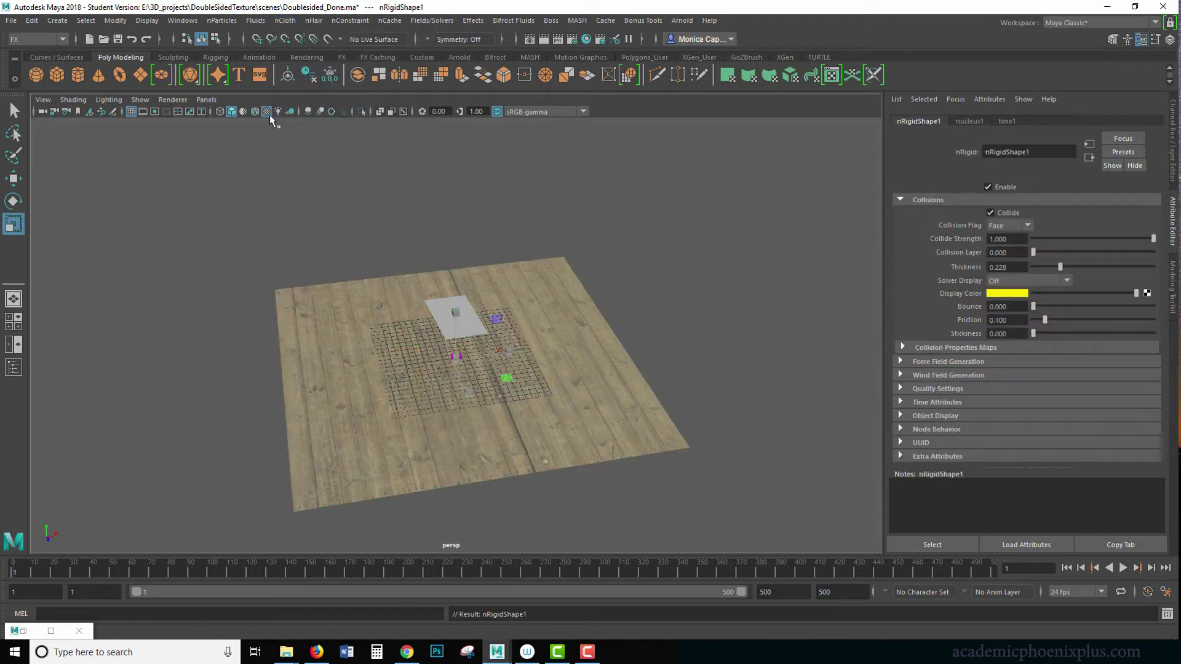
Step: Play the simulation to check the paper's collision with the table, and return to the first frame
{"action": "left_click", "coordinate": [1123, 568]}
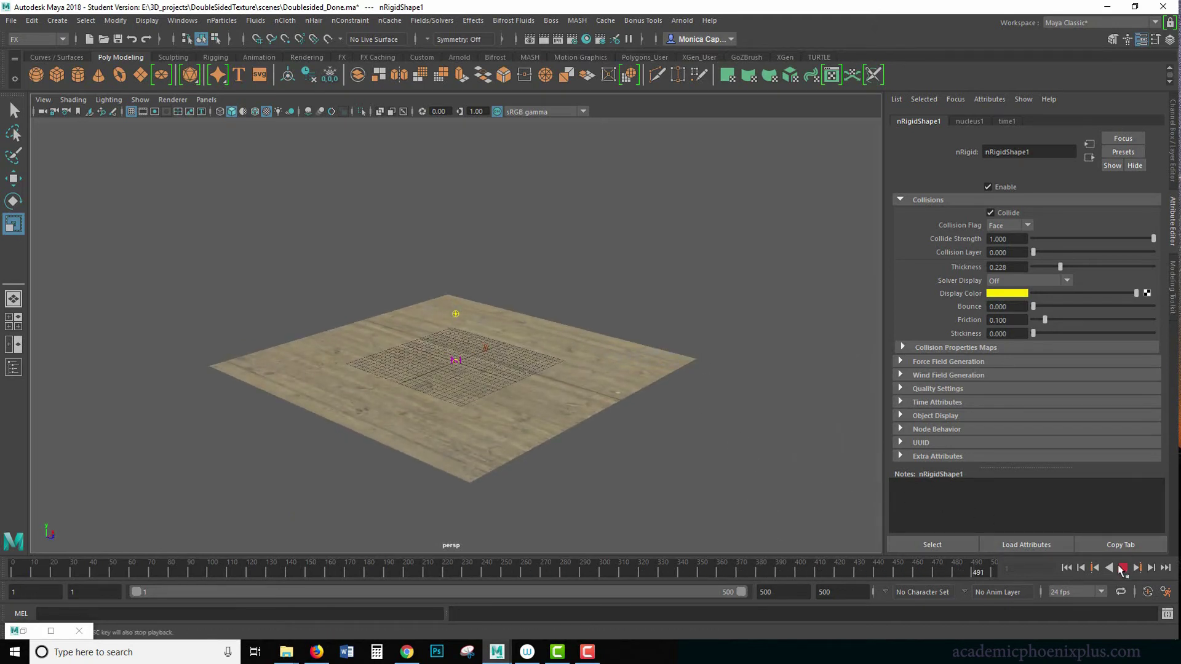
{"action": "left_click", "coordinate": [1123, 568]}
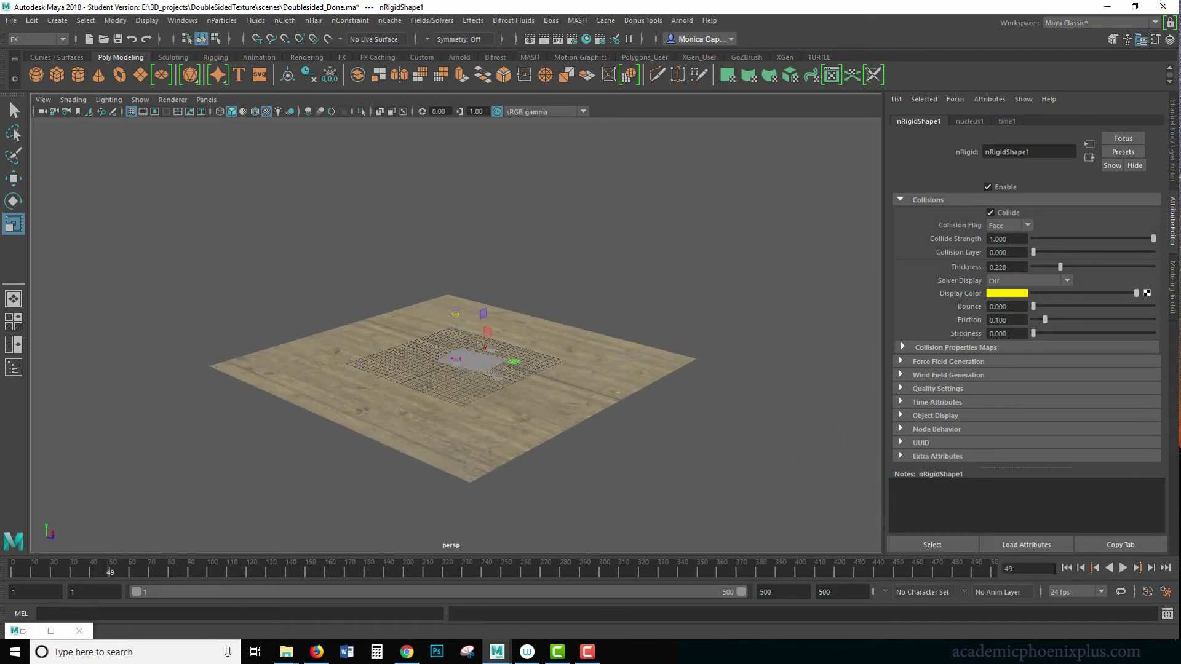
{"action": "left_click", "coordinate": [1066, 568]}
Step: Select the paper above the table and expand its nCloth dynamic properties
{"action": "left_click_drag", "start_coordinate": [721, 397], "coordinate": [618, 411], "text": "alt"}
{"action": "left_click", "coordinate": [449, 313]}
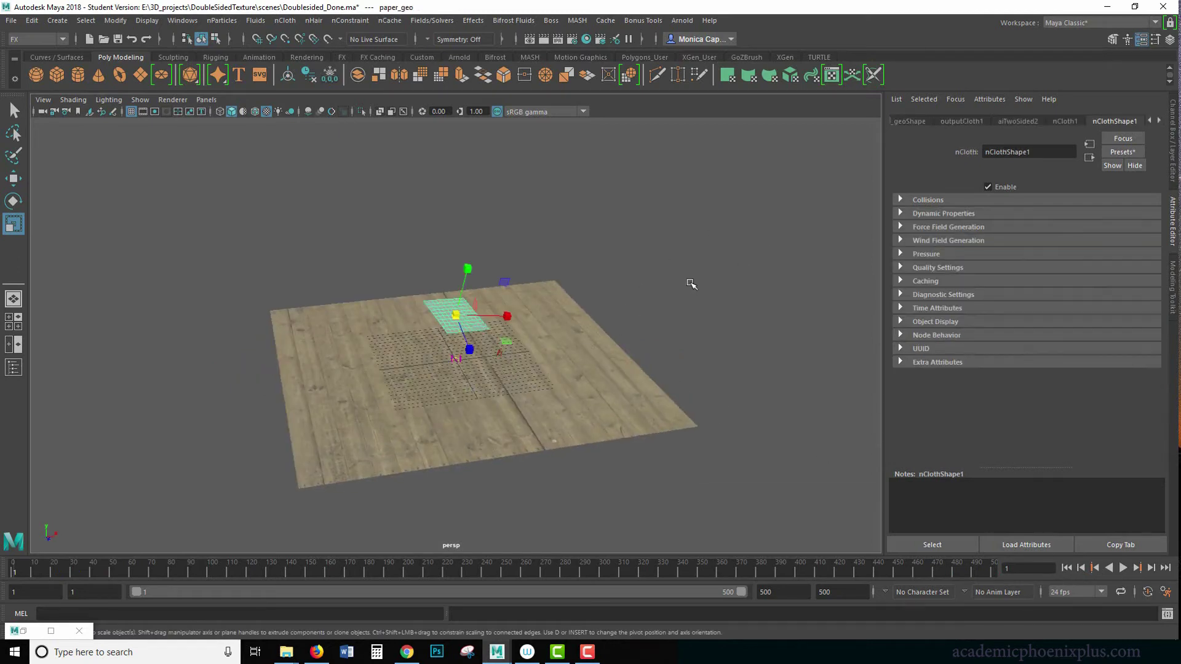
{"action": "scroll", "coordinate": [691, 284], "scroll_direction": "up", "scroll_amount": 5}
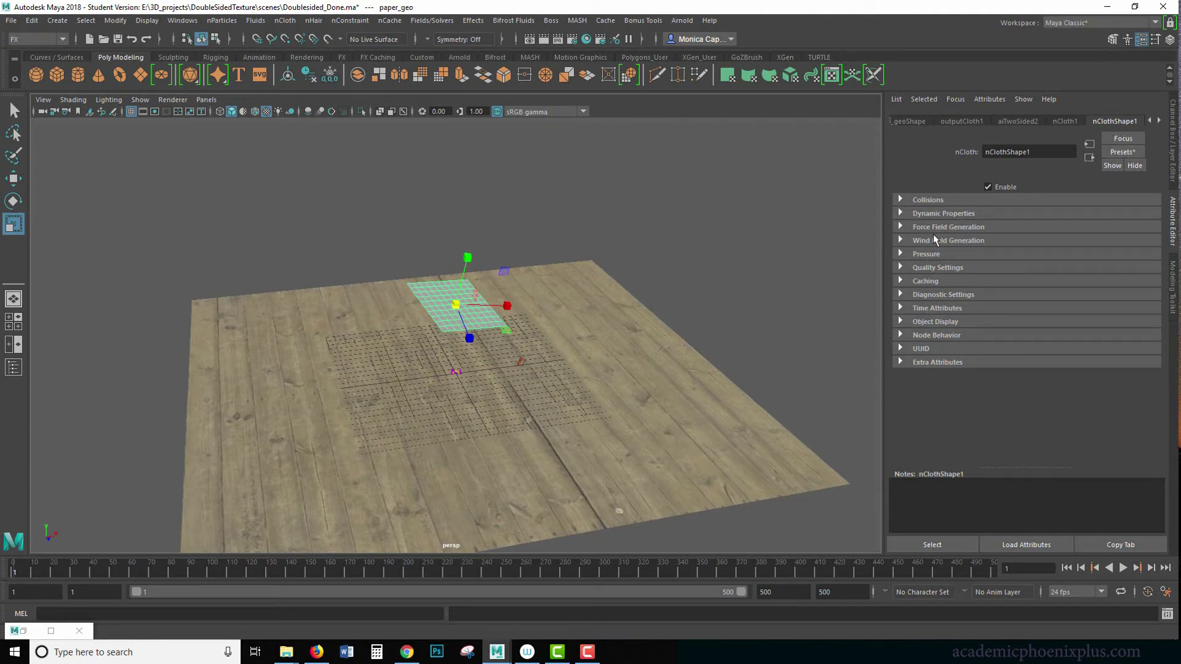
{"action": "left_click", "coordinate": [939, 200]}
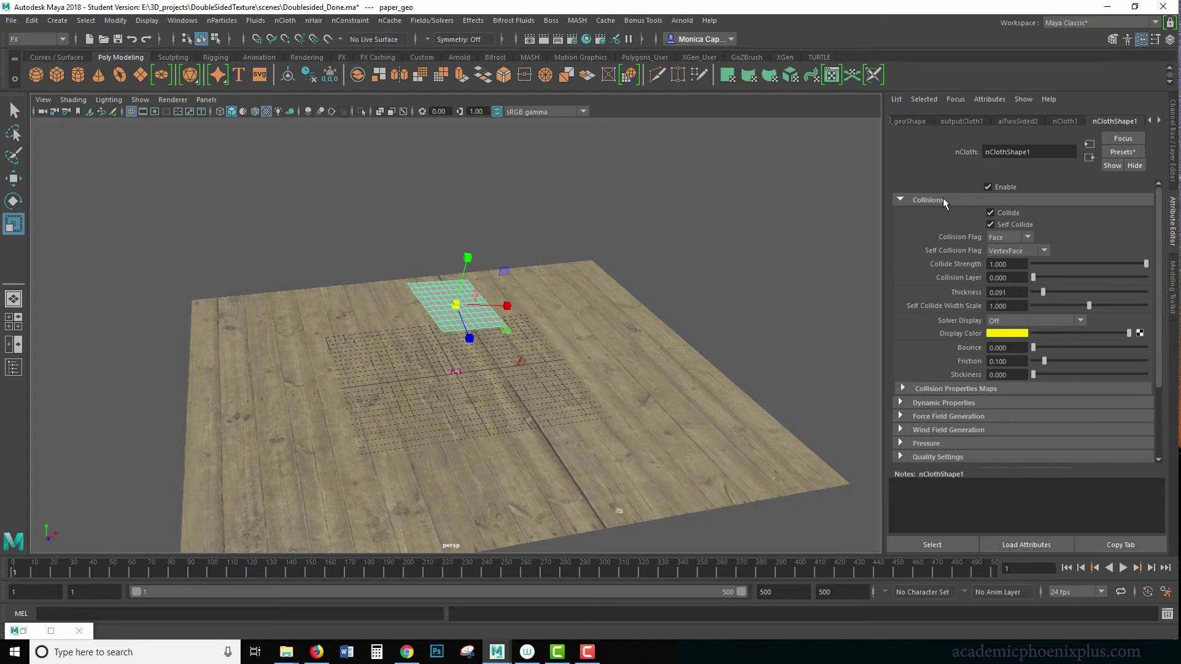
{"action": "left_click", "coordinate": [944, 200]}
{"action": "left_click", "coordinate": [956, 213]}
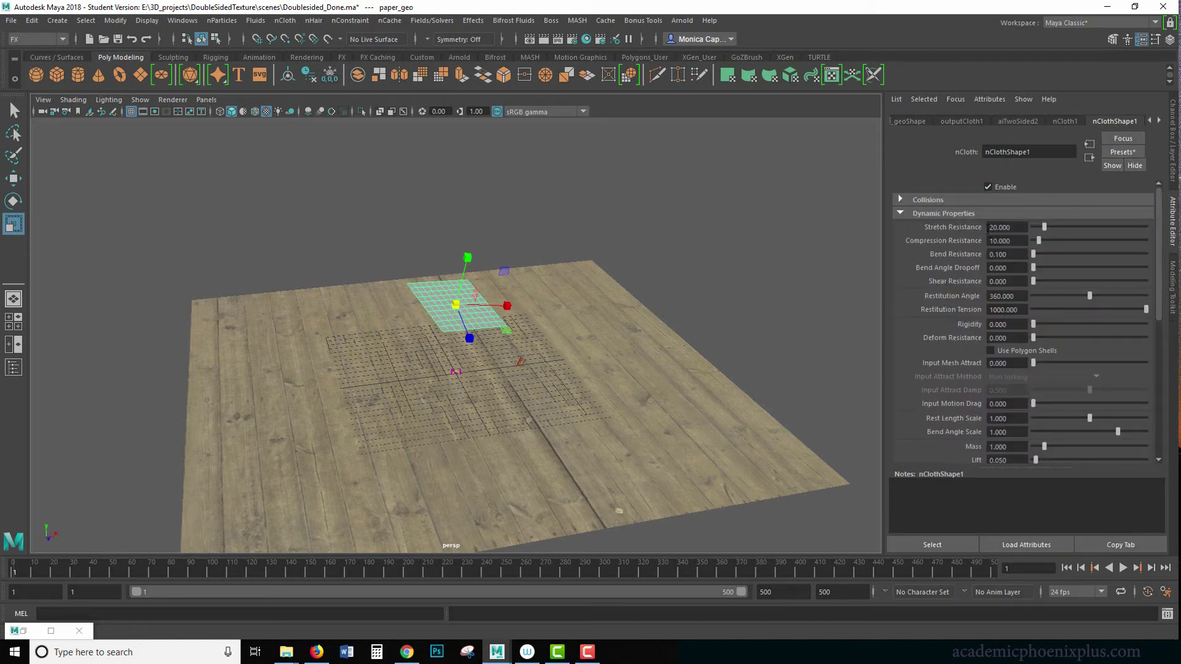
Step: Replace the paper's nCloth settings with the chainMail preset, play the simulation to test it, and return to the first frame
{"action": "left_click", "coordinate": [1128, 154]}
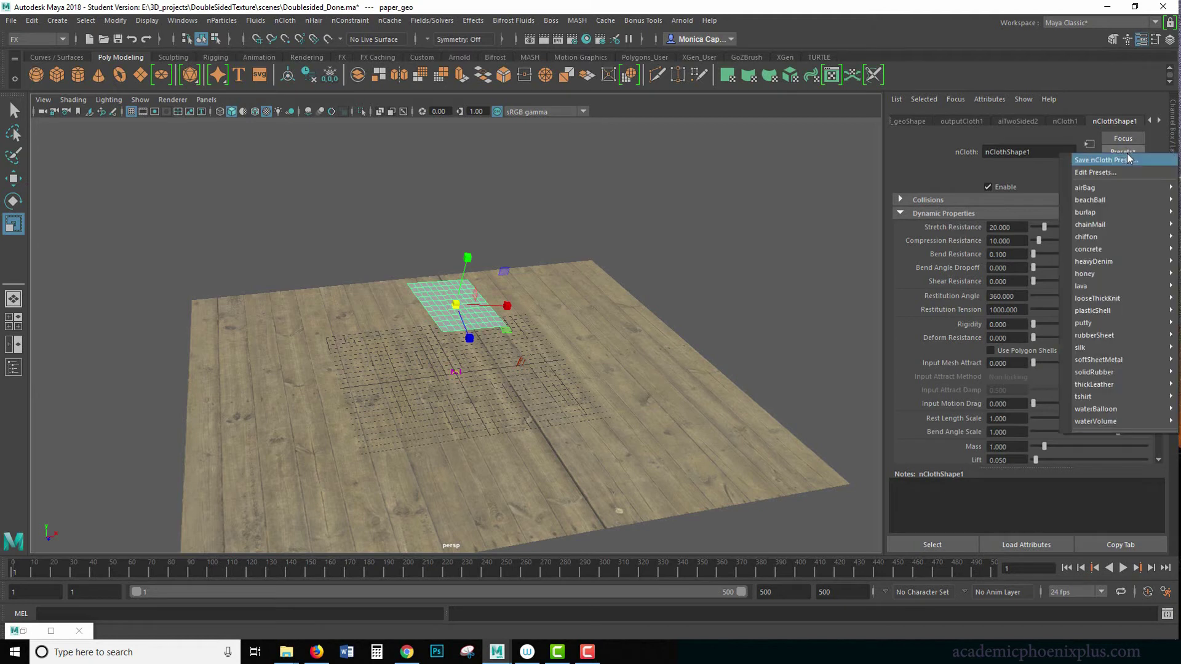
{"action": "mouse_move", "coordinate": [1102, 204]}
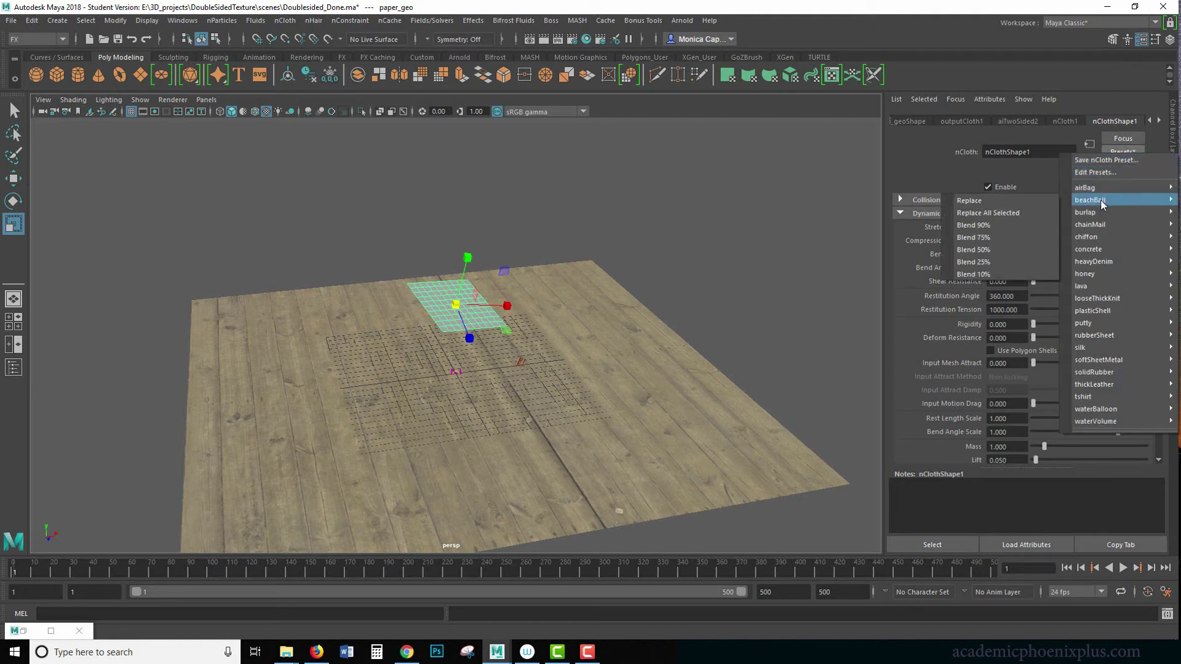
{"action": "mouse_move", "coordinate": [1101, 226]}
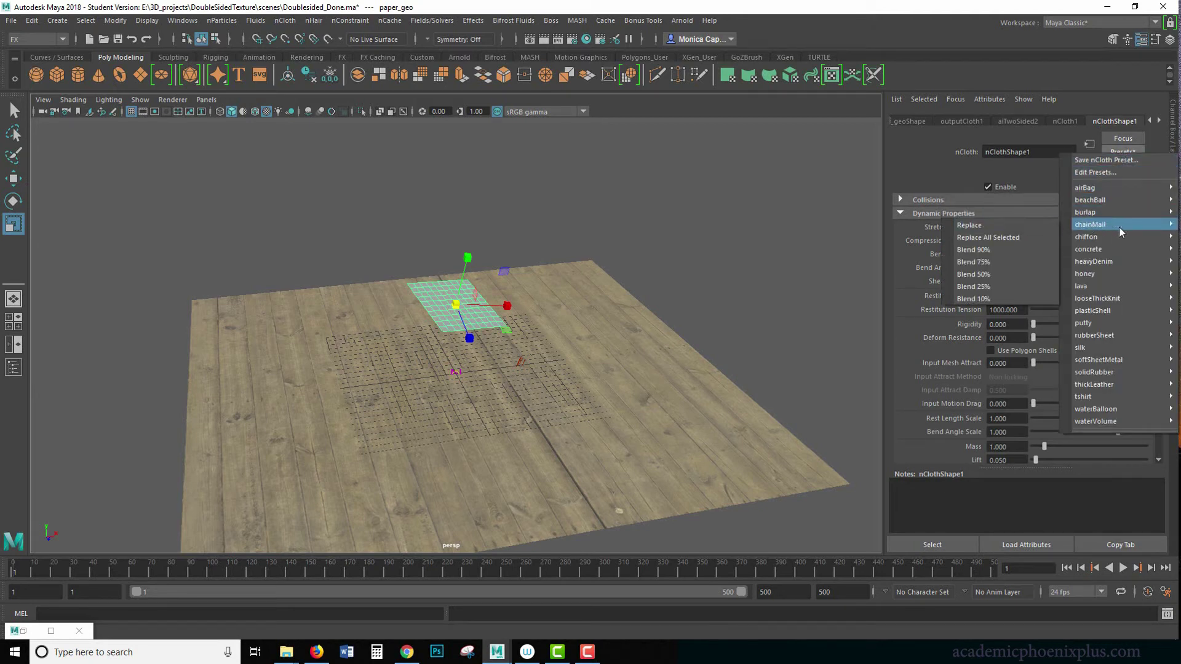
{"action": "left_click", "coordinate": [995, 228]}
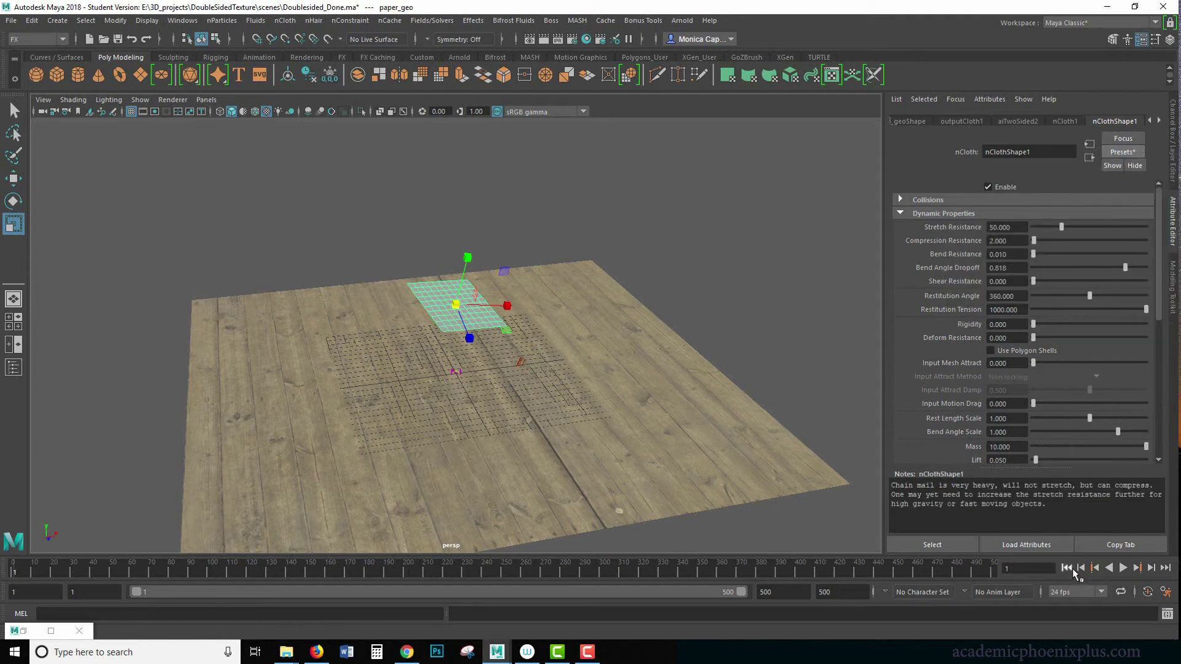
{"action": "left_click", "coordinate": [1123, 568]}
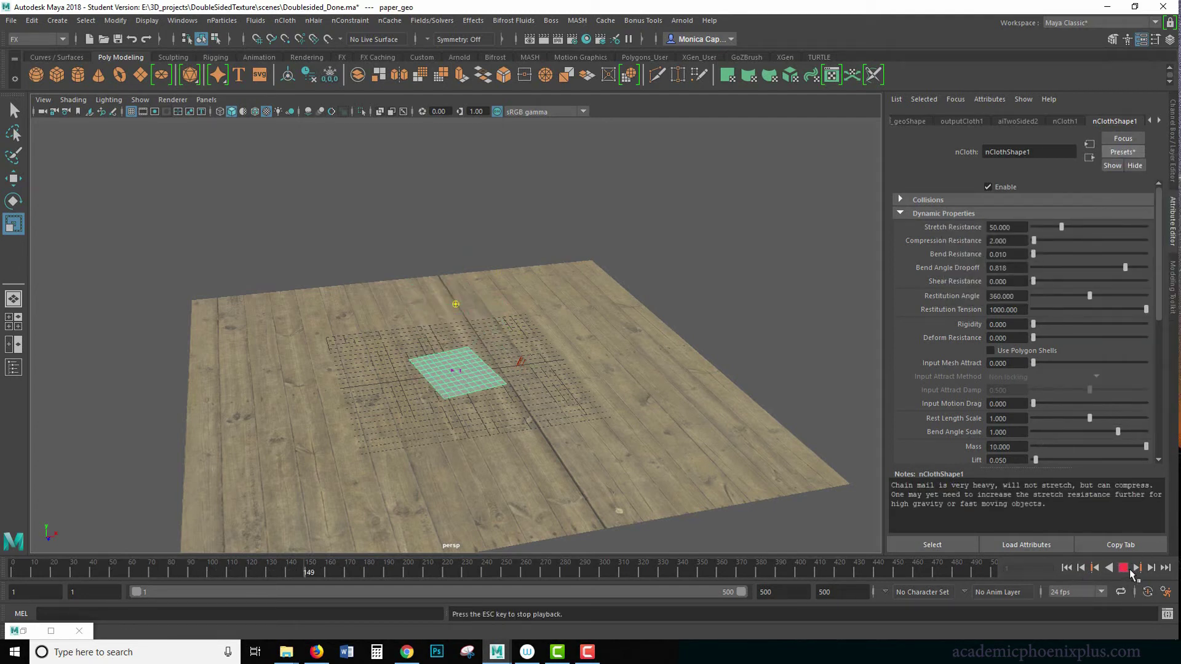
{"action": "left_click", "coordinate": [1066, 567]}
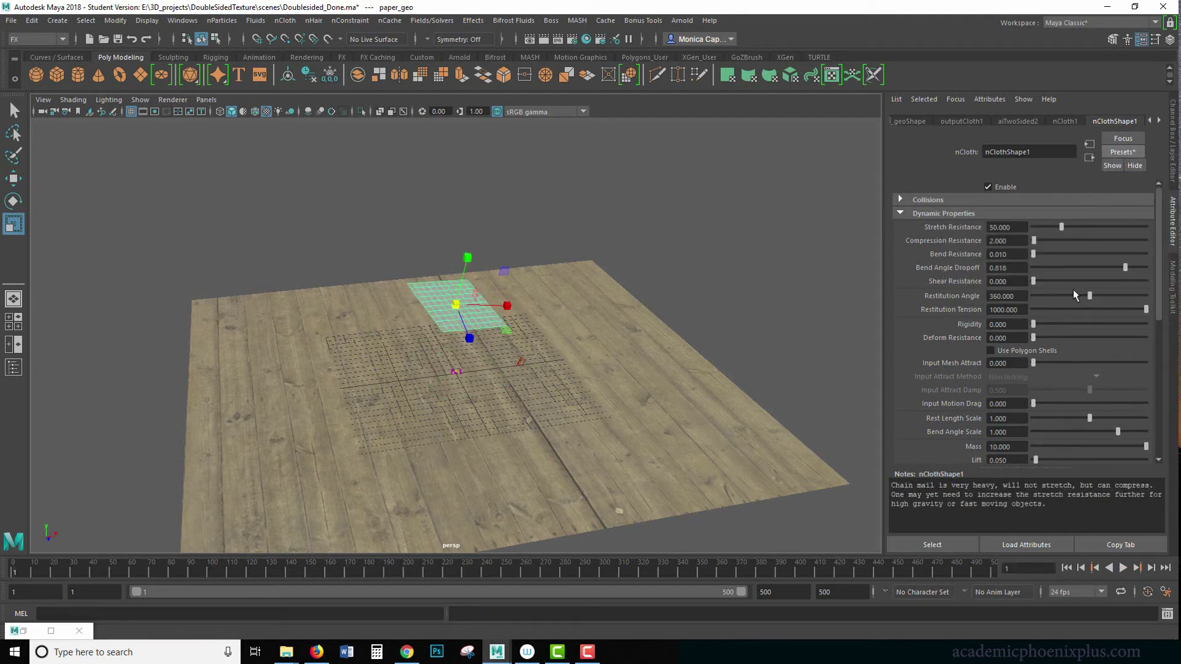
Step: Replace the paper's nCloth settings with the concrete preset, test the fall onto the table, and return to the first frame
{"action": "left_click", "coordinate": [1123, 154]}
{"action": "mouse_move", "coordinate": [1089, 244]}
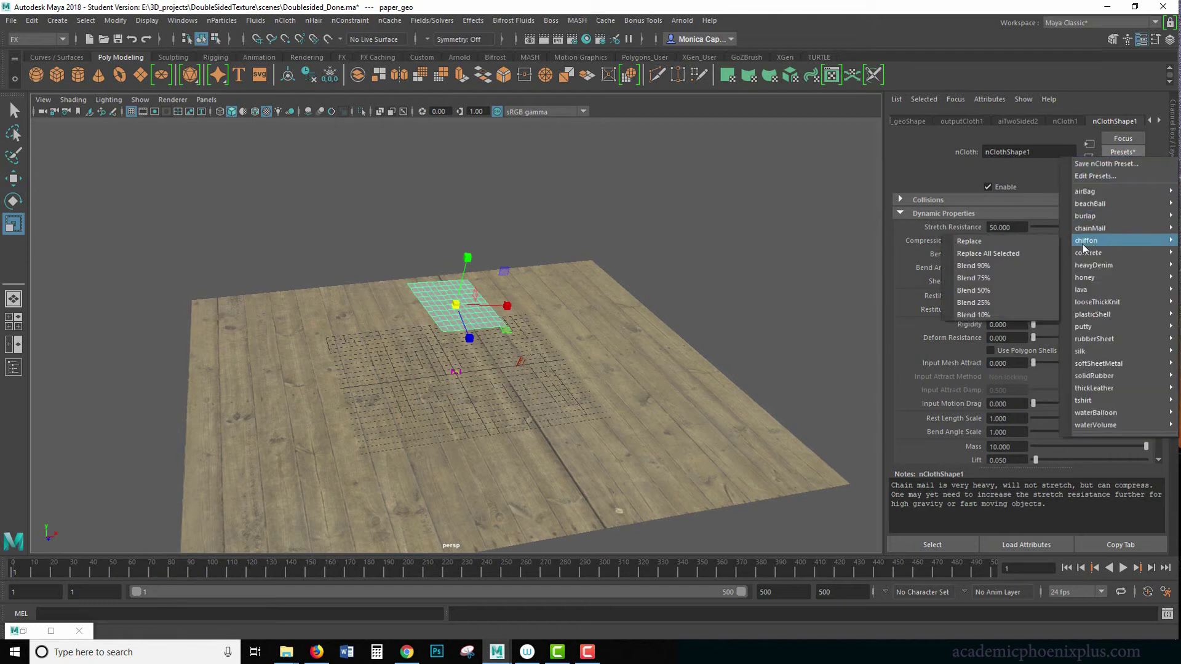
{"action": "left_click", "coordinate": [1042, 252]}
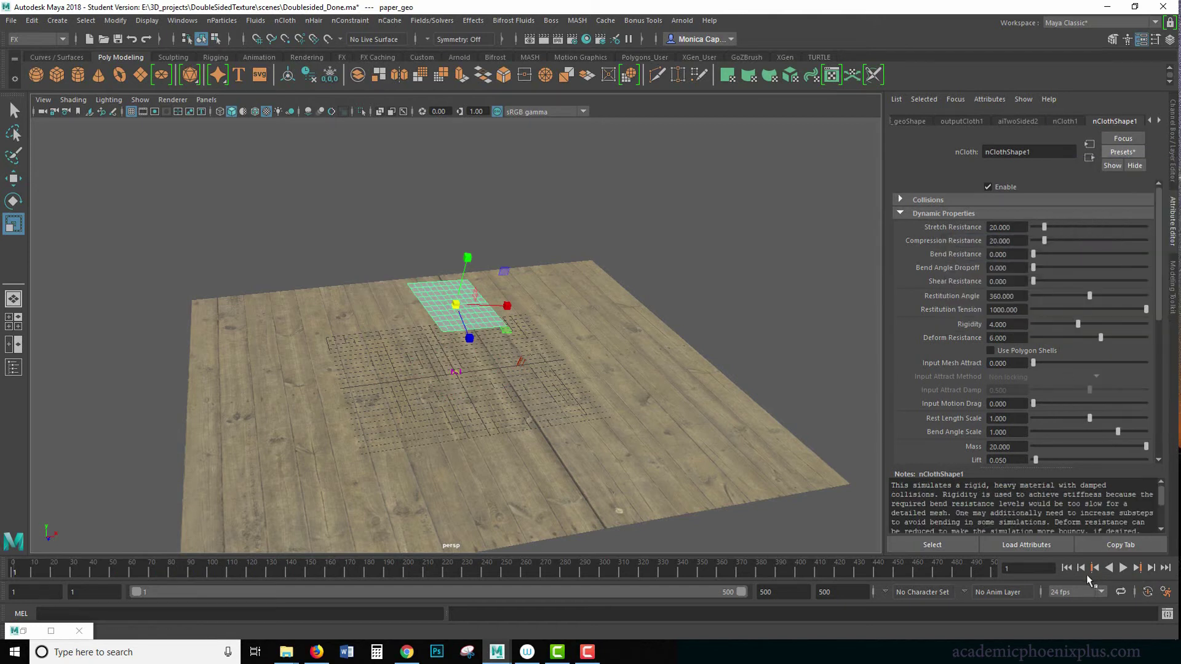
{"action": "left_click", "coordinate": [1127, 568]}
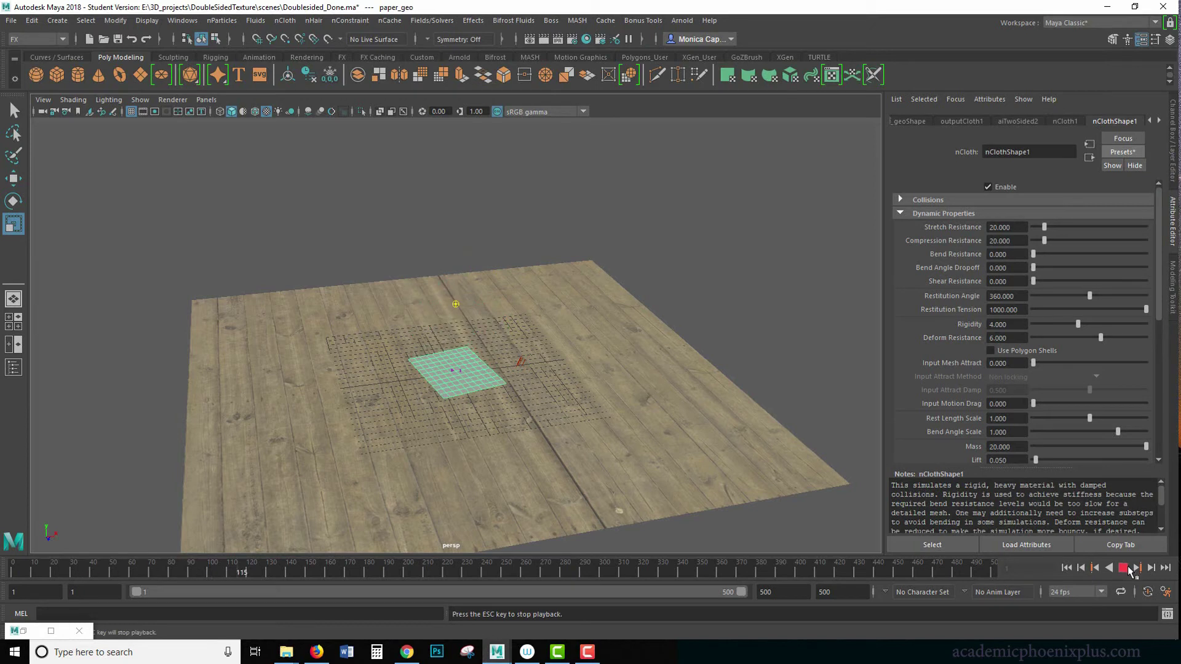
{"action": "left_click", "coordinate": [1123, 569]}
{"action": "left_click", "coordinate": [1066, 569]}
Step: Replace the paper's nCloth settings with the chiffon preset, run the simulation, and return to the first frame
{"action": "left_click", "coordinate": [1130, 159]}
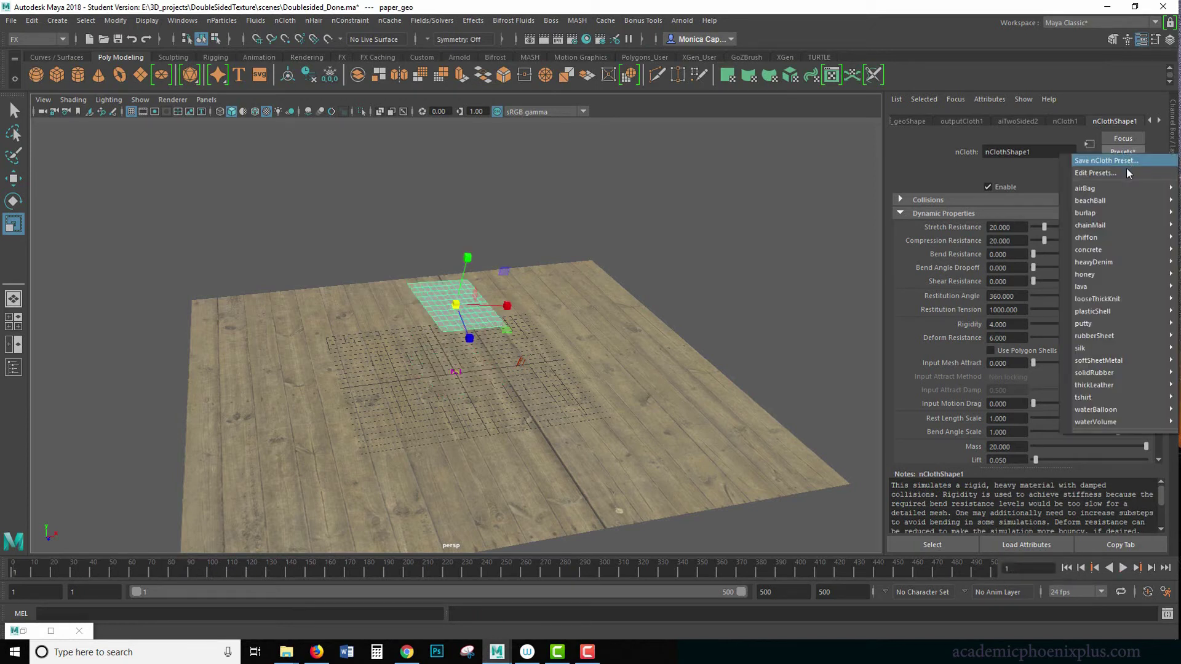
{"action": "mouse_move", "coordinate": [1088, 232]}
{"action": "left_click", "coordinate": [1032, 235]}
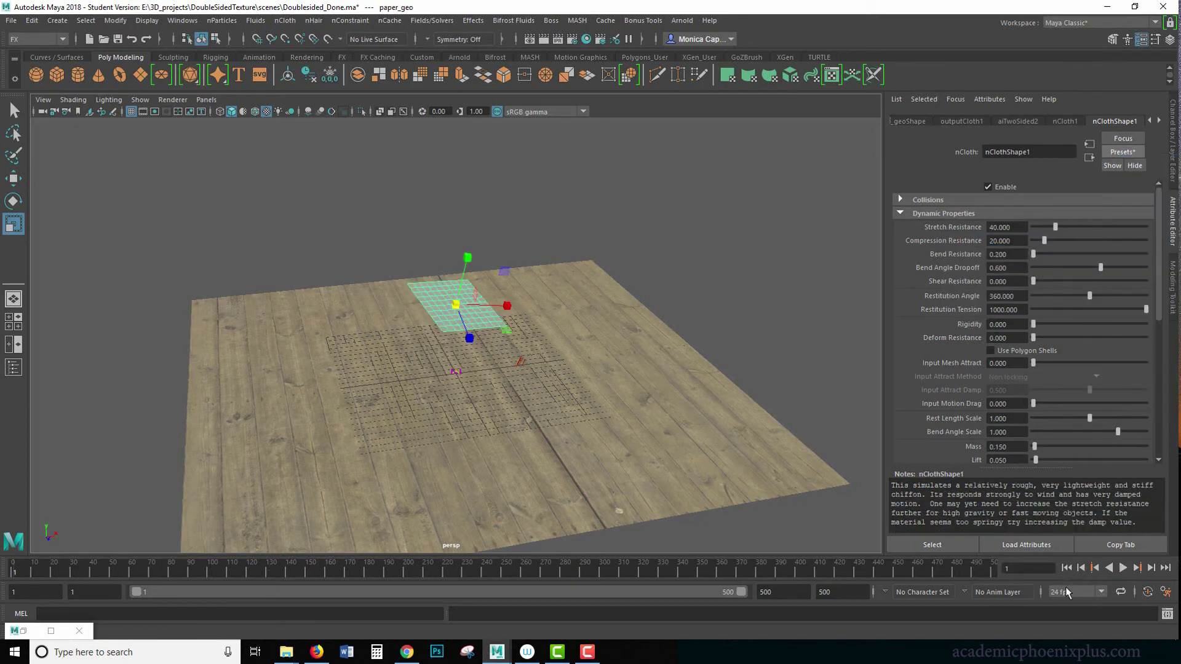
{"action": "left_click", "coordinate": [1123, 569]}
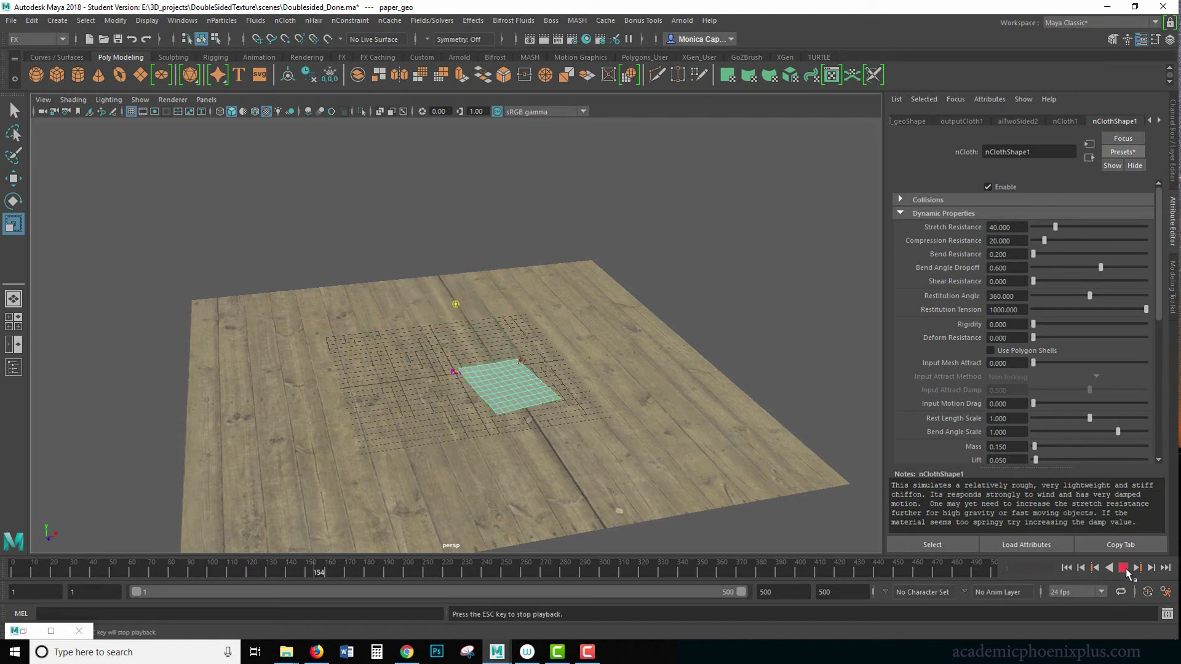
{"action": "left_click", "coordinate": [1123, 569]}
{"action": "left_click", "coordinate": [1067, 568]}
Step: Rotate the paper into a steep tilt above the table and play the simulation to see how it lands
{"action": "key", "text": "w"}
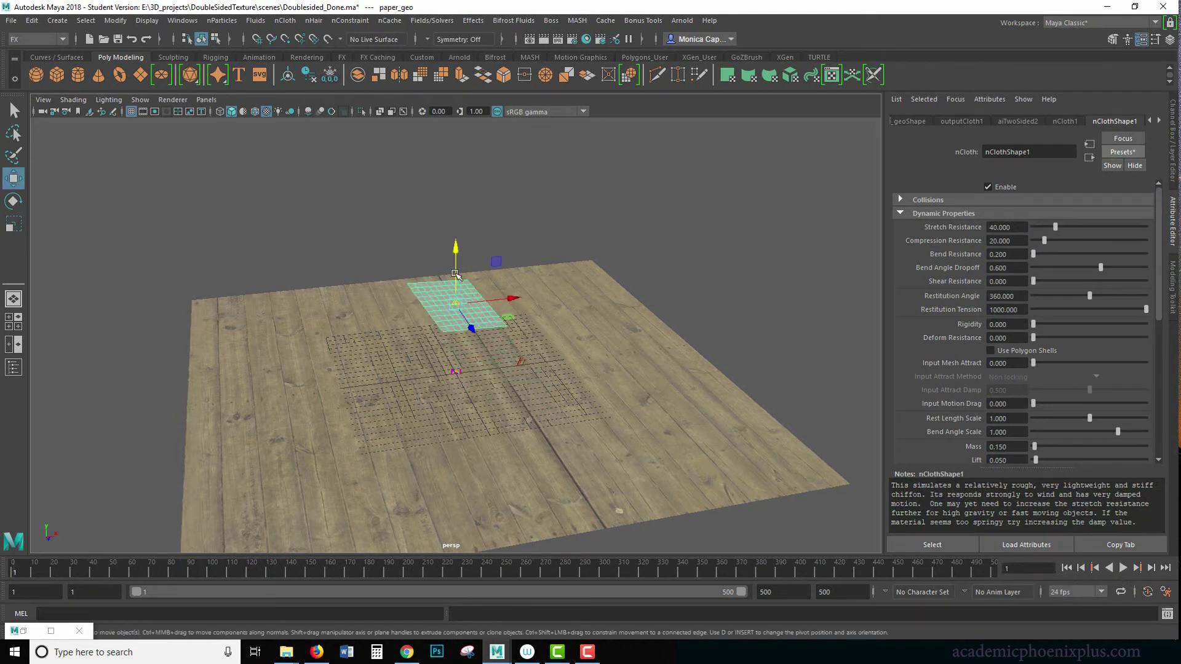
{"action": "key", "text": "e"}
{"action": "left_click_drag", "start_coordinate": [455, 273], "coordinate": [484, 279]}
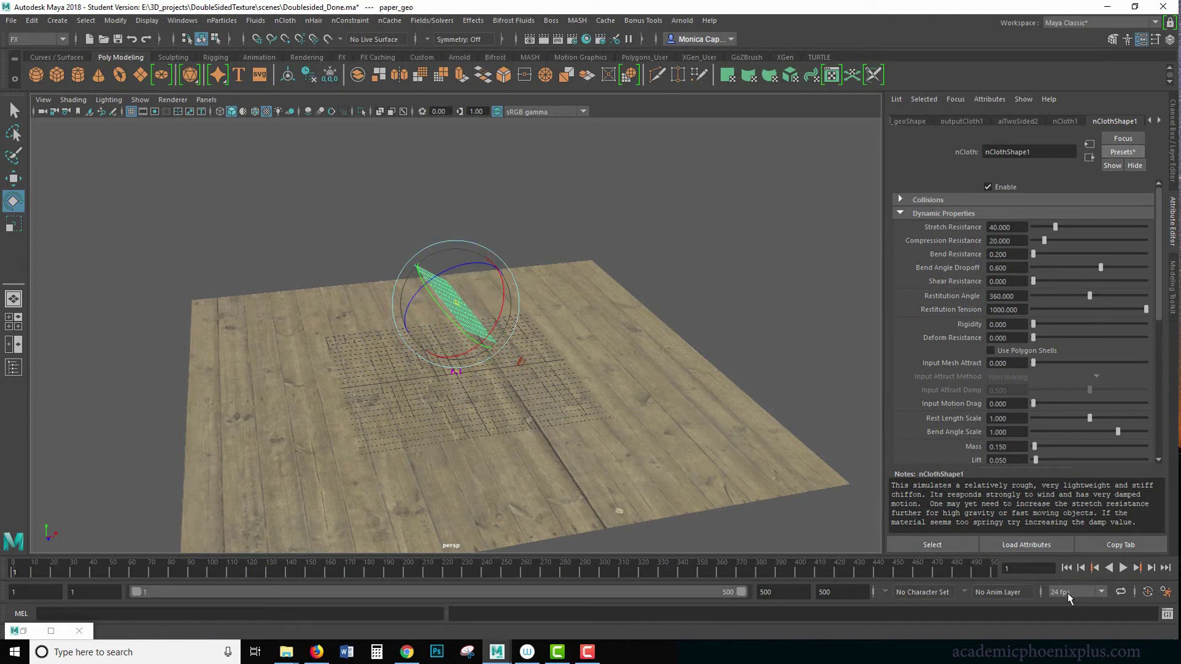
{"action": "left_click", "coordinate": [1122, 569]}
{"action": "left_click", "coordinate": [1122, 567]}
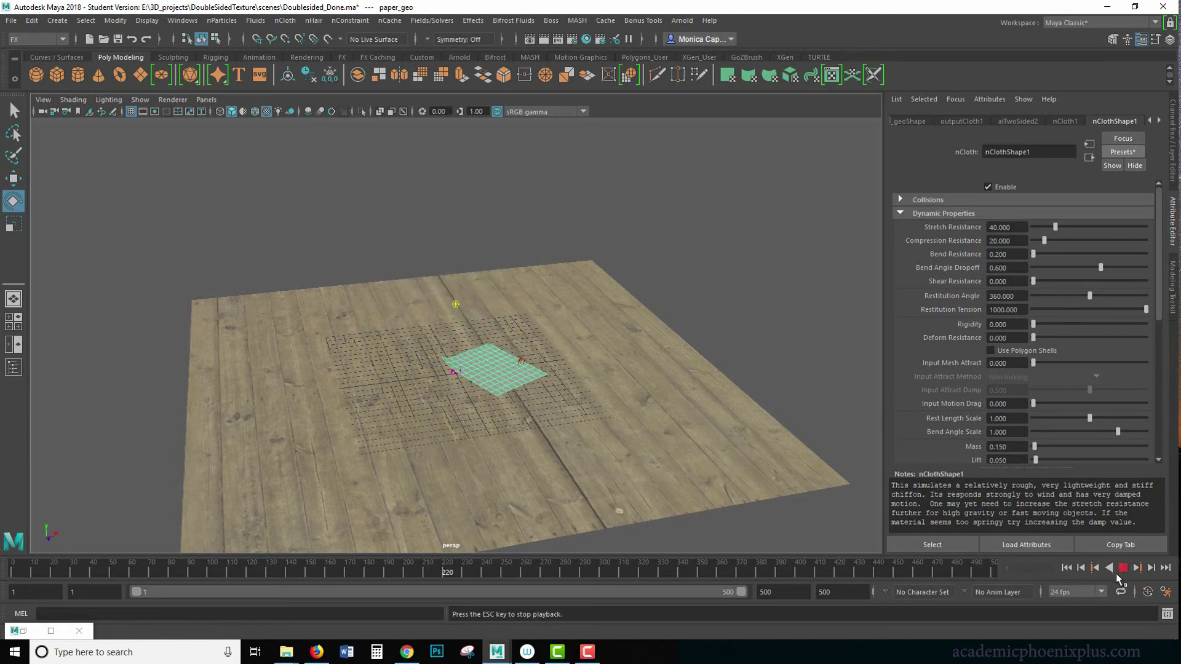
{"action": "left_click", "coordinate": [1067, 567]}
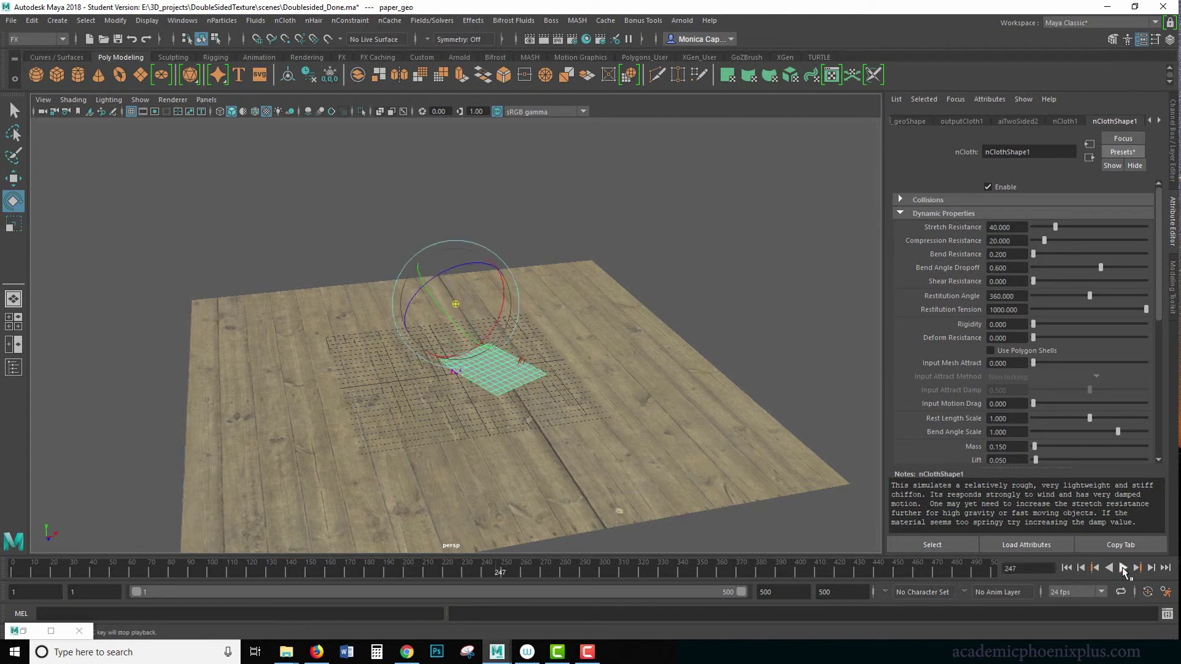
Step: Replace the paper's nCloth settings with the tshirt preset, play the simulation twice, and return to the first frame
{"action": "left_click", "coordinate": [1123, 153]}
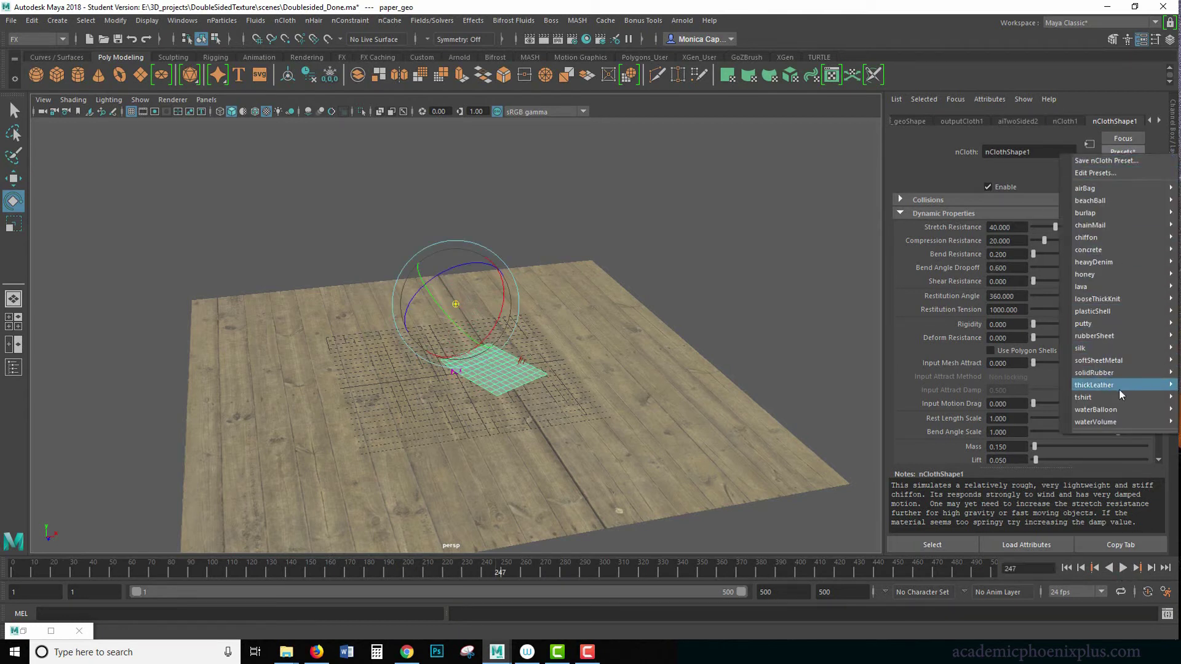
{"action": "mouse_move", "coordinate": [1112, 398]}
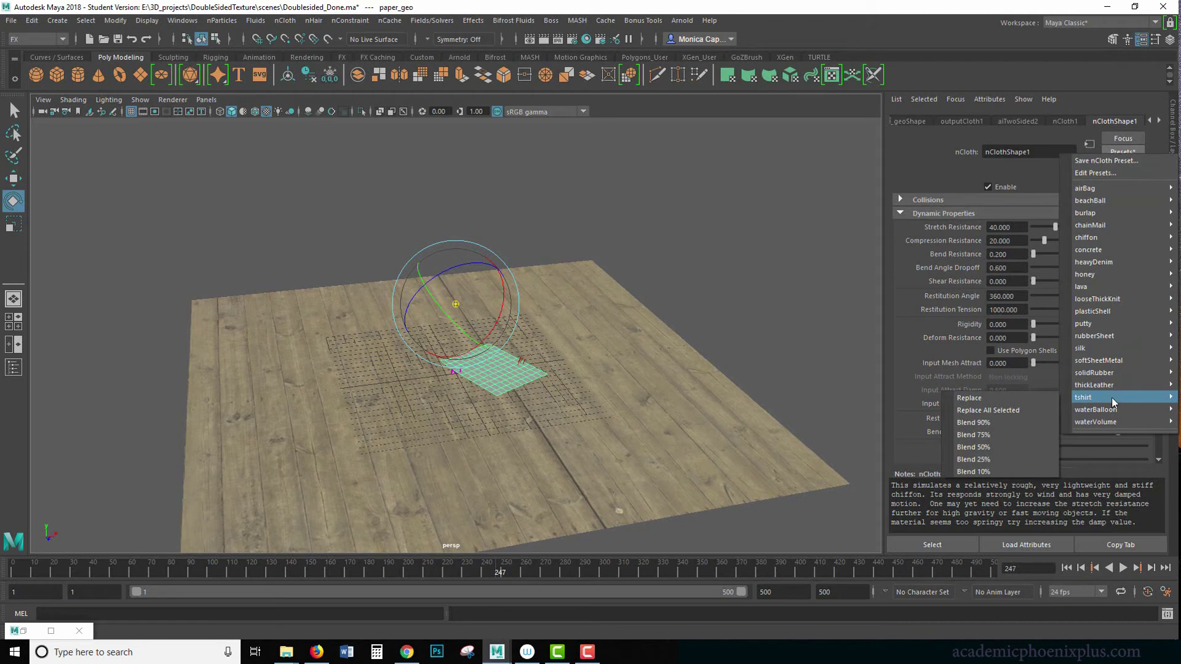
{"action": "left_click", "coordinate": [1028, 398]}
{"action": "left_click", "coordinate": [1066, 567]}
{"action": "left_click", "coordinate": [1123, 568]}
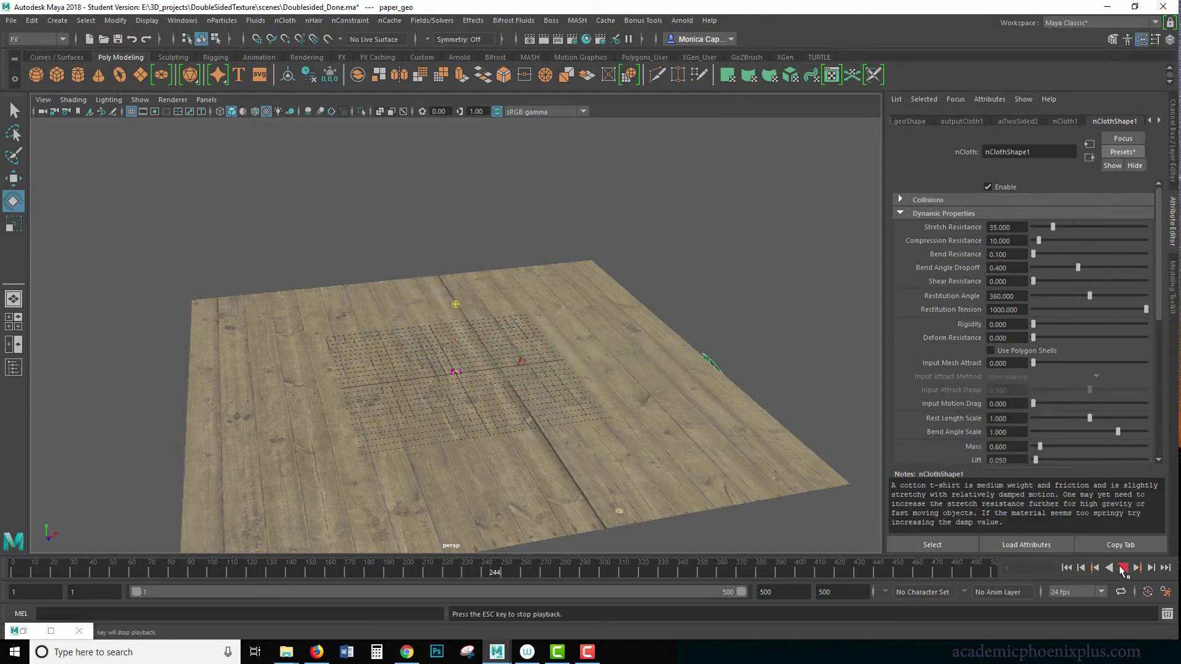
{"action": "left_click", "coordinate": [1123, 567]}
{"action": "left_click", "coordinate": [1067, 568]}
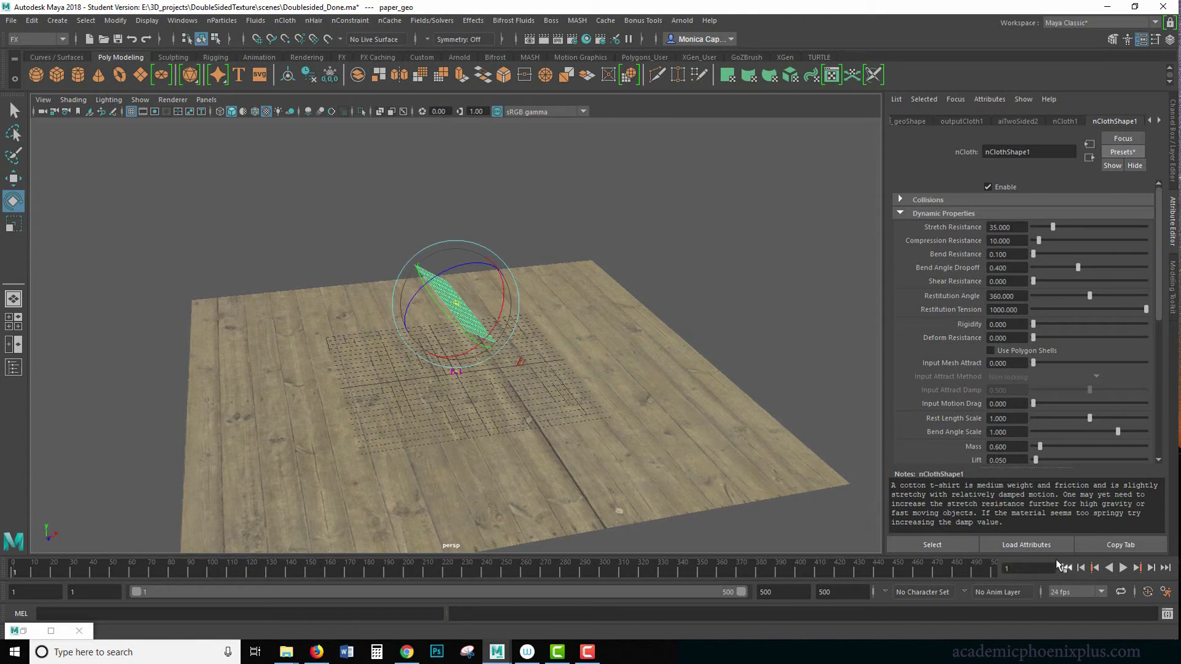
{"action": "left_click", "coordinate": [1123, 567]}
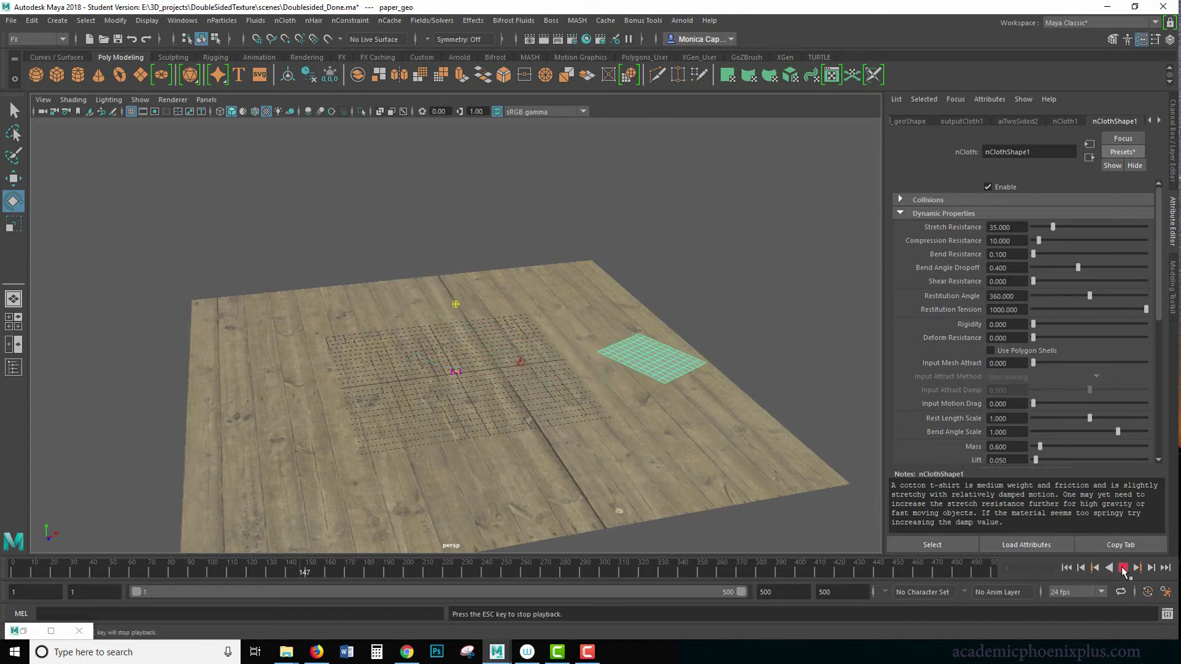
{"action": "left_click", "coordinate": [1123, 568]}
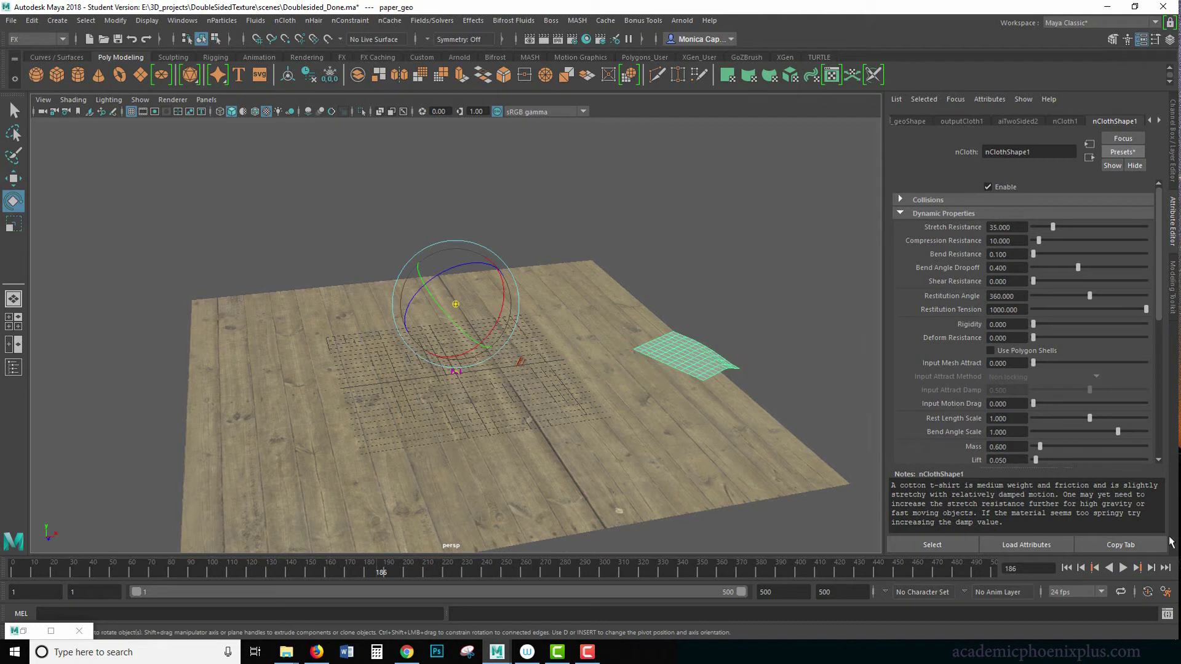
{"action": "left_click", "coordinate": [1067, 567]}
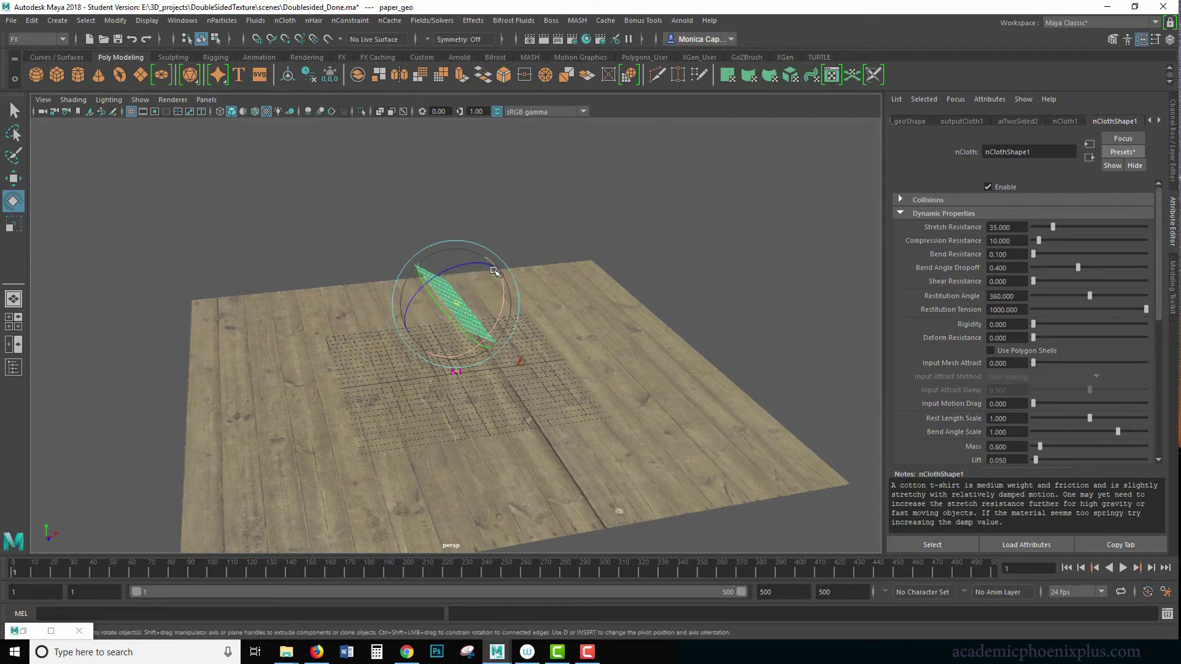
Step: Raise the tilted paper higher above the table and shift it sideways away from the centre
{"action": "key", "text": "w"}
{"action": "left_click_drag", "start_coordinate": [457, 244], "coordinate": [458, 163]}
{"action": "left_click_drag", "start_coordinate": [518, 235], "coordinate": [417, 249]}
{"action": "key", "text": "e"}
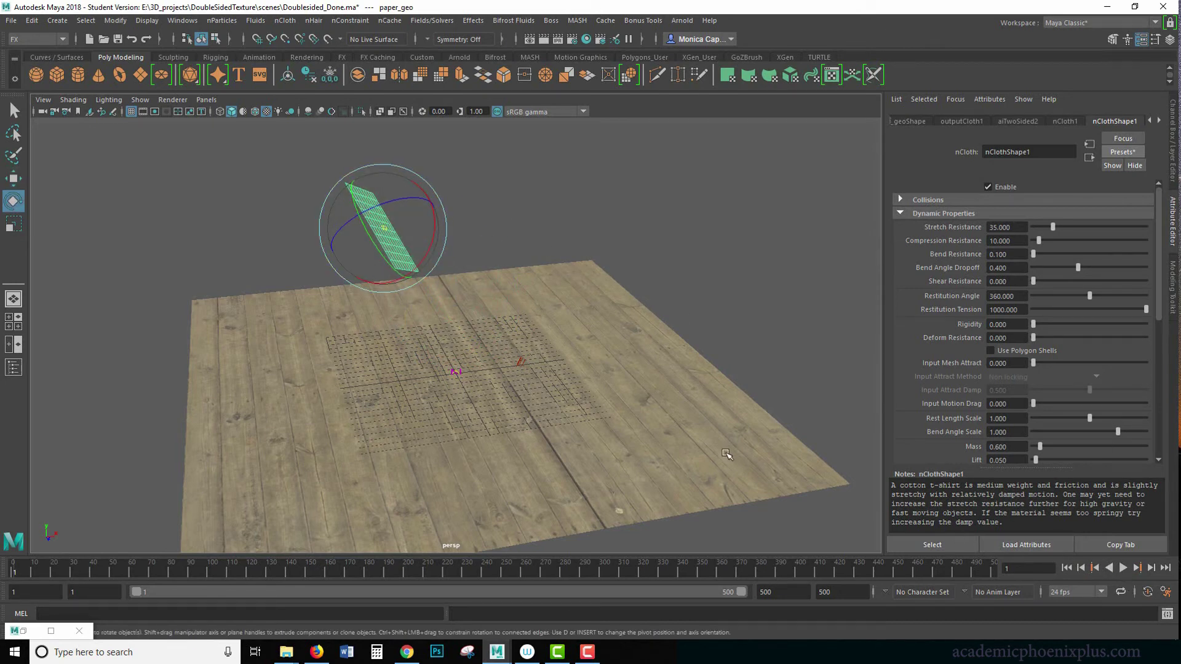
Step: Scale the table up uniformly so it extends farther around the paper's landing area
{"action": "left_click", "coordinate": [621, 418]}
{"action": "key", "text": "r"}
{"action": "left_click_drag", "start_coordinate": [456, 374], "coordinate": [763, 390]}
{"action": "left_click", "coordinate": [870, 326]}
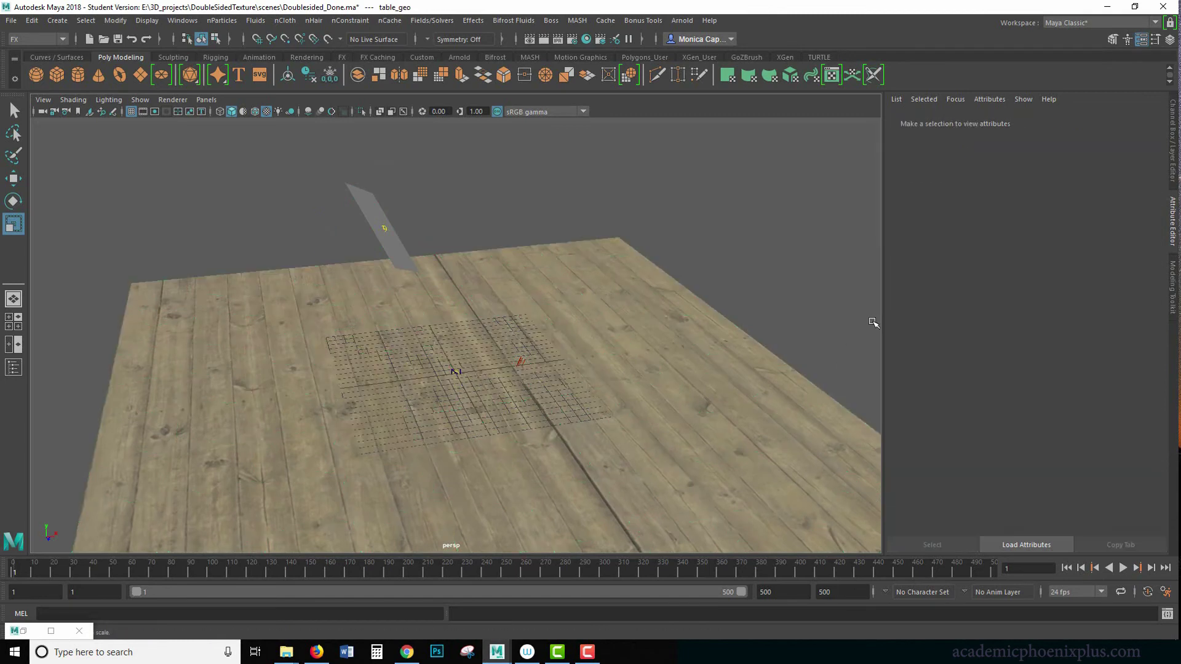
{"action": "left_click", "coordinate": [485, 328]}
{"action": "left_click", "coordinate": [712, 246]}
Step: Set the table collider's friction to 100 and play the simulation to check how the paper settles
{"action": "left_click", "coordinate": [733, 383]}
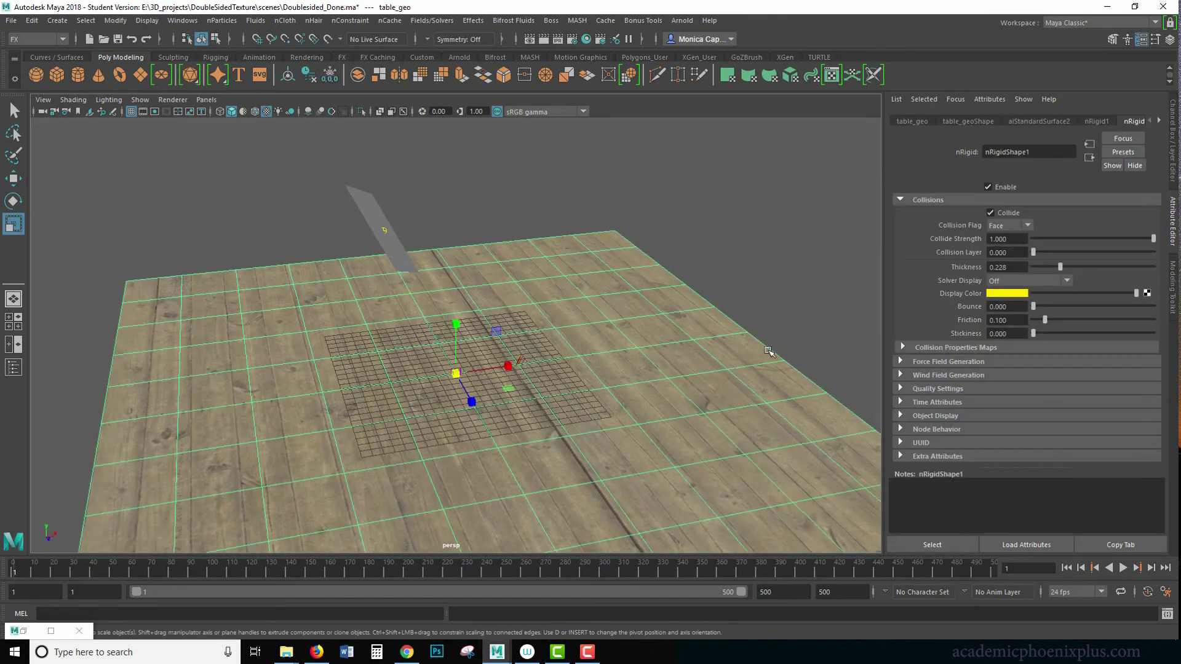
{"action": "left_click", "coordinate": [1027, 320]}
{"action": "type", "text": "10"}
{"action": "key", "text": "Return"}
{"action": "left_click", "coordinate": [1123, 568]}
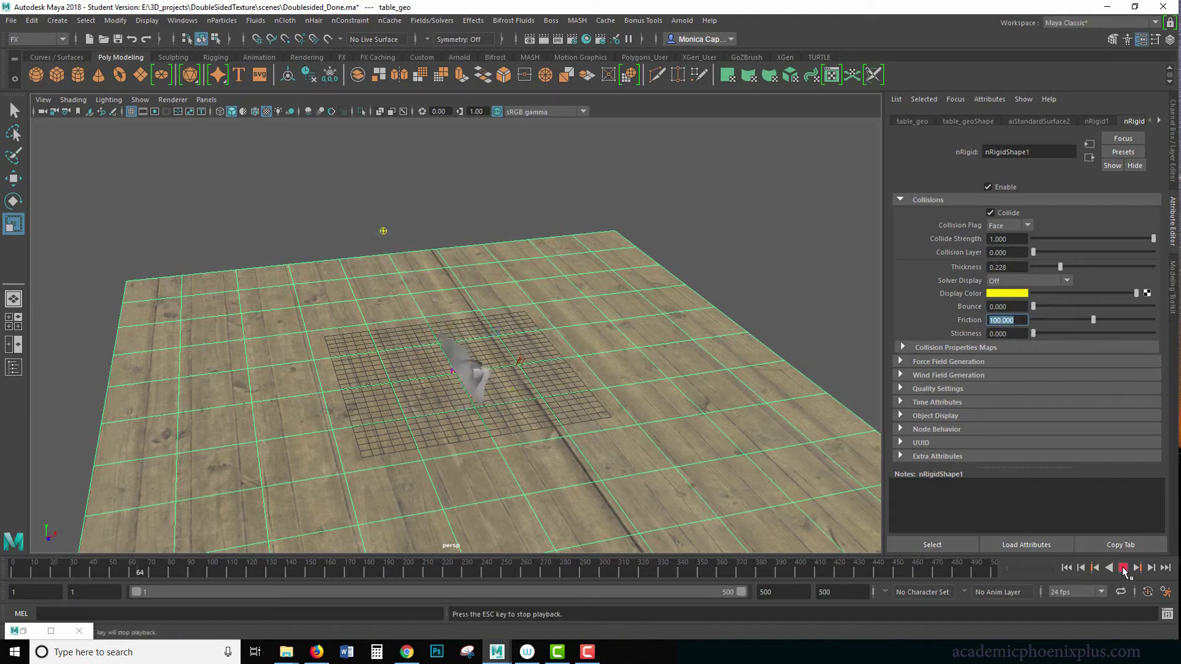
{"action": "left_click", "coordinate": [1123, 569]}
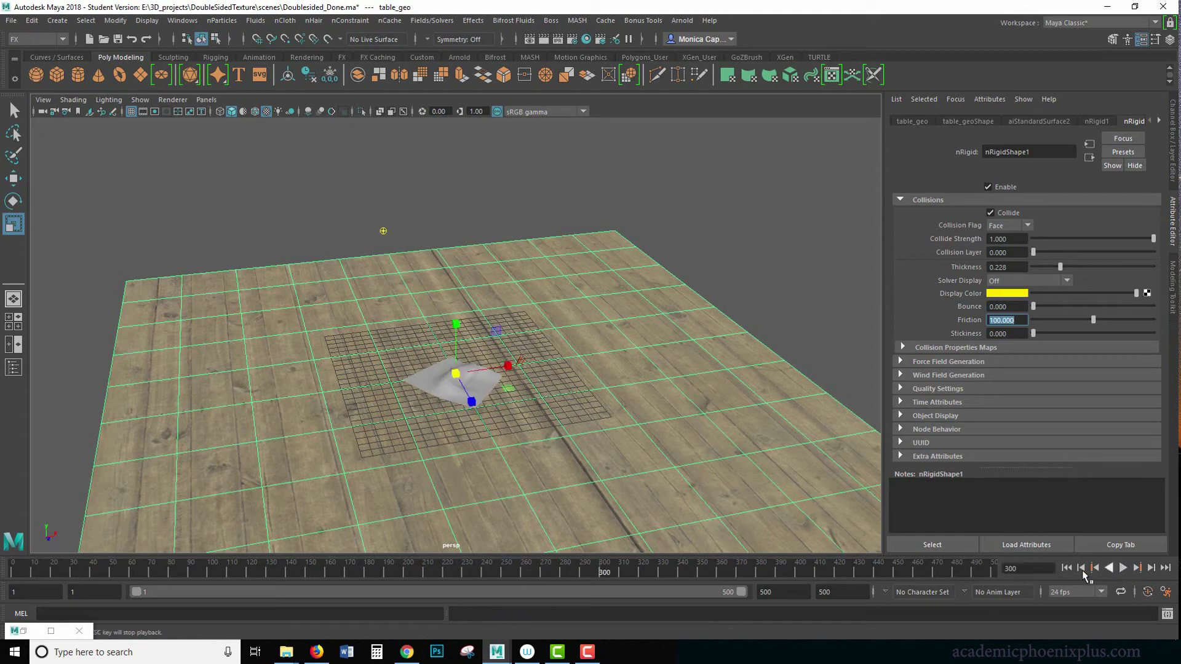
Step: Set the table collider's friction to 50, replay the simulation from the first frame, and inspect the landed paper up close
{"action": "type", "text": "50"}
{"action": "key", "text": "Return"}
{"action": "left_click", "coordinate": [1066, 568]}
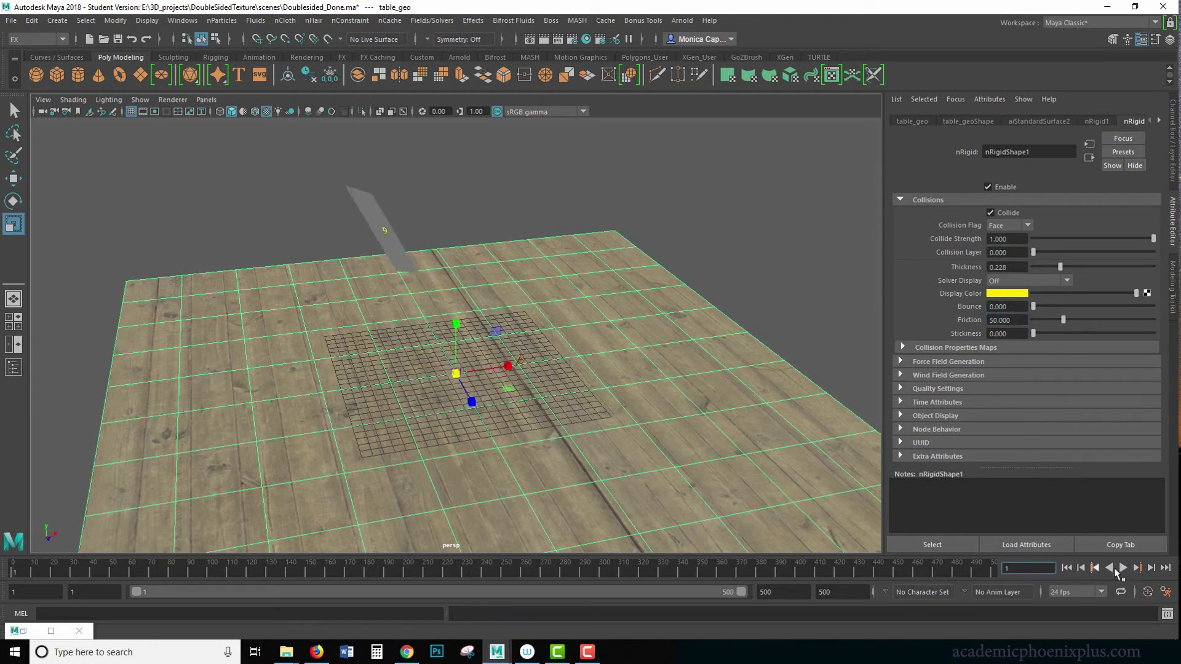
{"action": "left_click", "coordinate": [1121, 568]}
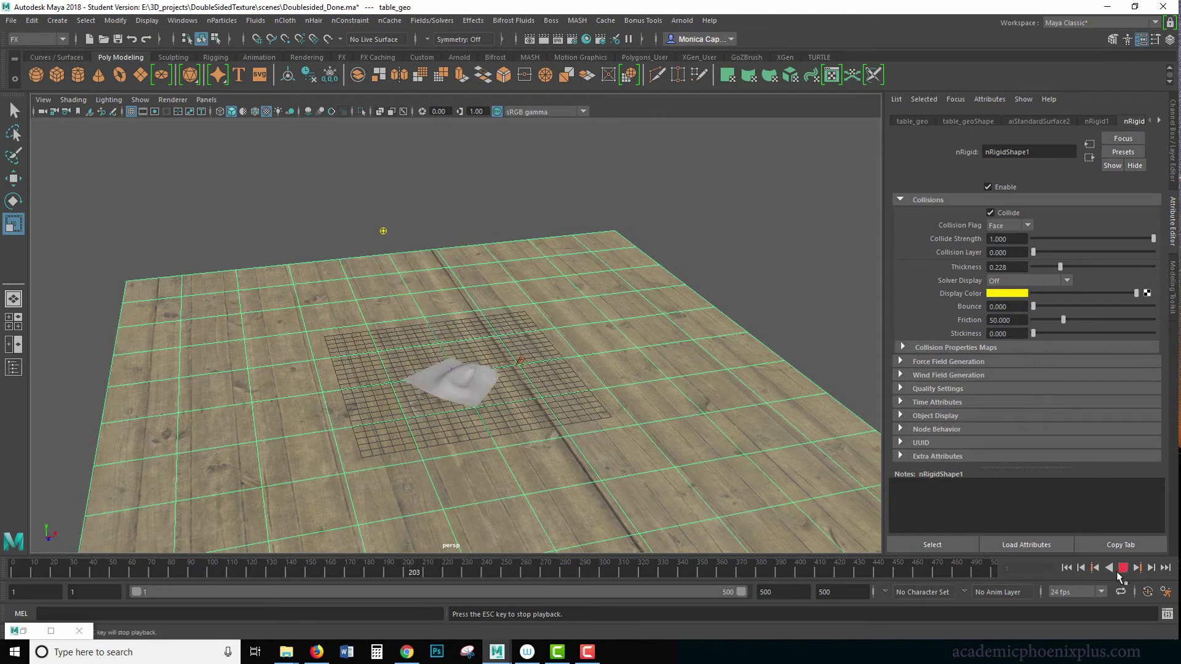
{"action": "right_click_drag", "start_coordinate": [617, 380], "coordinate": [860, 450], "text": "alt"}
{"action": "scroll", "coordinate": [859, 449], "scroll_direction": "up", "scroll_amount": 6}
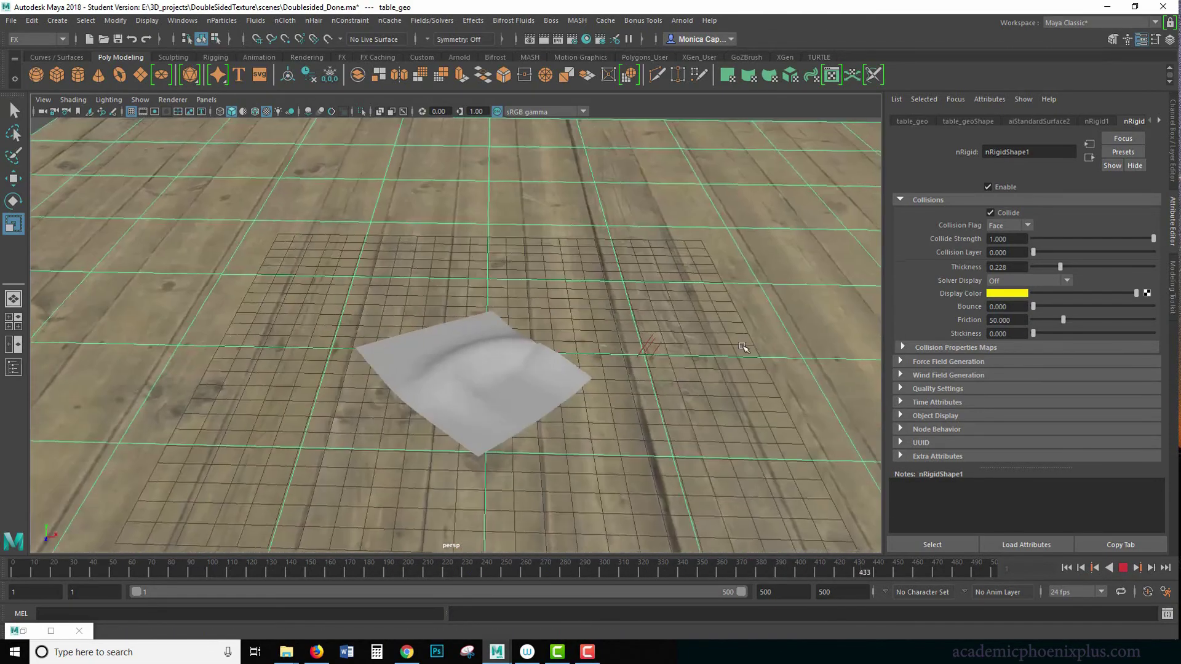
Step: Inspect the landed paper from a lower angle, set the table collider's friction to 5, and replay the simulation from the first frame
{"action": "left_click_drag", "start_coordinate": [332, 283], "coordinate": [423, 210], "text": "alt"}
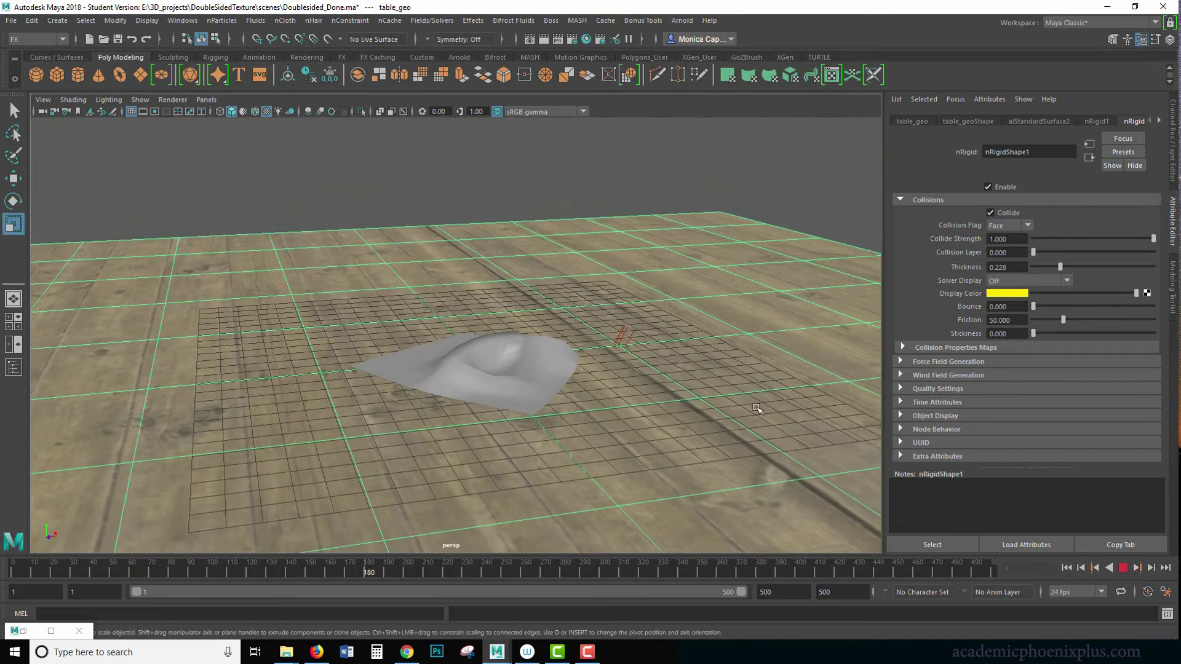
{"action": "left_click_drag", "start_coordinate": [750, 333], "coordinate": [563, 280], "text": "alt"}
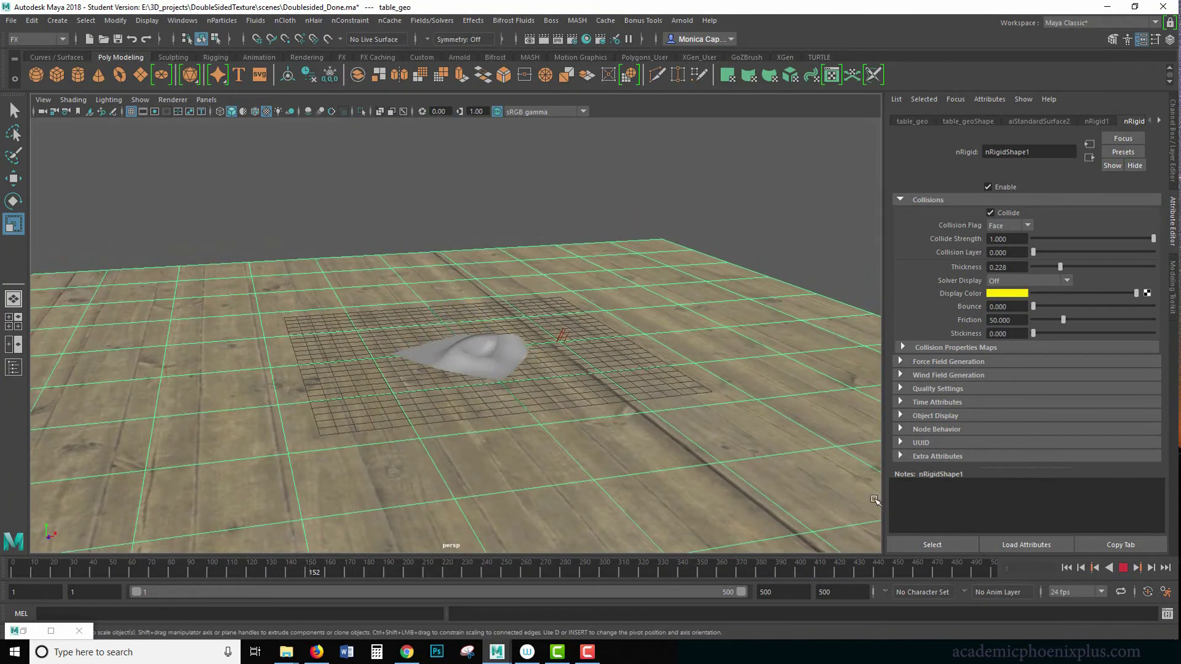
{"action": "left_click", "coordinate": [1121, 567]}
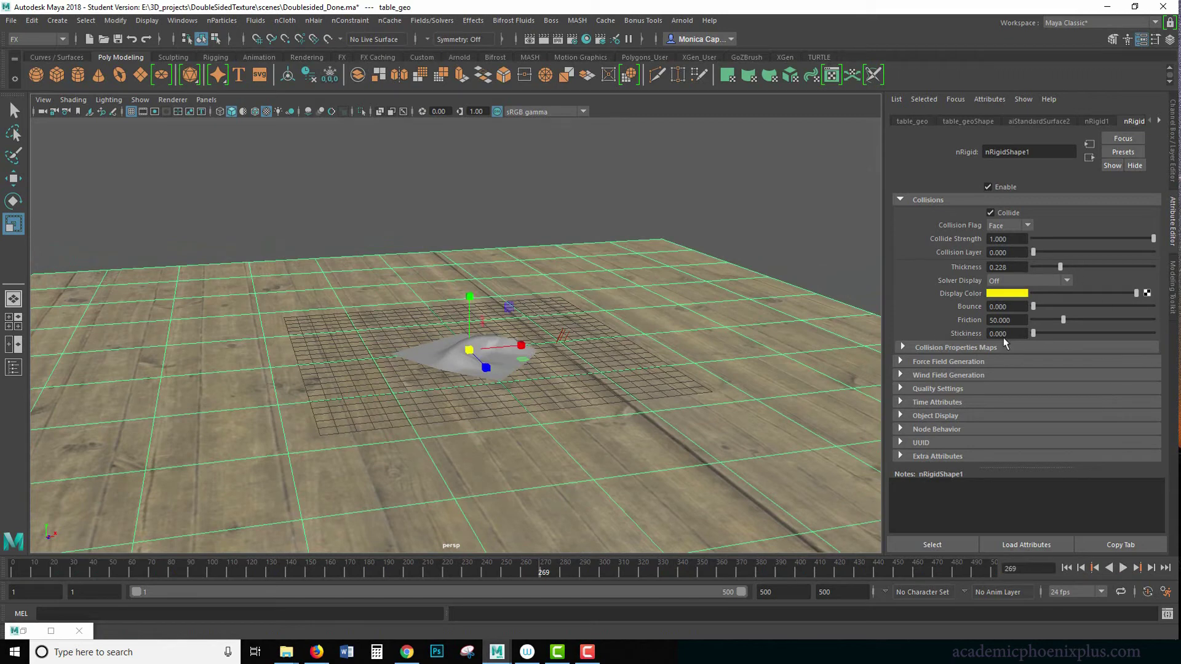
{"action": "left_click_drag", "start_coordinate": [1016, 320], "coordinate": [937, 326]}
{"action": "type", "text": "05"}
{"action": "key", "text": "Return"}
{"action": "left_click", "coordinate": [1121, 569]}
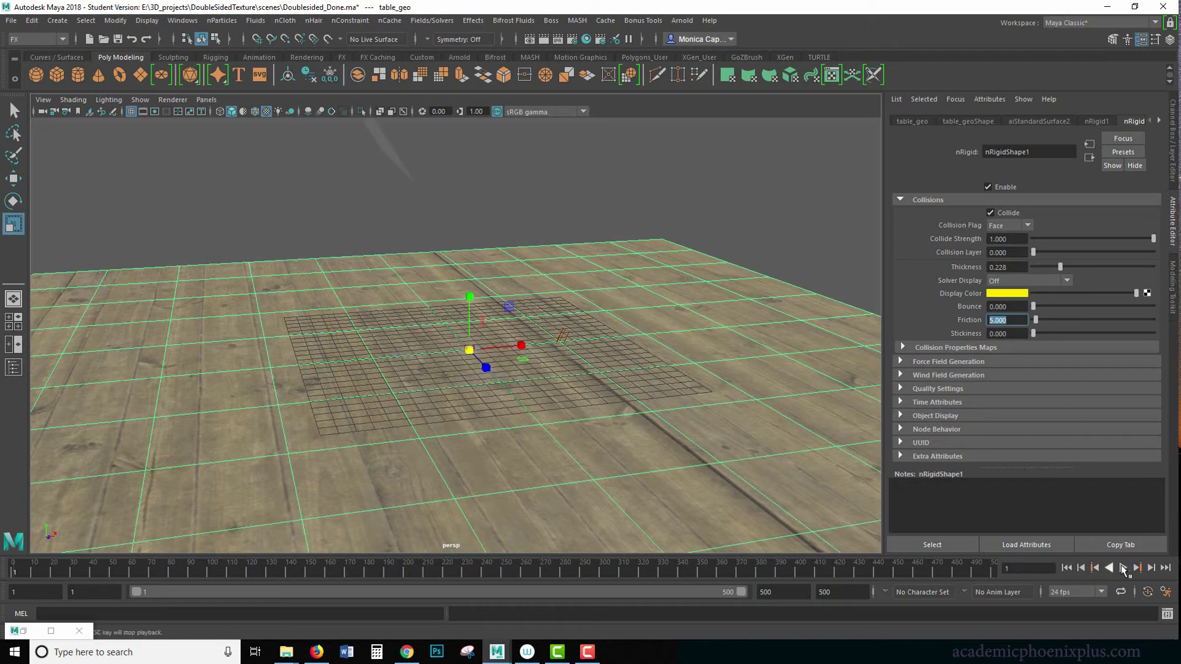
{"action": "left_click", "coordinate": [1121, 570]}
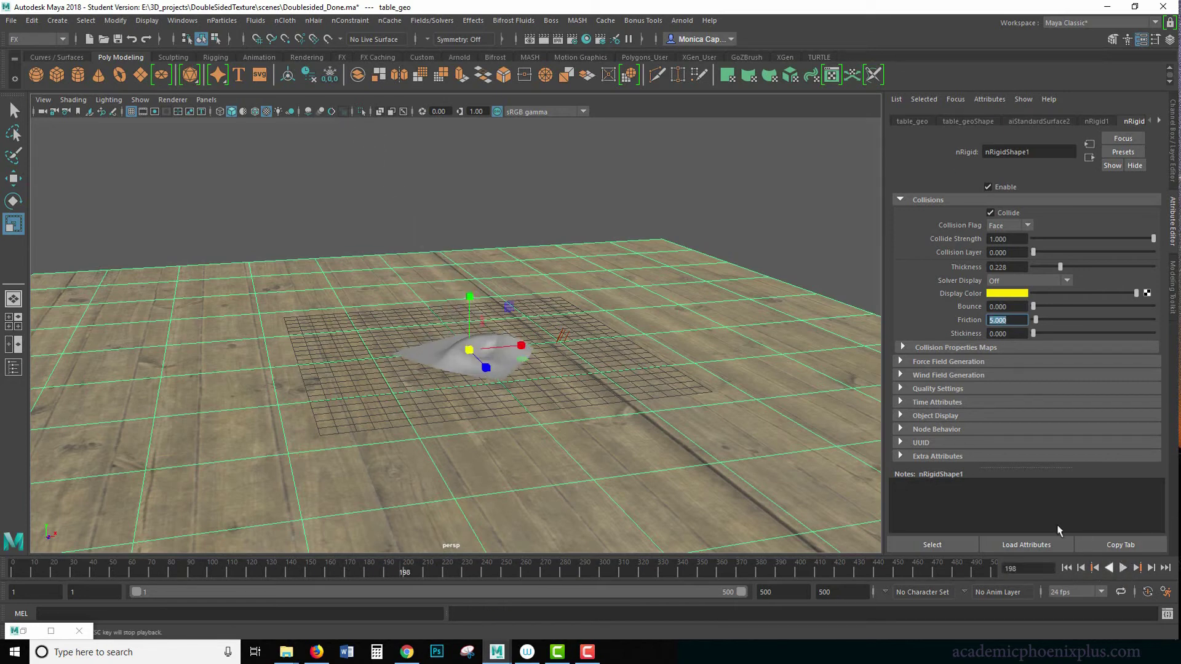
Step: Set the table collider's friction to 0.5 and replay the simulation from the first frame to check the paper's landing
{"action": "type", "text": ".5"}
{"action": "key", "text": "Return"}
{"action": "left_click", "coordinate": [1066, 569]}
{"action": "left_click", "coordinate": [1123, 569]}
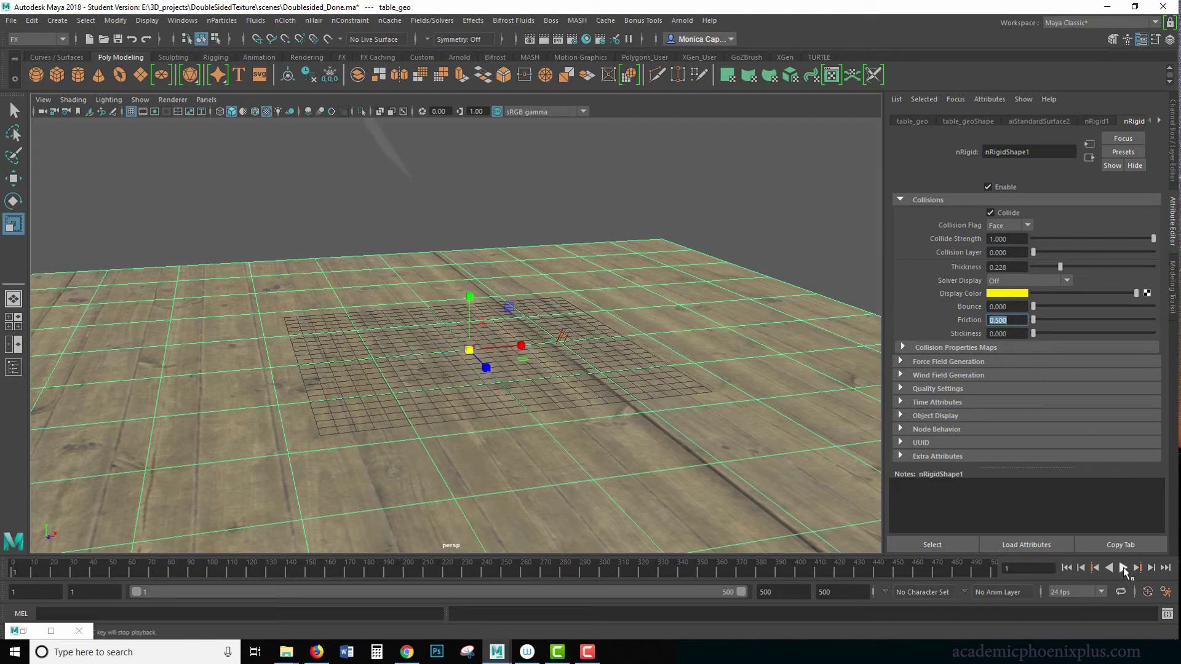
{"action": "left_click", "coordinate": [1070, 568]}
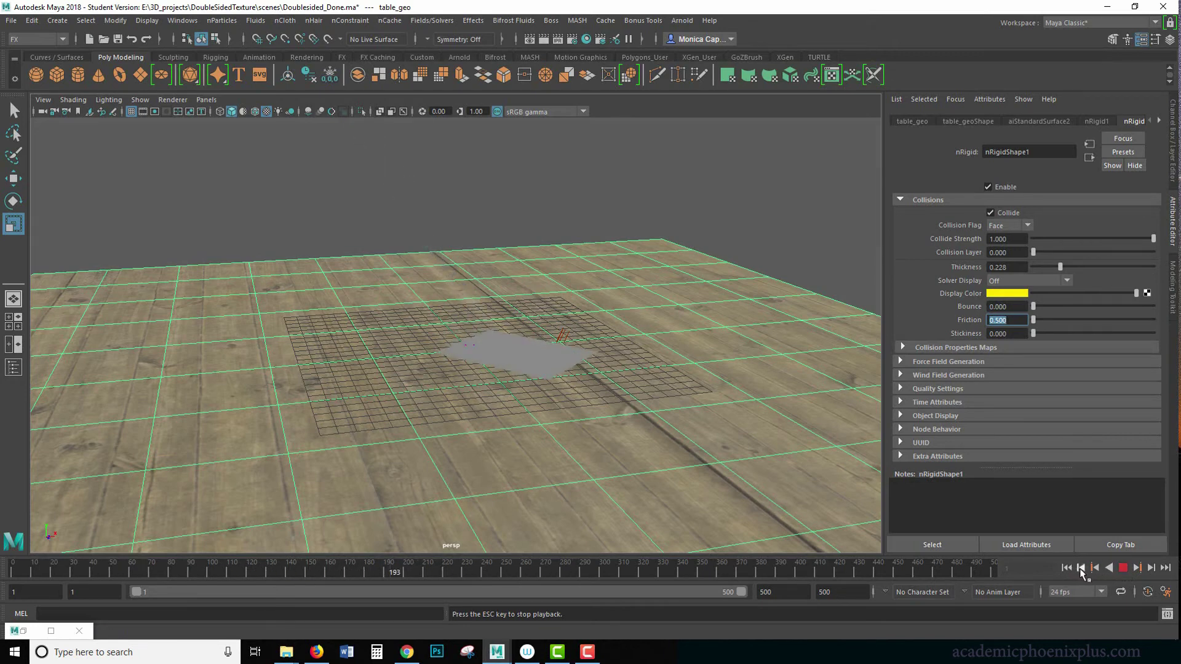
{"action": "left_click", "coordinate": [1078, 569]}
{"action": "left_click", "coordinate": [1122, 572]}
Step: Shorten the playback range to end at frame 120 and play the simulation
{"action": "left_click", "coordinate": [792, 593]}
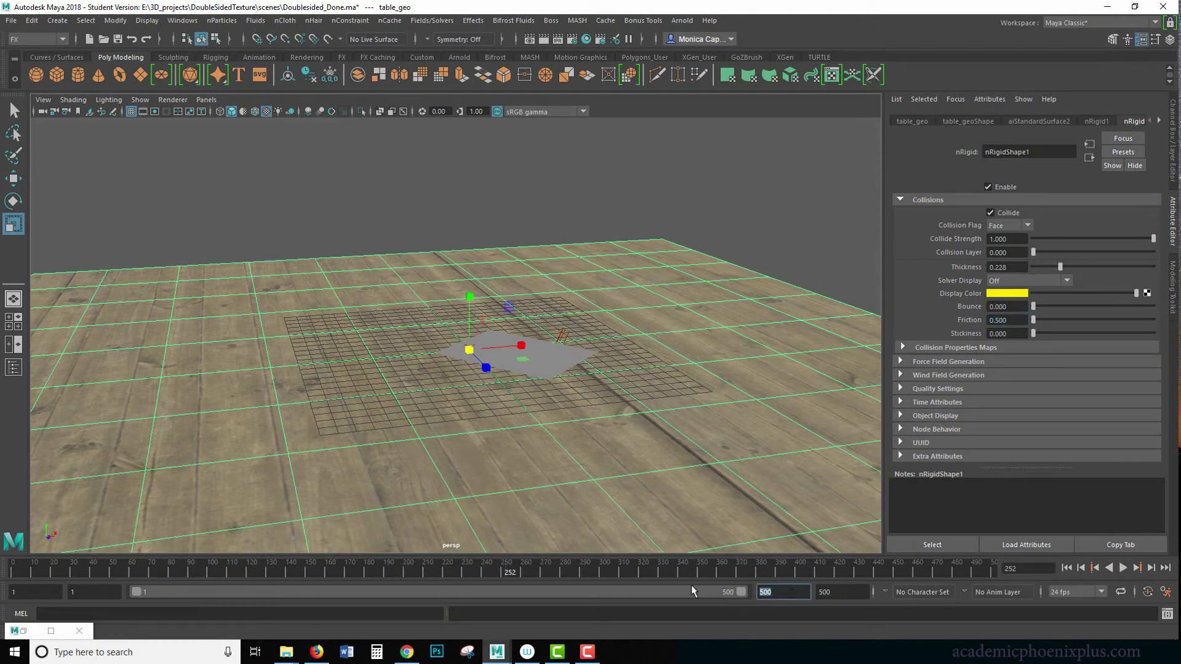
{"action": "type", "text": "120"}
{"action": "key", "text": "Return"}
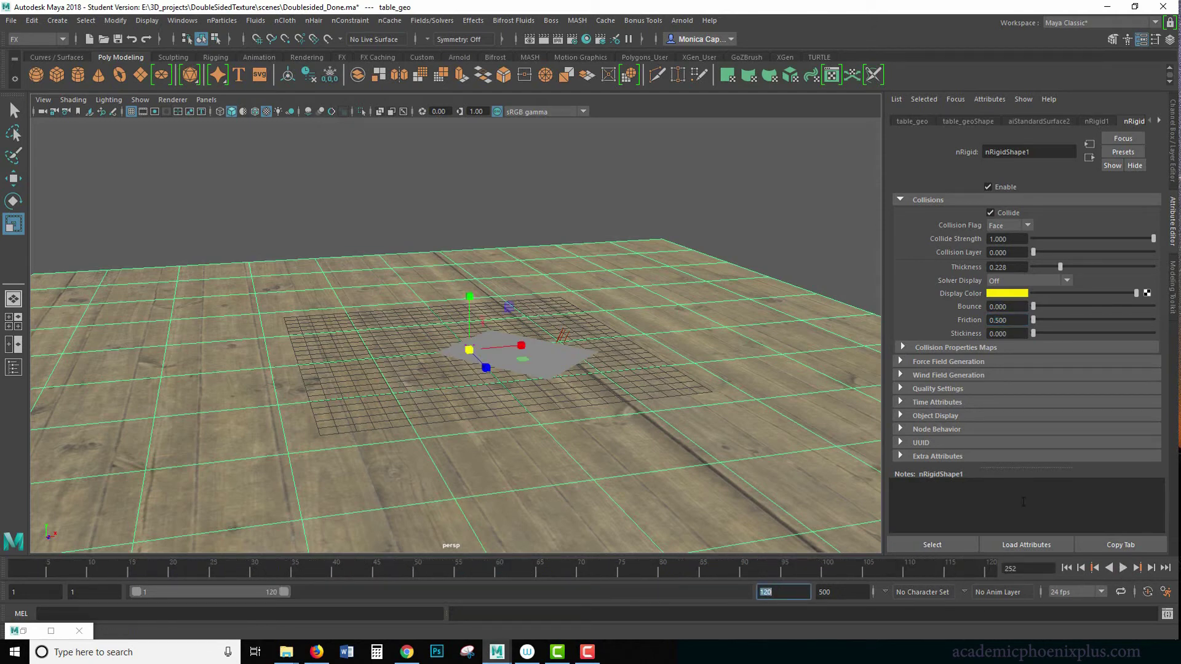
{"action": "left_click", "coordinate": [1123, 568]}
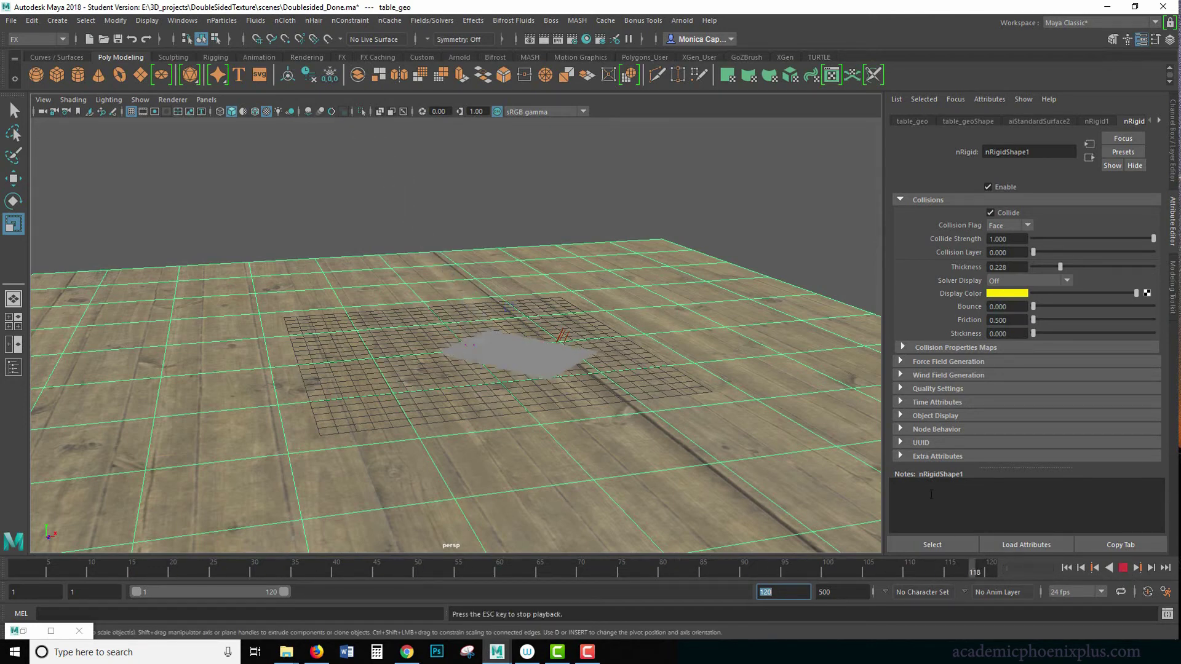
{"action": "left_click", "coordinate": [1123, 568]}
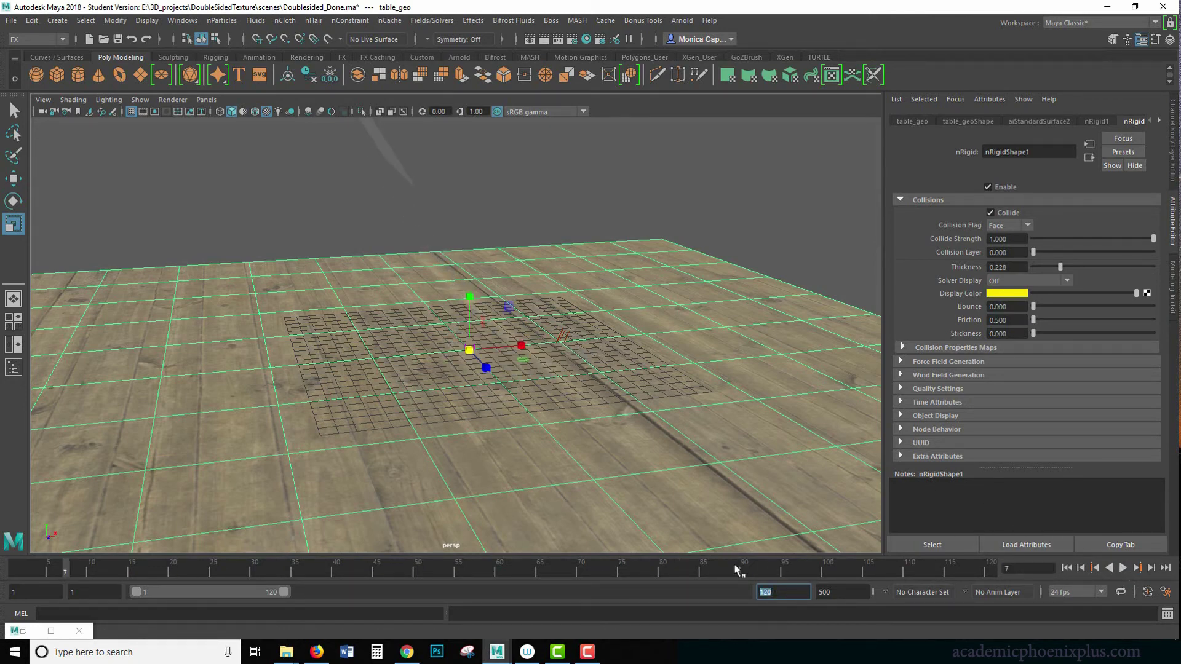
Step: Set the playback range to end at frame 200 and play the simulation
{"action": "type", "text": "200"}
{"action": "key", "text": "Return"}
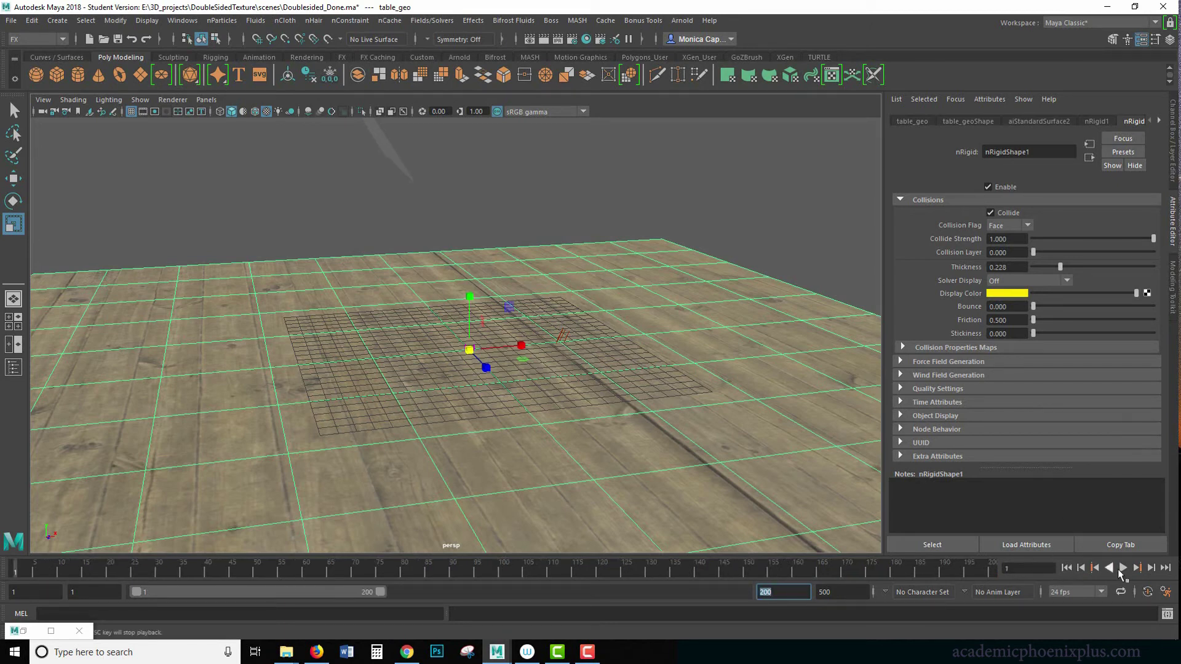
{"action": "left_click", "coordinate": [1123, 567]}
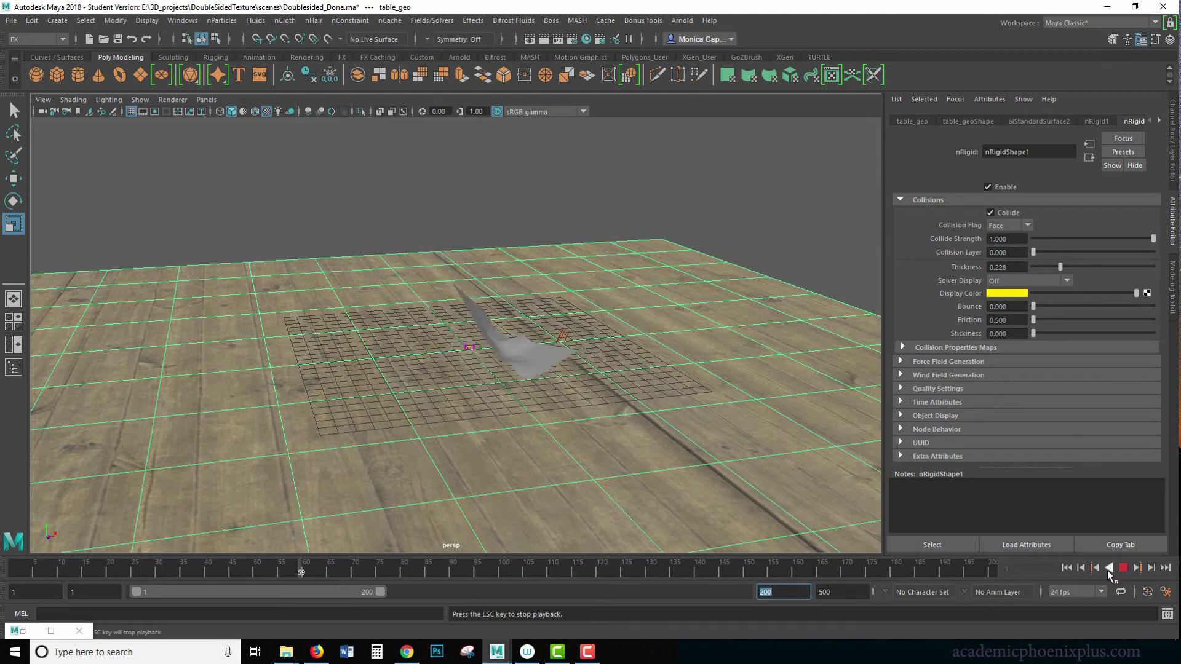
{"action": "left_click", "coordinate": [1123, 568]}
Step: Move the paper higher above the table and slightly sideways towards its centre, and return to the first frame
{"action": "scroll", "coordinate": [548, 271], "scroll_direction": "down", "scroll_amount": 5}
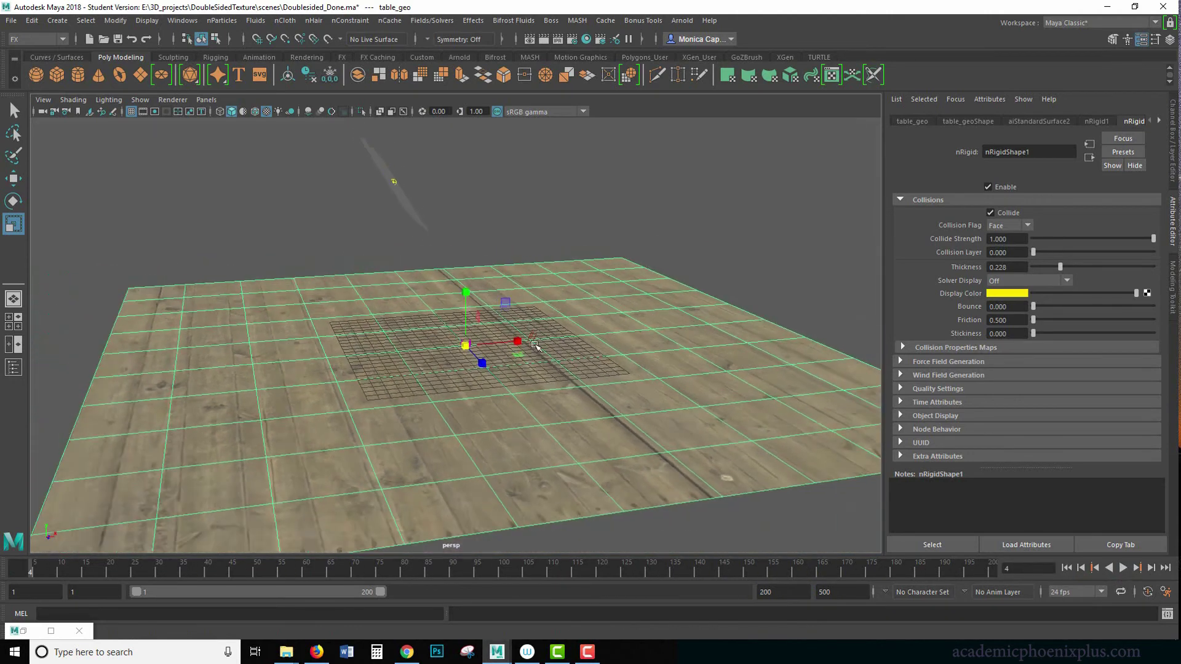
{"action": "left_click", "coordinate": [425, 262]}
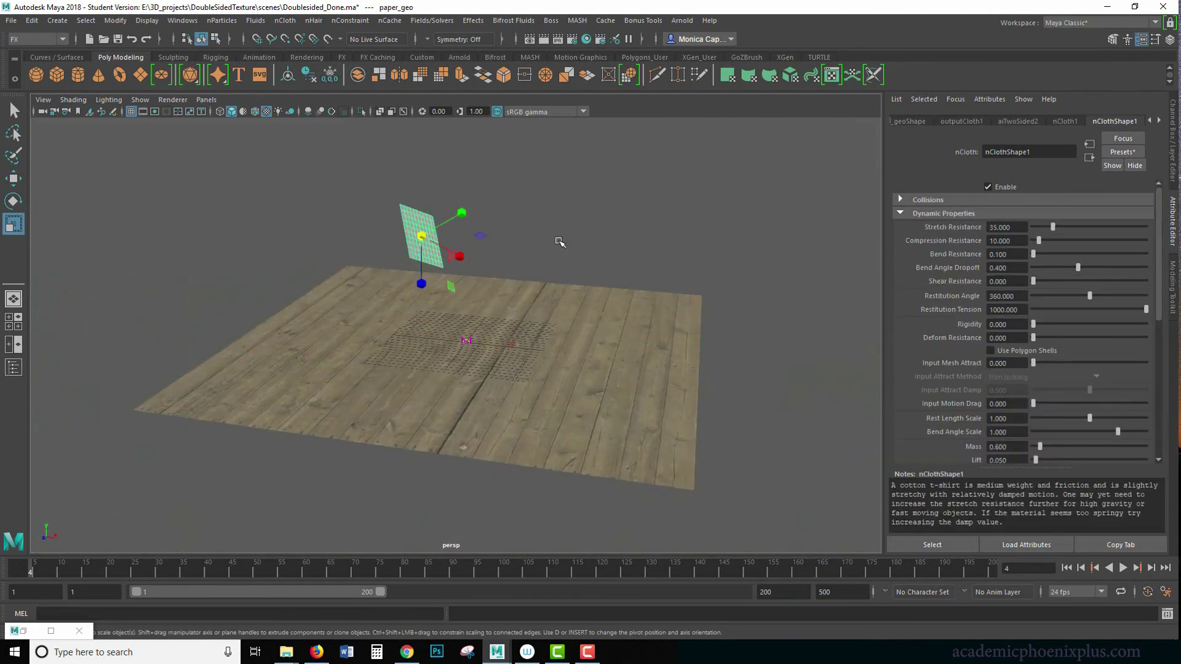
{"action": "key", "text": "w"}
{"action": "left_click_drag", "start_coordinate": [560, 242], "coordinate": [482, 191], "text": "alt"}
{"action": "key", "text": "ctrl+z"}
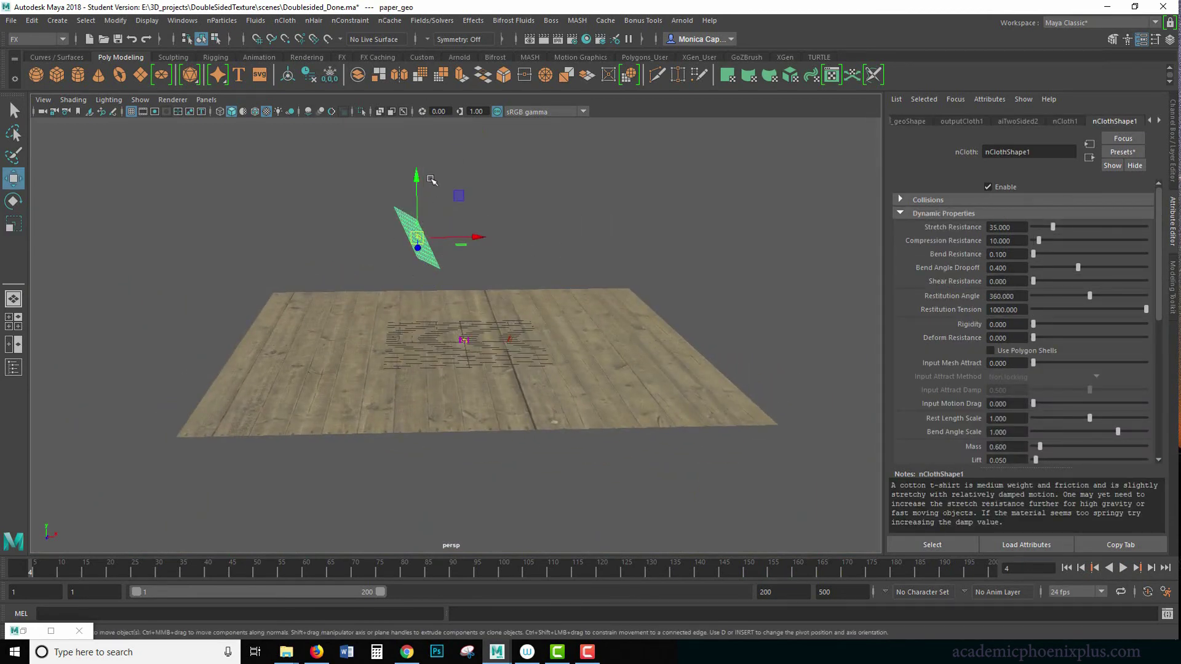
{"action": "left_click", "coordinate": [395, 228]}
{"action": "left_click", "coordinate": [404, 216]}
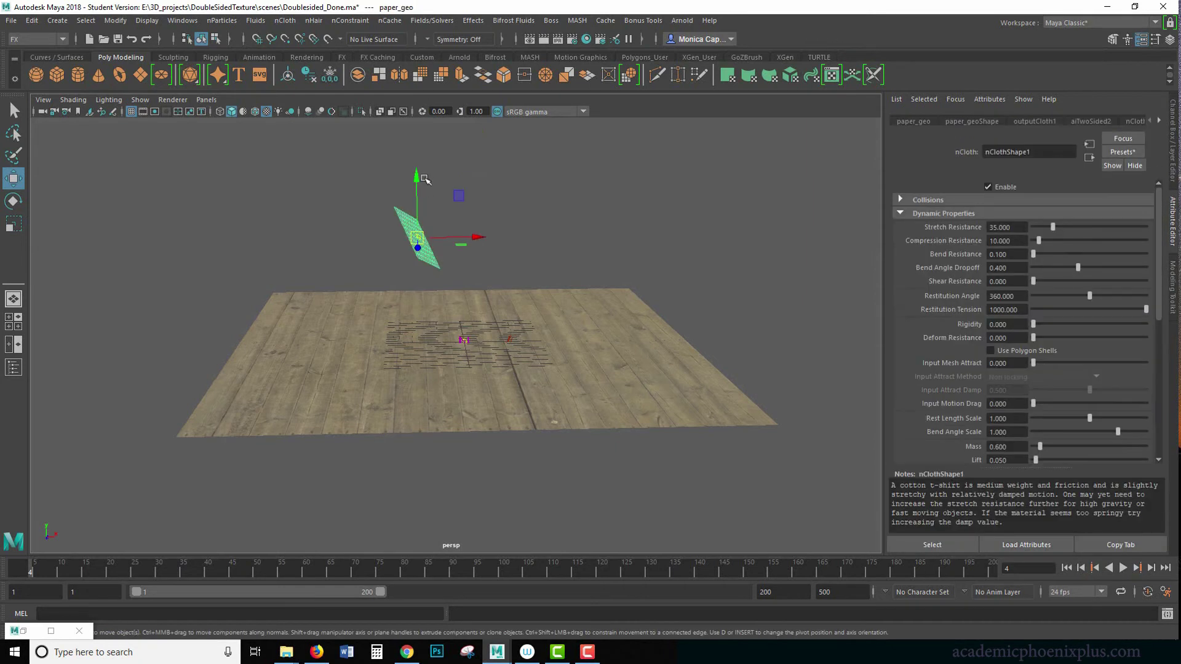
{"action": "left_click_drag", "start_coordinate": [420, 172], "coordinate": [437, 129]}
{"action": "left_click_drag", "start_coordinate": [478, 191], "coordinate": [501, 191]}
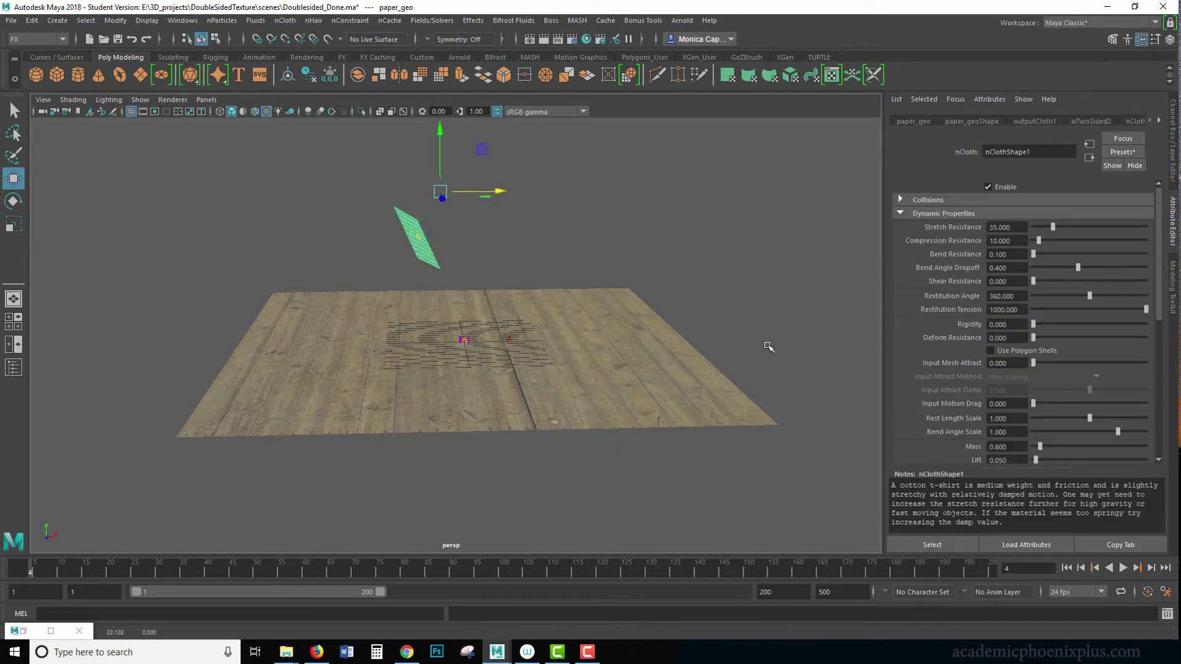
{"action": "left_click", "coordinate": [1067, 569]}
{"action": "left_click_drag", "start_coordinate": [722, 213], "coordinate": [795, 258], "text": "alt"}
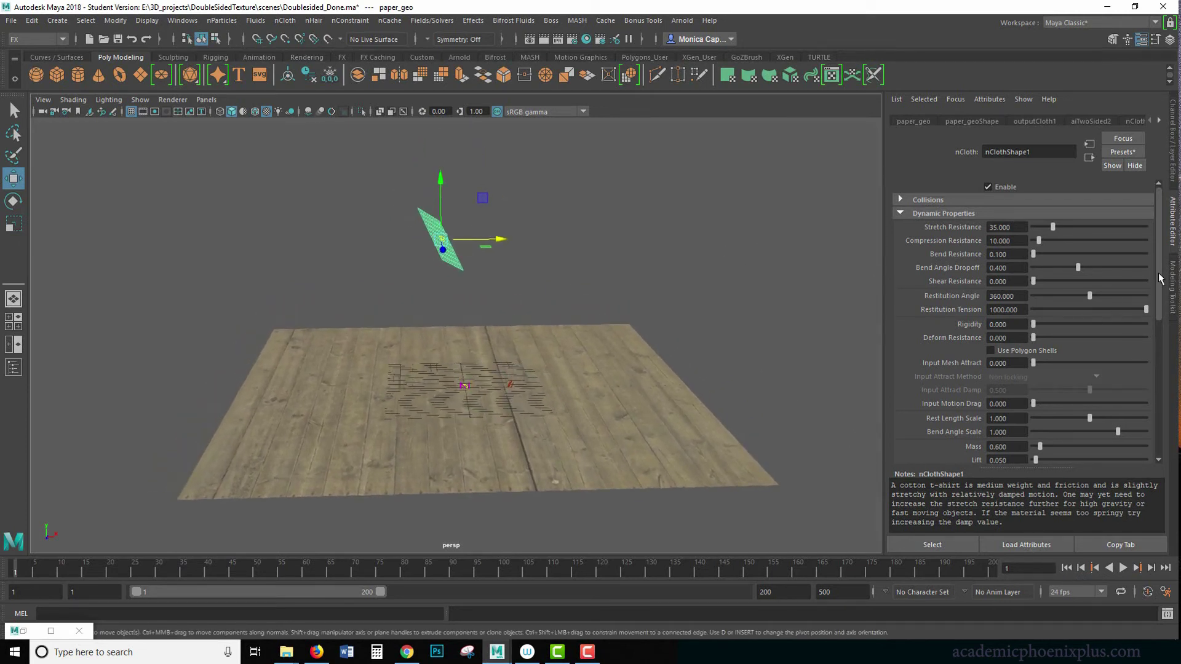
Step: Raise the paper's nucleus wind speed to 15.934 and move the paper along X towards the table's edge
{"action": "left_click", "coordinate": [928, 199]}
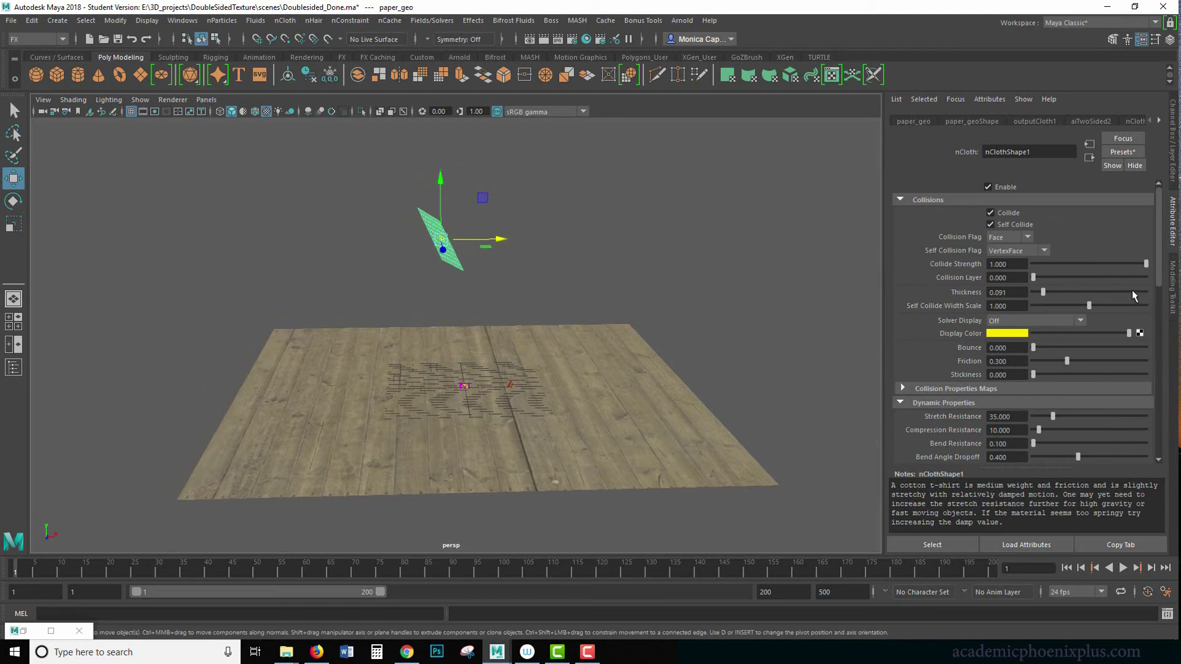
{"action": "left_click", "coordinate": [1159, 121]}
{"action": "left_click", "coordinate": [1159, 121]}
{"action": "left_click", "coordinate": [1121, 121]}
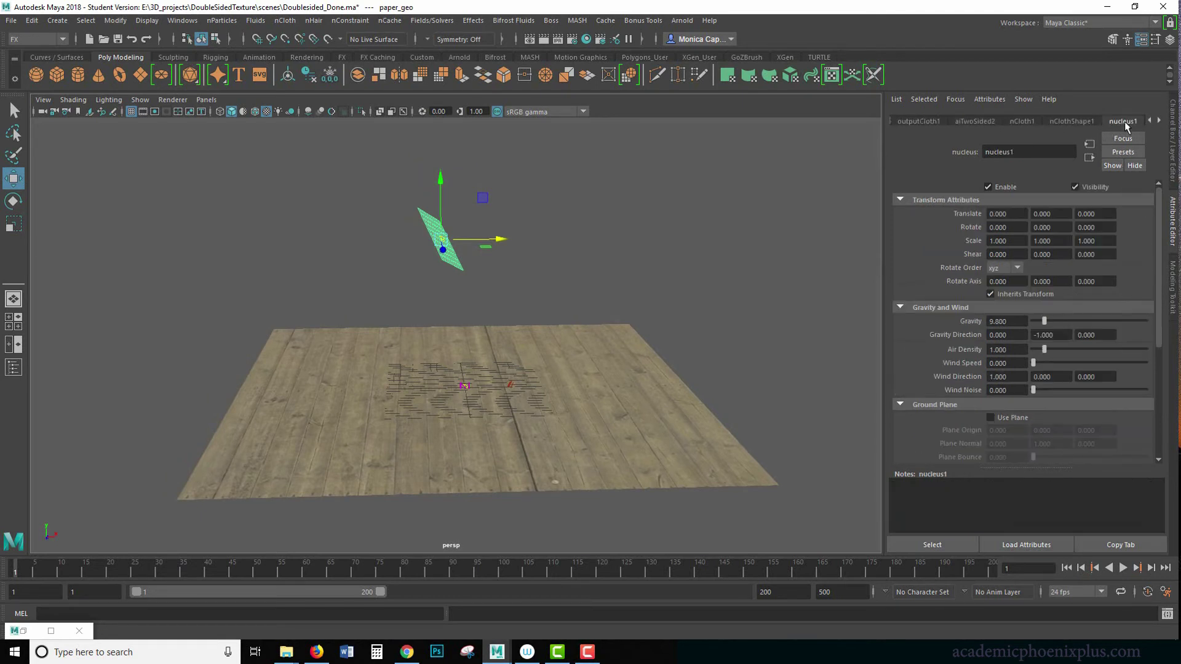
{"action": "left_click", "coordinate": [1025, 321]}
{"action": "left_click_drag", "start_coordinate": [1015, 350], "coordinate": [1005, 377]}
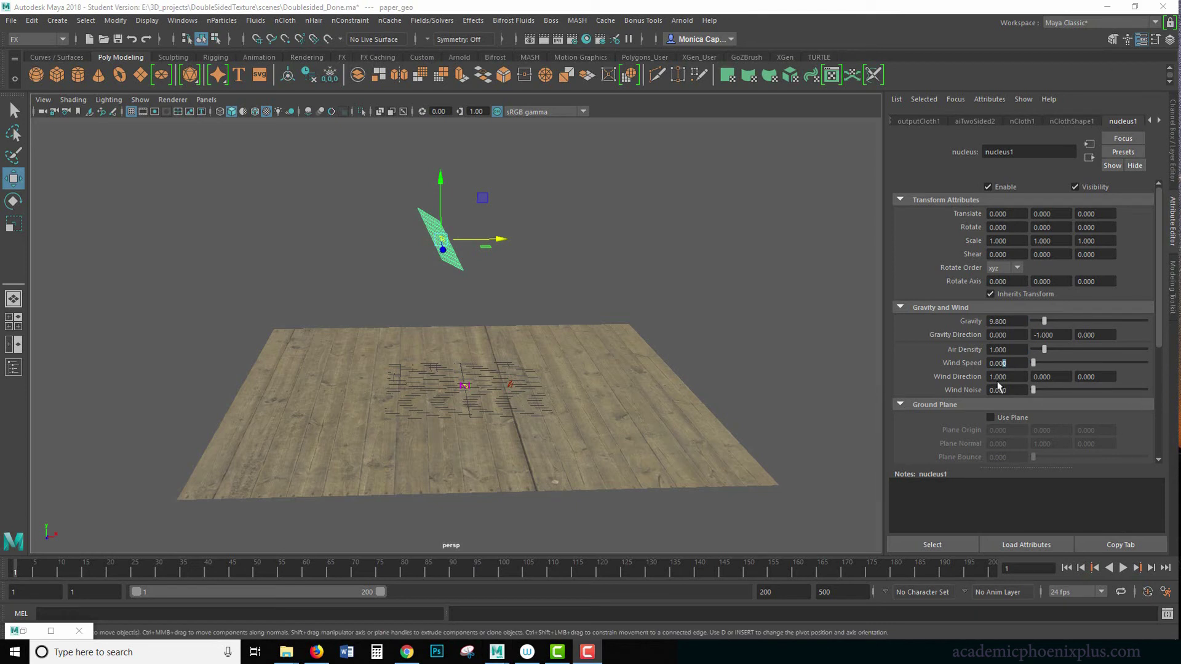
{"action": "left_click_drag", "start_coordinate": [1017, 365], "coordinate": [967, 376]}
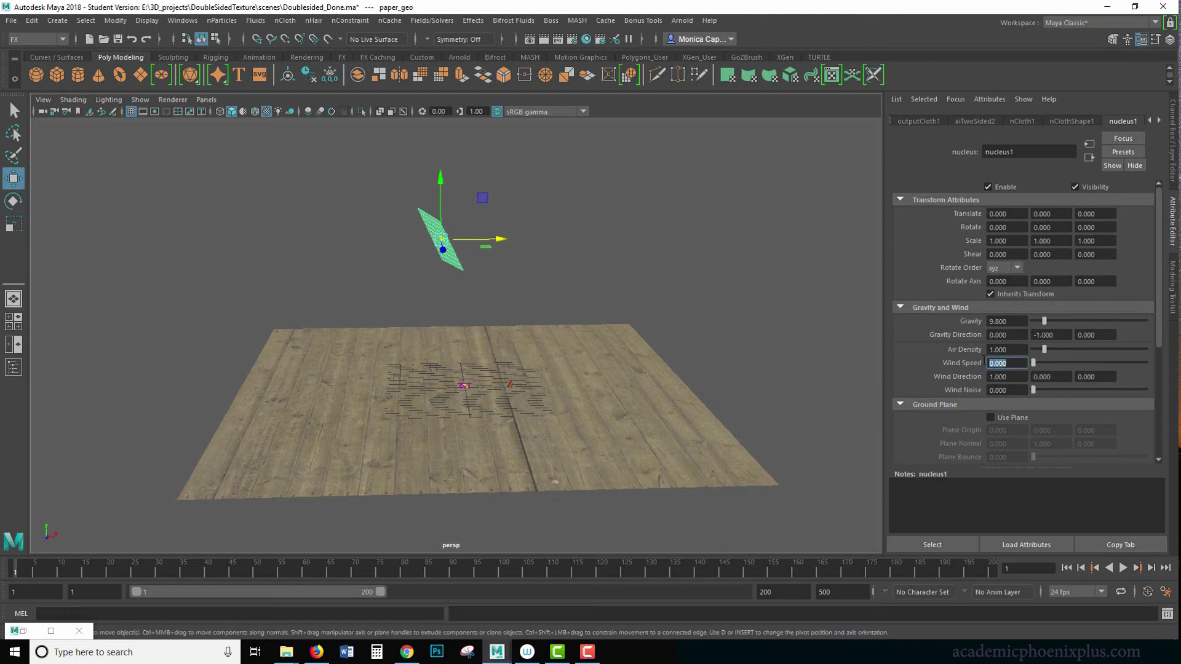
{"action": "left_click_drag", "start_coordinate": [503, 239], "coordinate": [398, 240]}
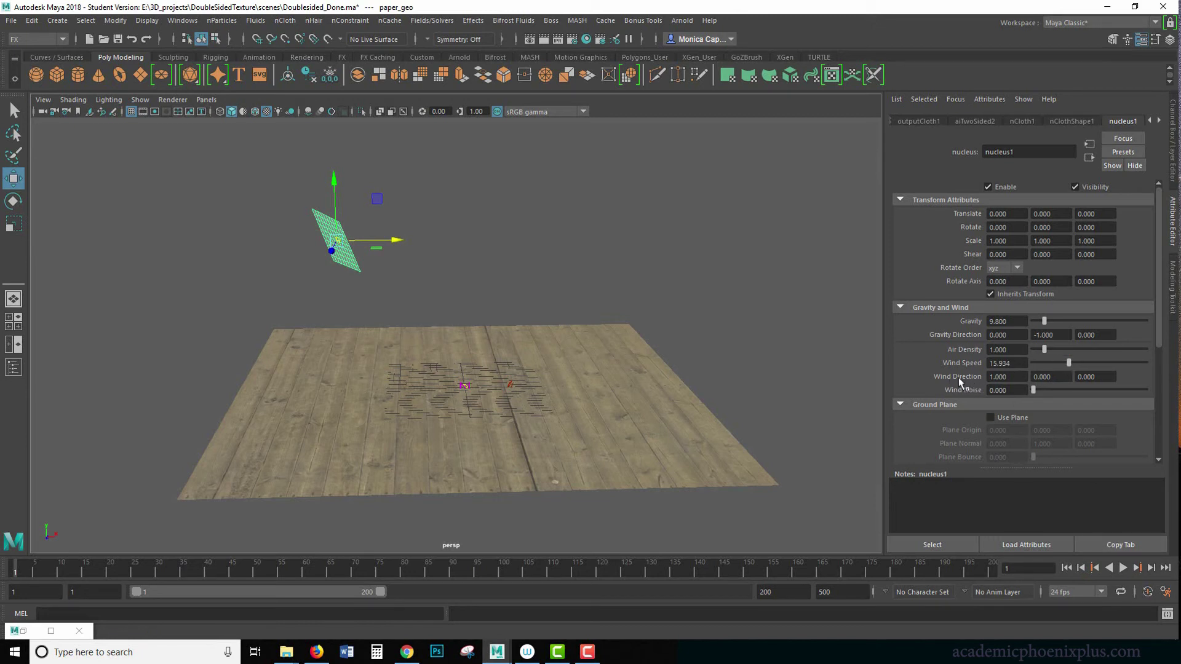
Step: Keep the wind direction at 1 in X and play the simulation from the first frame to check the wind's effect
{"action": "type", "text": "1"}
{"action": "key", "text": "Tab"}
{"action": "key", "text": "Tab"}
{"action": "left_click", "coordinate": [1037, 377]}
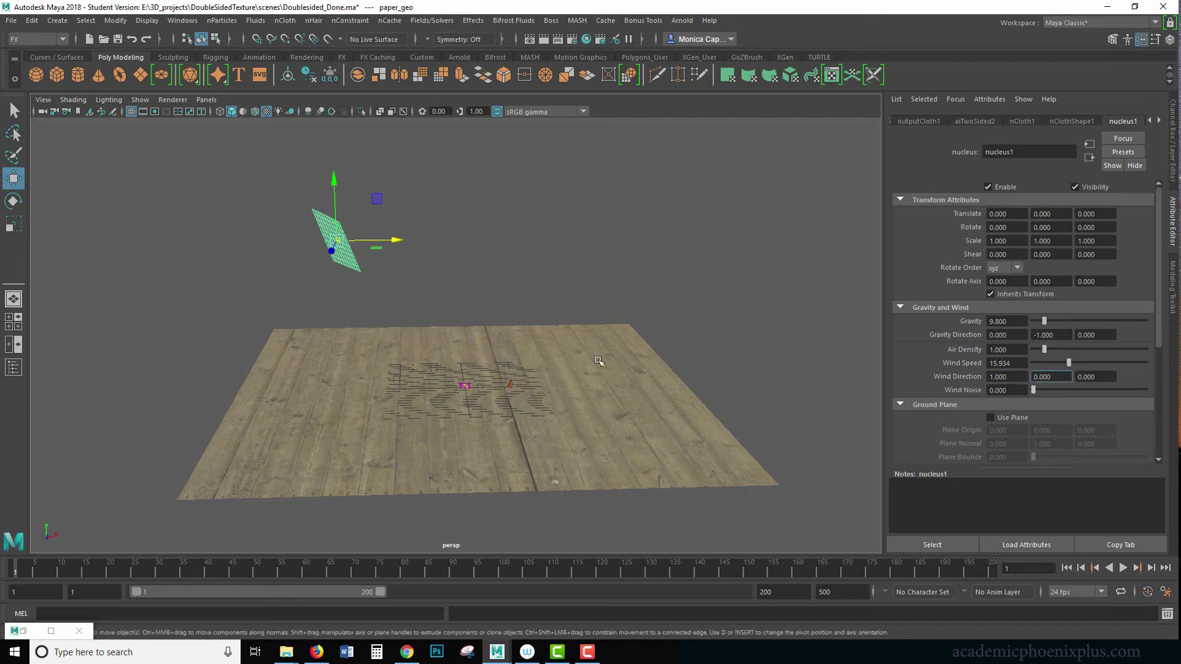
{"action": "key", "text": "shift+Tab"}
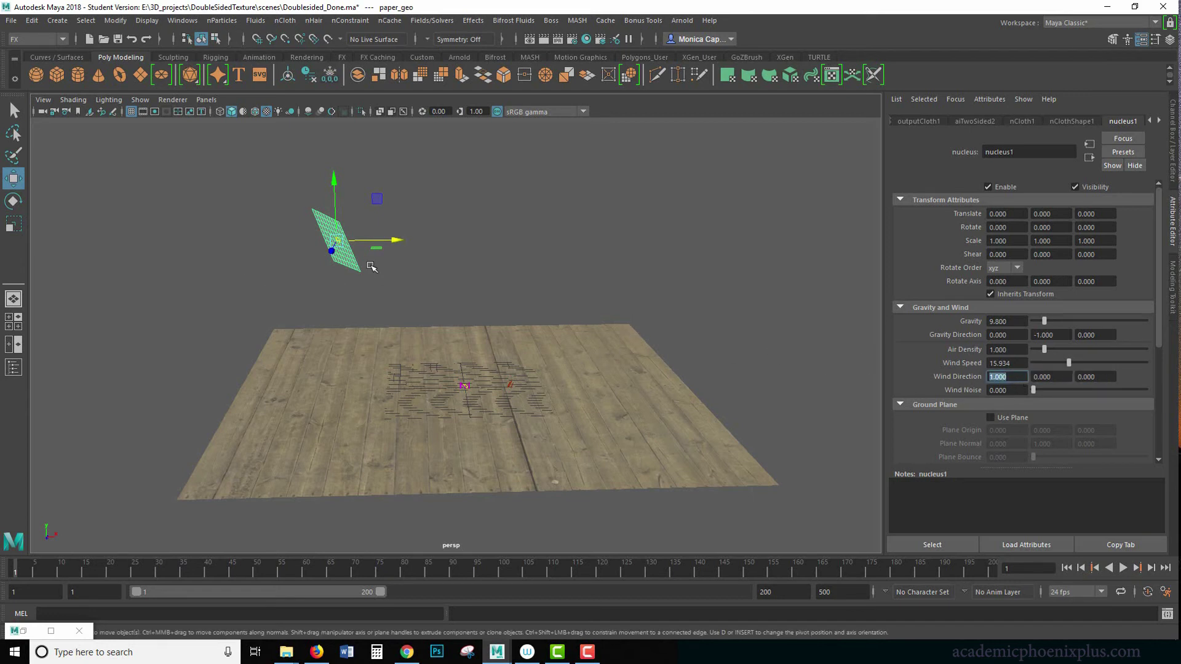
{"action": "left_click", "coordinate": [1068, 568]}
{"action": "left_click", "coordinate": [1068, 568]}
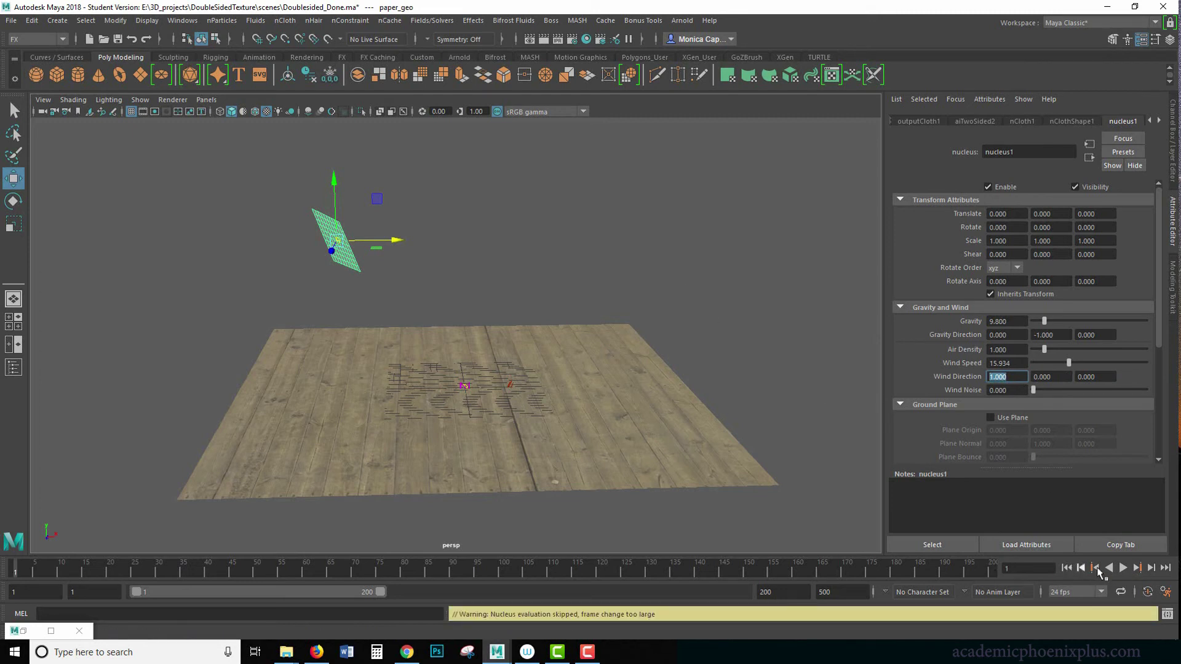
{"action": "left_click", "coordinate": [1123, 568]}
Step: Lower the nucleus wind speed to 0.275 and replay the simulation from the first frame
{"action": "left_click", "coordinate": [1066, 568]}
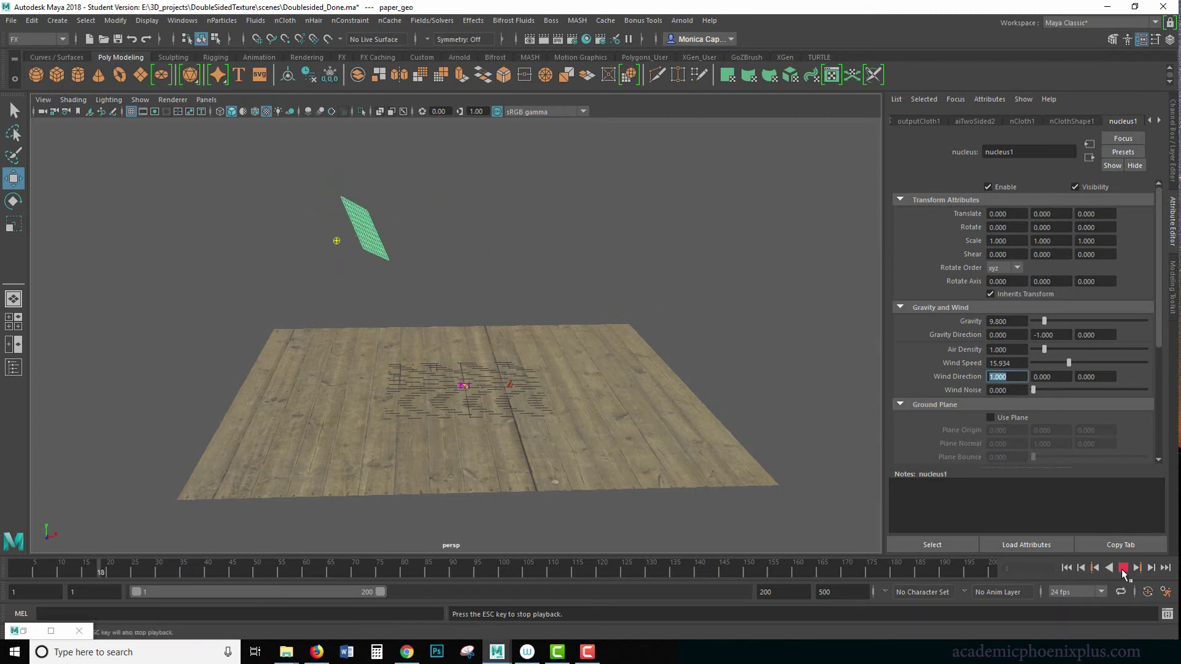
{"action": "left_click", "coordinate": [1067, 569]}
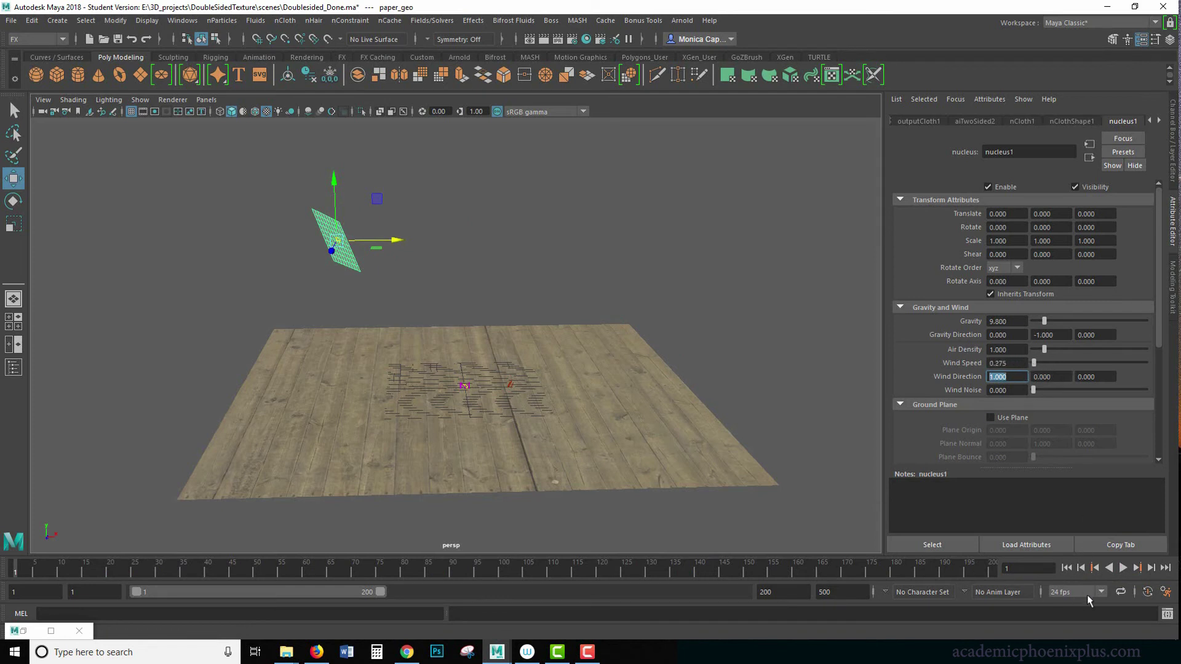
{"action": "left_click", "coordinate": [1123, 568]}
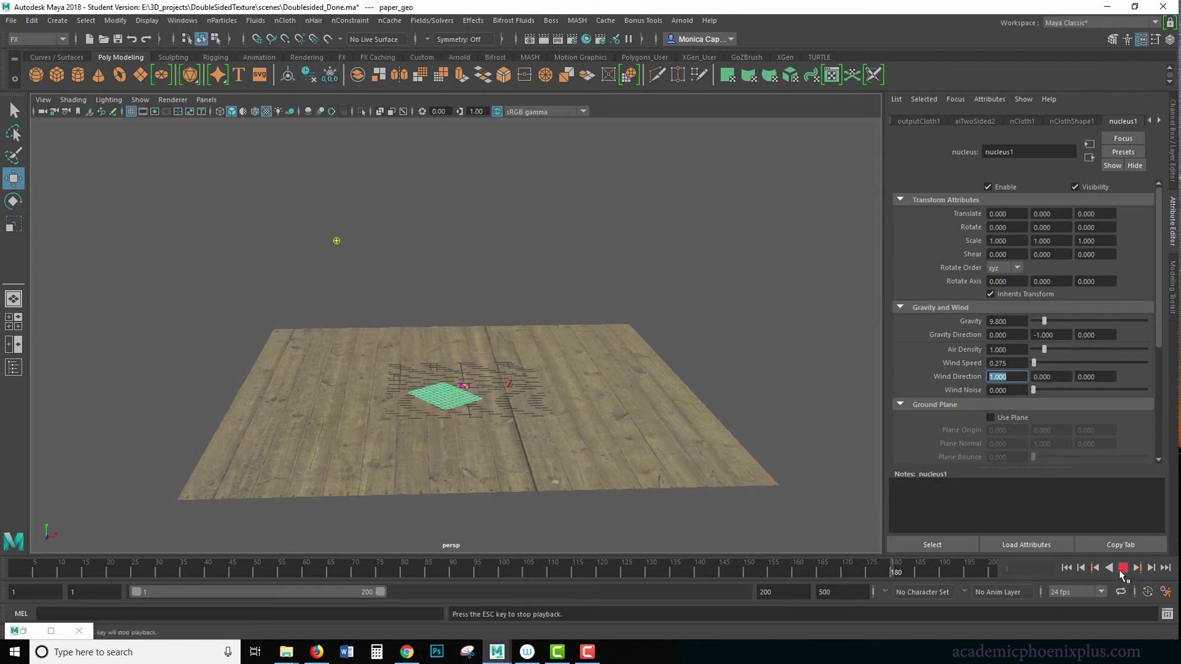
Step: Set the nucleus wind speed to 3.022 and replay the simulation from the first frame
{"action": "left_click", "coordinate": [1123, 567]}
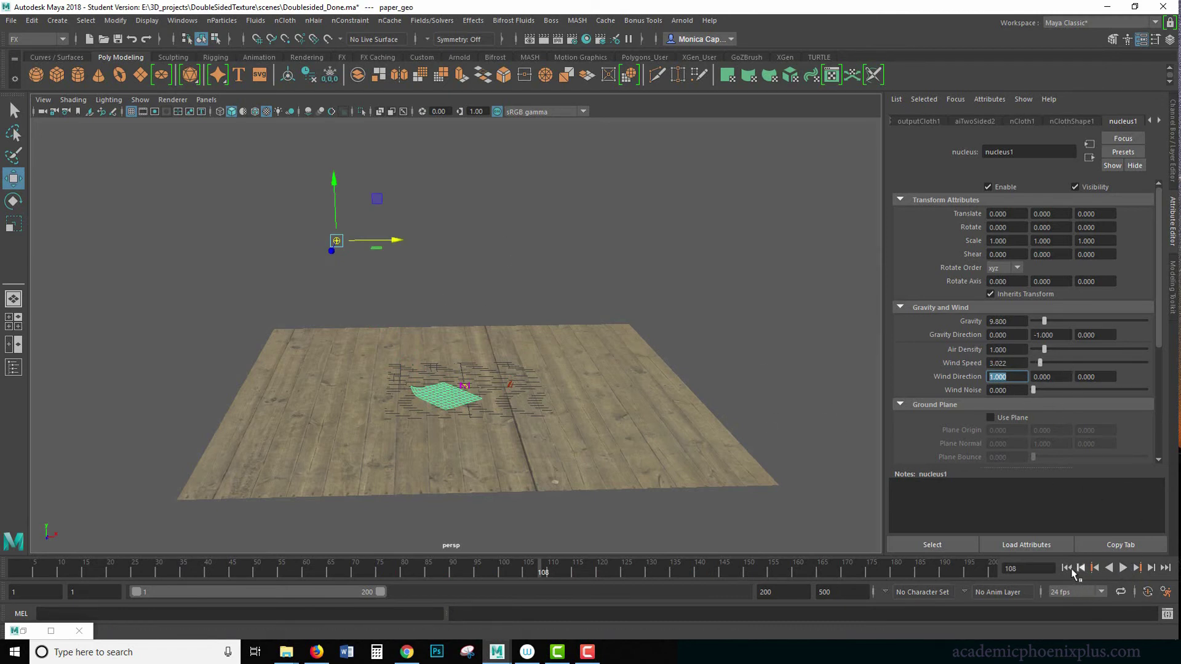
{"action": "left_click", "coordinate": [1067, 568]}
{"action": "left_click", "coordinate": [1123, 567]}
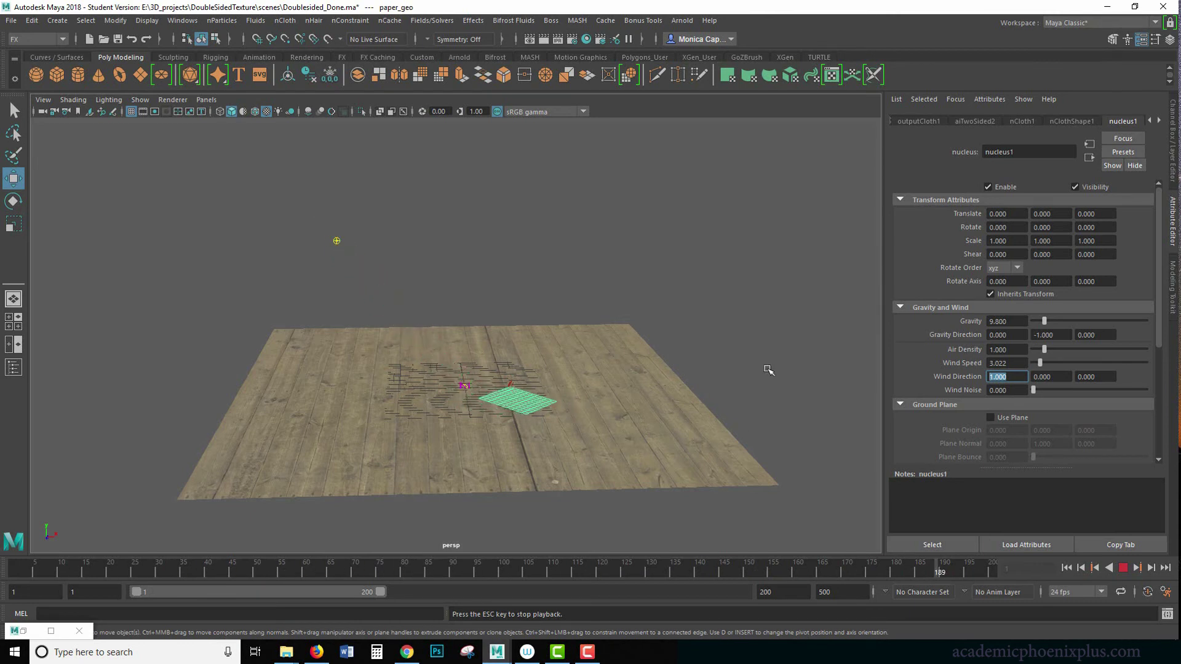
Step: Raise the nucleus wind speed to 4.396 and set the wind direction's Y component to 0.3 during playback
{"action": "mouse_move", "coordinate": [1039, 372]}
{"action": "left_mouse_down"}
{"action": "mouse_move", "coordinate": [1070, 369]}
{"action": "mouse_move", "coordinate": [1001, 364]}
{"action": "mouse_move", "coordinate": [1072, 367]}
{"action": "mouse_move", "coordinate": [1031, 366]}
{"action": "mouse_move", "coordinate": [1043, 364]}
{"action": "left_mouse_up"}
{"action": "left_click", "coordinate": [1051, 377]}
{"action": "double_click", "coordinate": [1051, 376]}
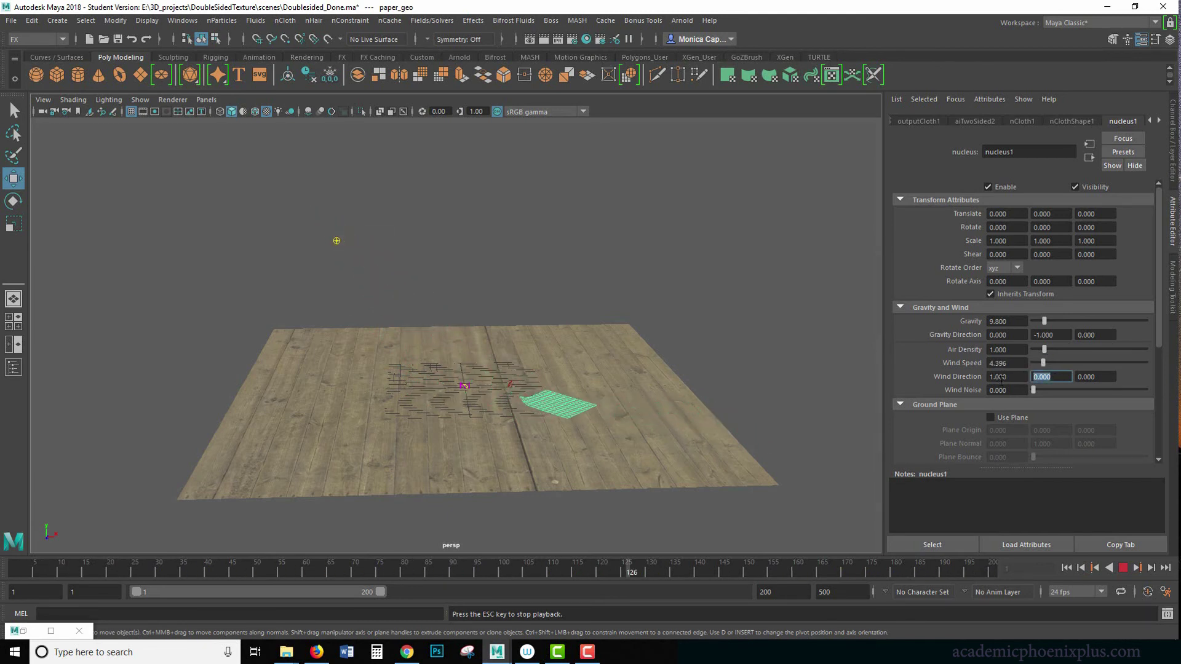
{"action": "key", "text": "BackSpace"}
{"action": "type", "text": "0.3"}
{"action": "key", "text": "Return"}
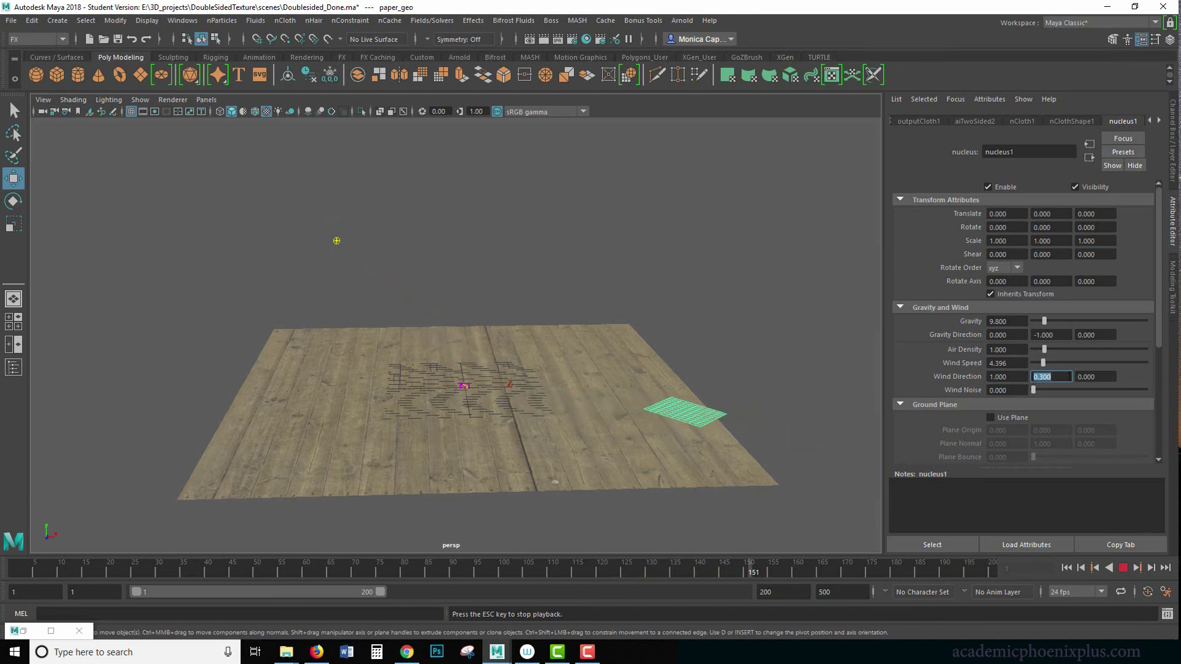
Step: Lower the nucleus wind speed to 1.923 and stop the simulation once the paper has landed
{"action": "left_click_drag", "start_coordinate": [1043, 363], "coordinate": [1038, 363]}
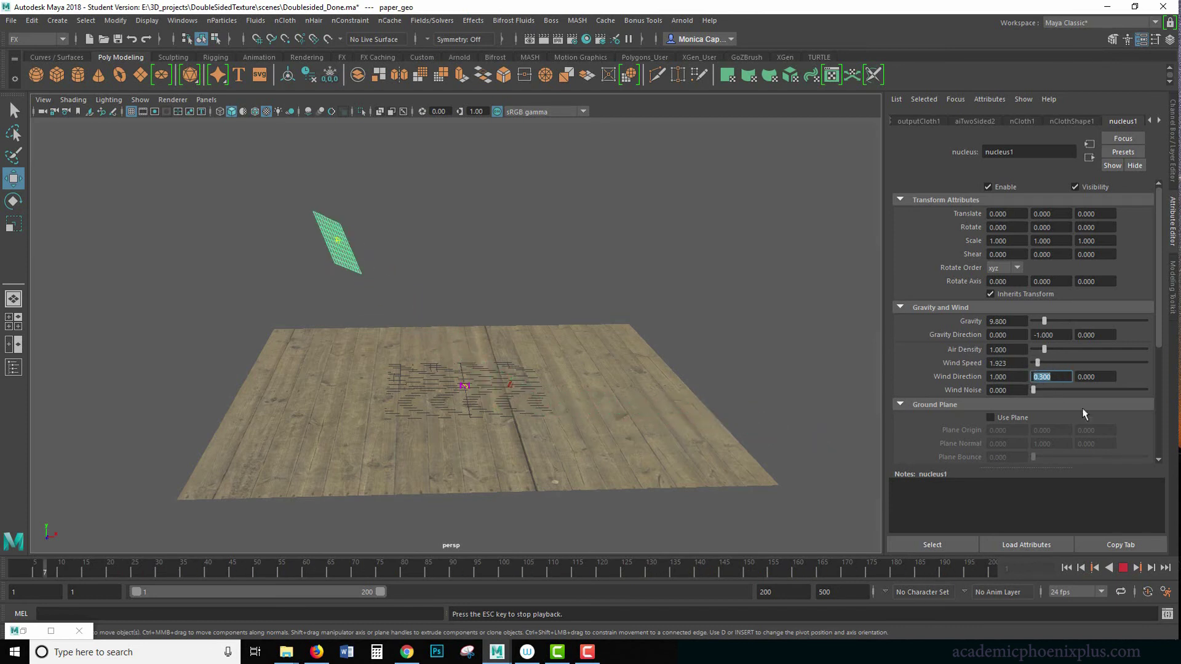
{"action": "left_click", "coordinate": [1123, 569]}
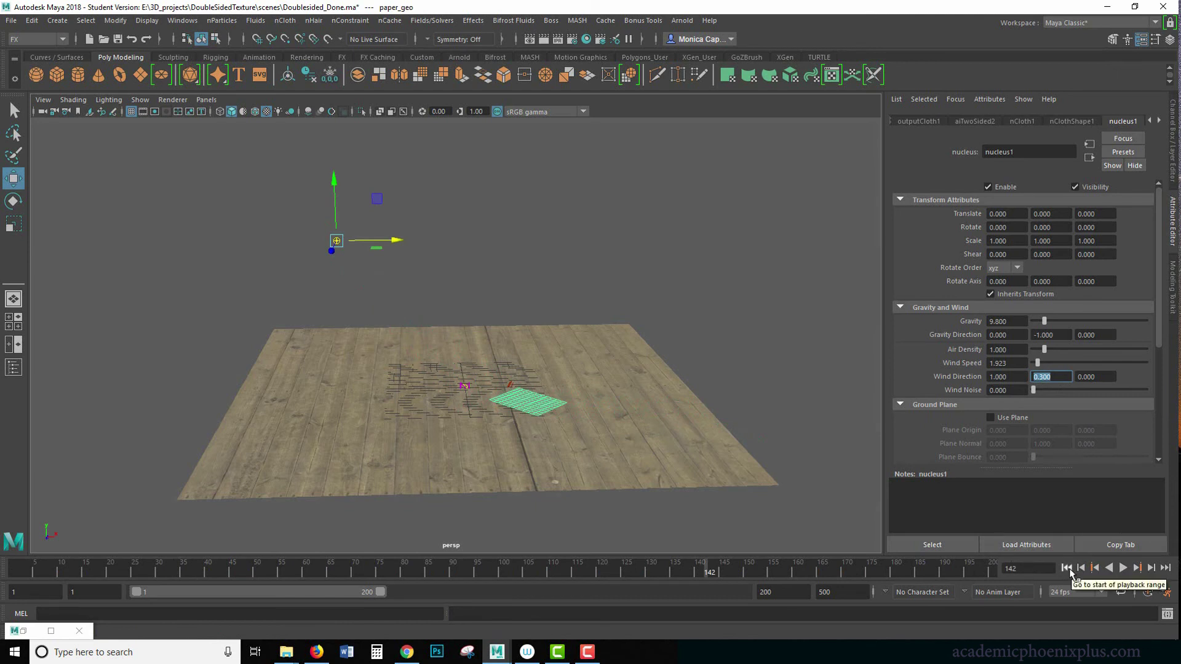
Step: Replay the paper simulation from the first frame and stop it at frame 78
{"action": "left_click_drag", "start_coordinate": [648, 248], "coordinate": [635, 263], "text": "alt"}
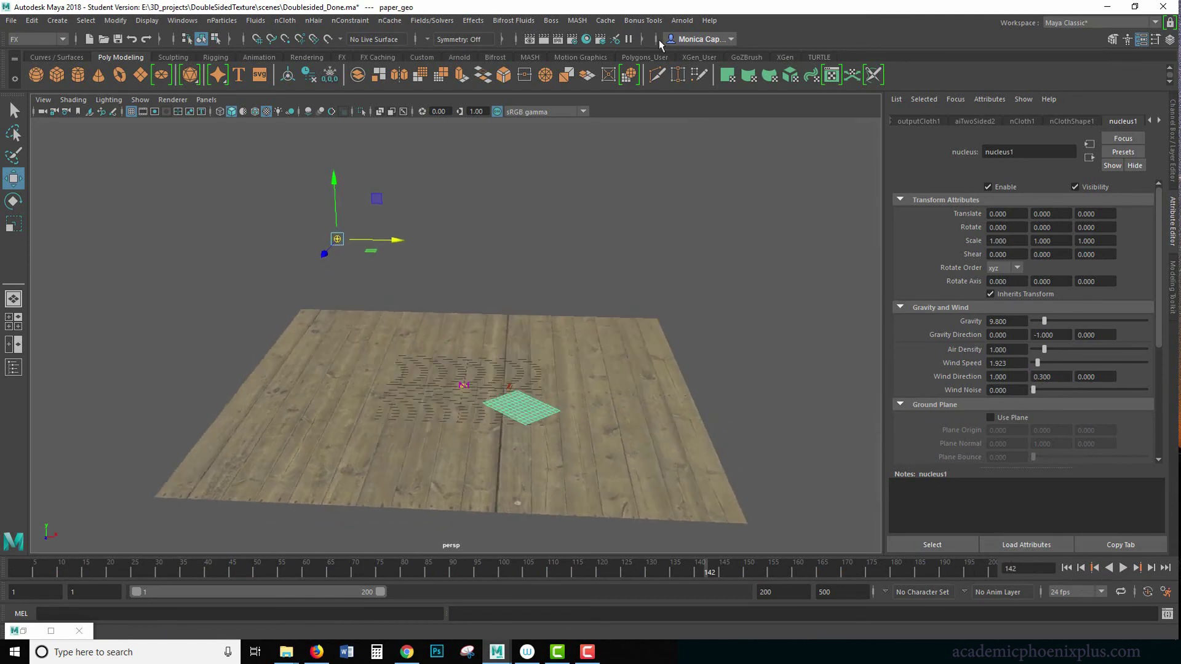
{"action": "middle_click_drag", "start_coordinate": [565, 249], "coordinate": [567, 226], "text": "alt"}
{"action": "right_click_drag", "start_coordinate": [622, 184], "coordinate": [712, 185], "text": "alt"}
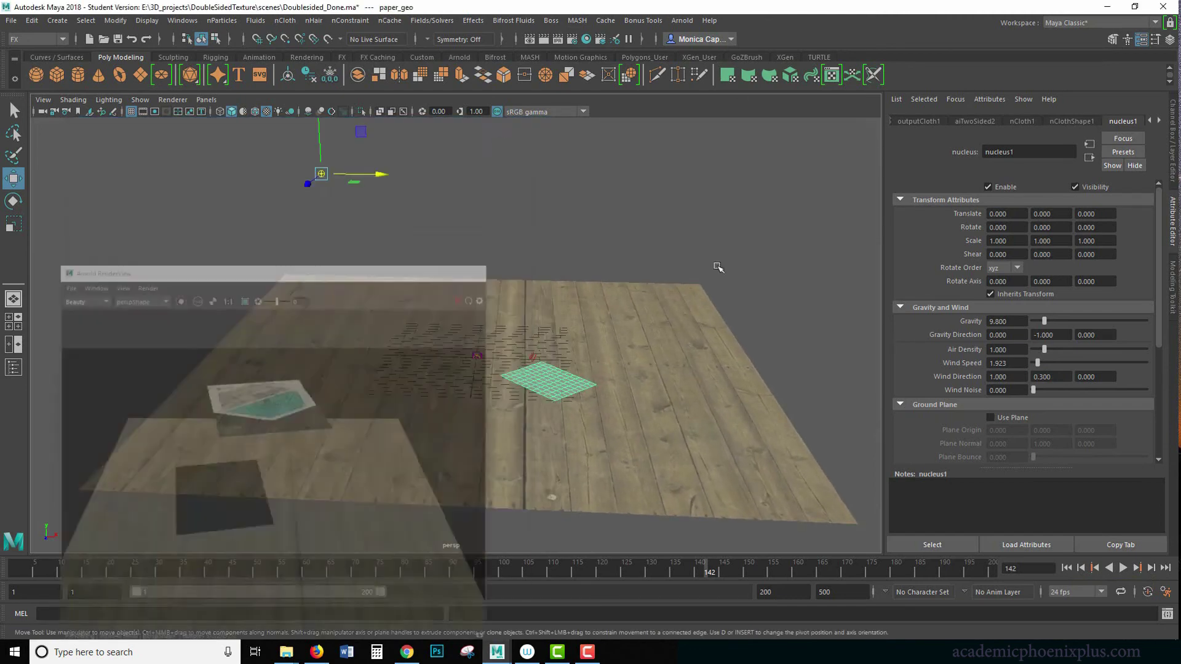
{"action": "left_click", "coordinate": [1067, 567]}
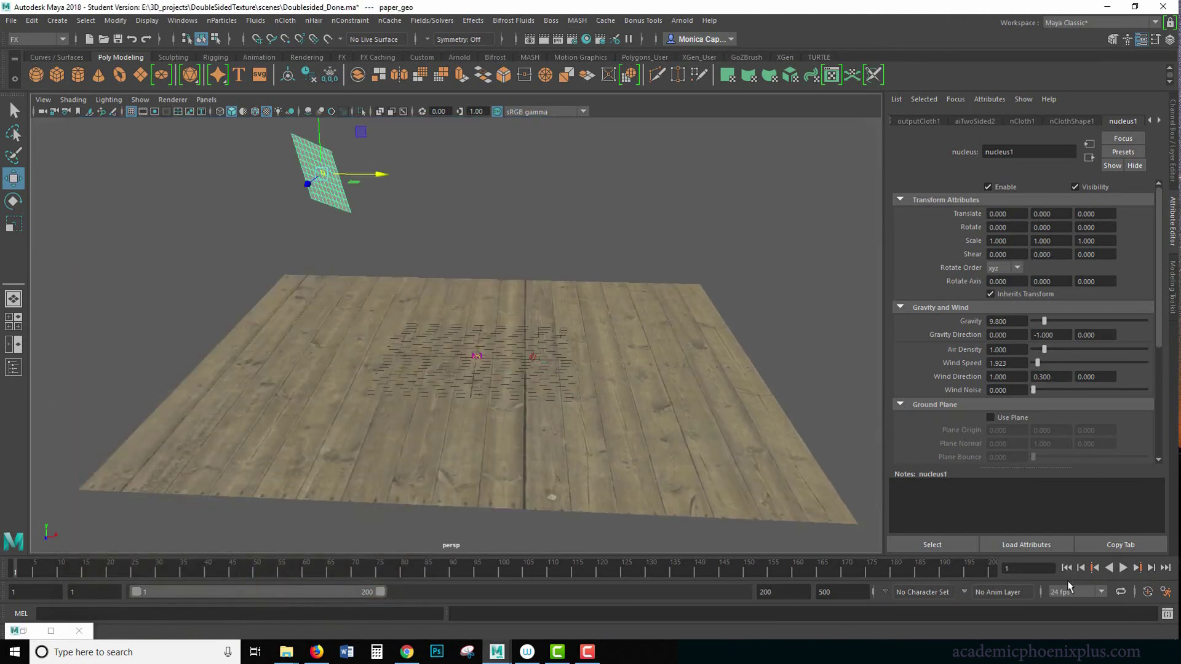
{"action": "left_click", "coordinate": [1122, 568]}
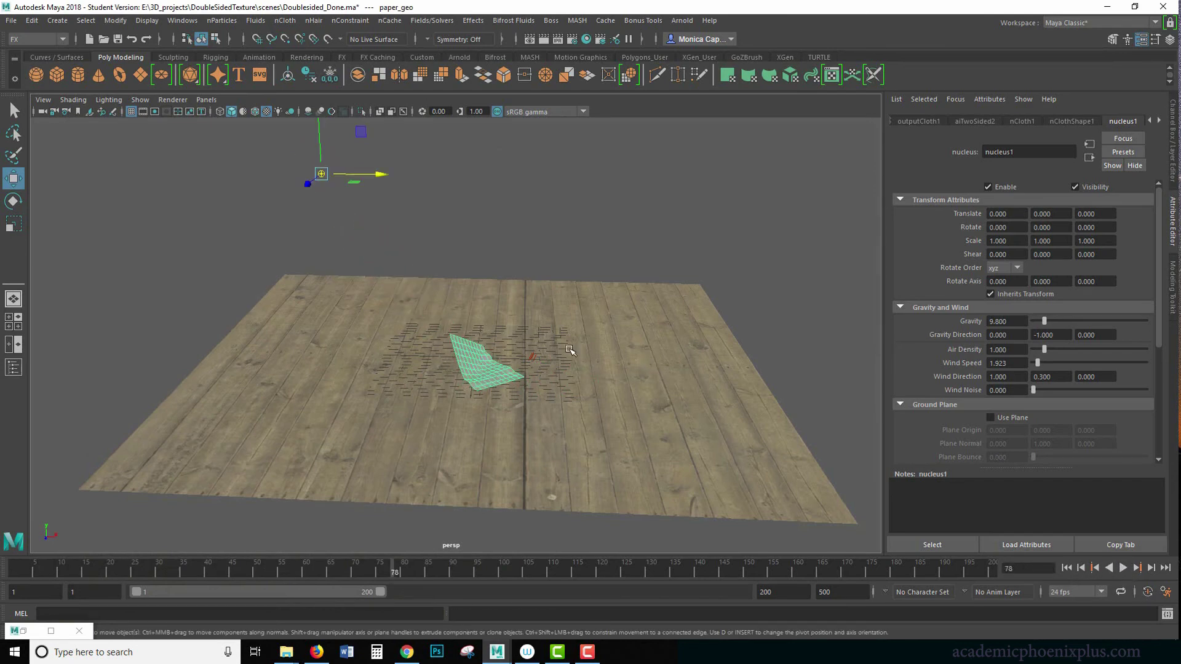
Step: Restore the Arnold render window and render a close-up of the folded paper on the table
{"action": "right_click_drag", "start_coordinate": [566, 335], "coordinate": [767, 371], "text": "alt"}
{"action": "middle_click_drag", "start_coordinate": [767, 371], "coordinate": [719, 305], "text": "alt"}
{"action": "mouse_move", "coordinate": [715, 288]}
{"action": "left_mouse_down", "text": "alt"}
{"action": "mouse_move", "coordinate": [722, 295]}
{"action": "mouse_move", "coordinate": [709, 294]}
{"action": "left_mouse_up", "text": "alt"}
{"action": "left_click", "coordinate": [13, 637]}
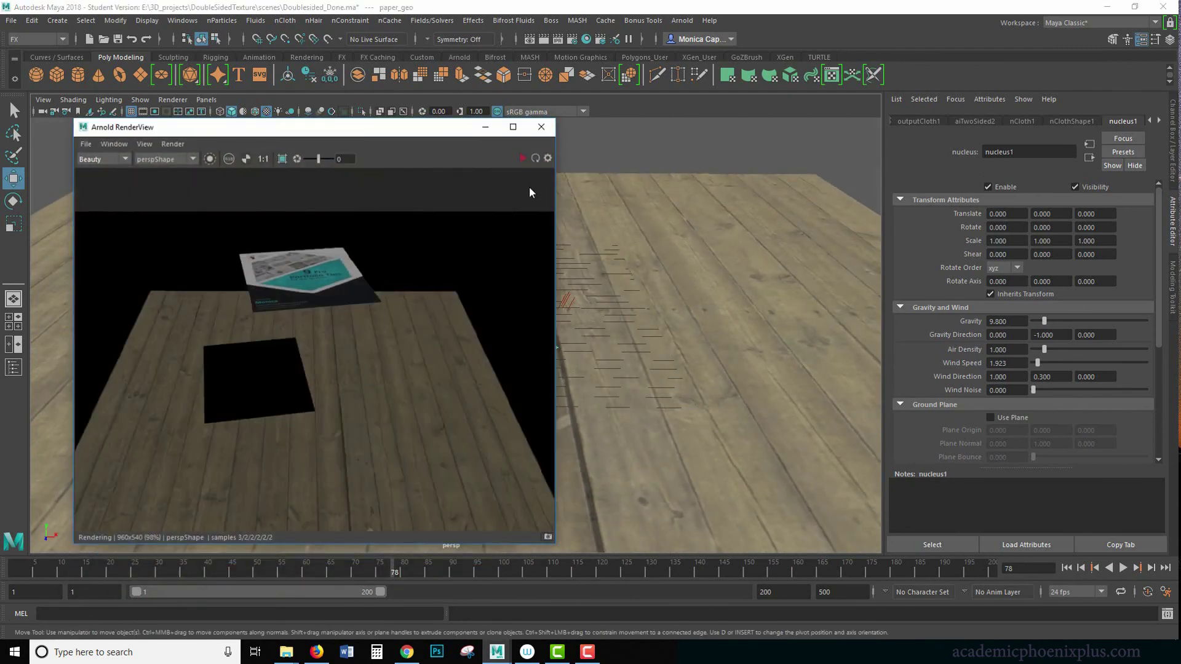
{"action": "right_click_drag", "start_coordinate": [658, 304], "coordinate": [709, 318], "text": "alt"}
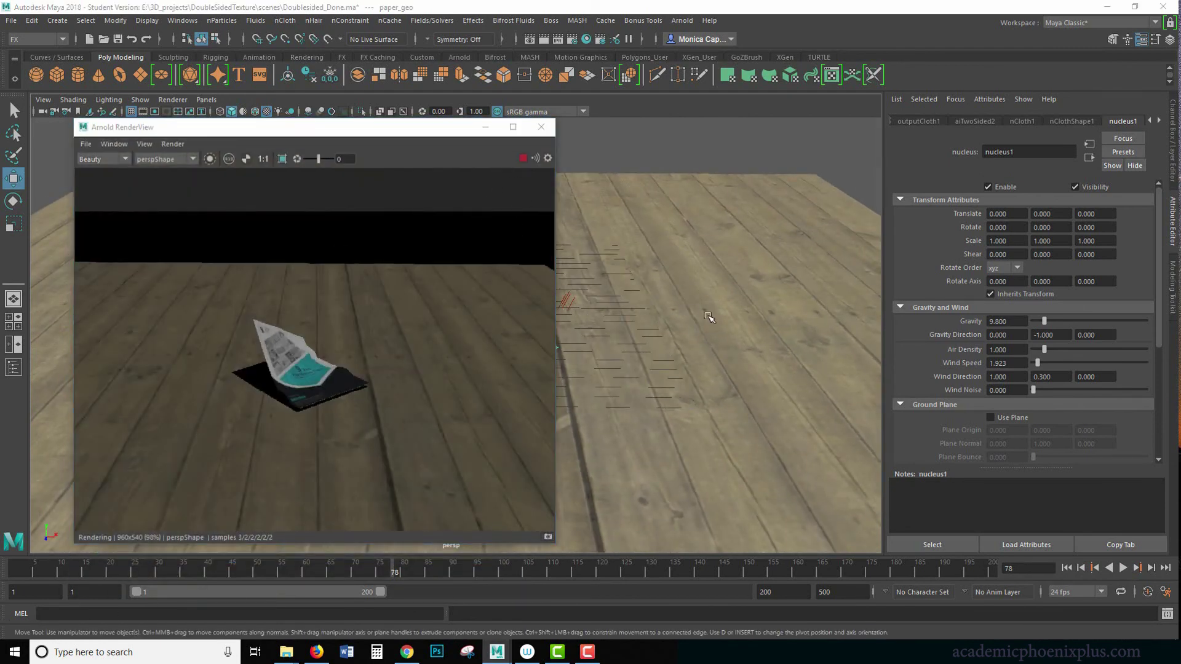
{"action": "right_click_drag", "start_coordinate": [637, 294], "coordinate": [732, 380], "text": "alt"}
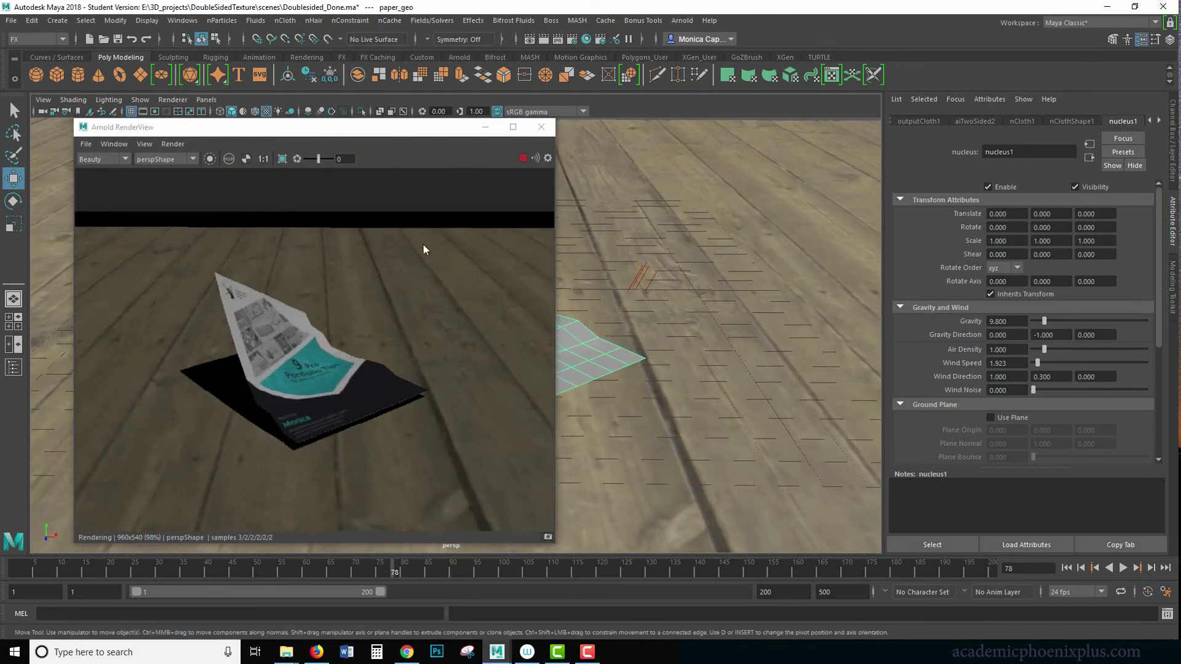
Step: Delete the directional light above the table
{"action": "left_click", "coordinate": [641, 277]}
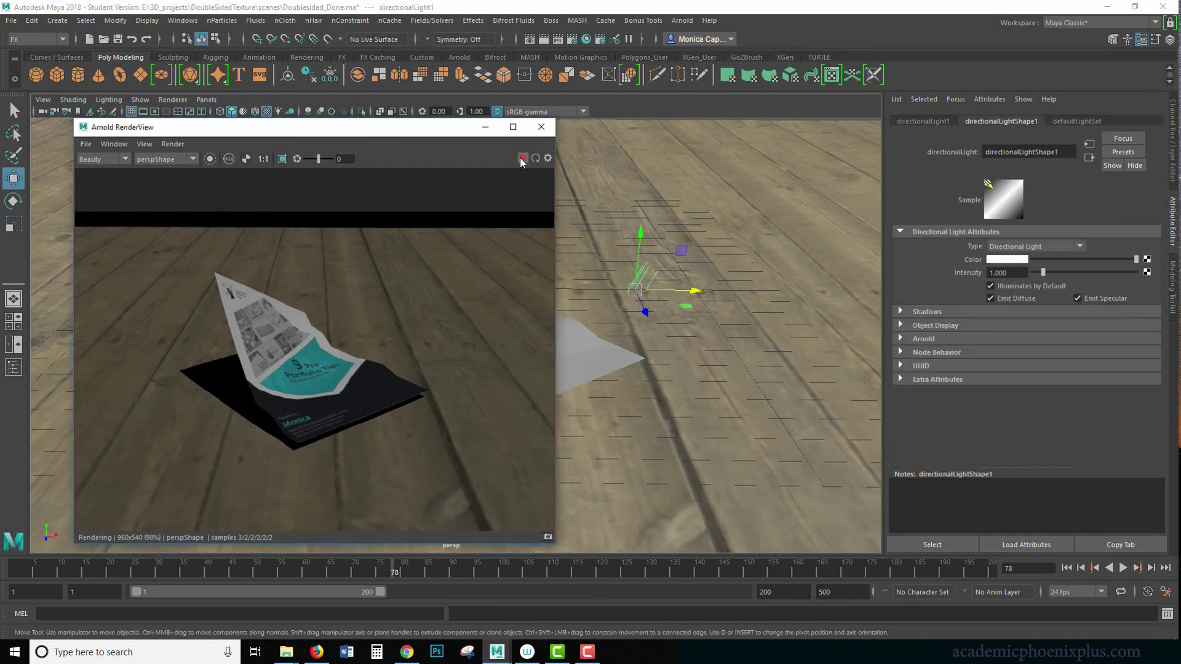
{"action": "left_click", "coordinate": [682, 20]}
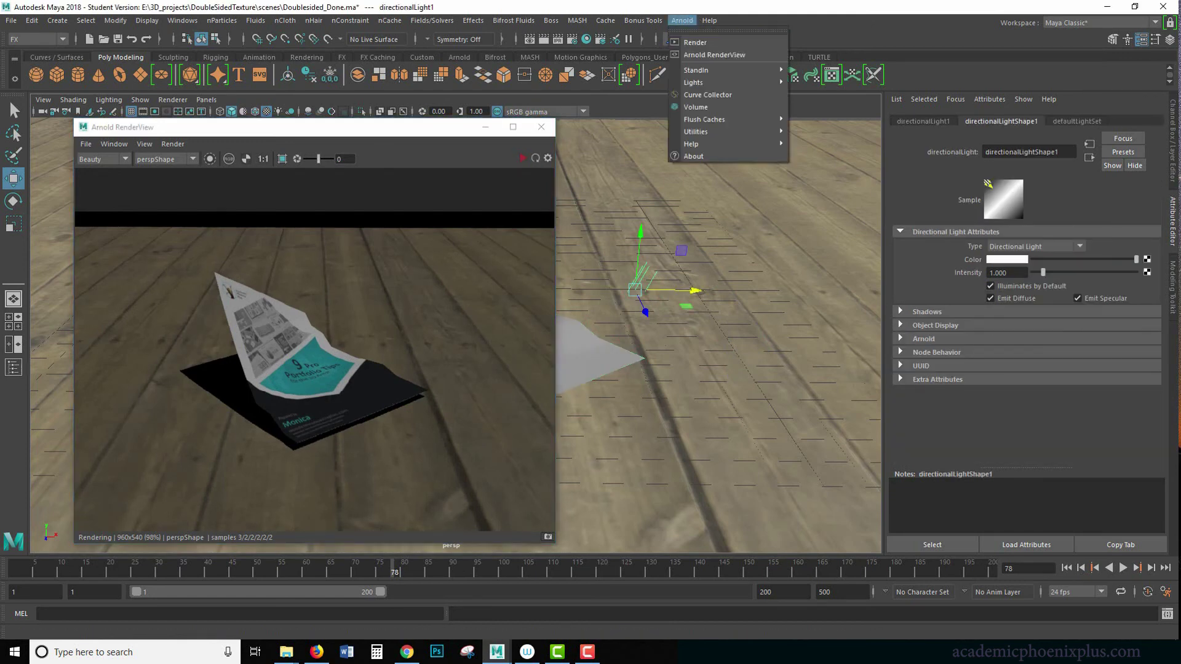
{"action": "key", "text": "alt+Tab"}
{"action": "left_click", "coordinate": [733, 9]}
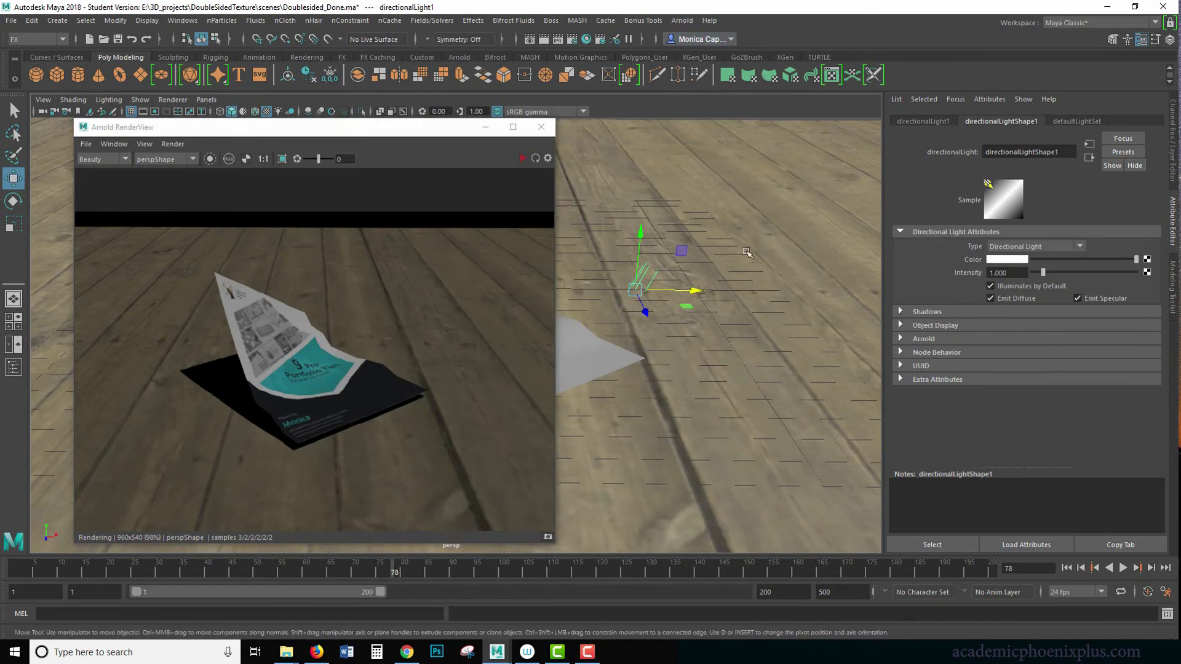
{"action": "left_click", "coordinate": [776, 277]}
{"action": "left_click", "coordinate": [656, 287]}
{"action": "left_click", "coordinate": [656, 280]}
Step: Create an Arnold SkyDome light and connect a file texture to its color
{"action": "left_click", "coordinate": [683, 20]}
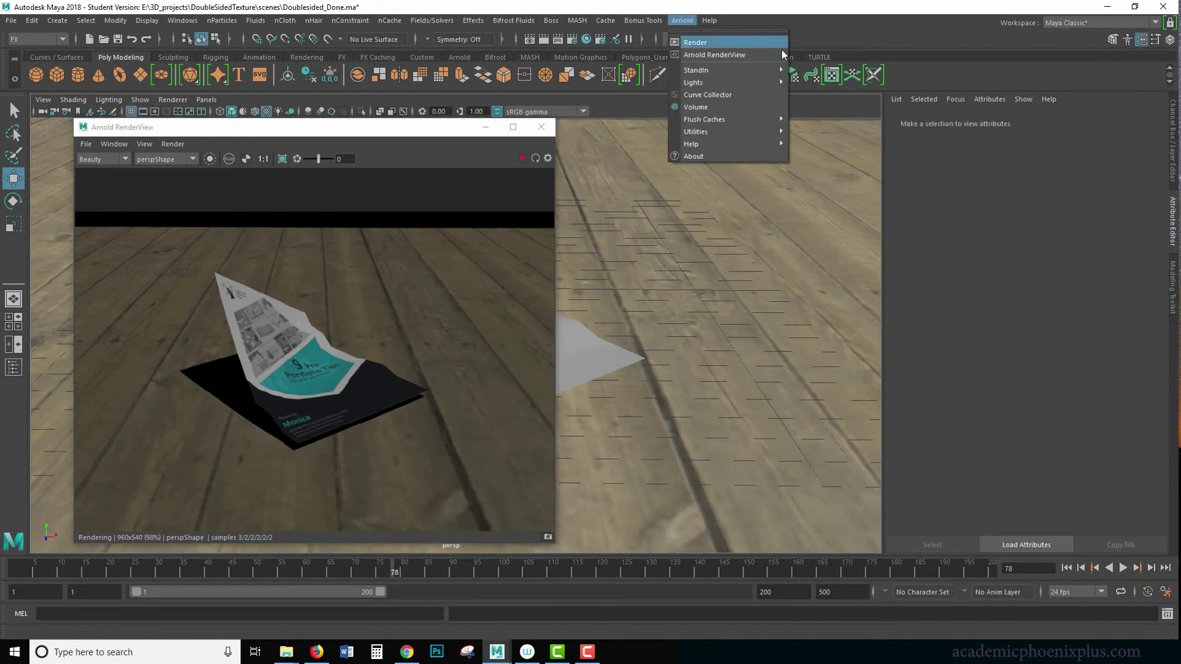
{"action": "mouse_move", "coordinate": [748, 82]}
{"action": "left_click", "coordinate": [827, 93]}
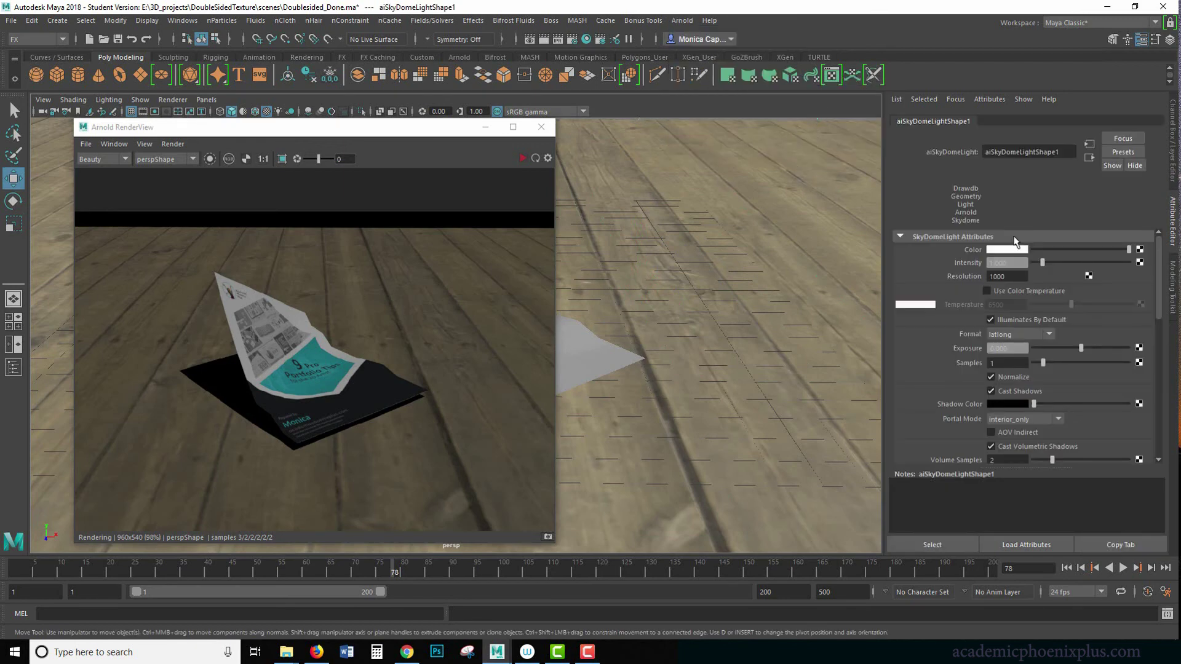
{"action": "left_click", "coordinate": [1140, 249]}
{"action": "left_click", "coordinate": [537, 322]}
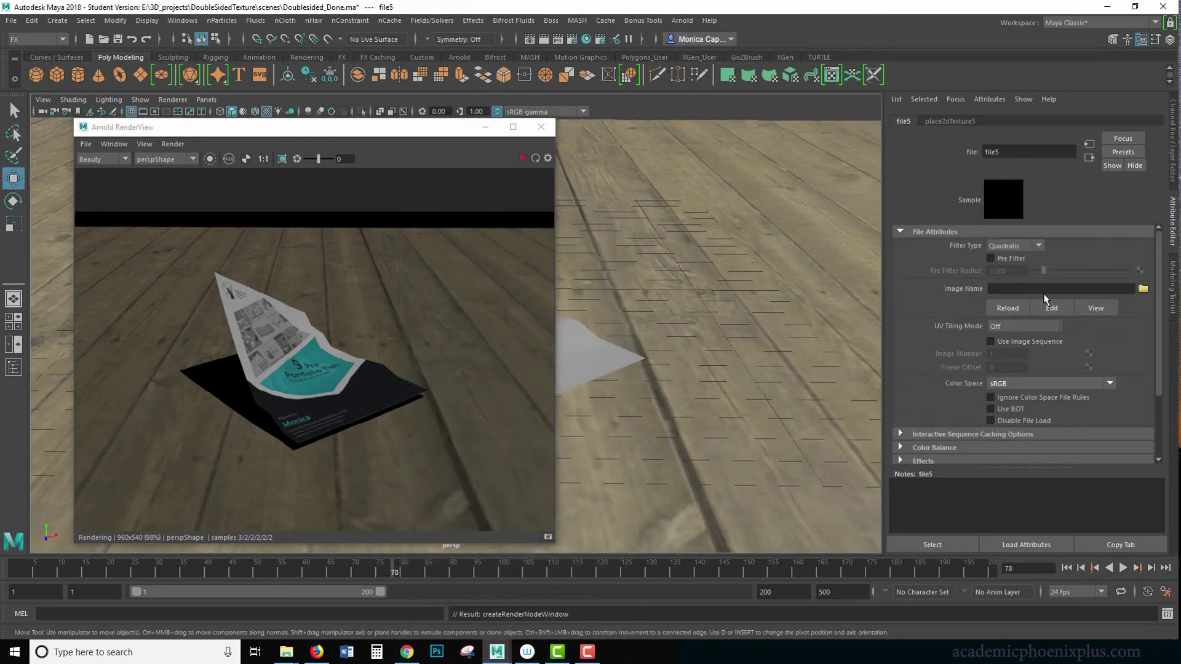
Step: Load panorama_map.hdr into the skydome's file texture with the Raw color space and start the live render
{"action": "left_click", "coordinate": [1142, 289]}
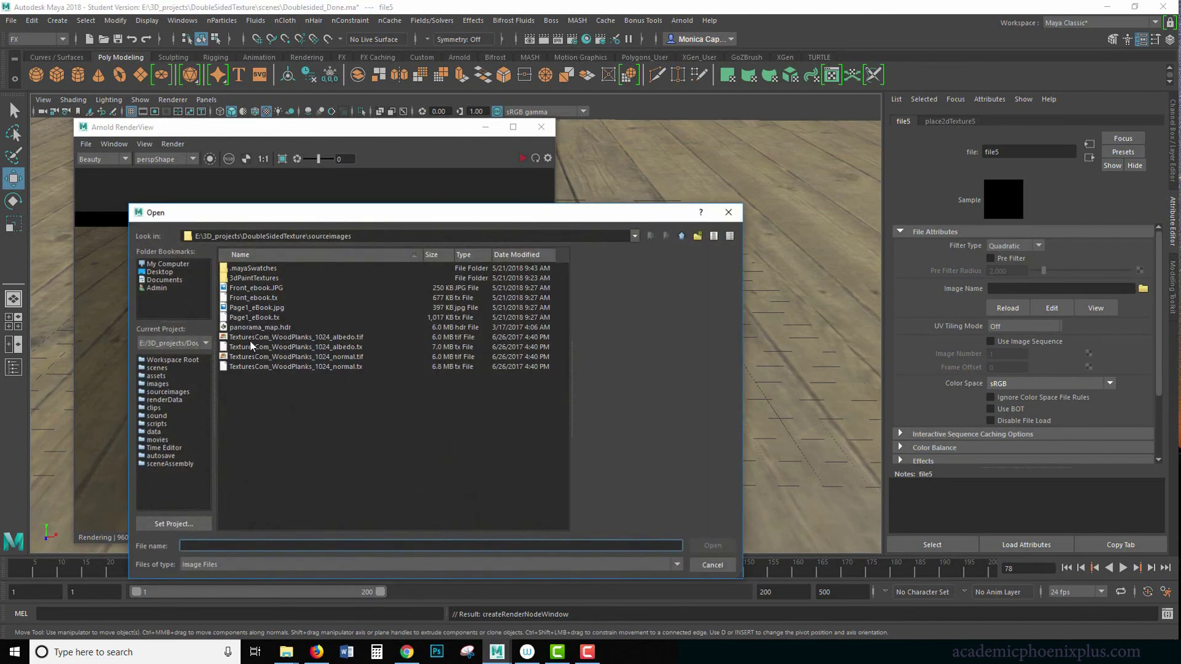
{"action": "double_click", "coordinate": [263, 327]}
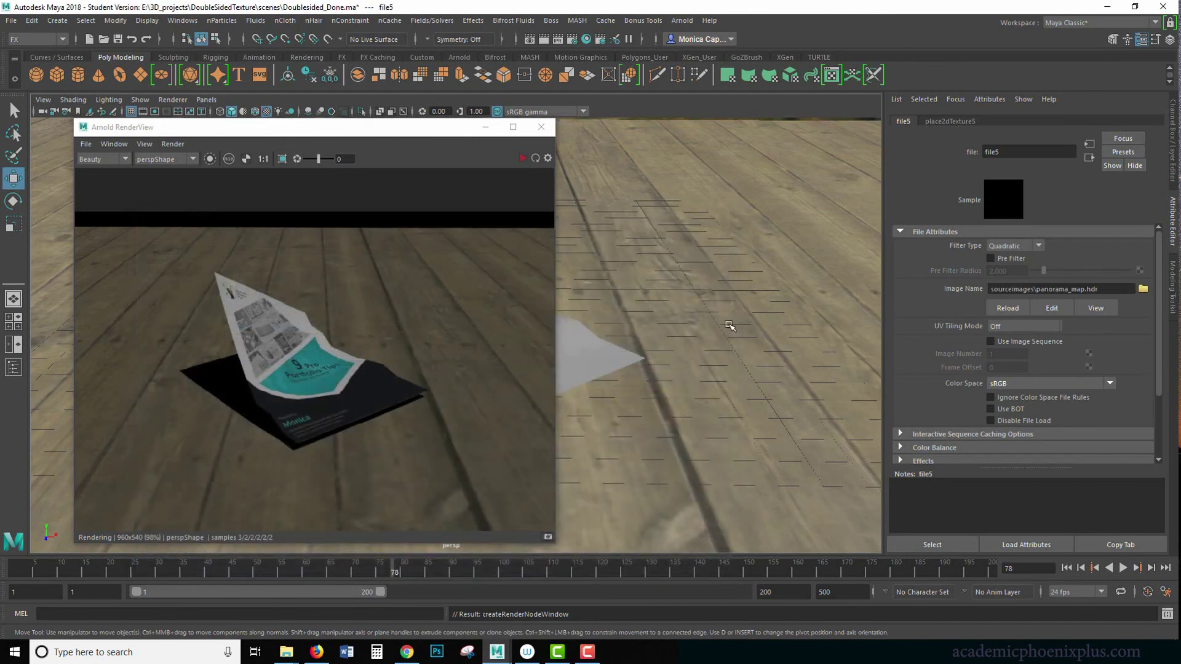
{"action": "left_click", "coordinate": [1023, 384]}
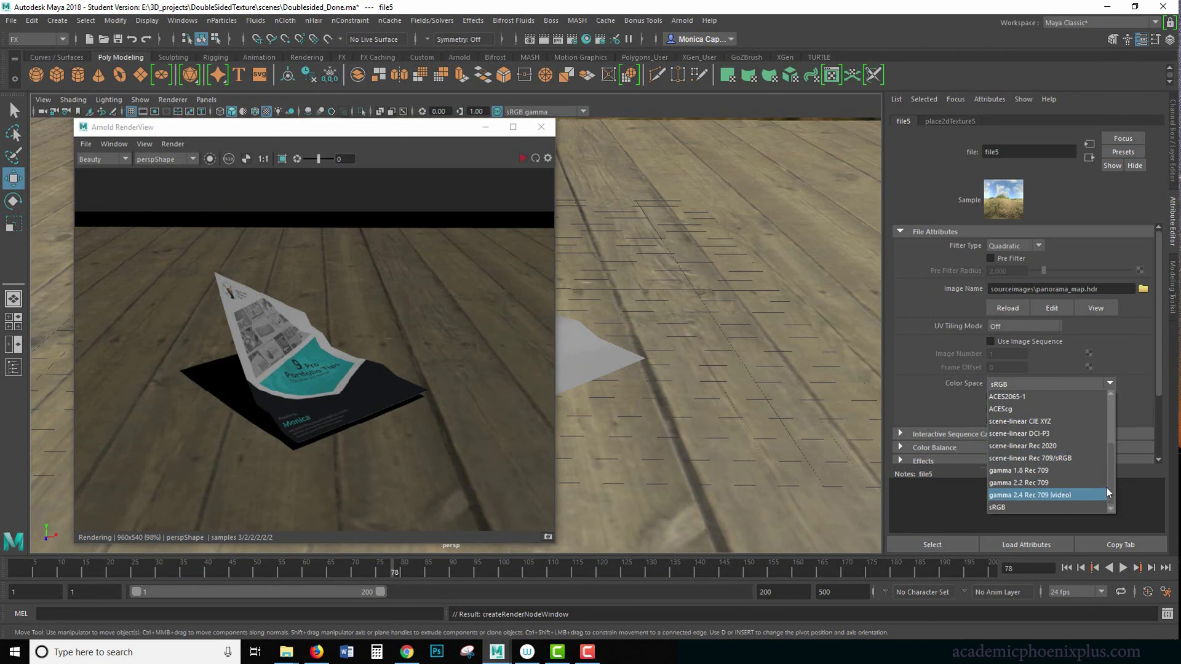
{"action": "scroll", "coordinate": [1111, 459], "scroll_direction": "up", "scroll_amount": 3}
{"action": "left_click", "coordinate": [1009, 400]}
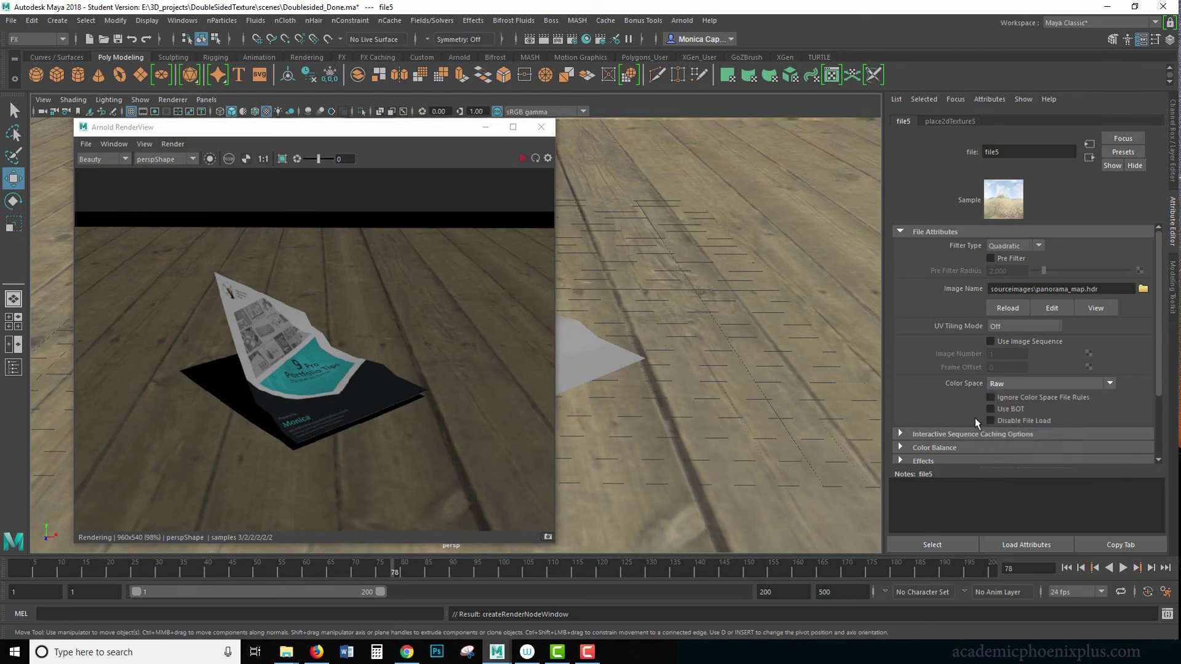
{"action": "left_click", "coordinate": [522, 158]}
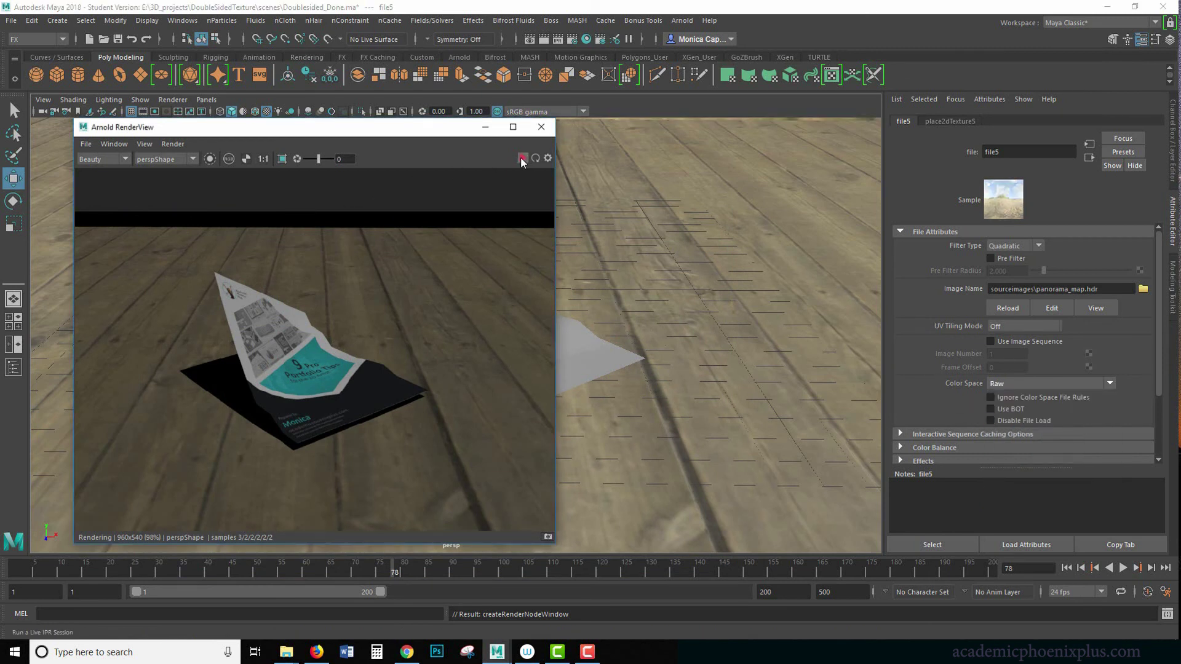
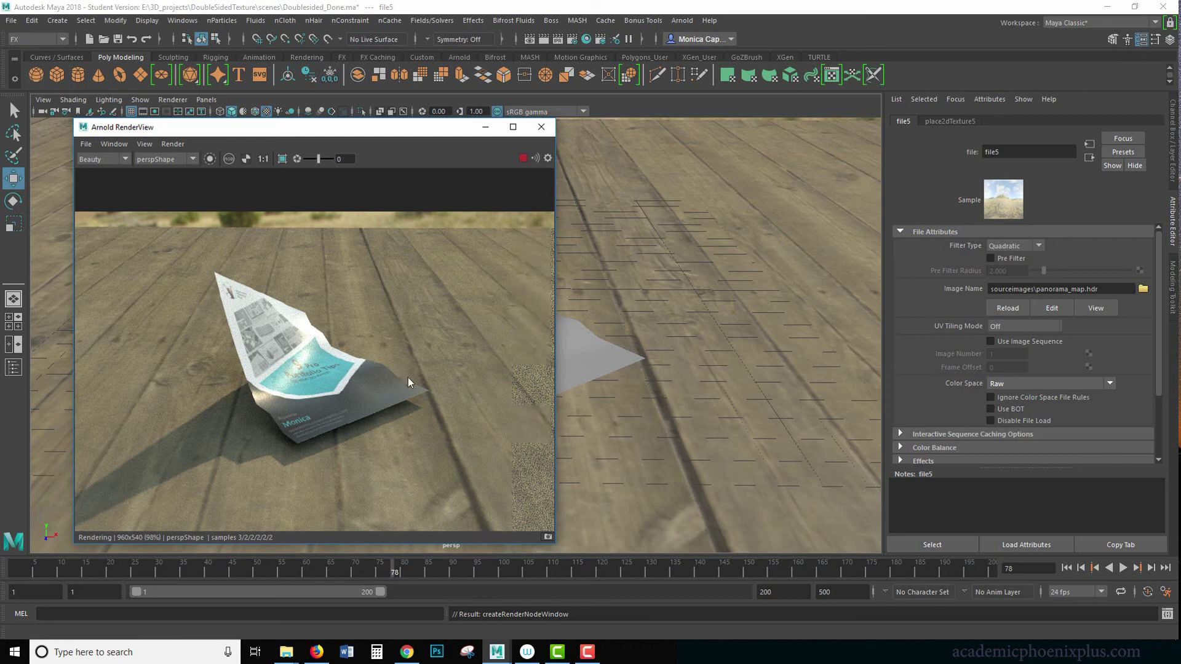
Step: Smooth the folded paper mesh on the table by one division level, with the render window out of the way
{"action": "left_click", "coordinate": [624, 354]}
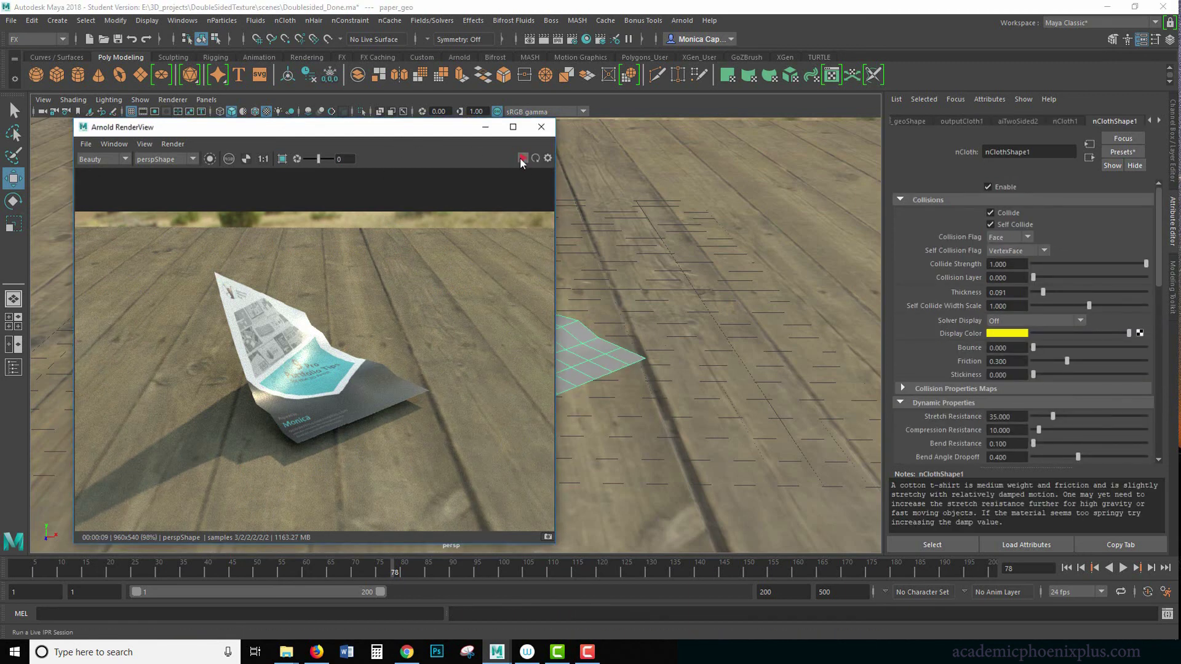
{"action": "left_click", "coordinate": [485, 127]}
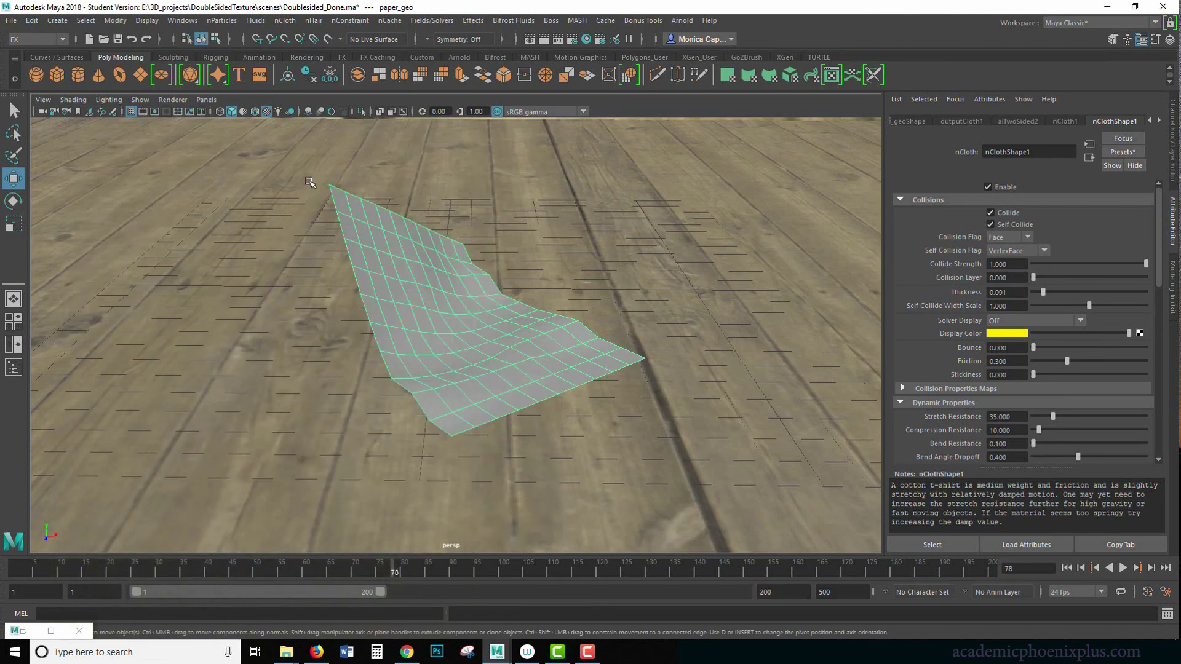
{"action": "left_click", "coordinate": [111, 21]}
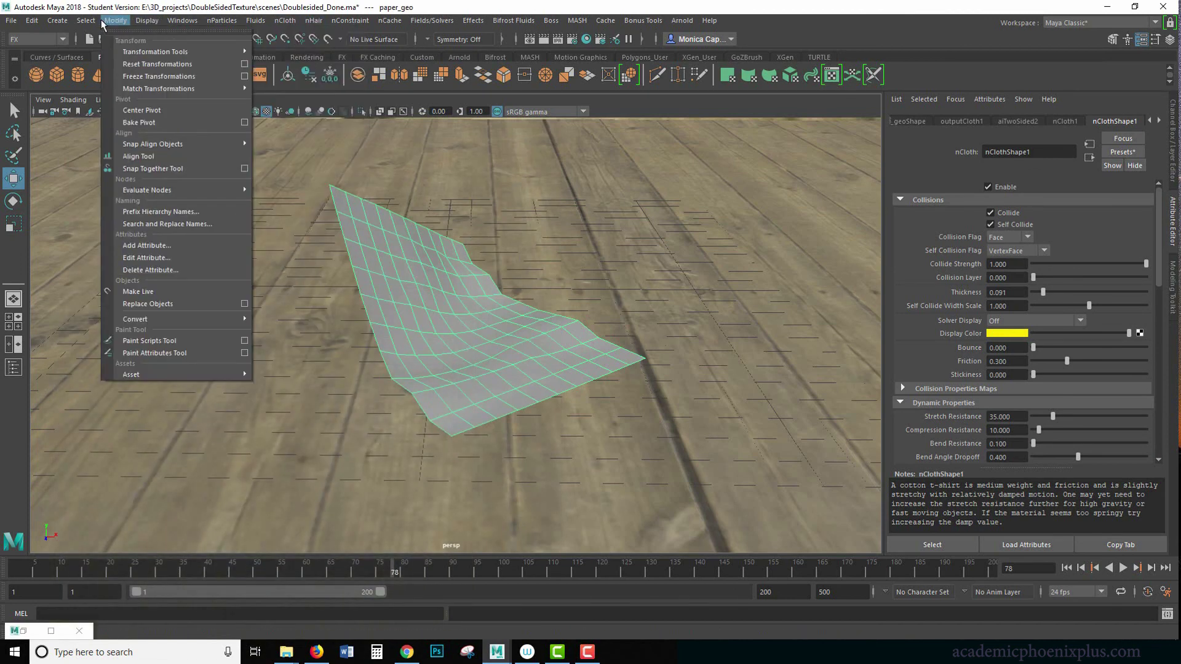
{"action": "mouse_move", "coordinate": [74, 28]}
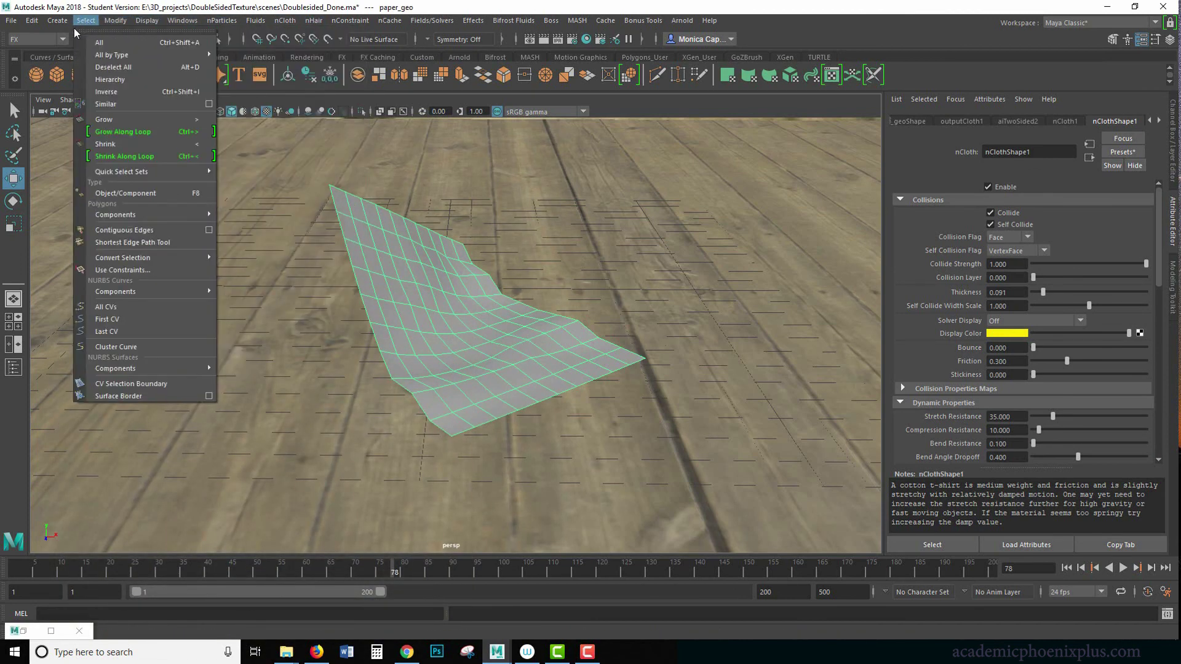
{"action": "left_click", "coordinate": [43, 39]}
{"action": "left_click", "coordinate": [34, 53]}
{"action": "left_click", "coordinate": [216, 20]}
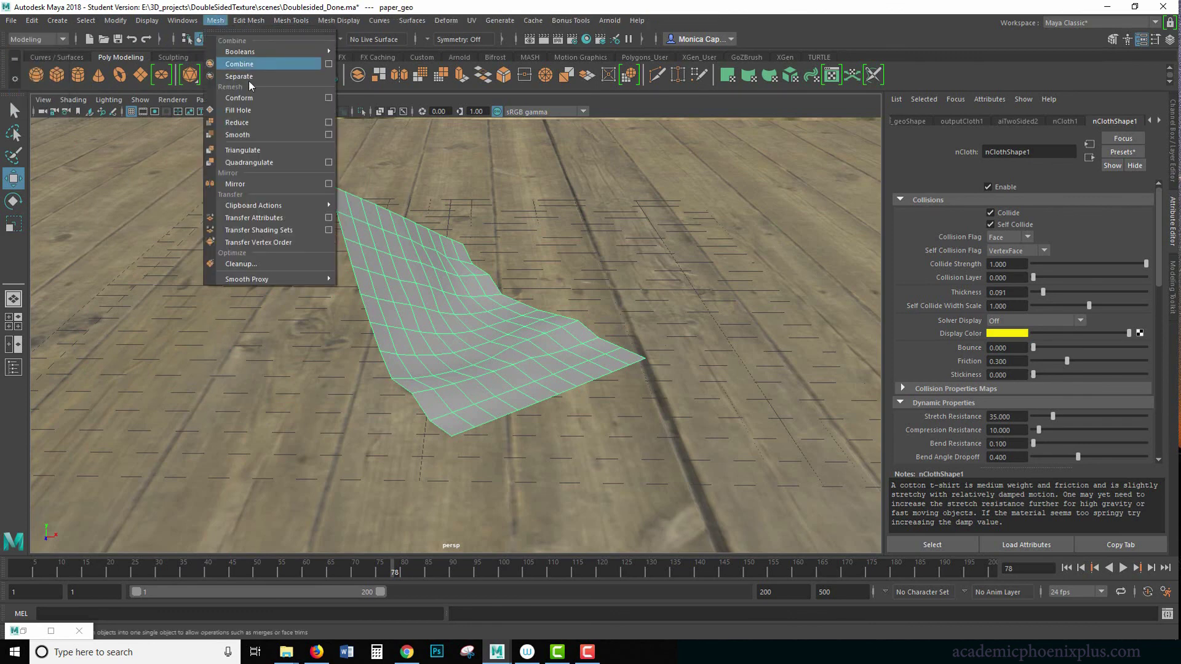
{"action": "left_click", "coordinate": [280, 134]}
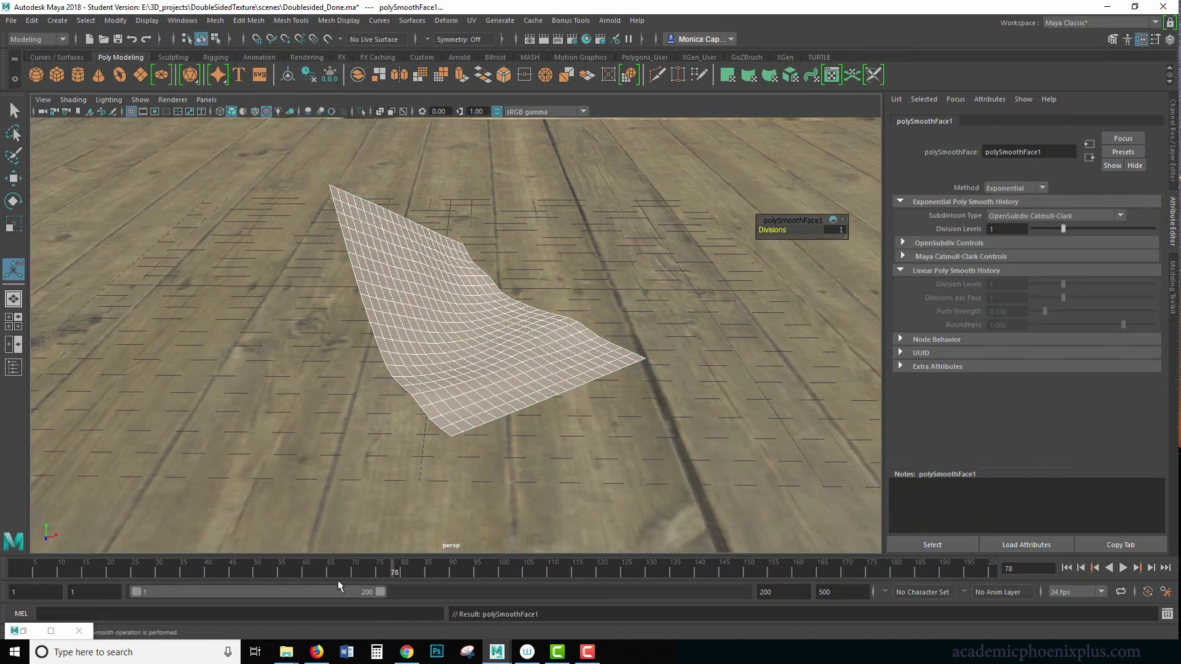
Step: Restore the Arnold render window, restart the live render with the smoothed paper, and enlarge the window
{"action": "left_click", "coordinate": [34, 634]}
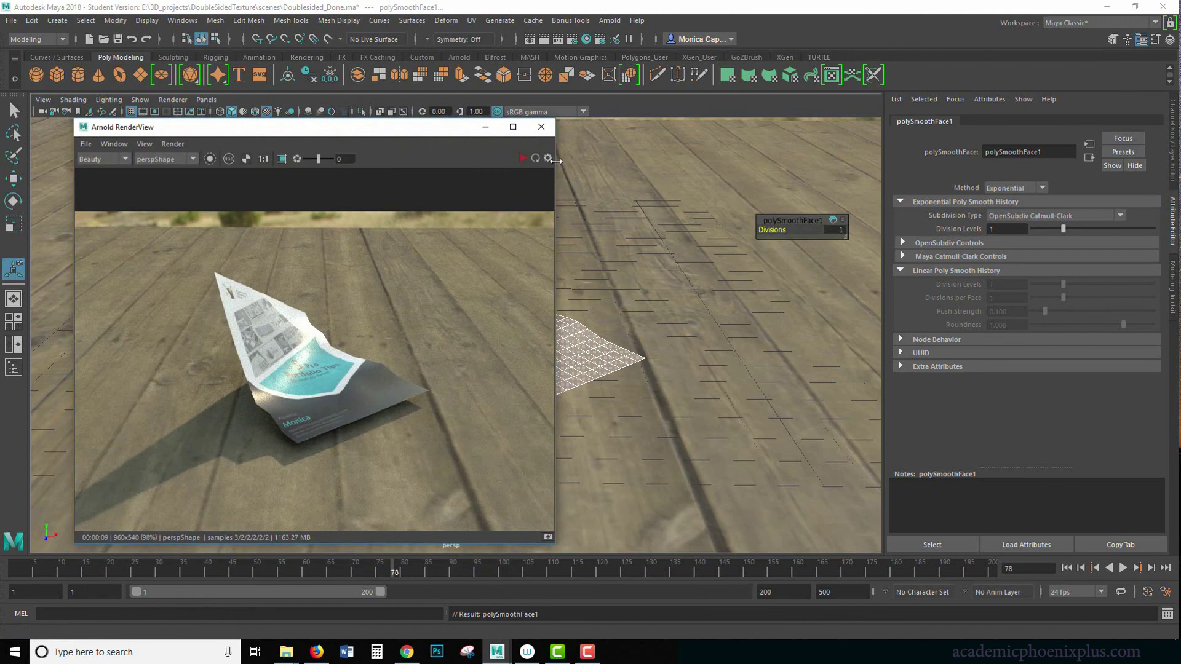
{"action": "left_click", "coordinate": [523, 158]}
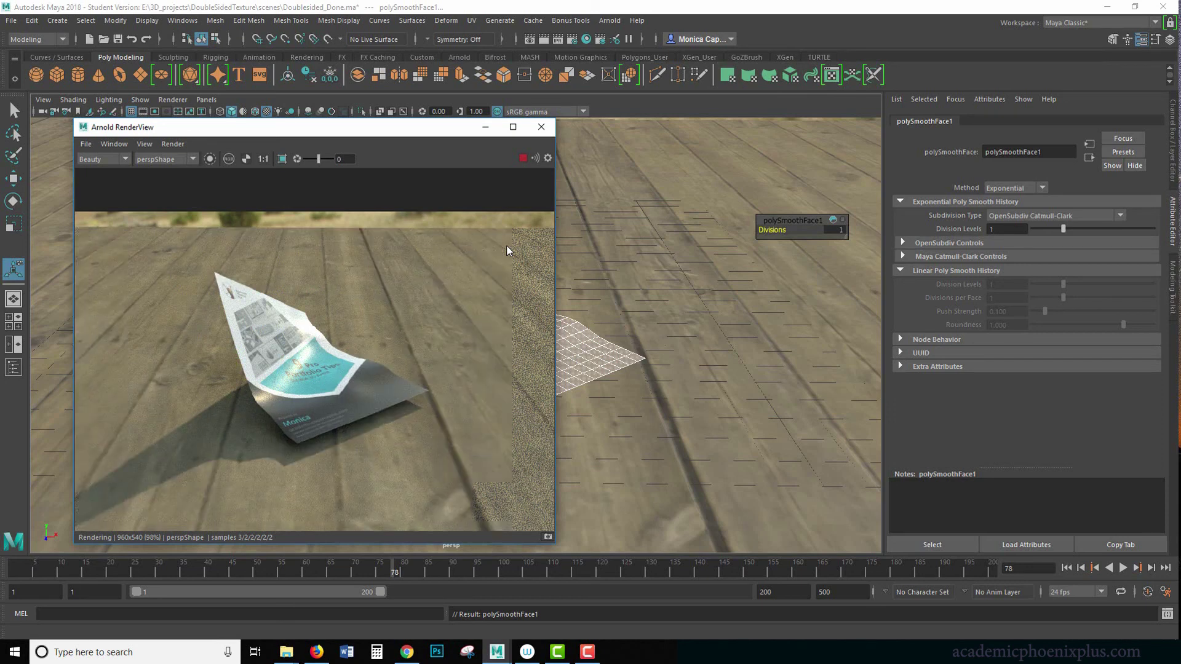
{"action": "left_click", "coordinate": [513, 127]}
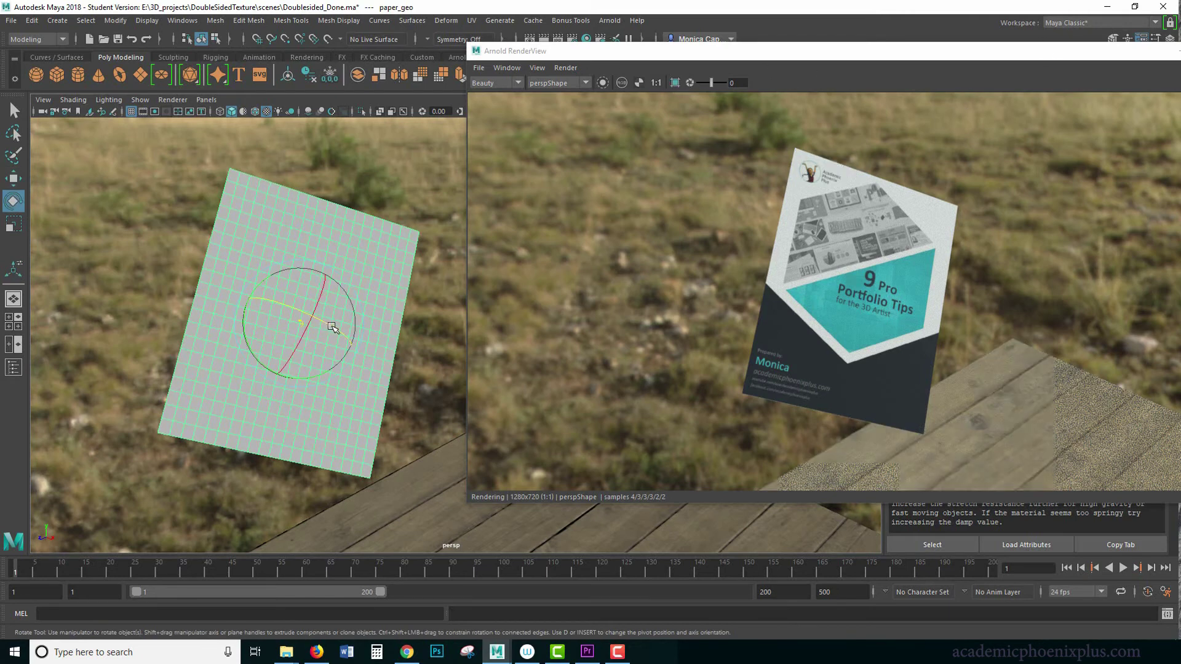
Step: Rotate the flat paper above the table in the viewport to check both sides in the live render
{"action": "left_click_drag", "start_coordinate": [294, 316], "coordinate": [209, 283]}
{"action": "left_click_drag", "start_coordinate": [1060, 57], "coordinate": [1086, 84]}
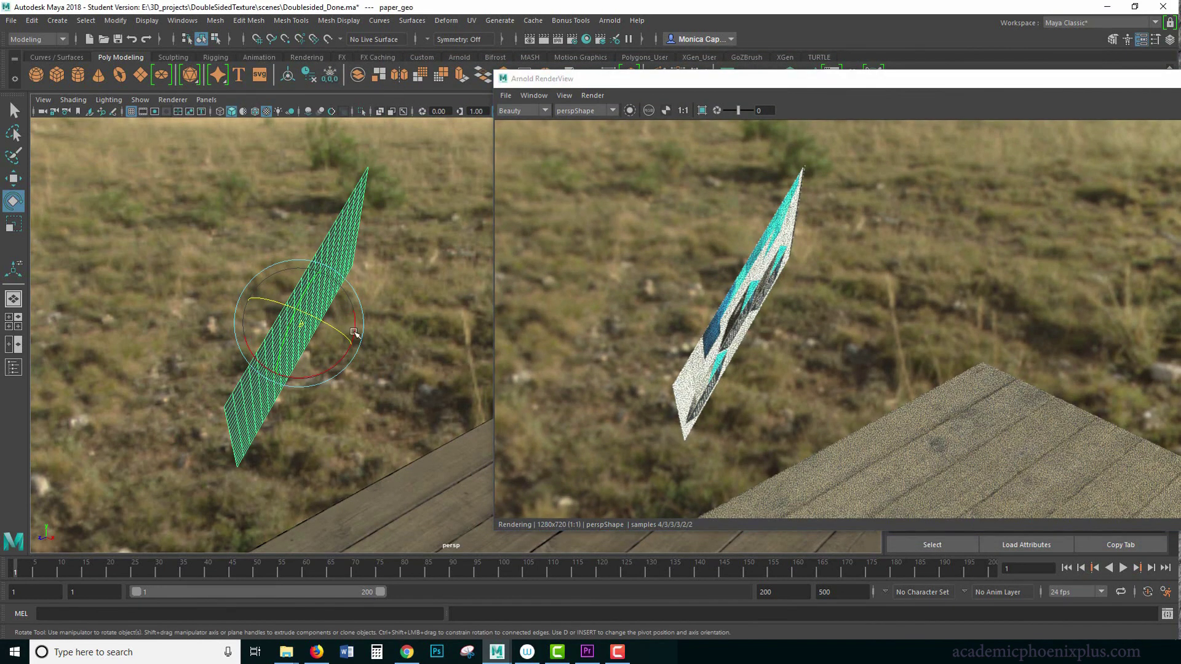
{"action": "left_click_drag", "start_coordinate": [340, 338], "coordinate": [337, 342]}
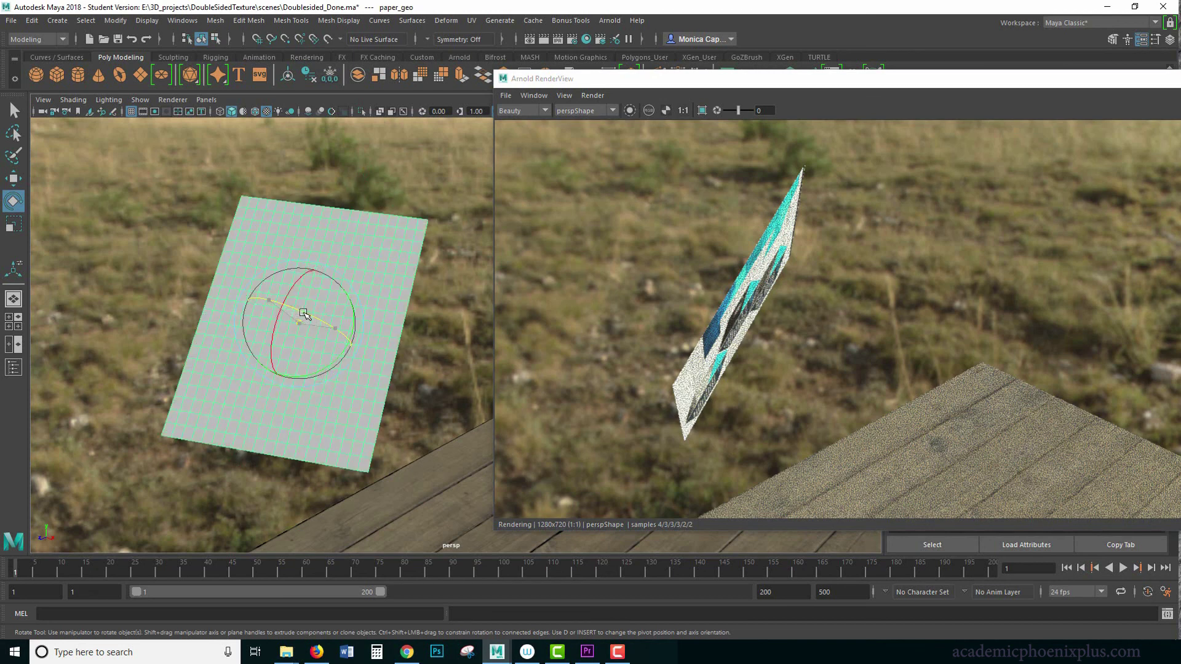
Step: Limit the live render to a crop region around the paper and rotate the paper to face its back side to the camera
{"action": "left_click_drag", "start_coordinate": [707, 110], "coordinate": [689, 119]}
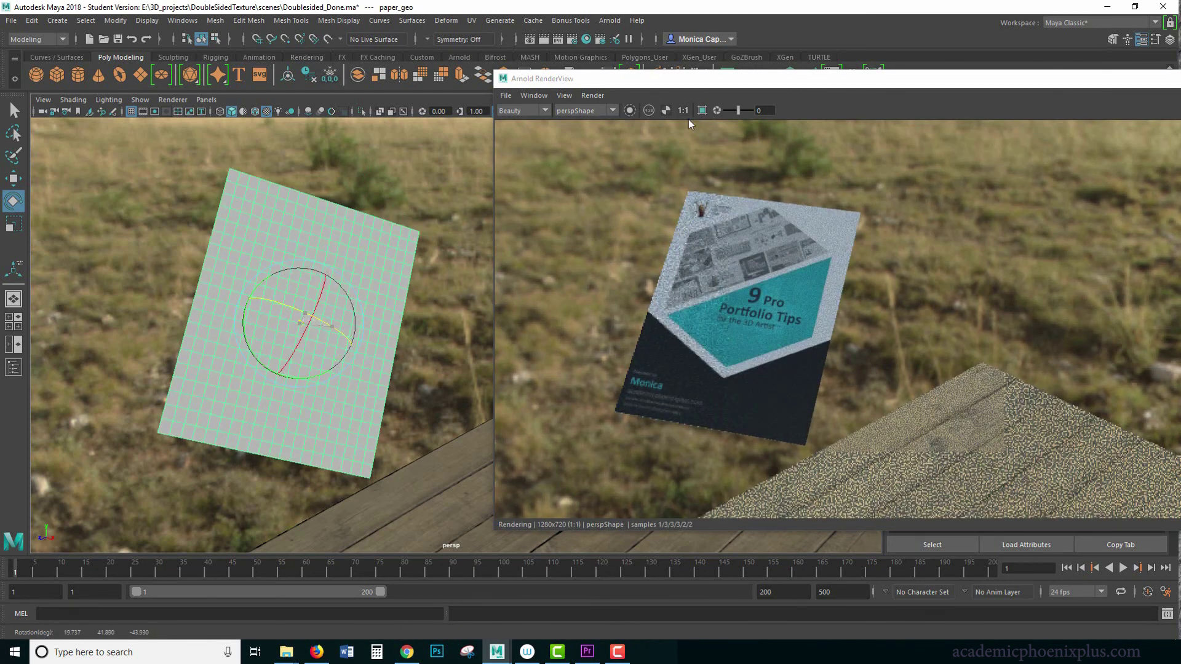
{"action": "left_click_drag", "start_coordinate": [532, 133], "coordinate": [885, 493]}
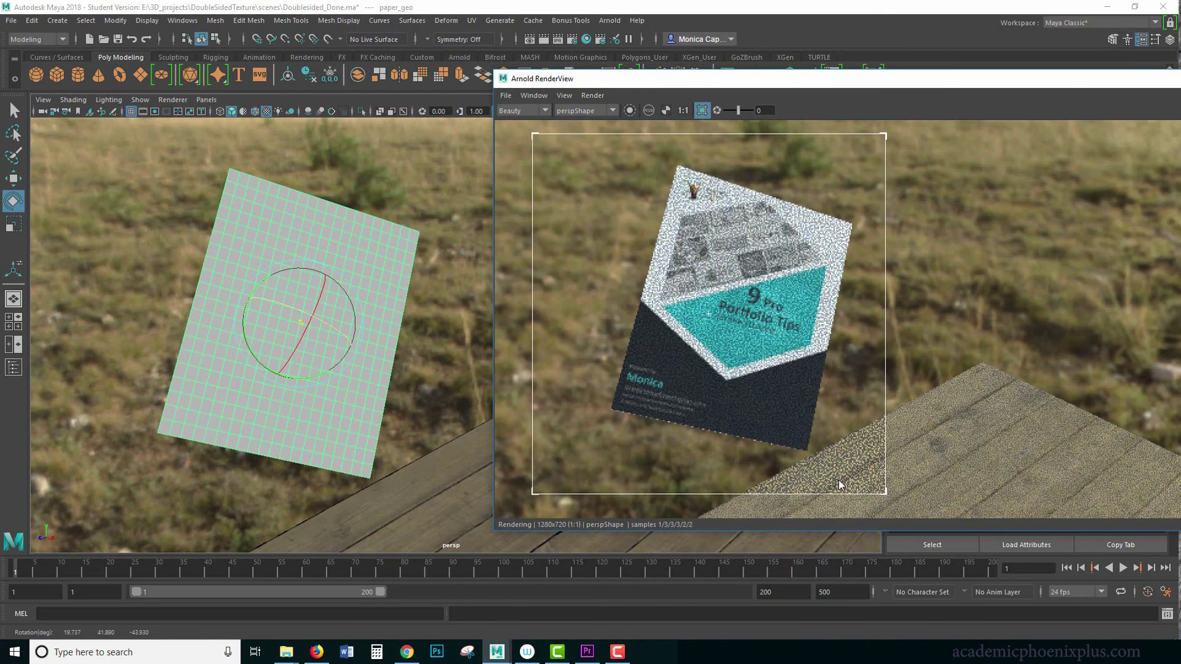
{"action": "left_click", "coordinate": [313, 318]}
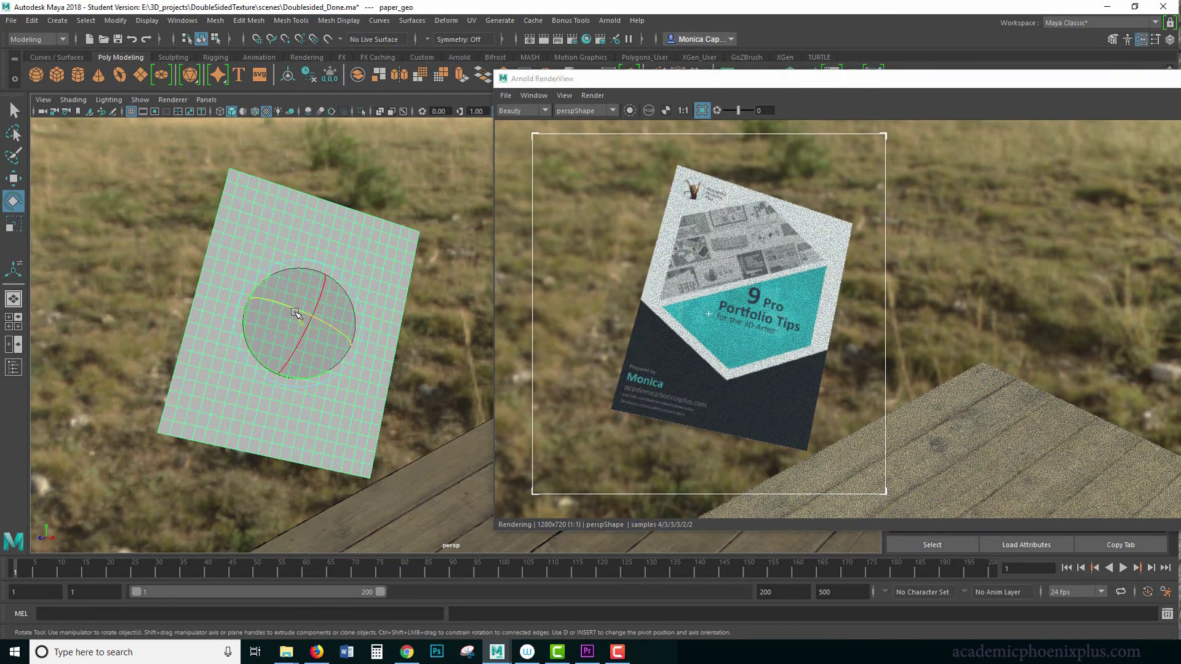
{"action": "left_click_drag", "start_coordinate": [274, 301], "coordinate": [247, 299]}
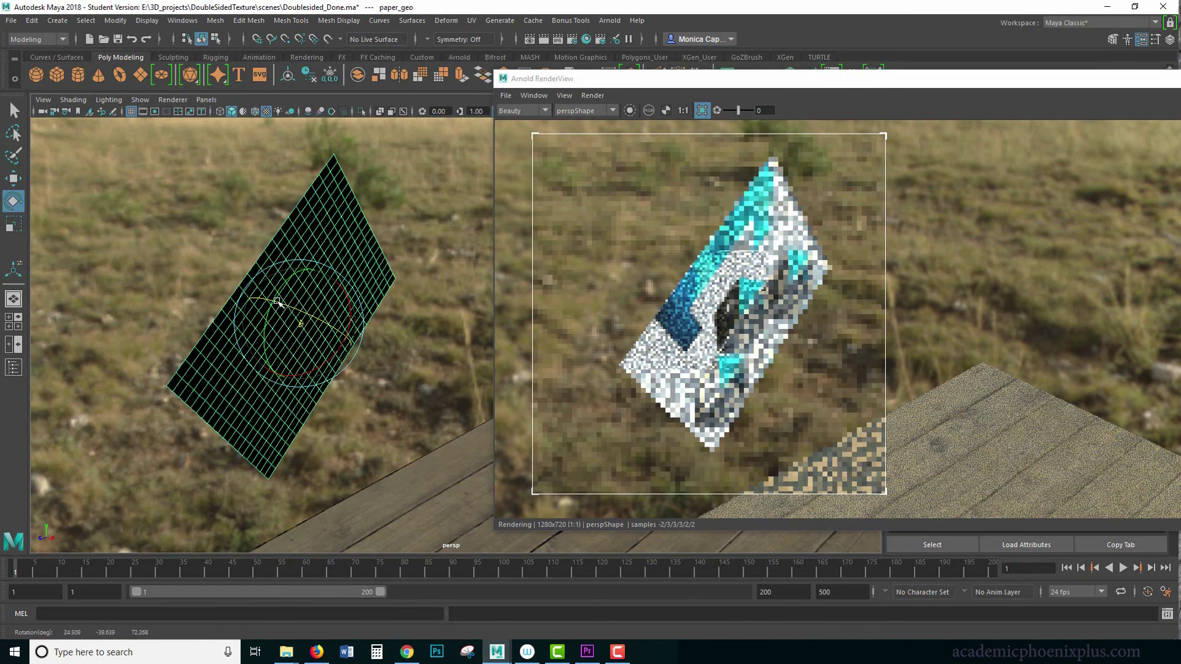
{"action": "left_click_drag", "start_coordinate": [319, 376], "coordinate": [317, 374]}
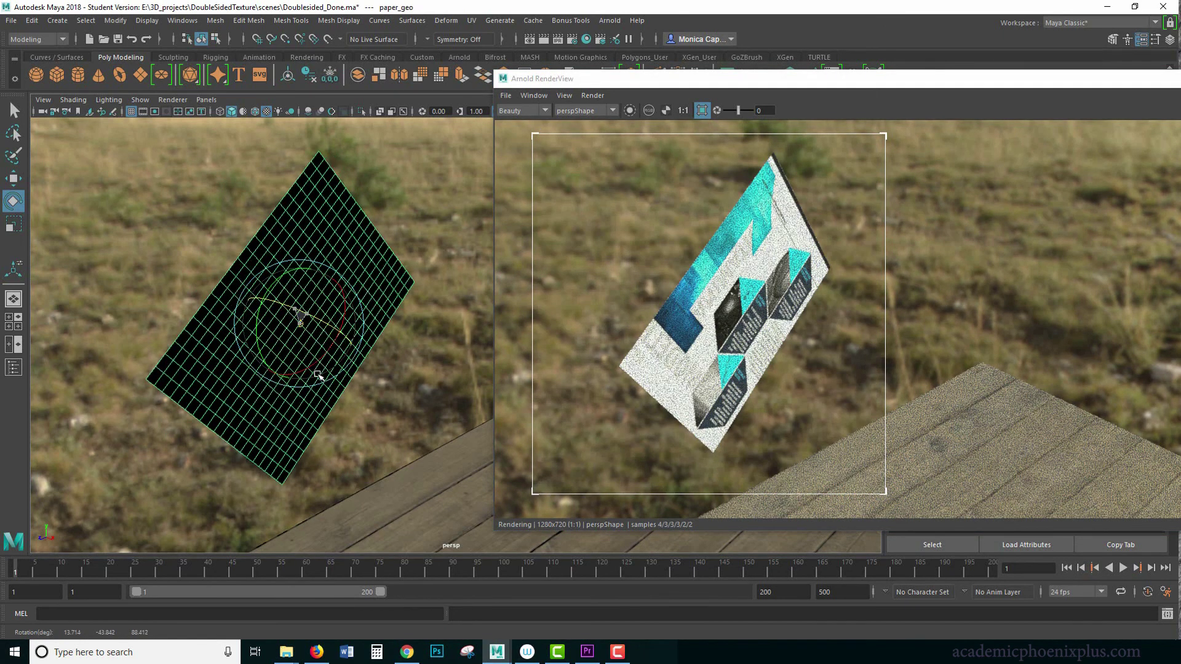